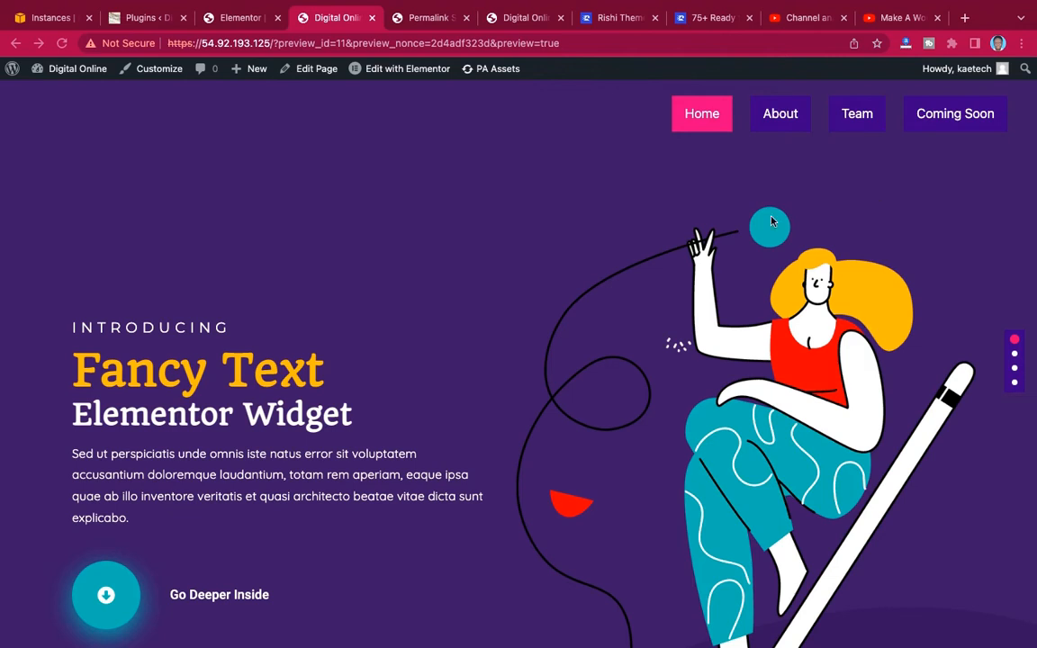
Test the preview page's section navigation by jumping between Home, About, Team and Coming Soon with the menu links and navigation dots.
left_click(783, 127)
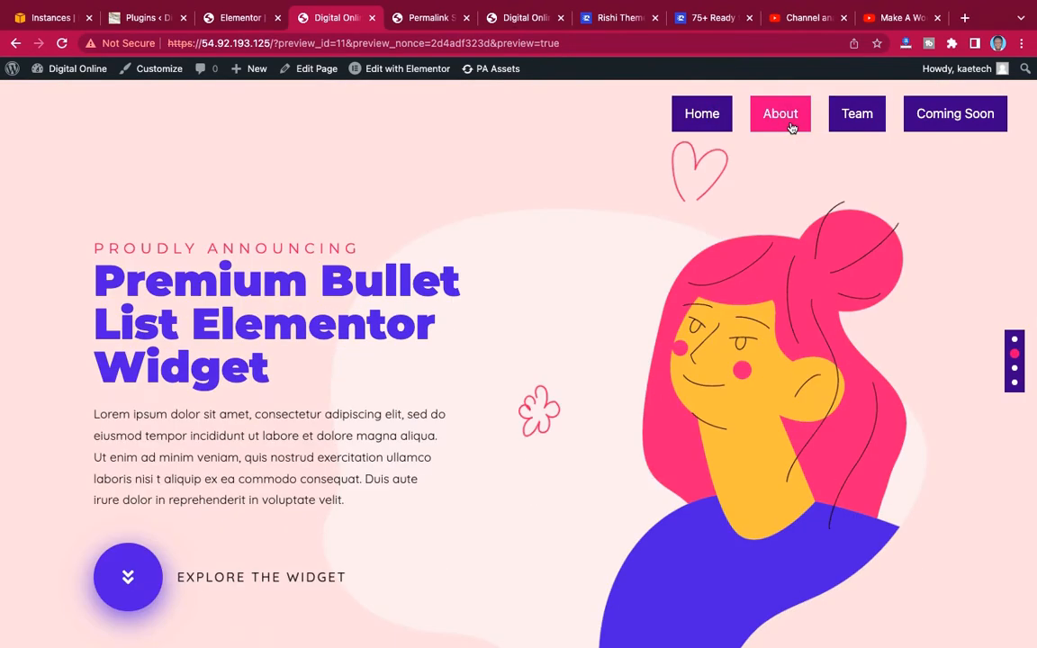
left_click(862, 115)
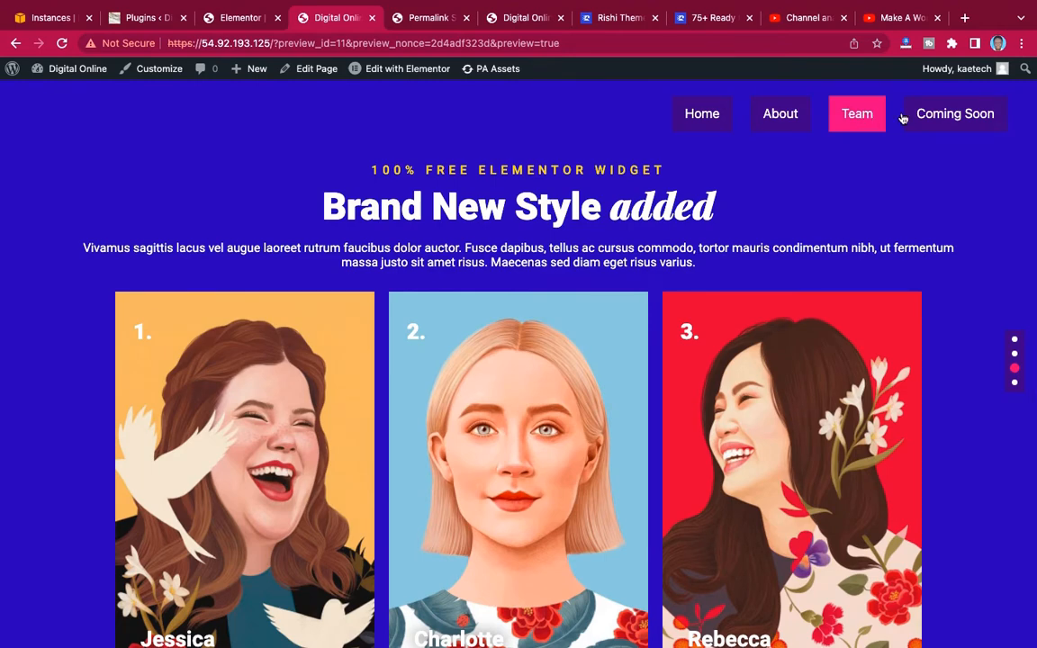
left_click(956, 116)
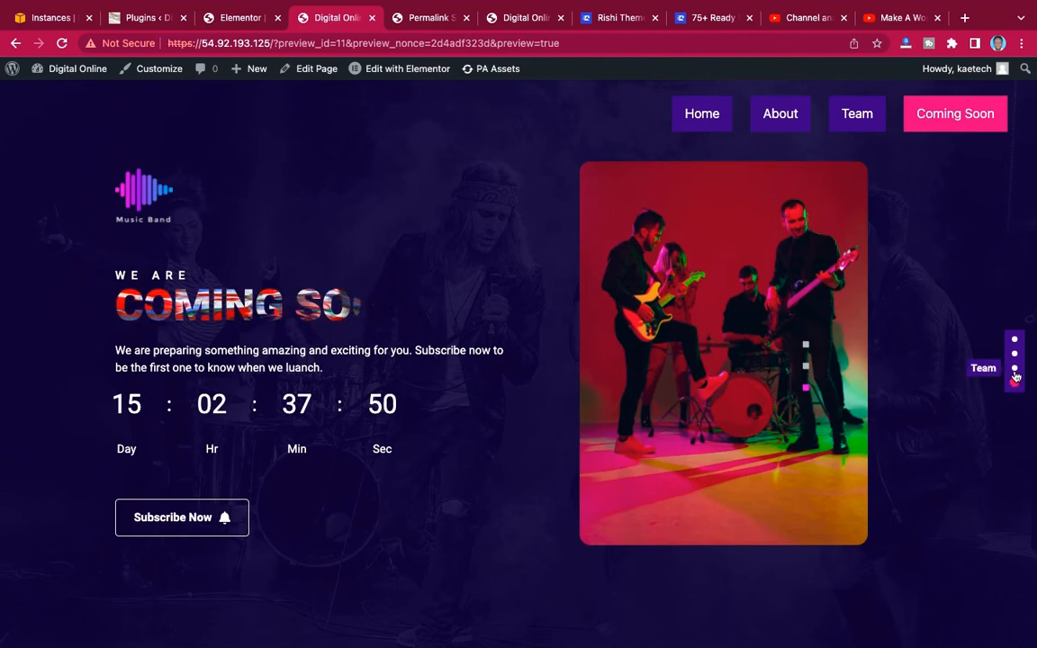
left_click(1014, 374)
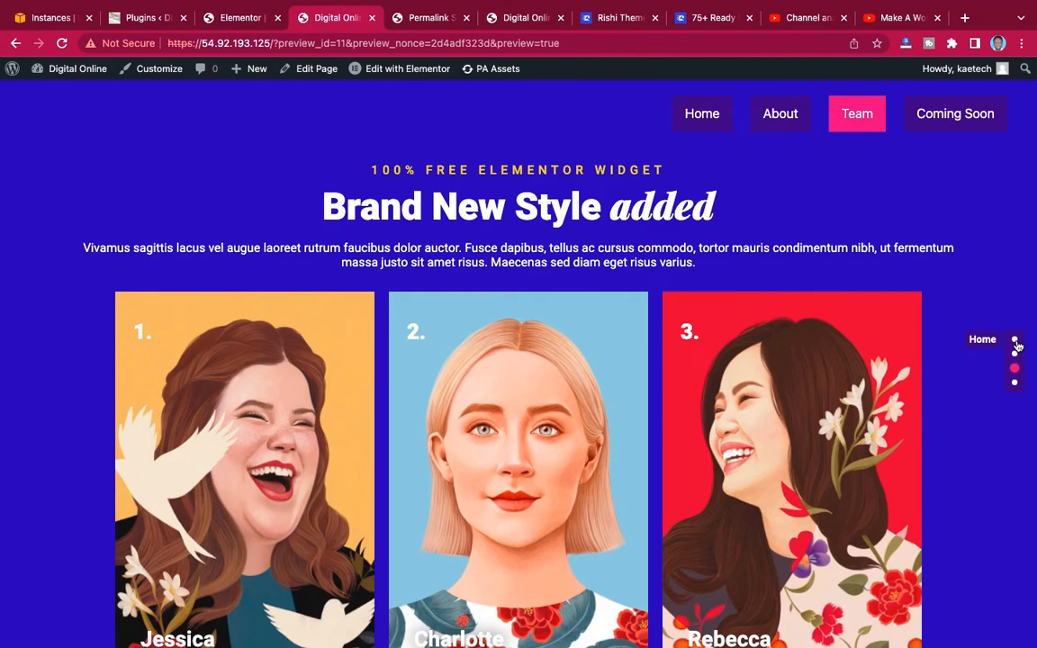
left_click(1014, 341)
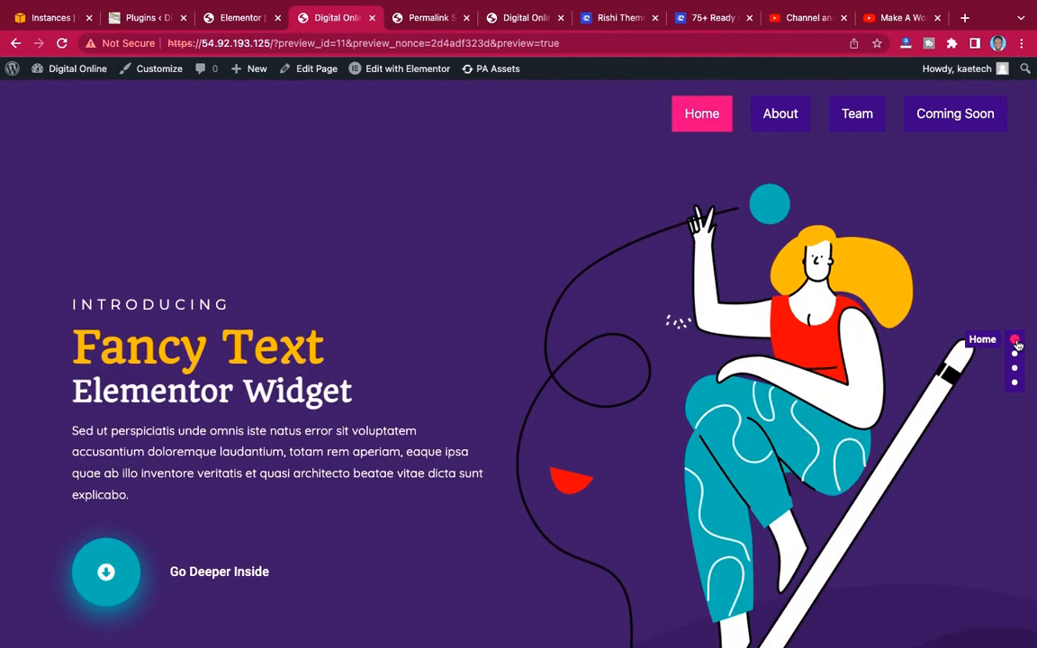
left_click(1015, 353)
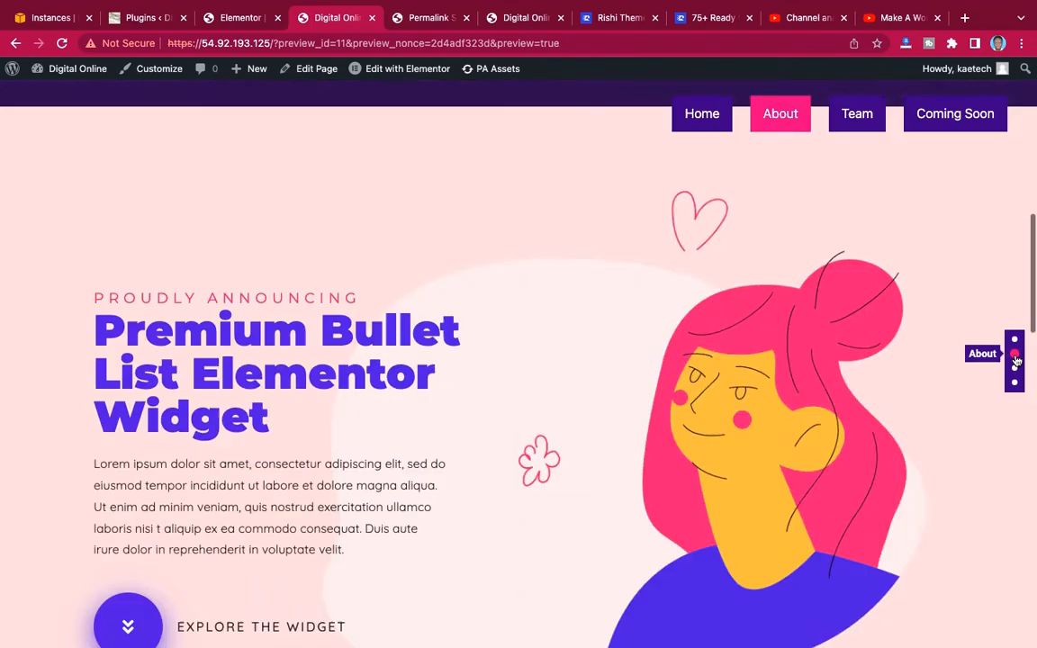
left_click(1015, 383)
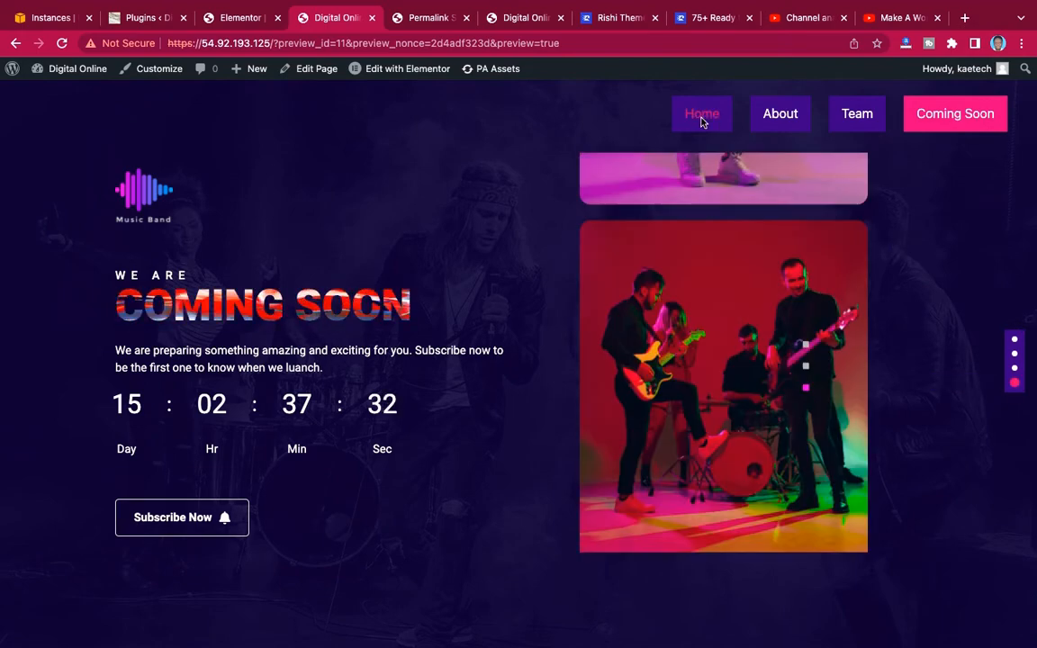
left_click(701, 117)
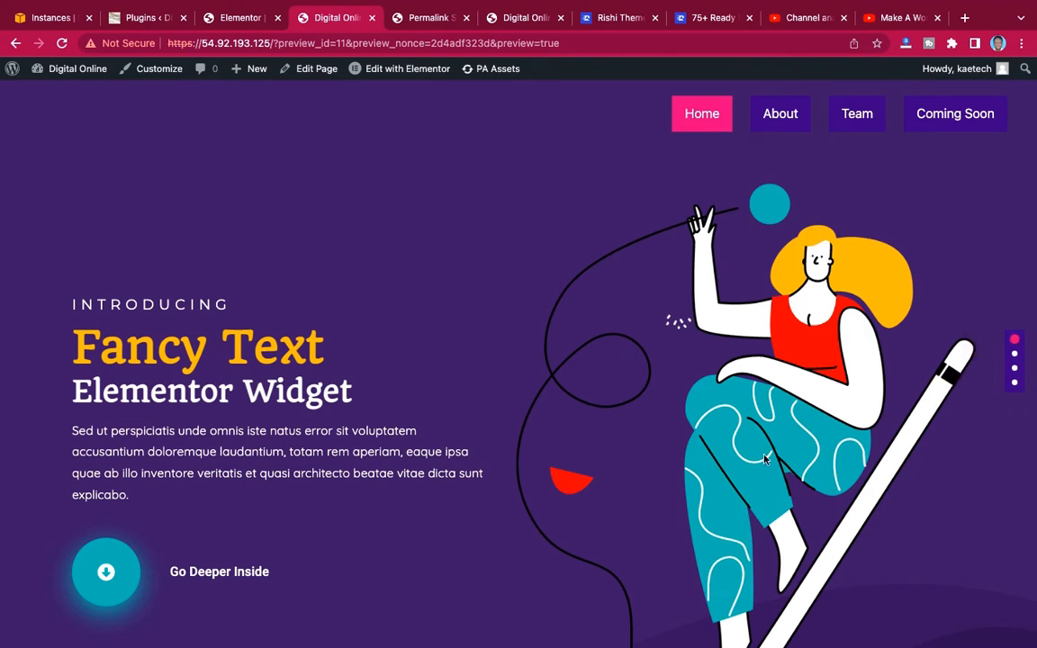
Examine how the preview page moves between its full-height sections when scrolled from Home to Coming Soon and back up.
scroll(764, 459, "down", 2)
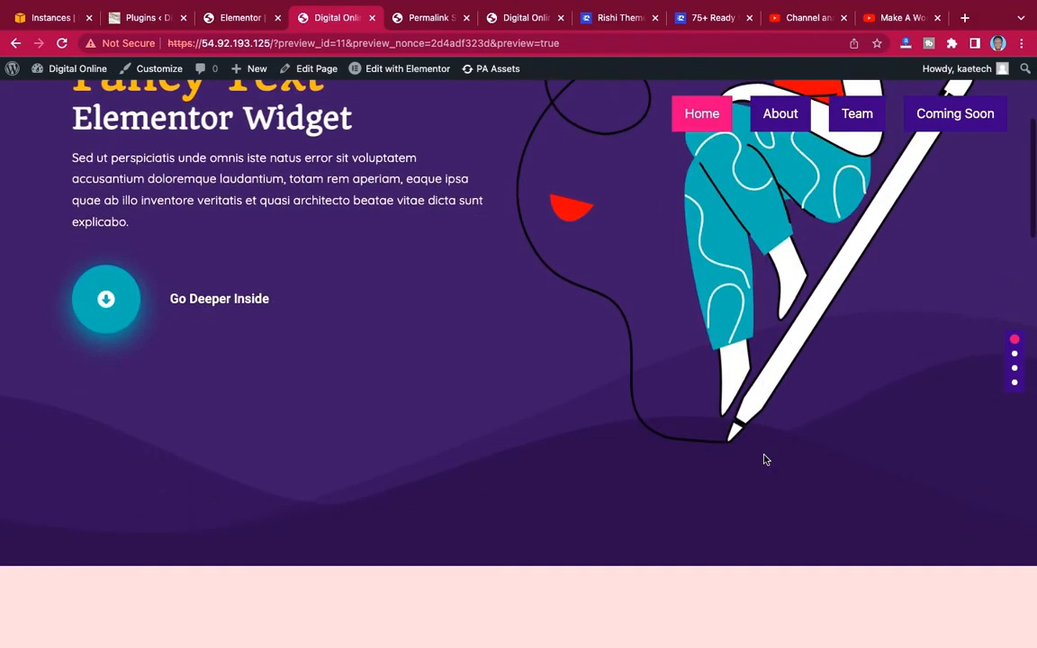
scroll(764, 459, "down", 1)
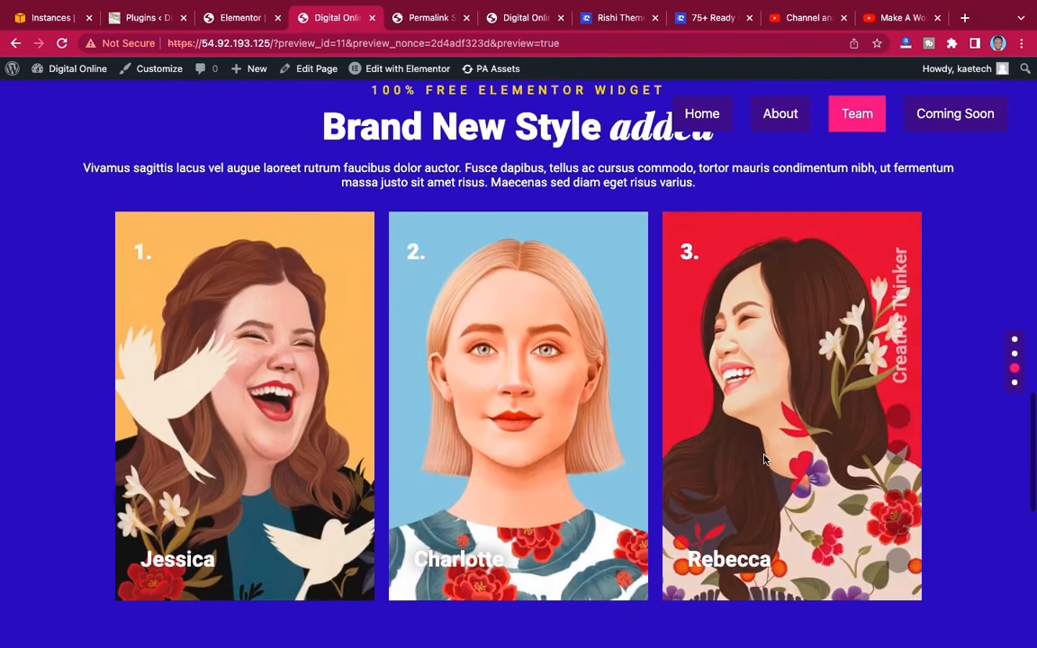
scroll(765, 459, "down", 1)
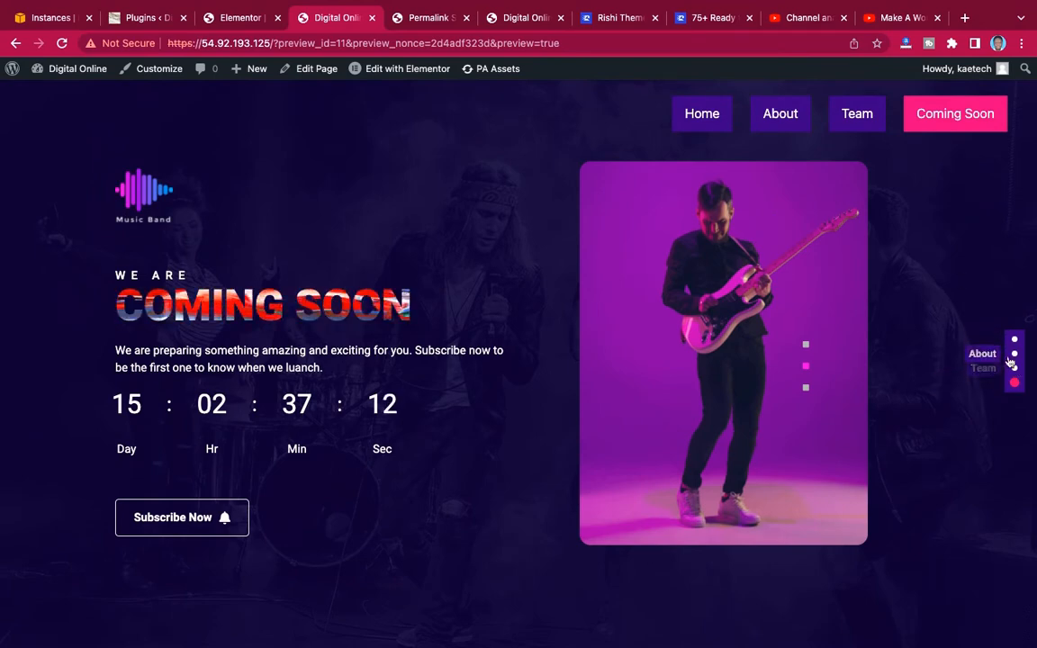
scroll(934, 334, "up", 1)
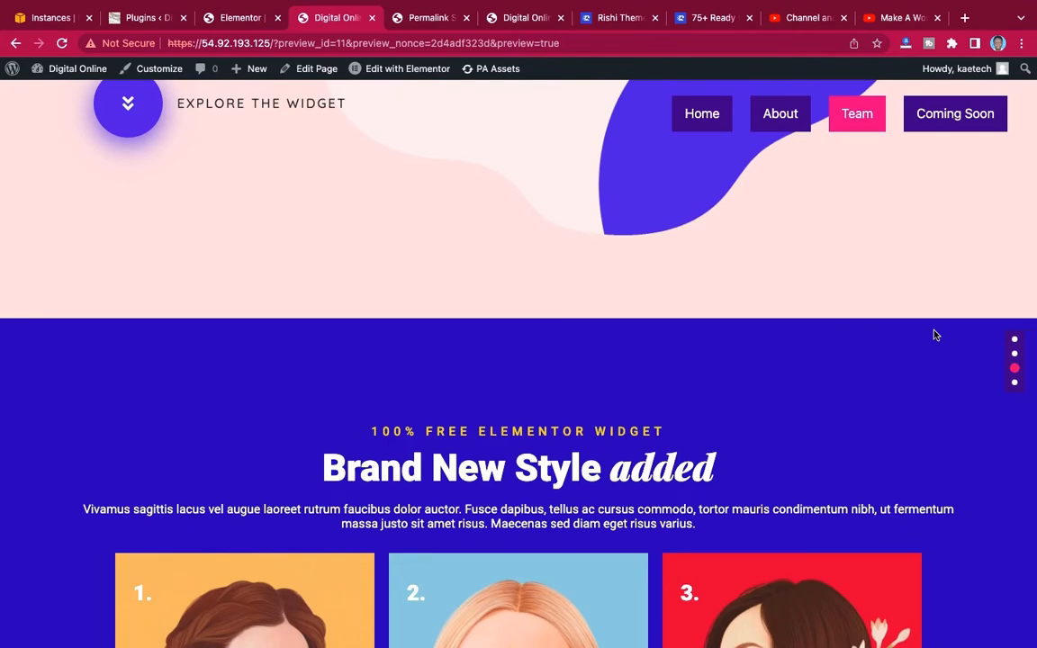
scroll(935, 335, "up", 2)
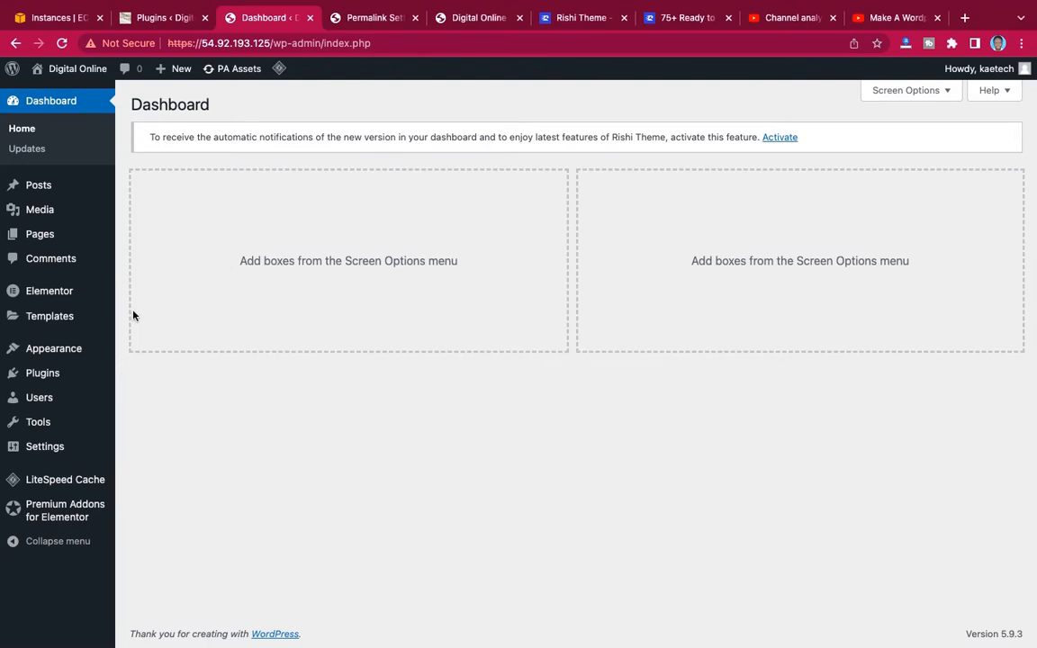
Search the WordPress plugin directory for "elementor" to check the Elementor Website Builder plugin.
mouse_move(34, 378)
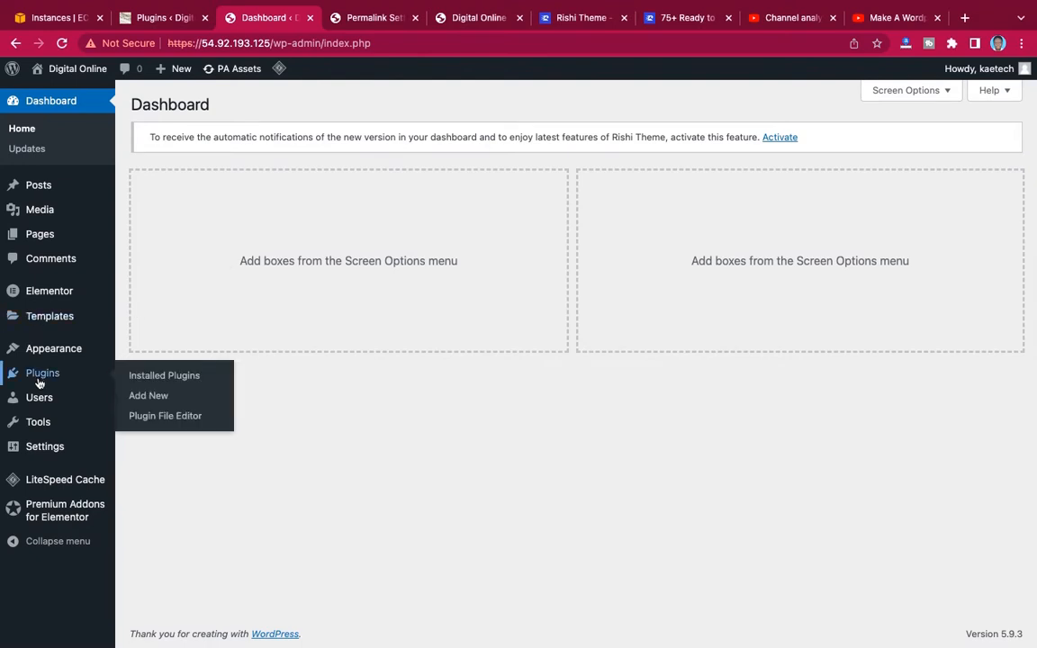
left_click(133, 396)
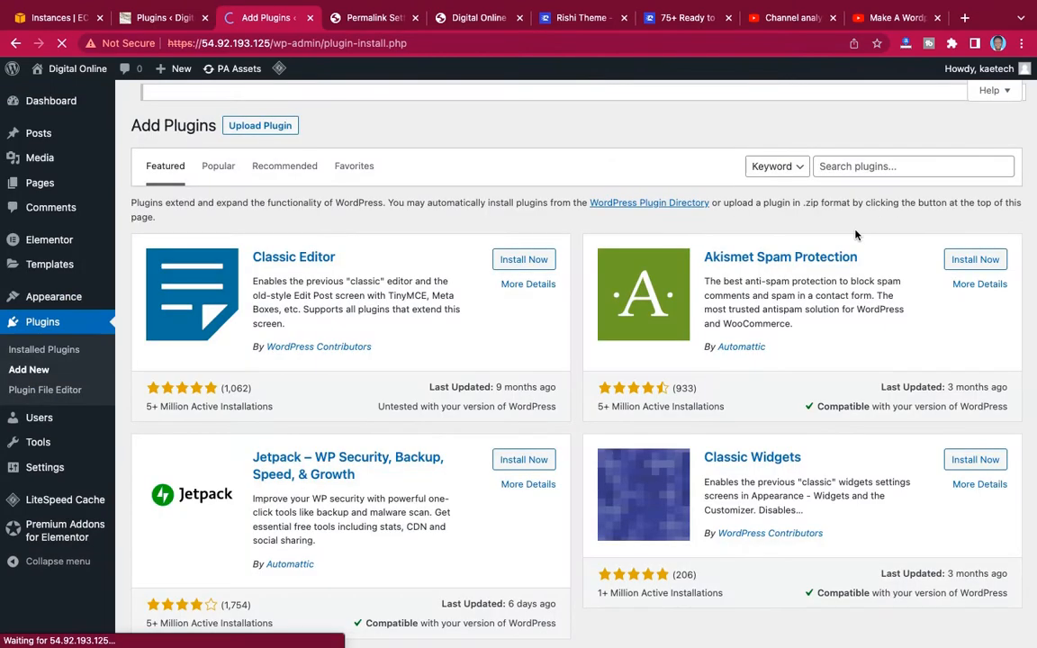
left_click(855, 166)
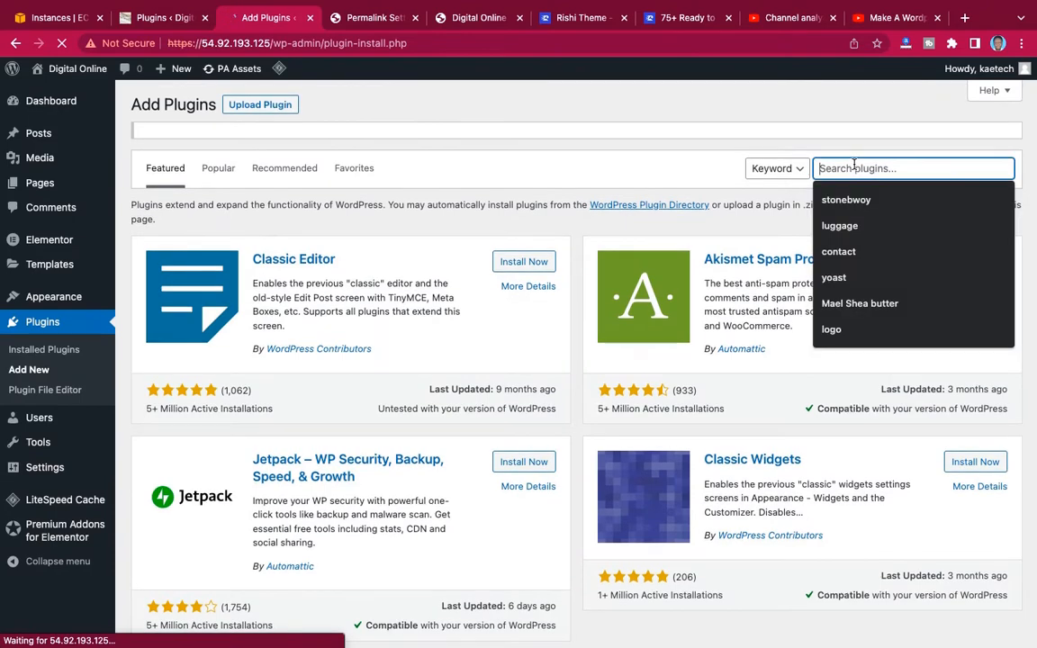
type("elementor")
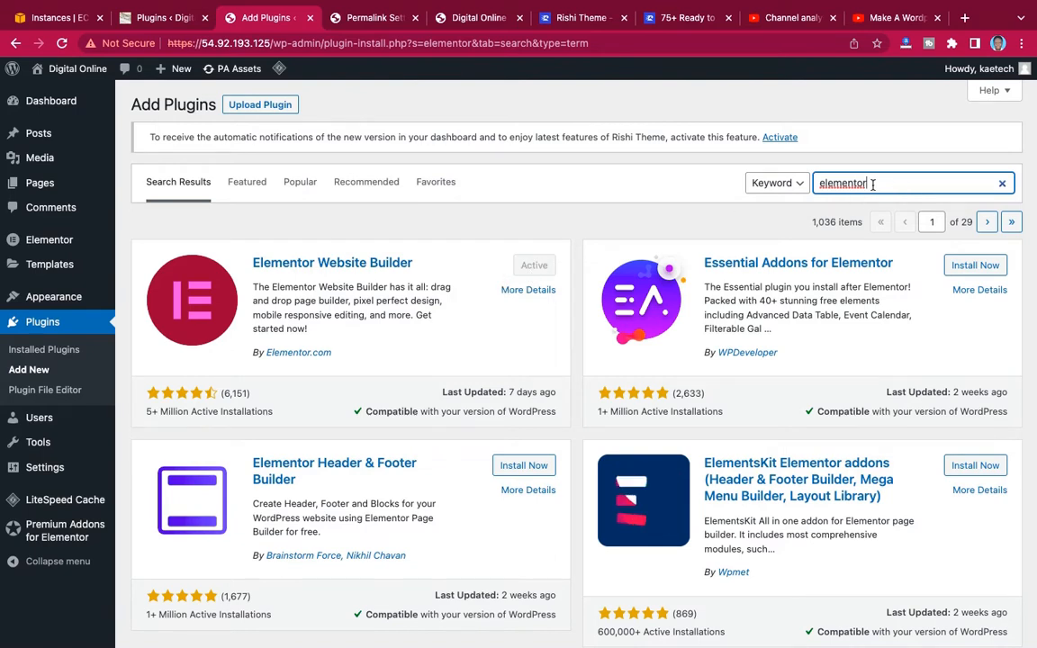
Search the plugin directory for "premium addons" to check the Premium Addons for Elementor plugin.
left_click_drag(873, 183, 788, 183)
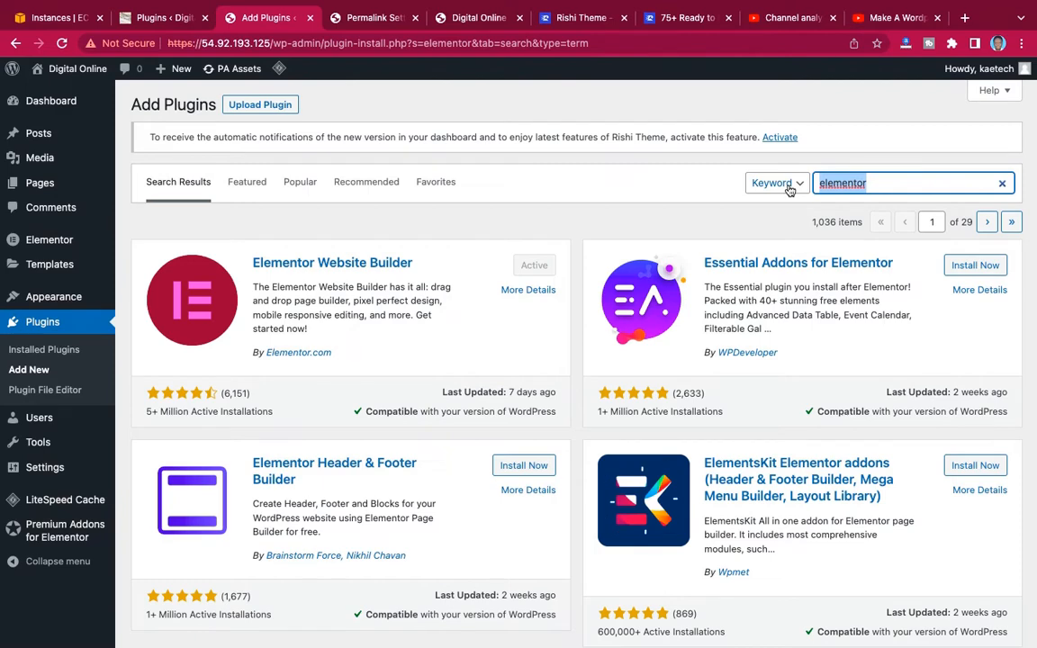
type("premium ad")
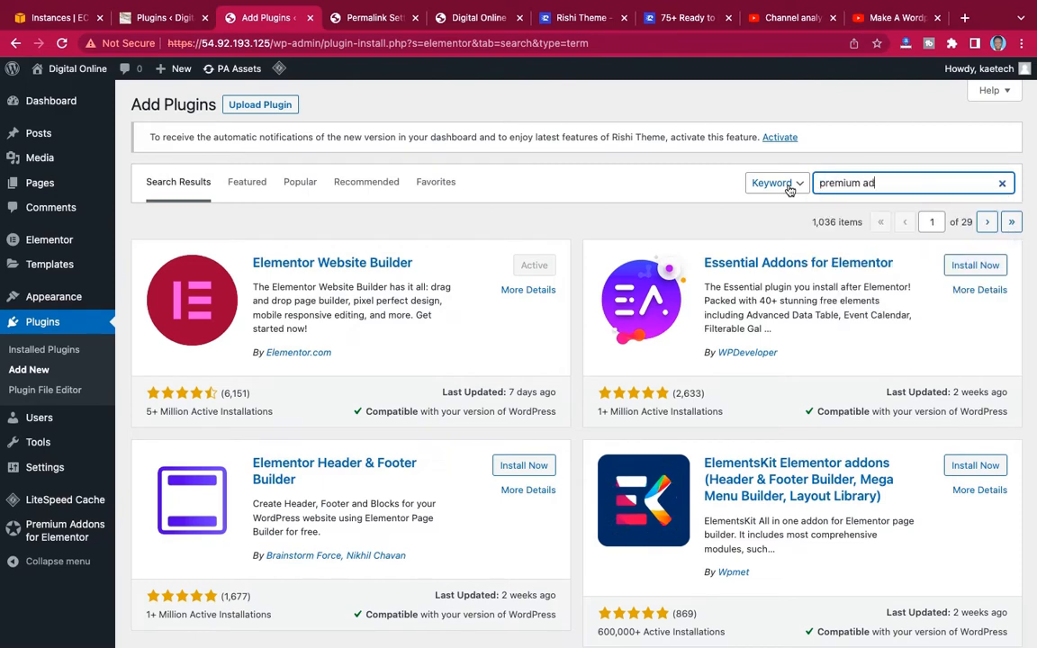
type("dons")
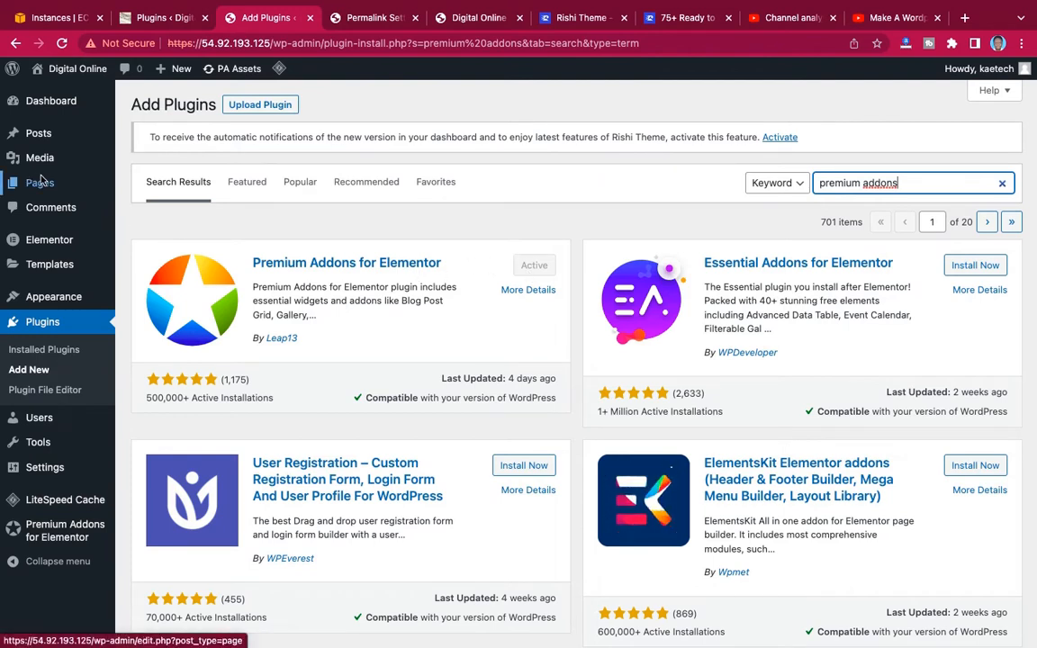
Open the existing Home page from the list of all pages and start editing it with Elementor.
left_click(152, 222)
mouse_move(40, 182)
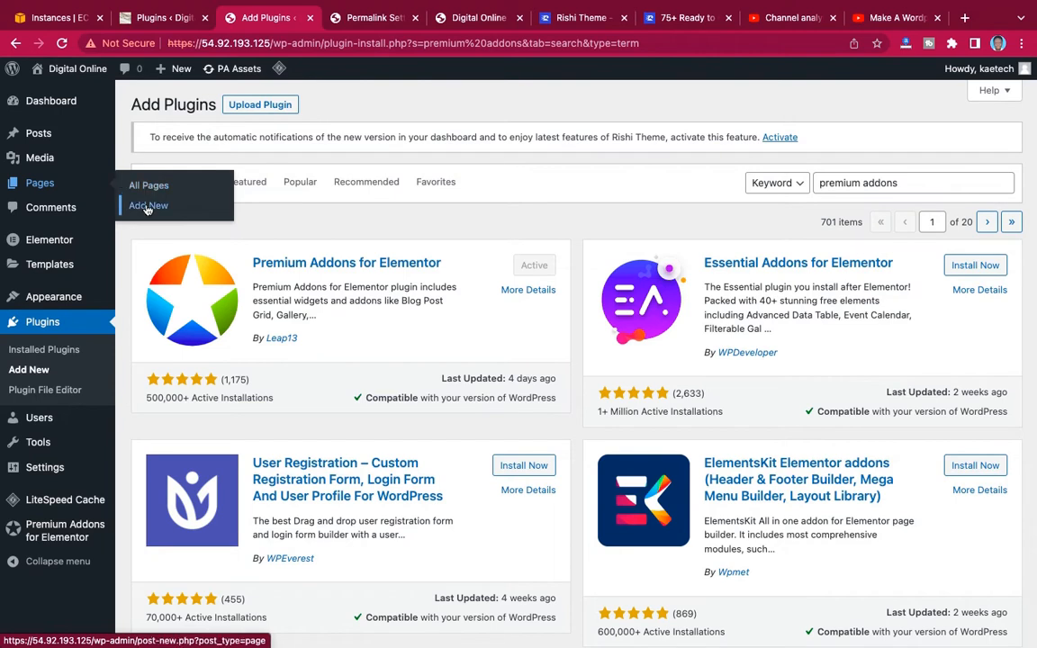
left_click(151, 184)
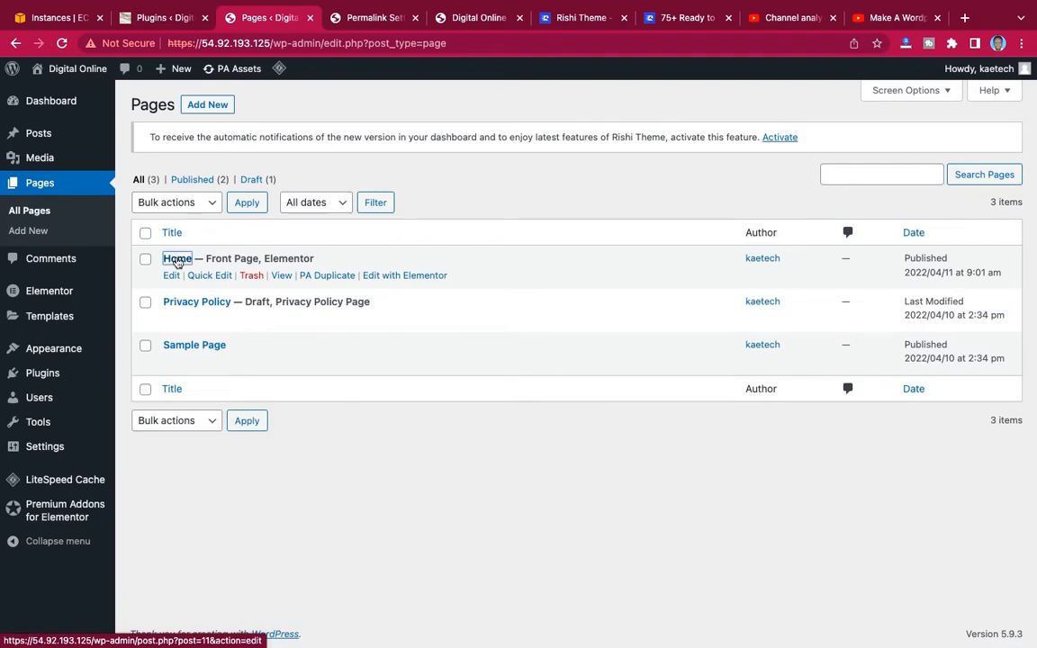
left_click(176, 259)
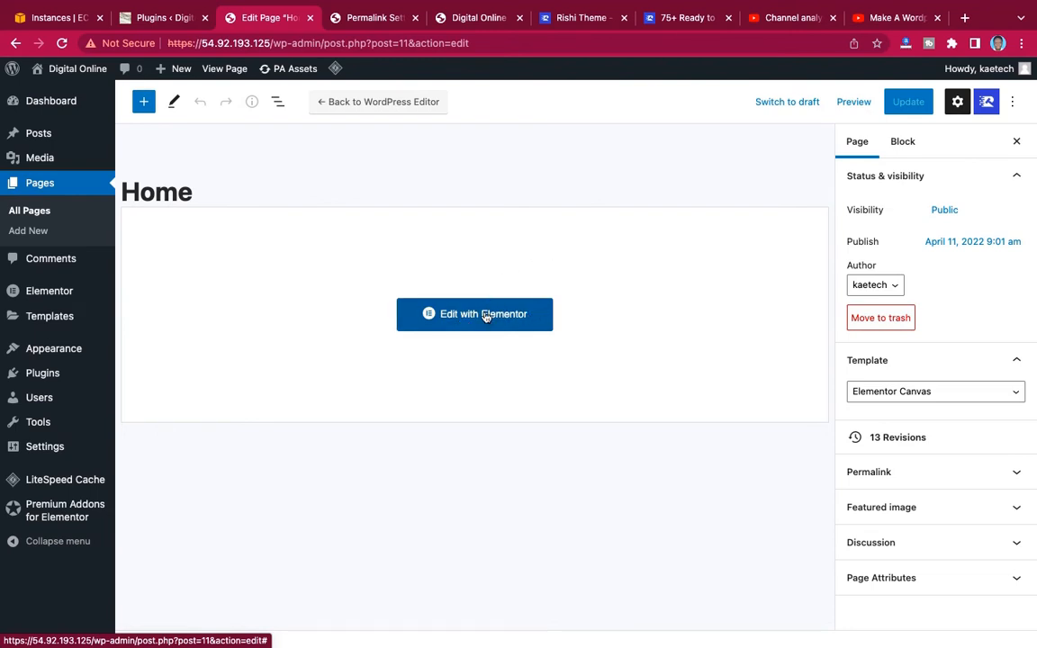
left_click(485, 315)
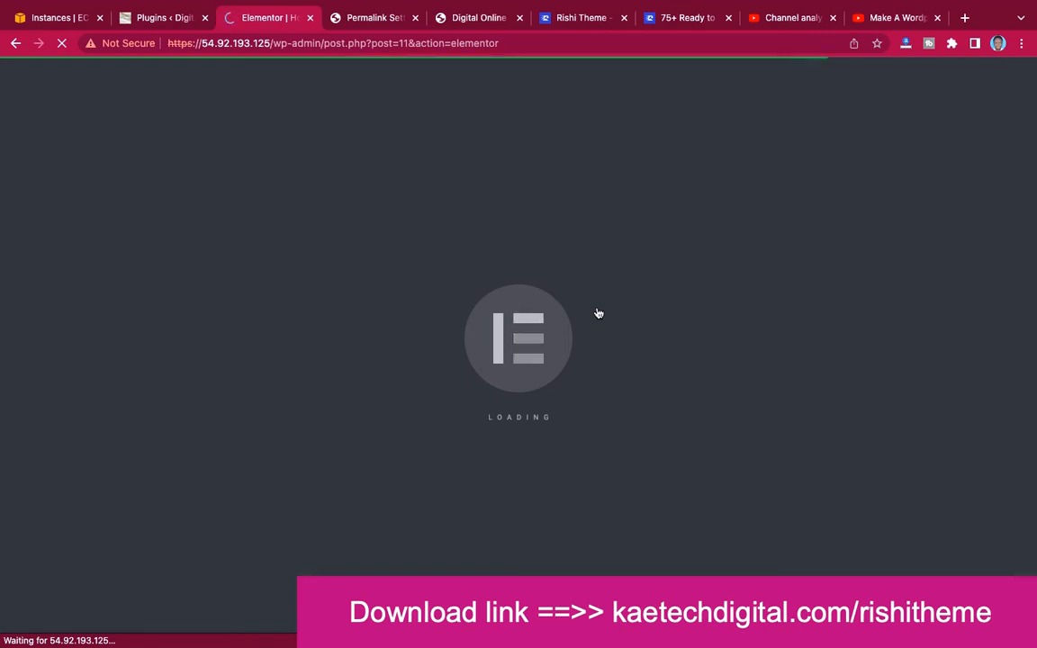
Switch to the Rishi Theme website and examine its homepage, including the speed scores, plugin integrations and starter templates.
left_click(585, 18)
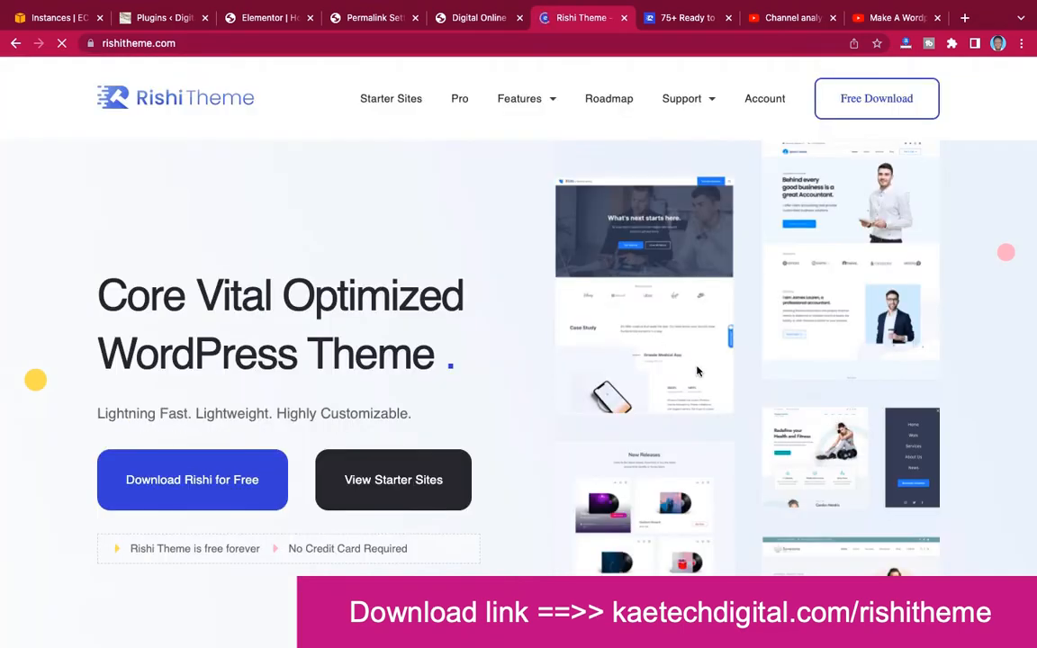
scroll(697, 370, "down", 5)
scroll(697, 370, "up", 5)
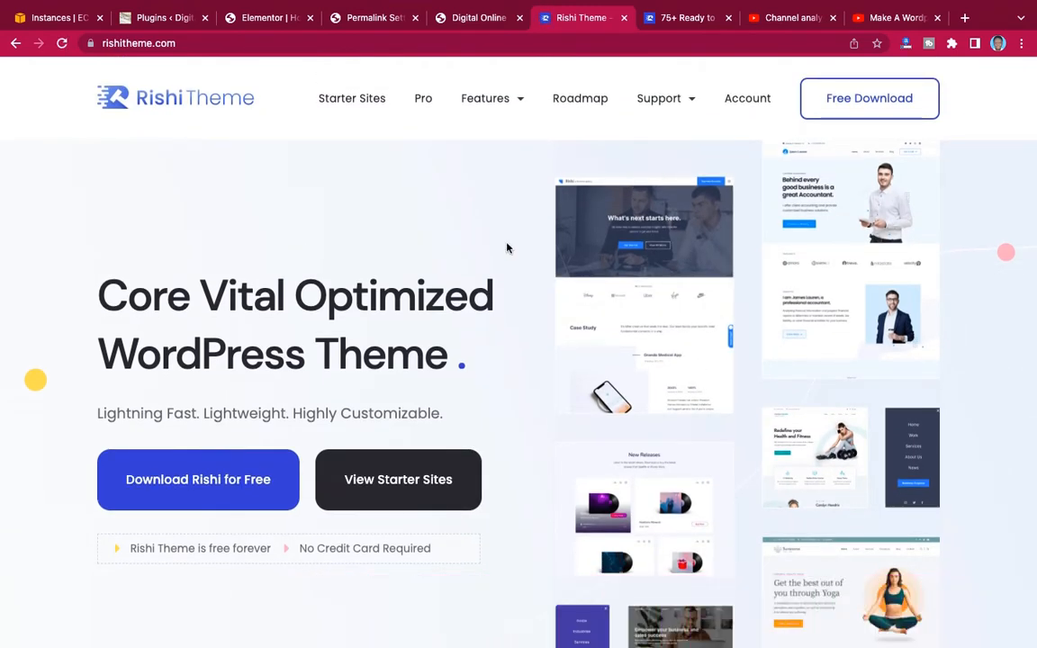
scroll(536, 388, "down", 15)
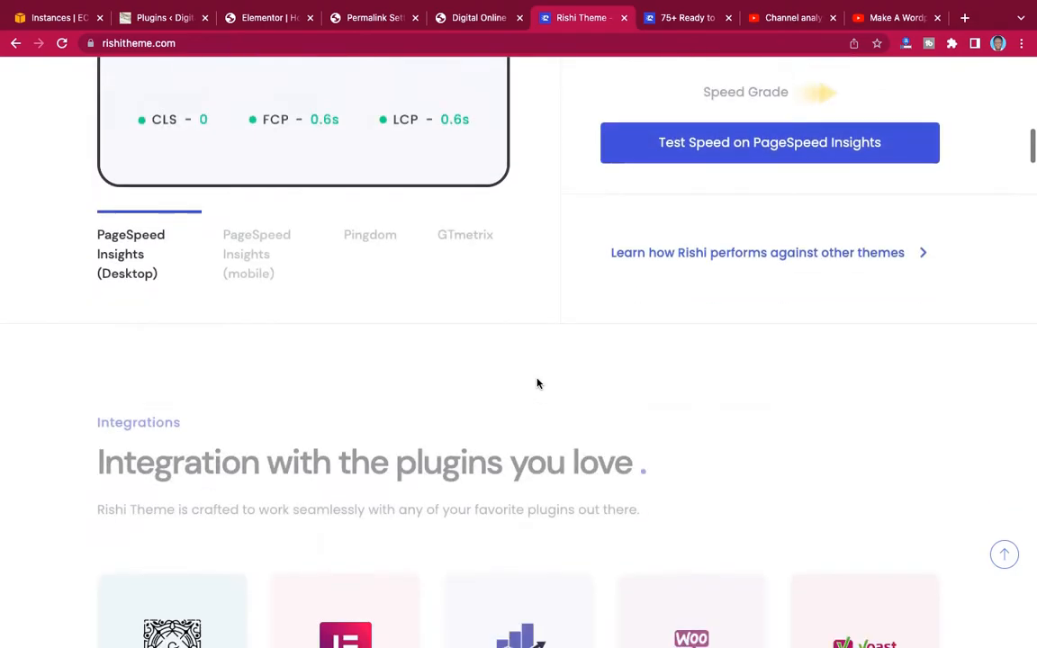
scroll(536, 384, "down", 10)
scroll(536, 385, "up", 12)
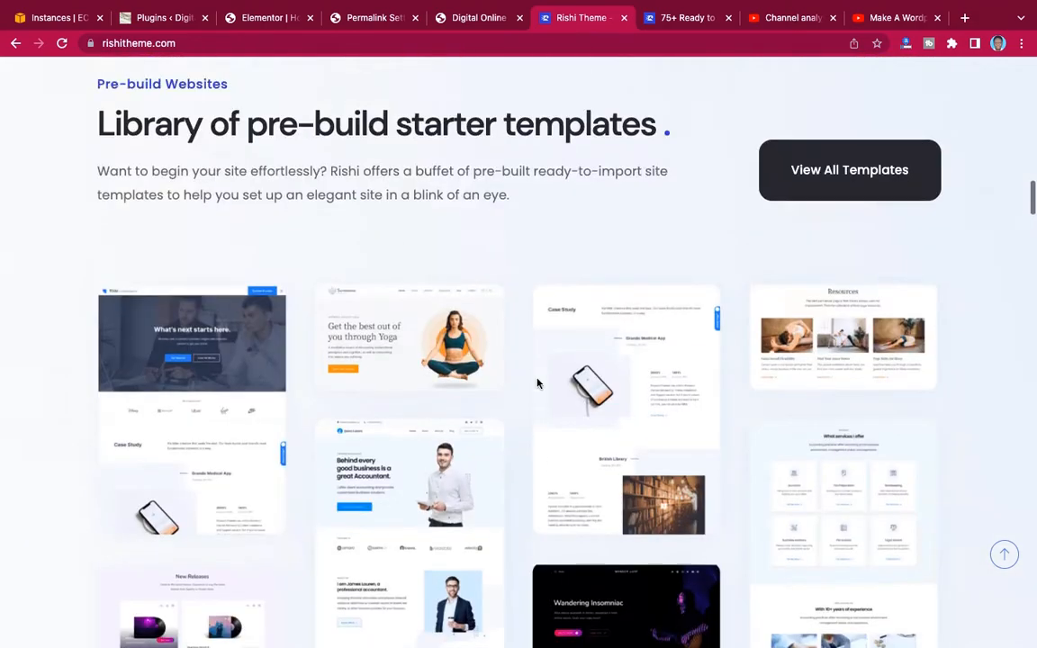
scroll(536, 384, "up", 15)
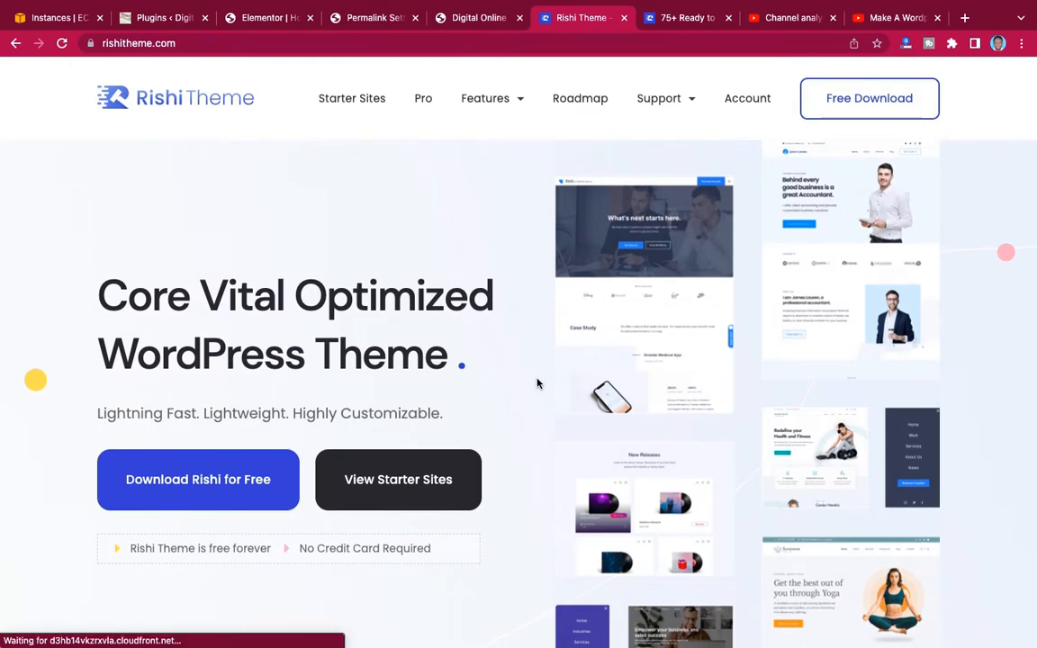
scroll(536, 384, "down", 10)
scroll(537, 382, "up", 2)
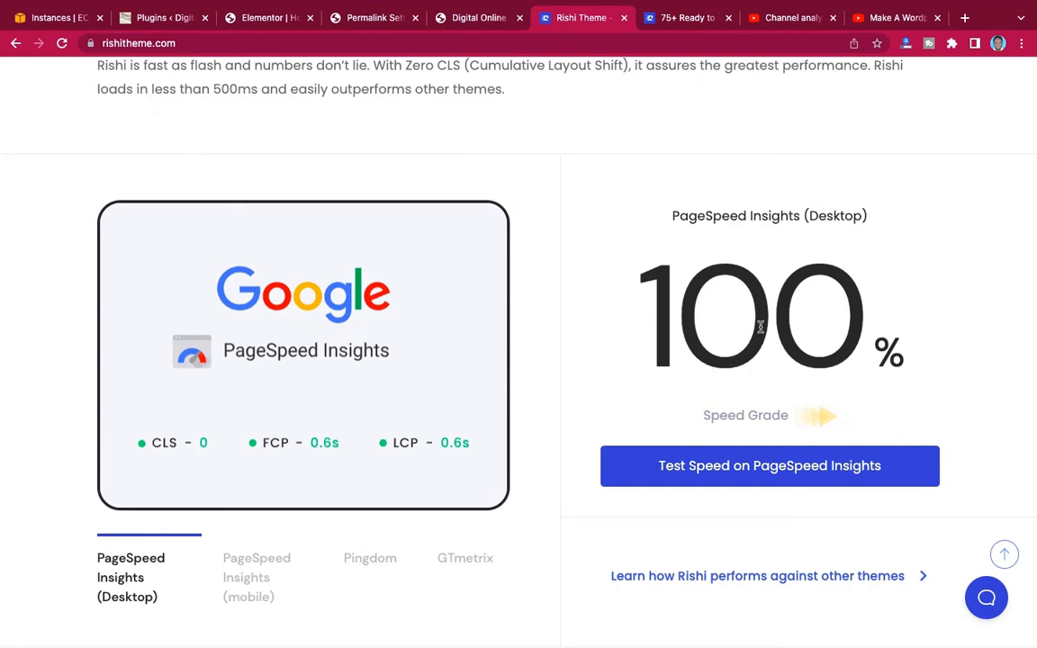
scroll(513, 422, "up", 2)
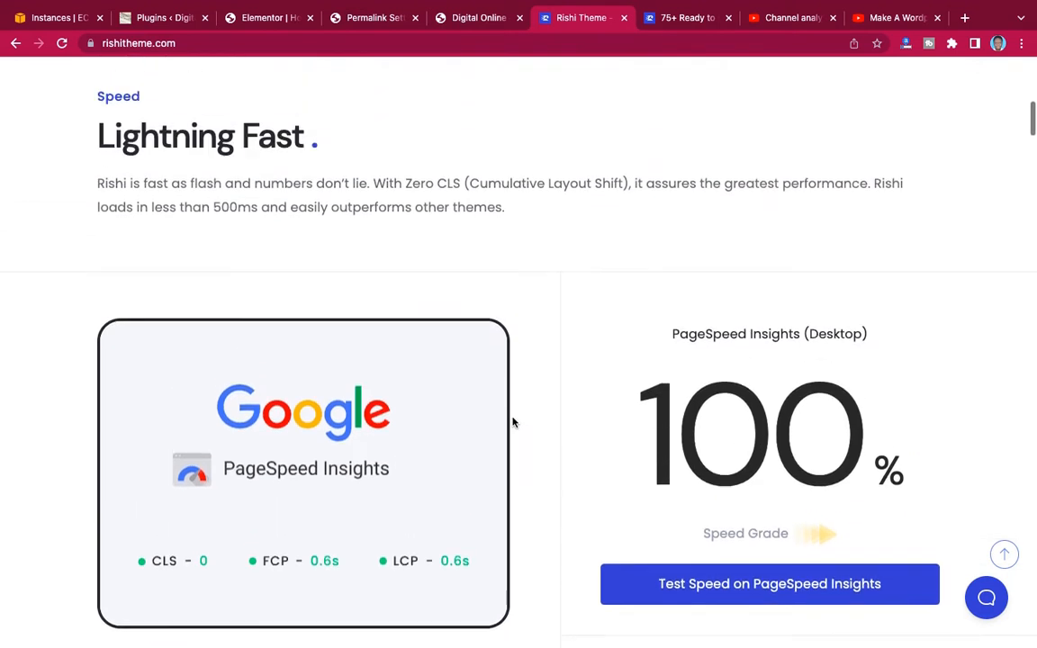
scroll(513, 422, "up", 6)
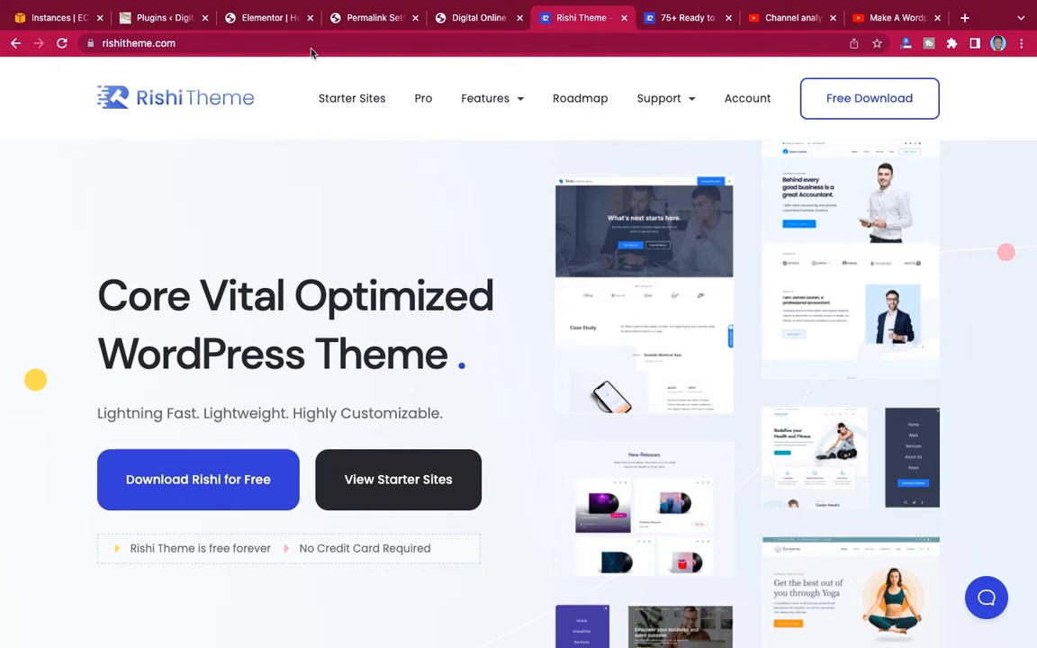
Return to the Home page in the Elementor editor and view the column structures offered for a new section.
left_click(269, 22)
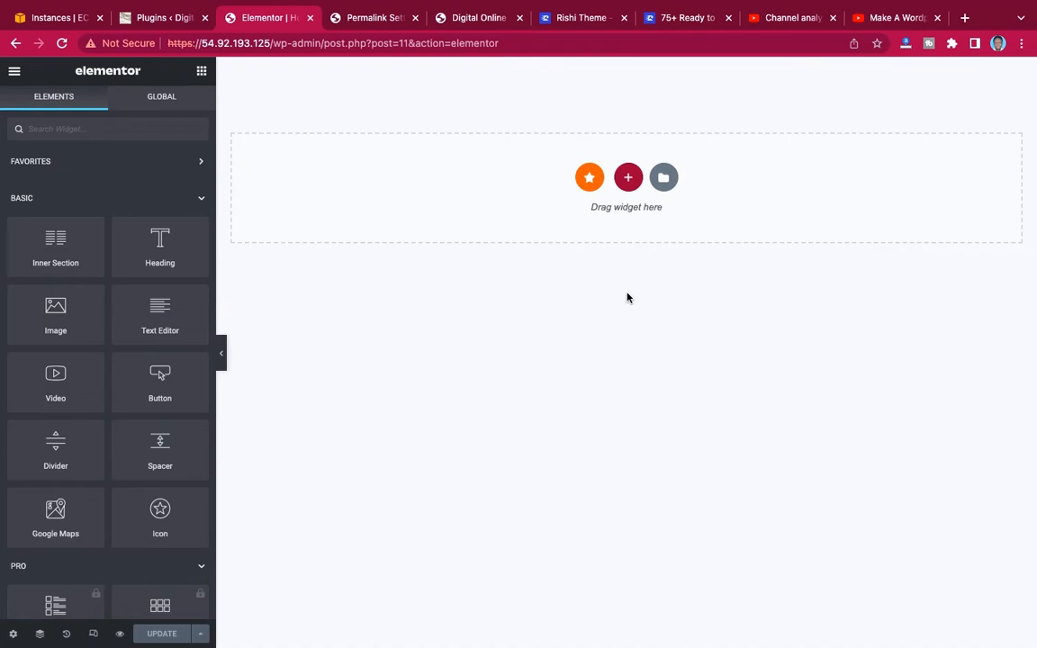
left_click(629, 179)
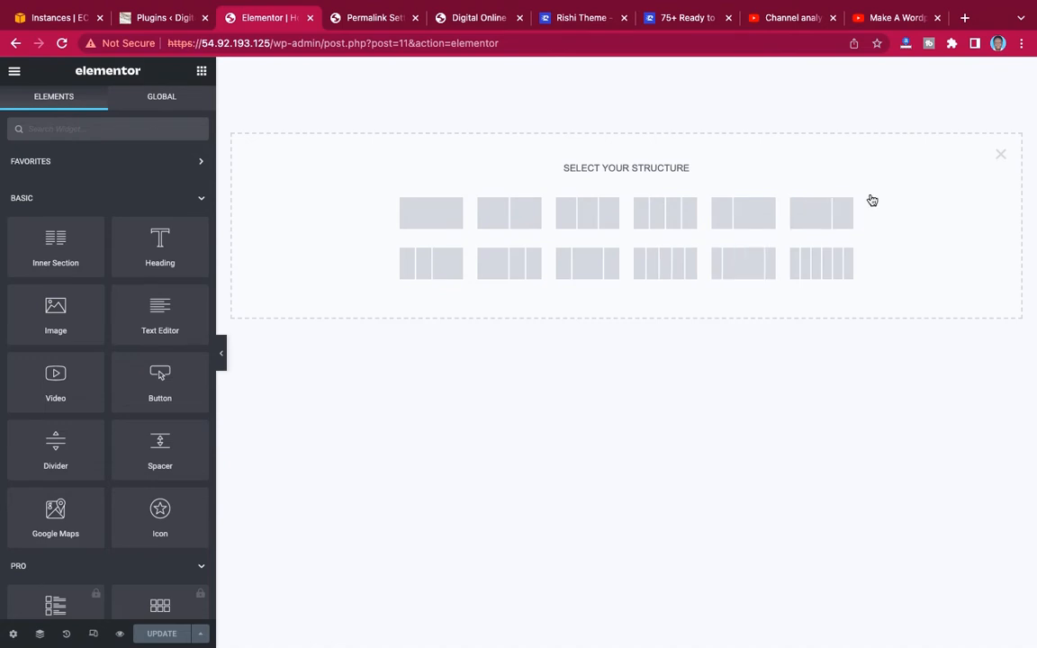
left_click(1000, 155)
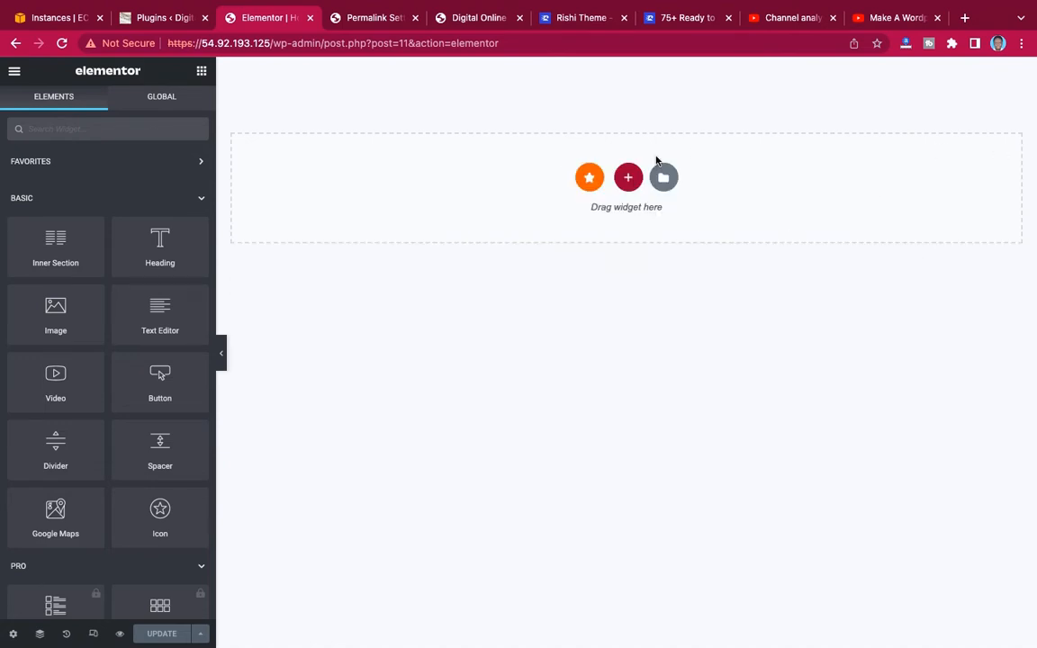
Insert the Fancy Text hero template from the Hero Scenes category of Premium Templates and preview it without the editing panel.
left_click(590, 178)
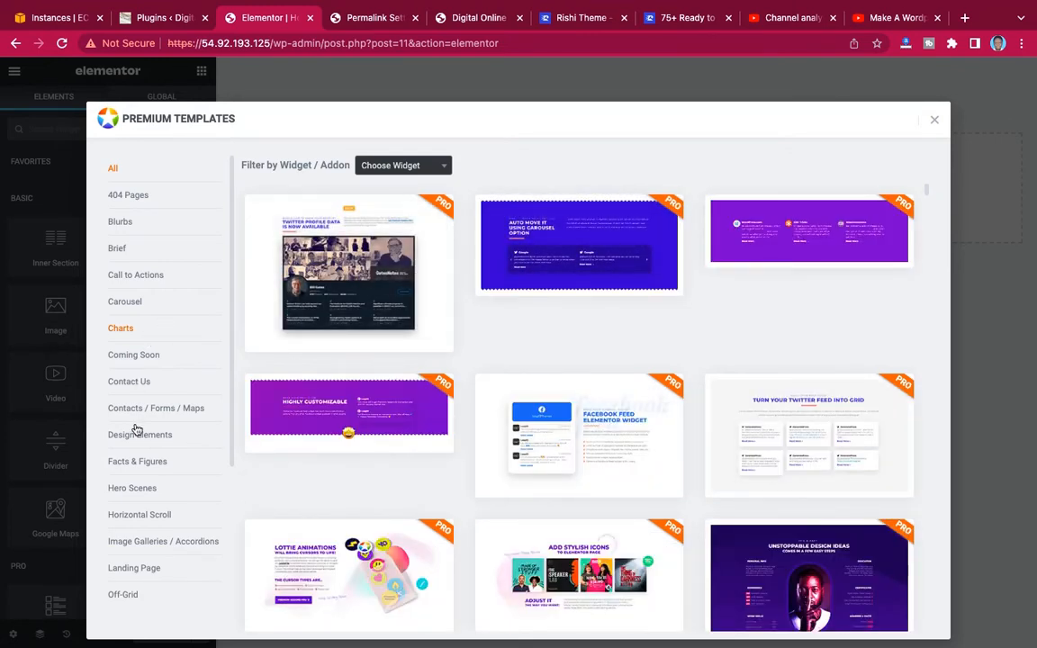
left_click(132, 490)
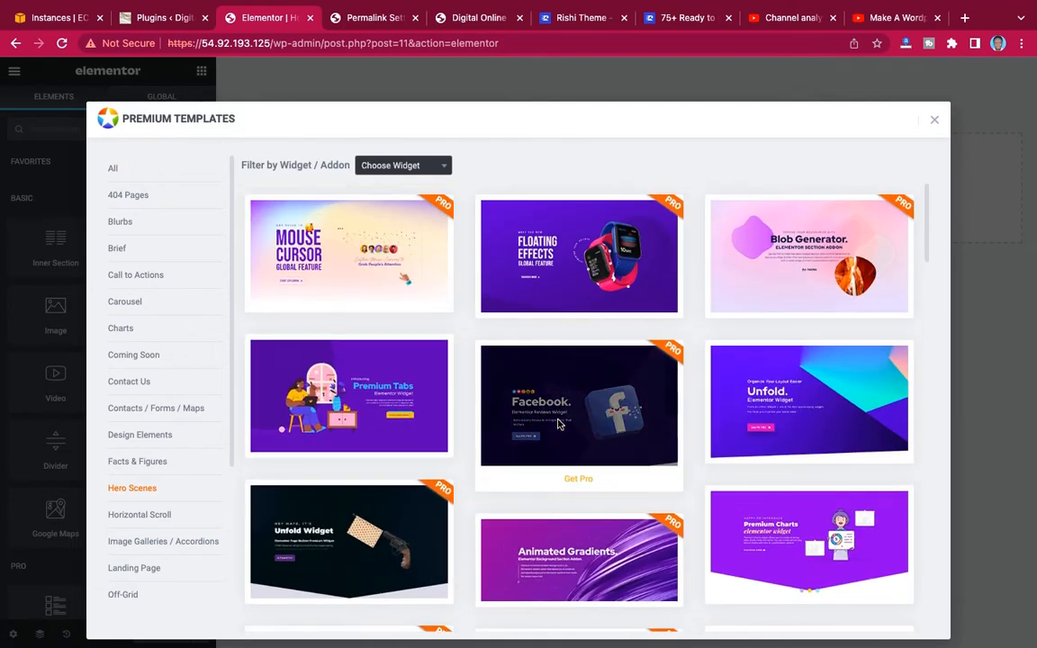
scroll(559, 425, "down", 3)
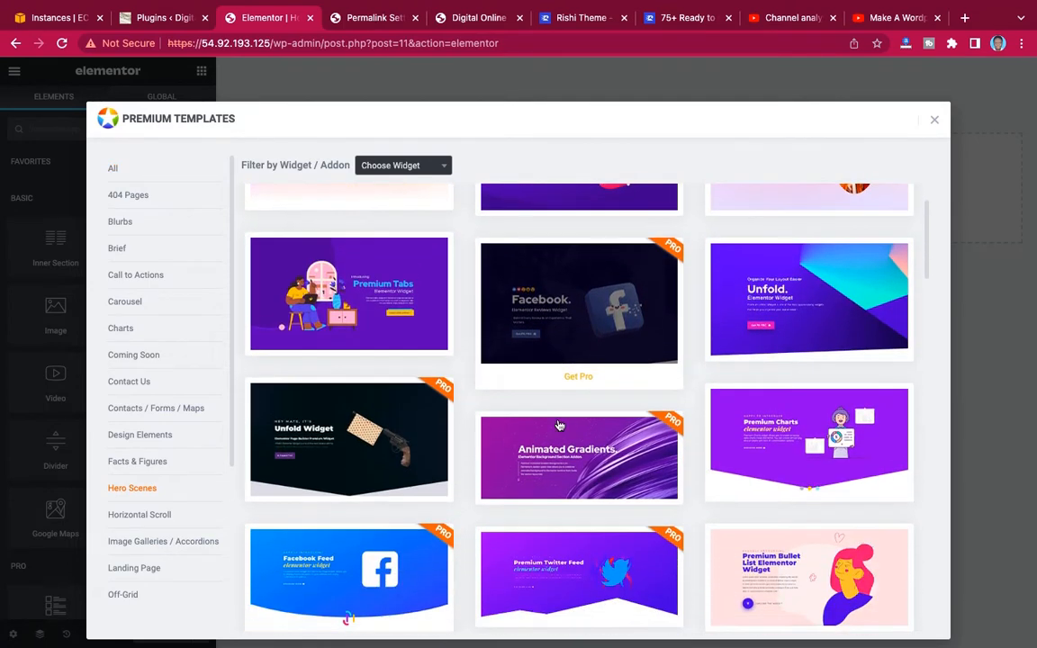
scroll(559, 425, "down", 4)
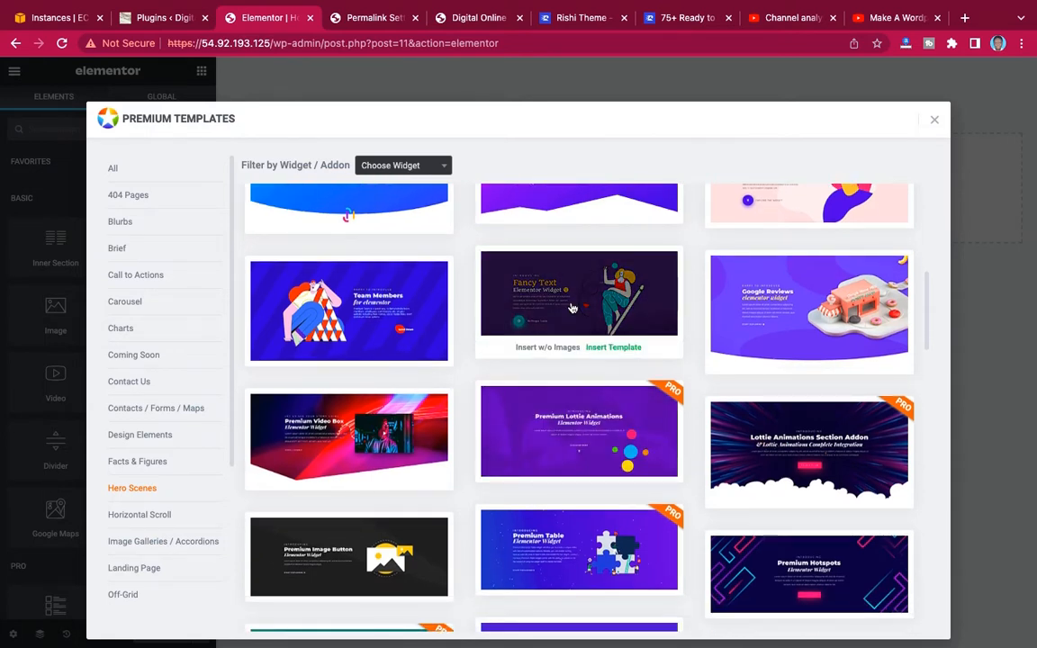
left_click(551, 275)
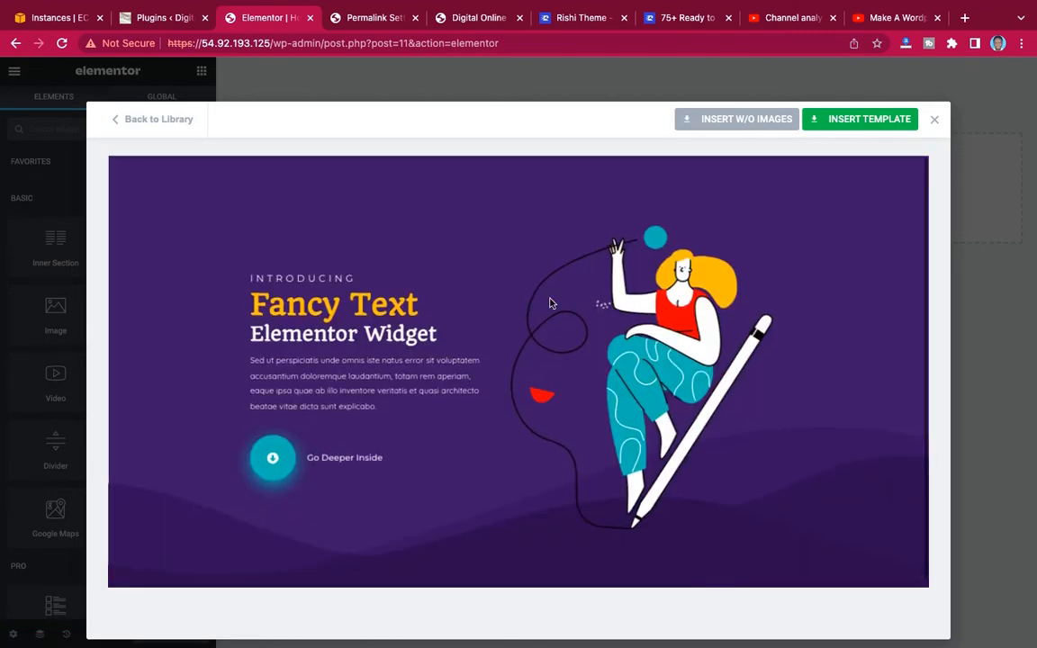
left_click(869, 123)
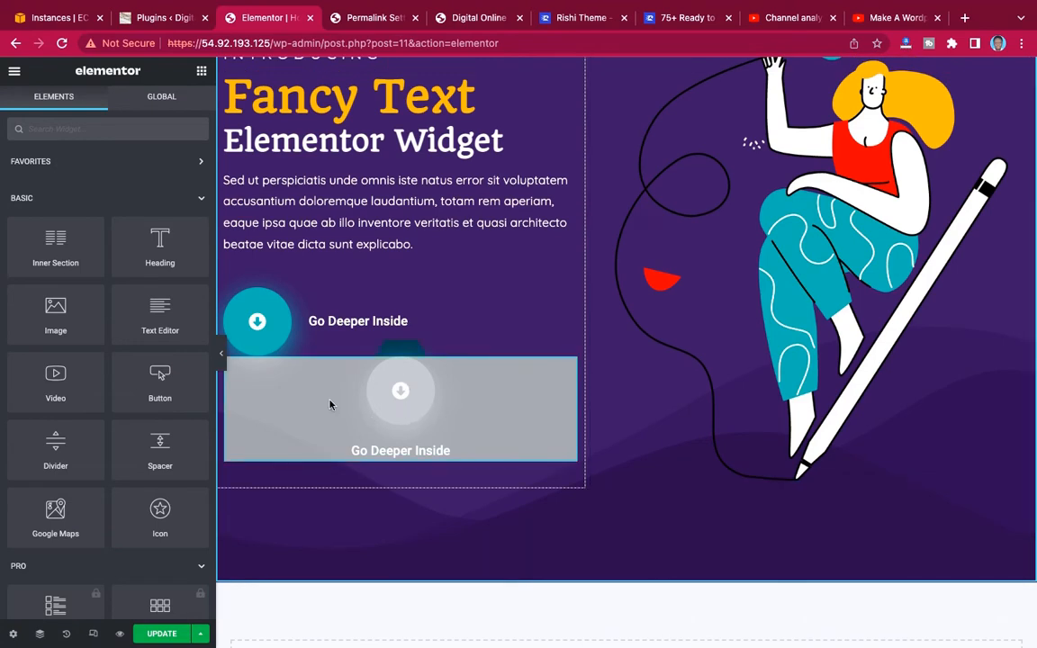
left_click(222, 363)
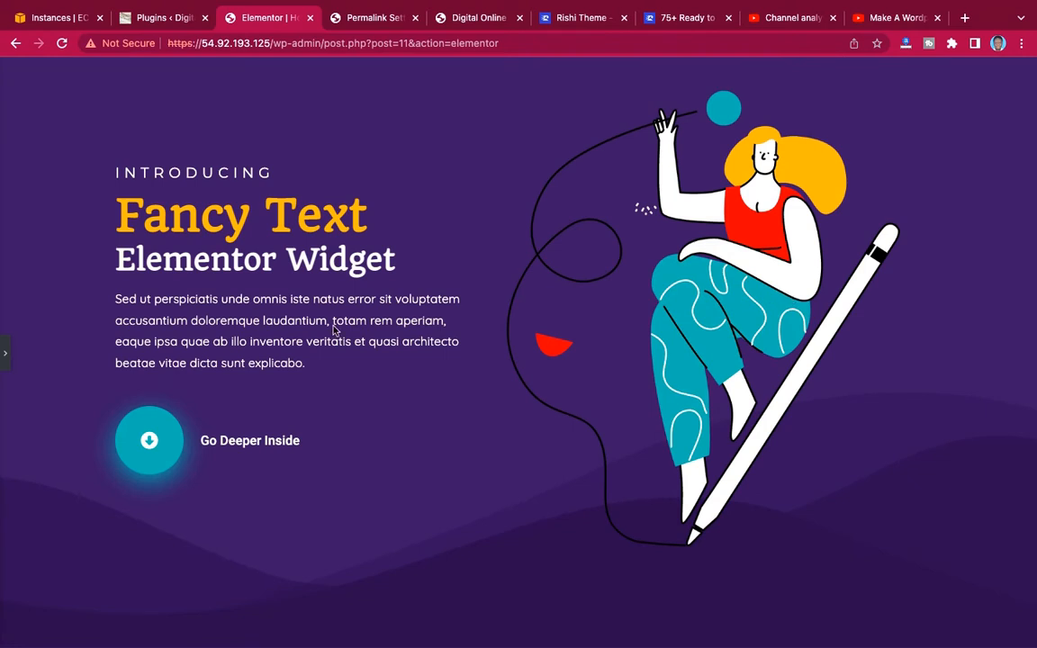
left_click(6, 349)
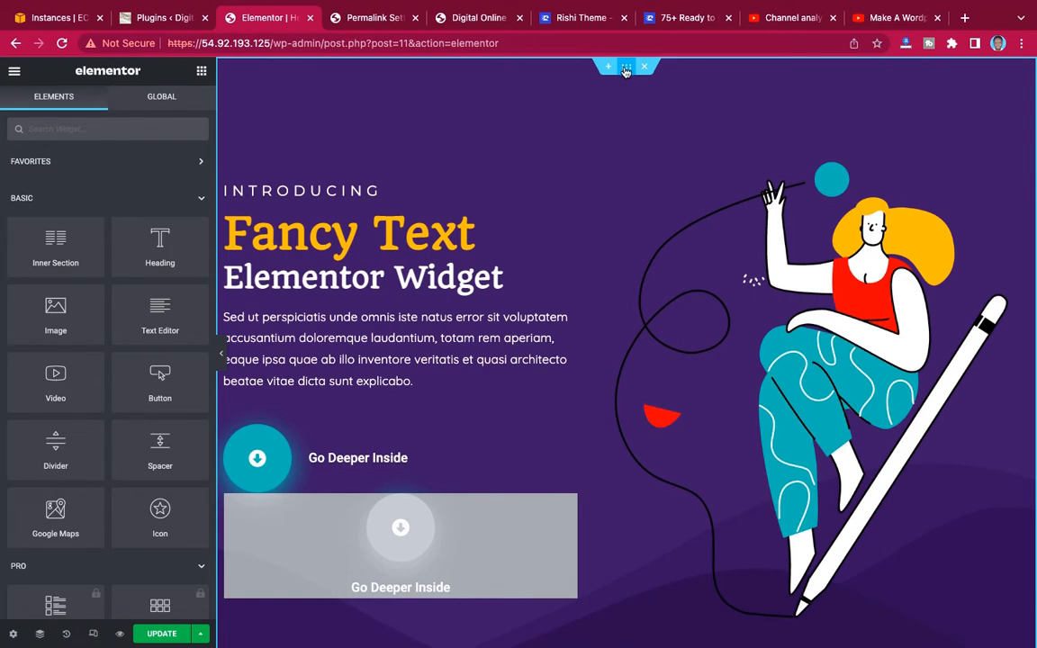
Set the hero section's content width to Full Width and its columns gap to No Gap.
left_click(626, 68)
left_click(144, 182)
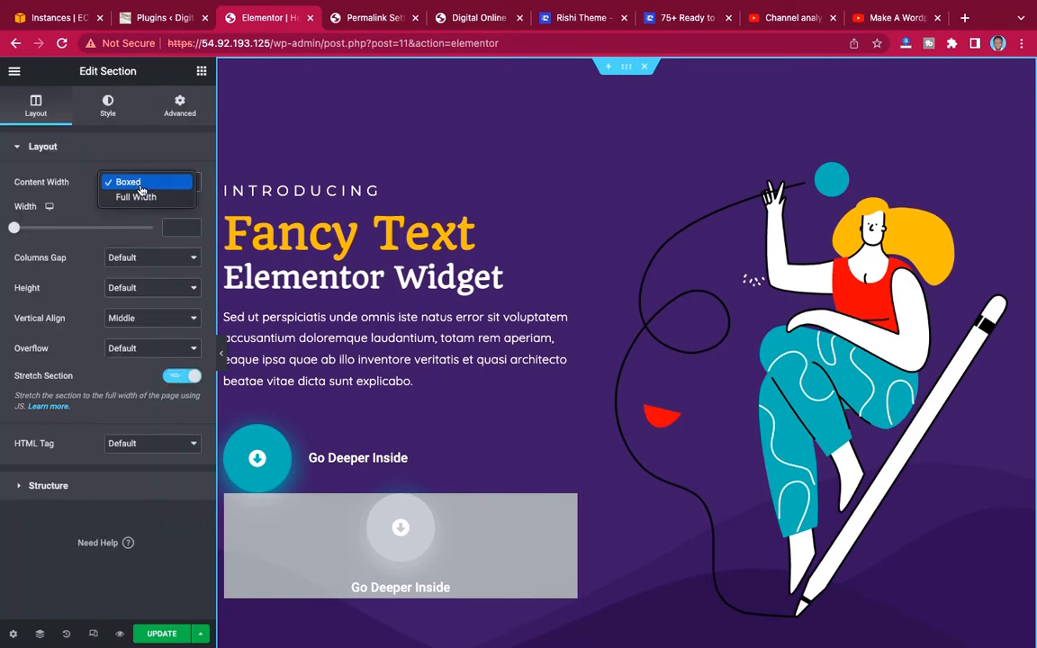
left_click(135, 197)
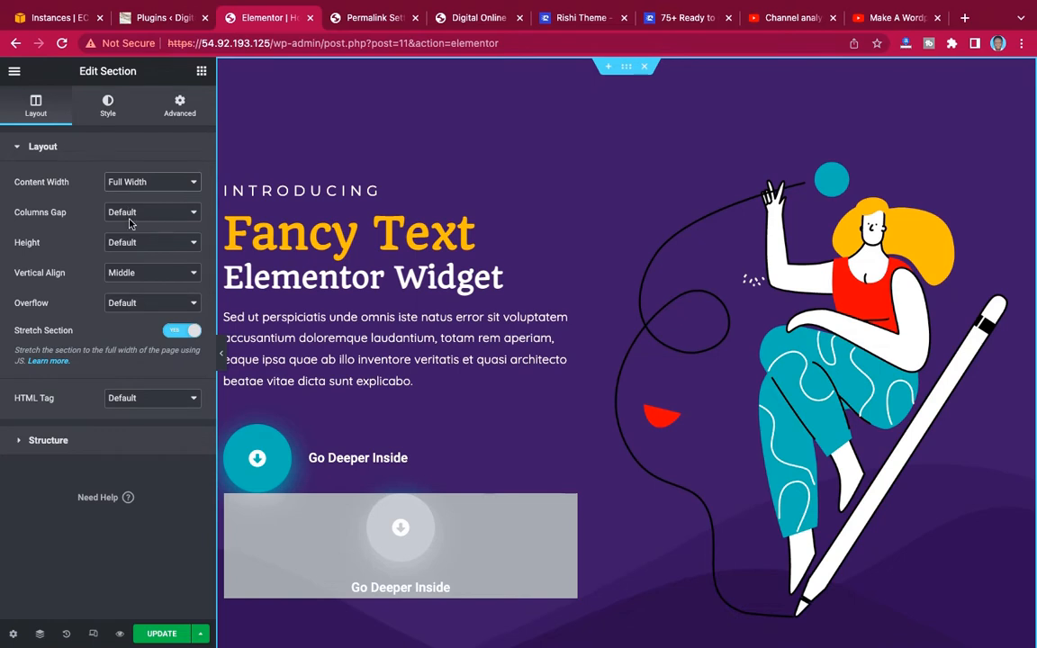
left_click(110, 213)
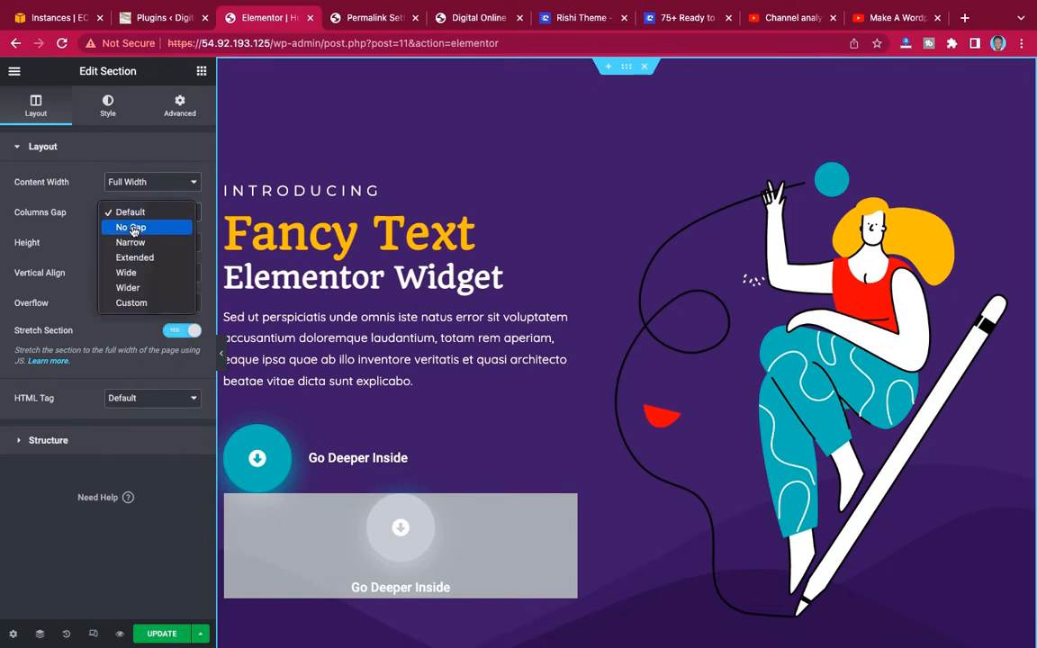
left_click(133, 228)
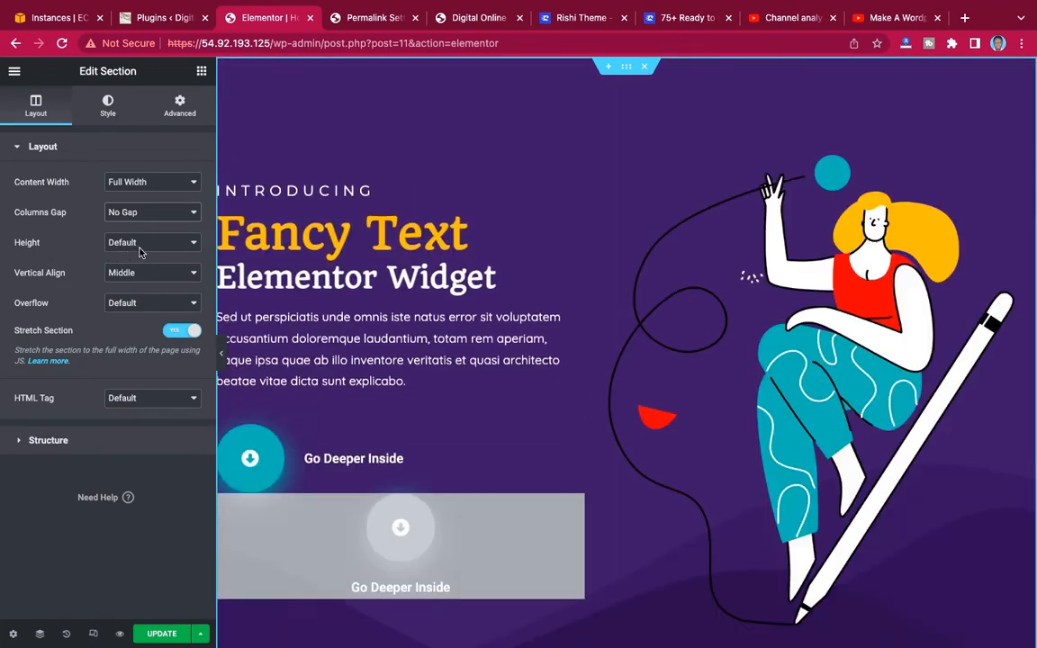
Give the hero section a minimum height of 100 VH and preview it without the editing panel.
left_click(140, 248)
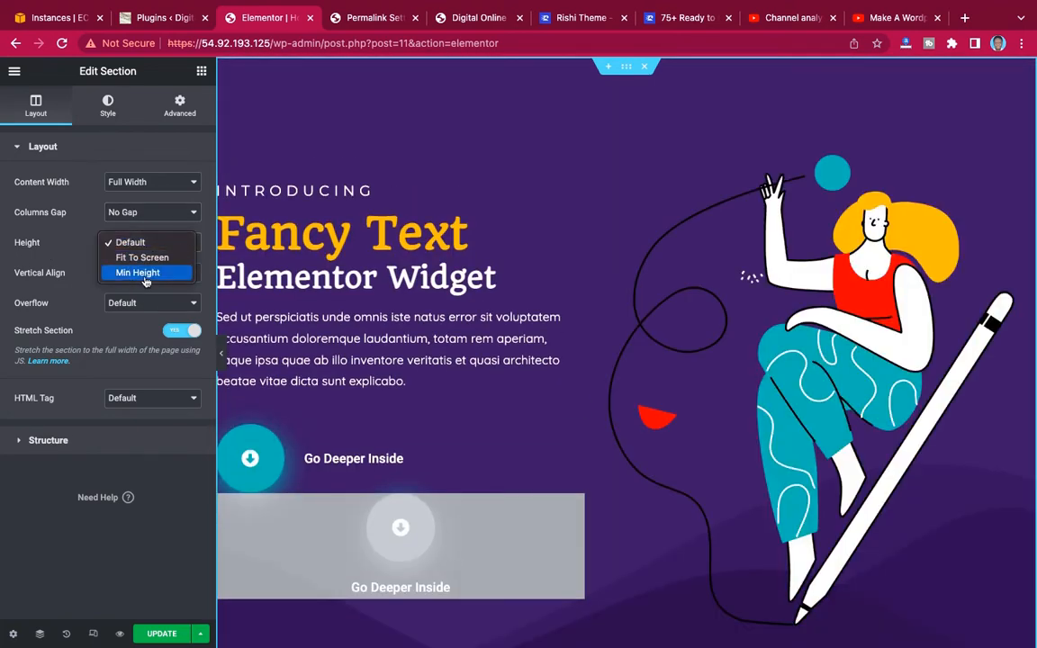
left_click(137, 272)
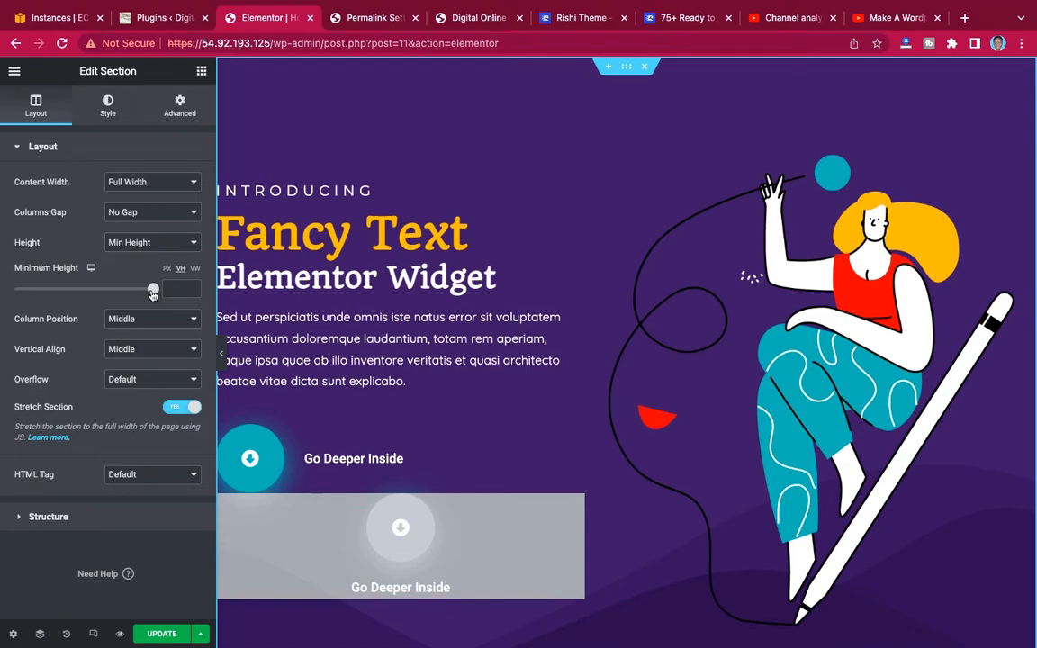
left_click_drag(153, 292, 188, 297)
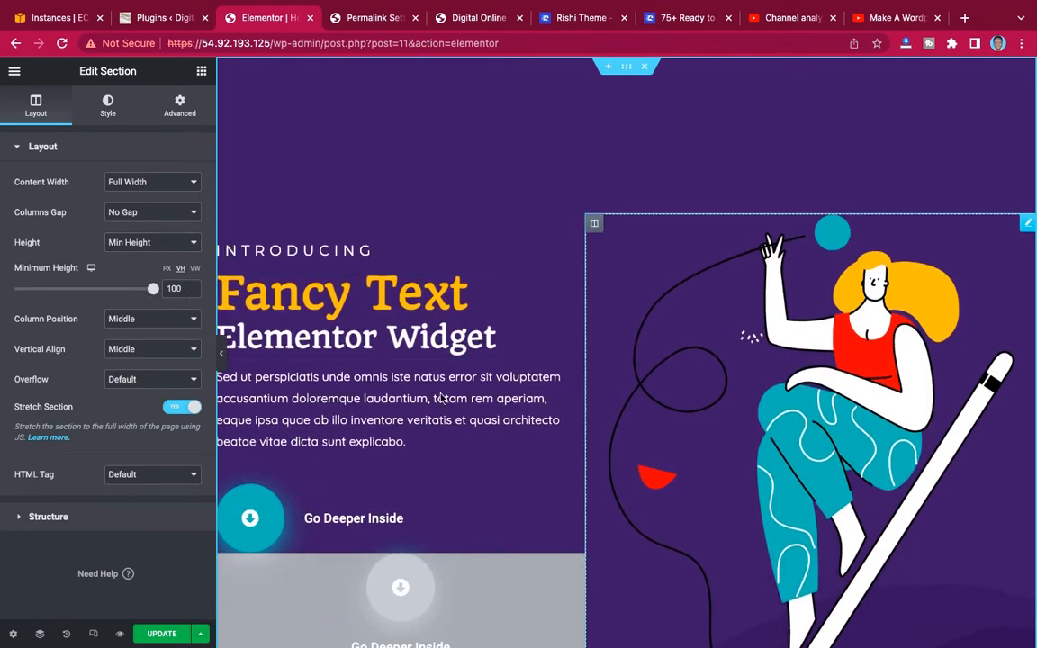
left_click(222, 358)
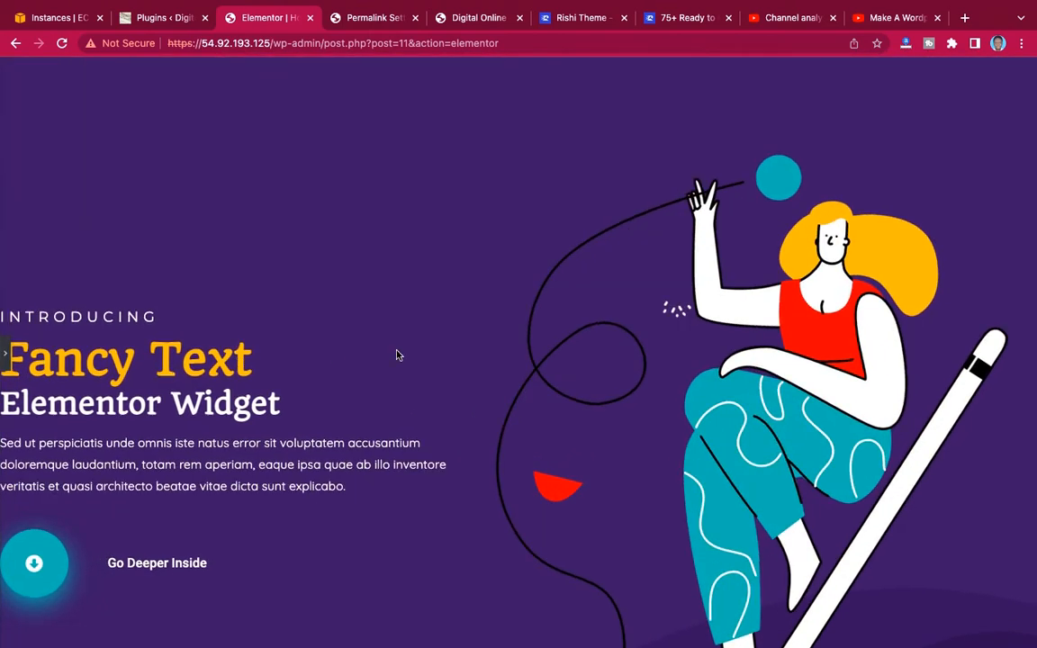
left_click(6, 361)
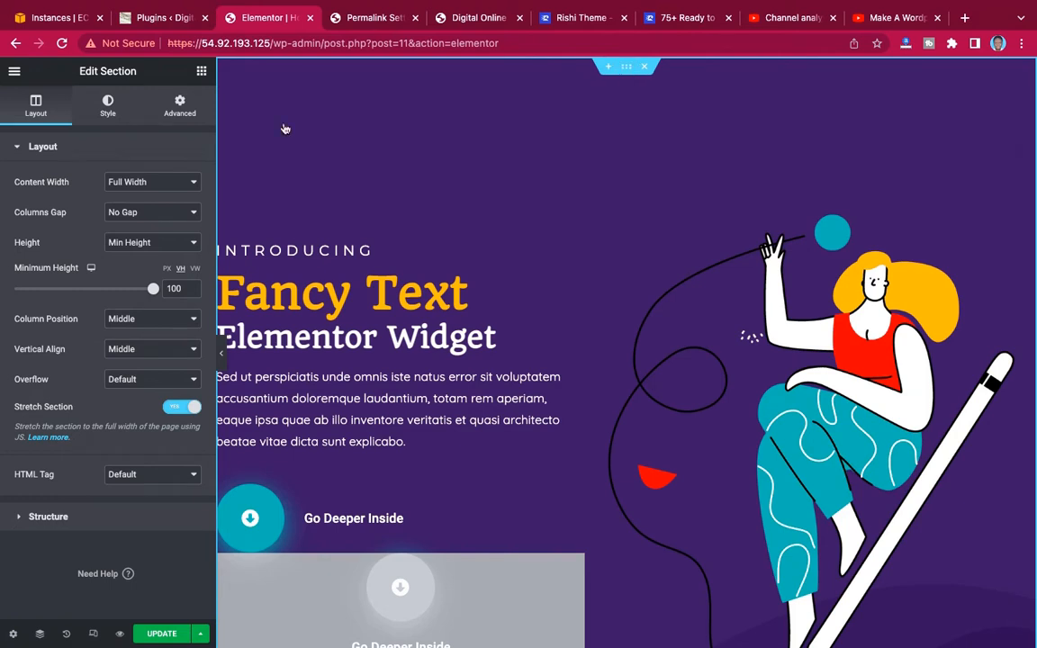
Set the hero section's right and left padding to 50 px and preview the result.
left_click(181, 107)
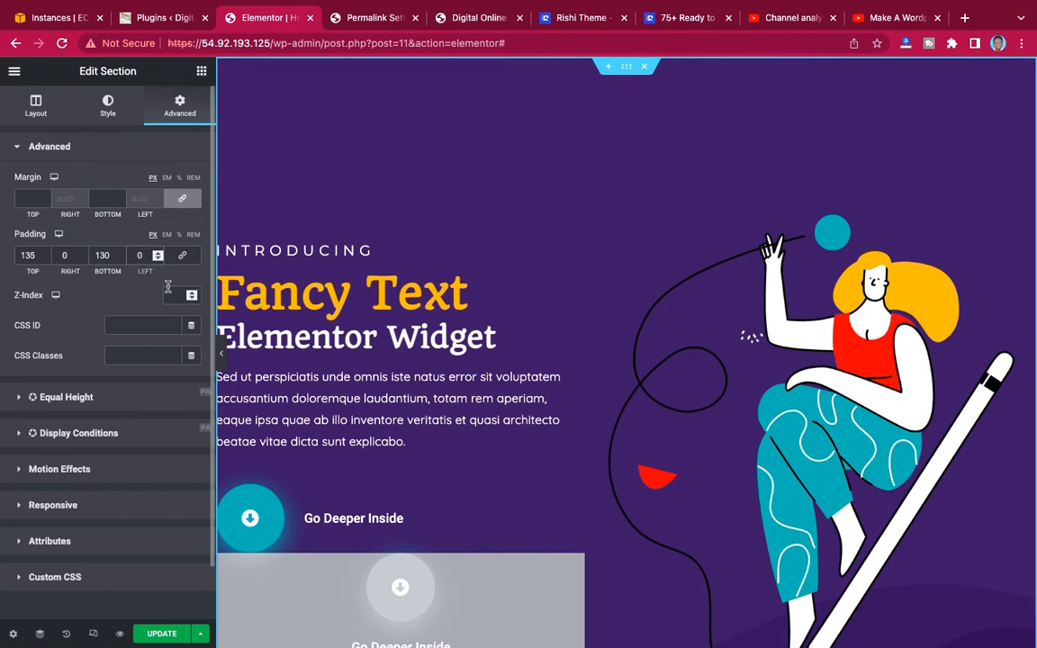
type("5")
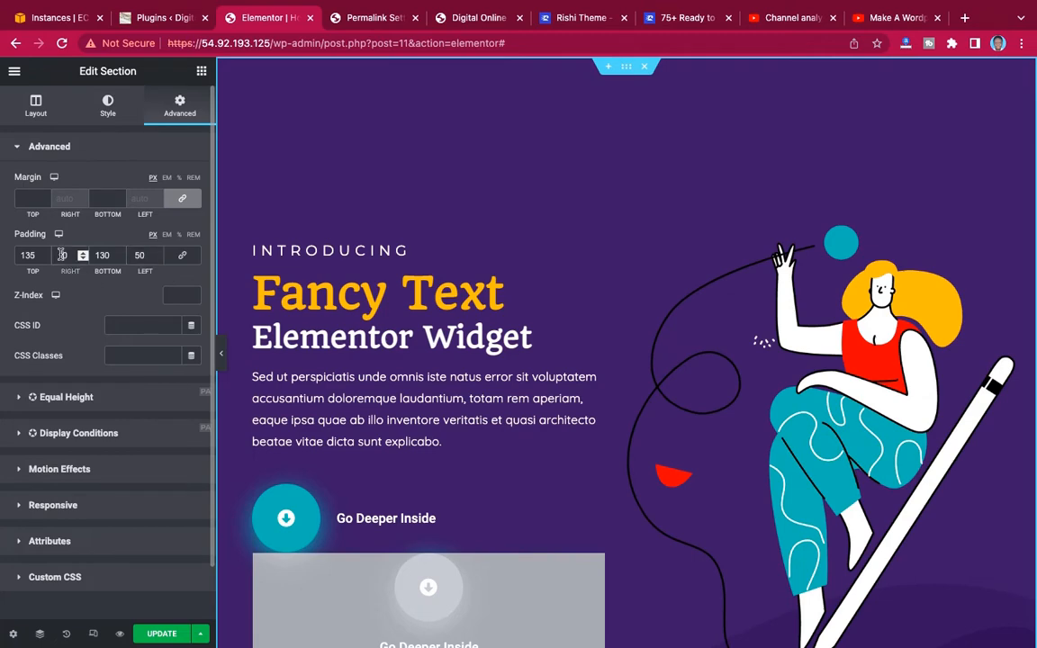
left_click(220, 353)
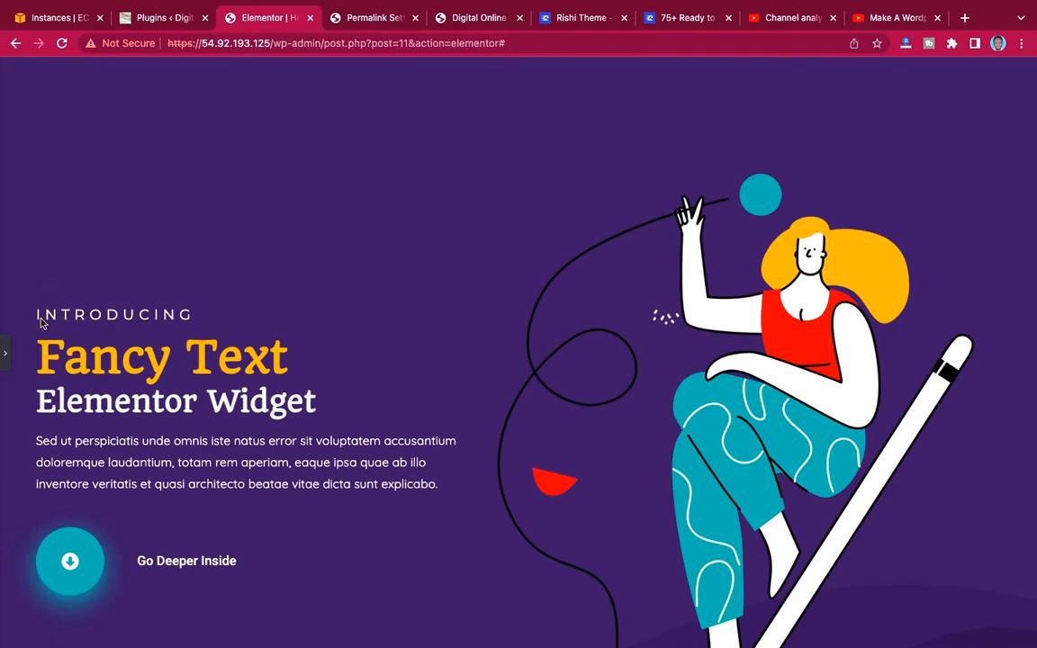
left_click(5, 360)
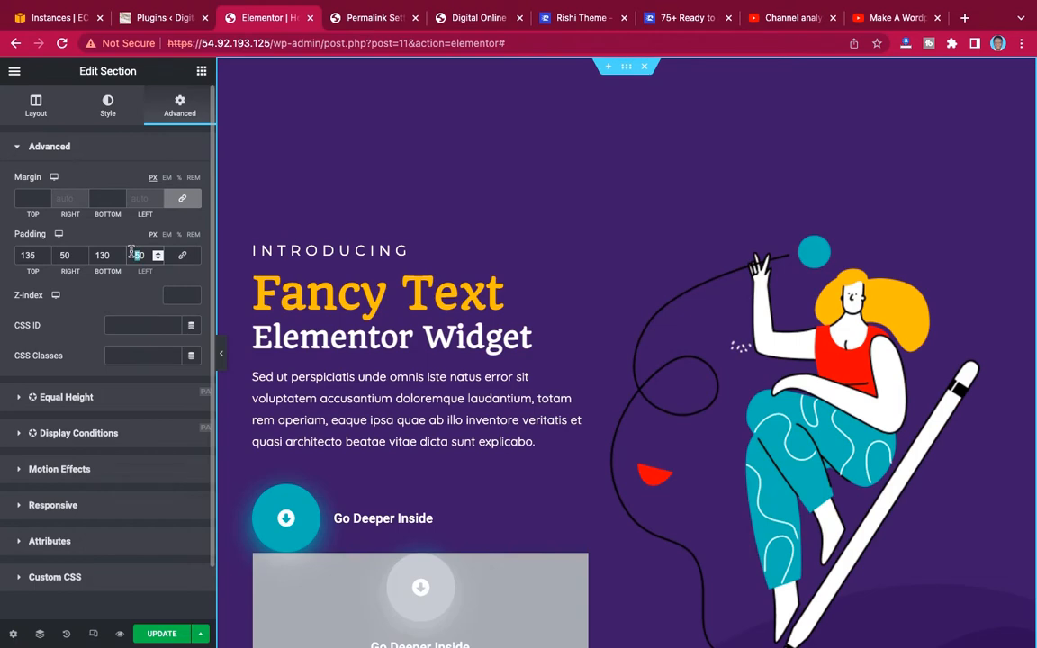
Increase the hero section's left padding to 100 px, preview the whole section and update the page.
left_click(221, 353)
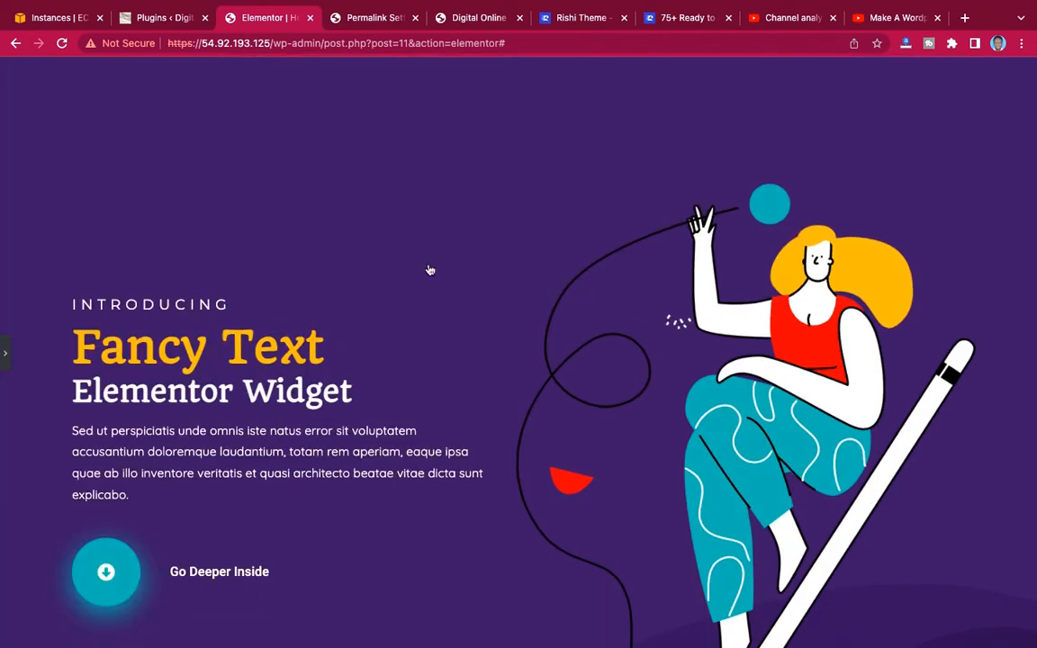
scroll(405, 277, "down", 3)
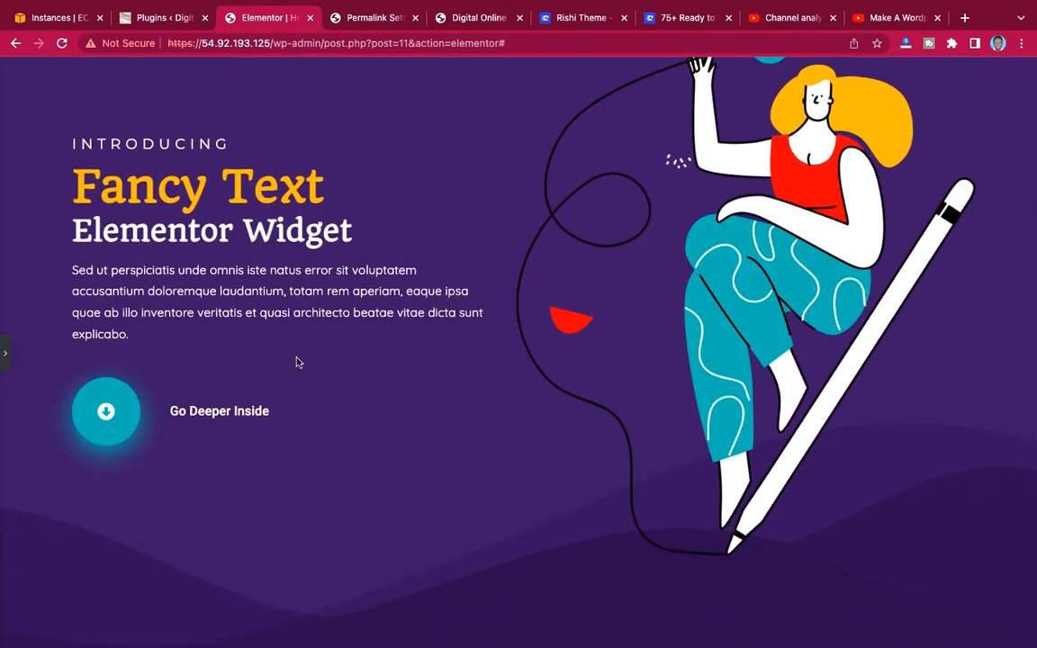
scroll(579, 252, "up", 3)
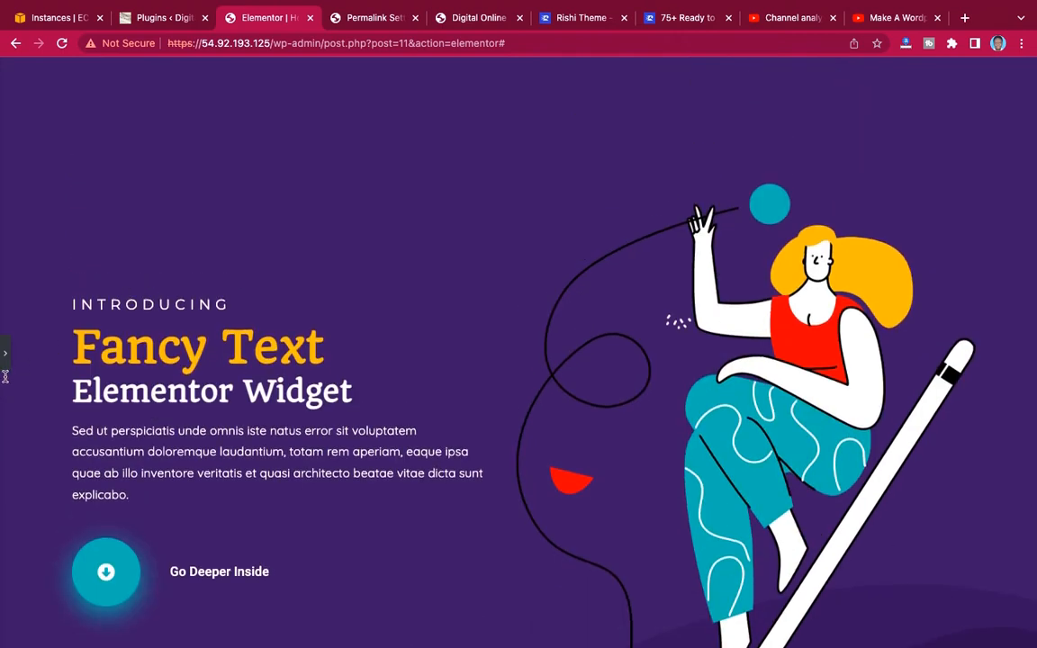
left_click(5, 351)
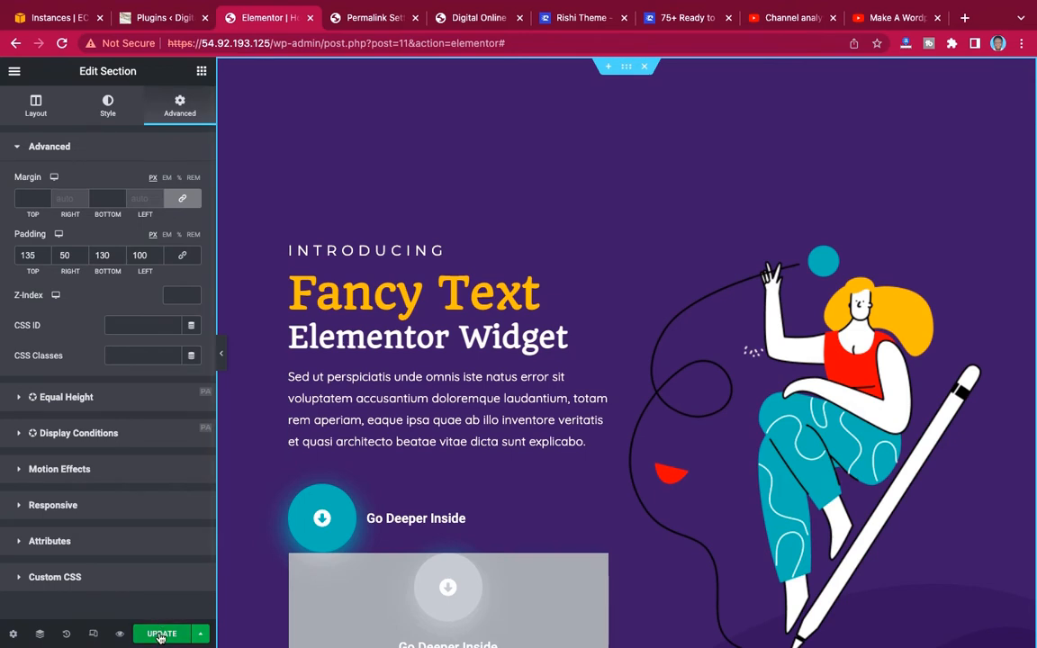
left_click(161, 634)
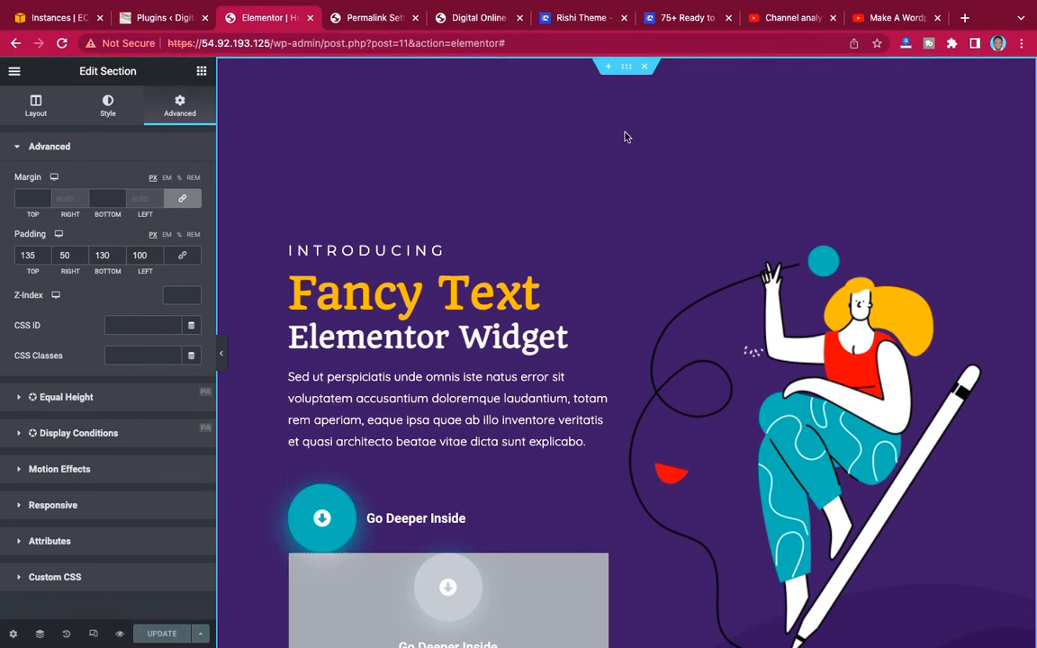
Save the hero section to the template library under the name Home and close the library.
right_click(626, 72)
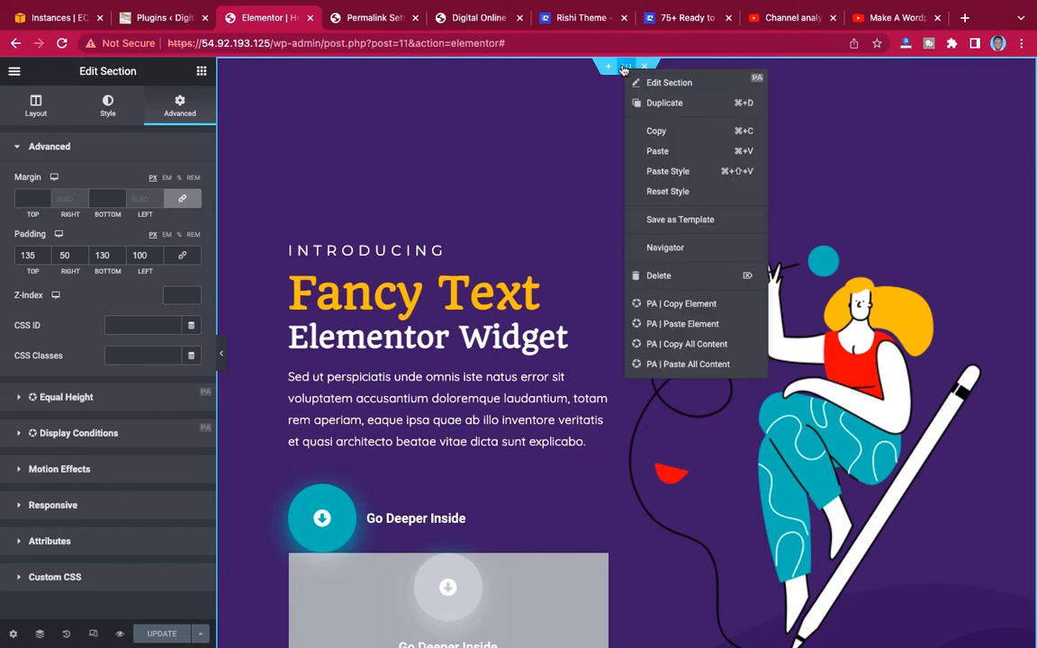
left_click(680, 219)
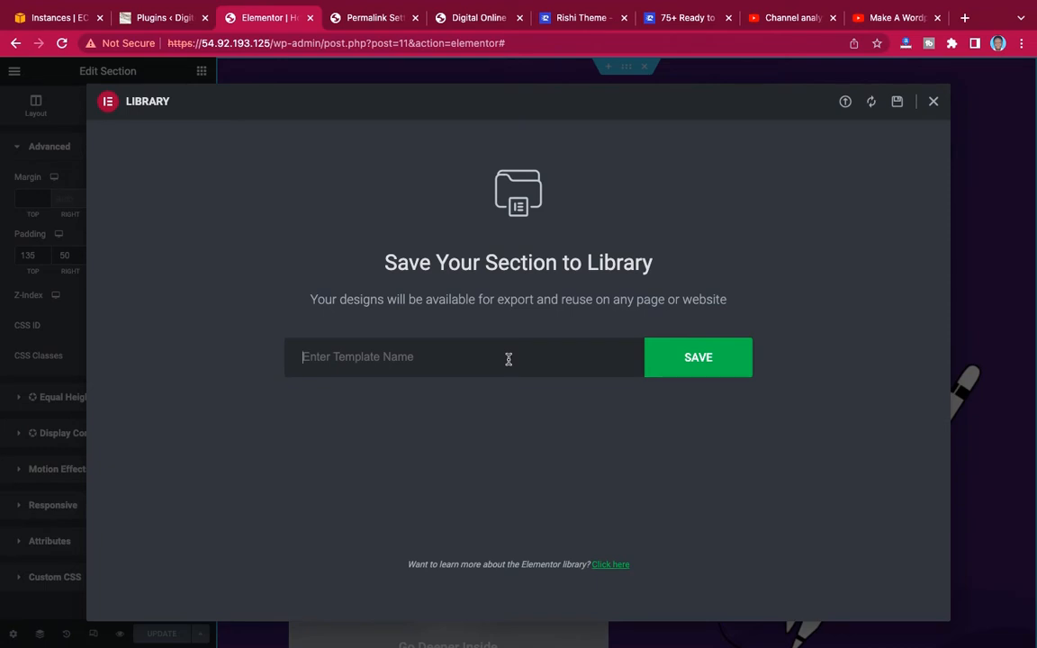
type("Home")
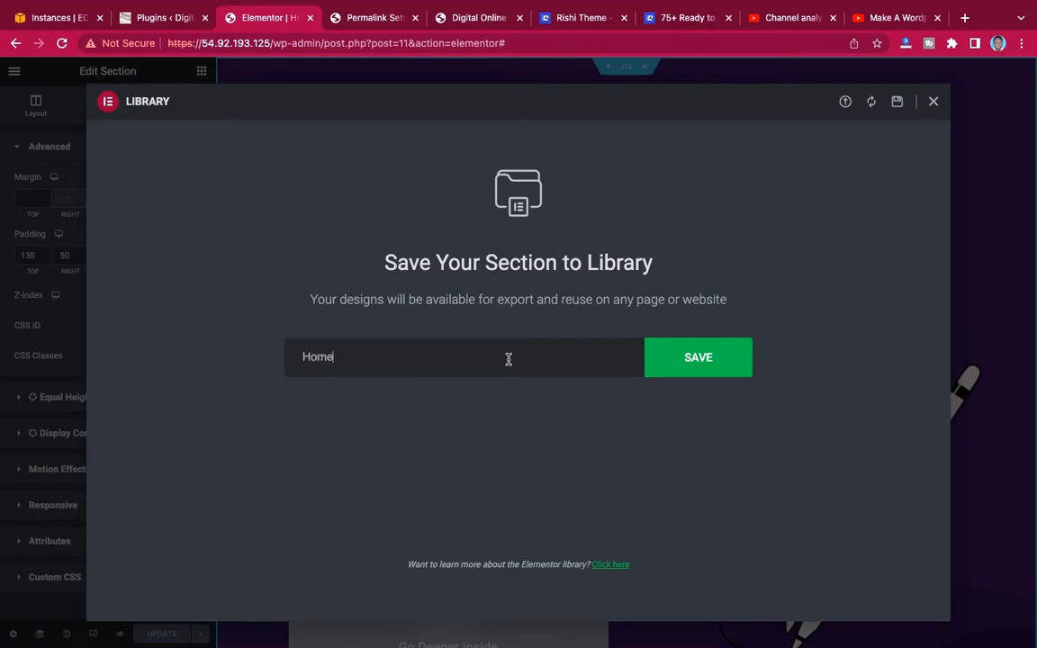
left_click(709, 360)
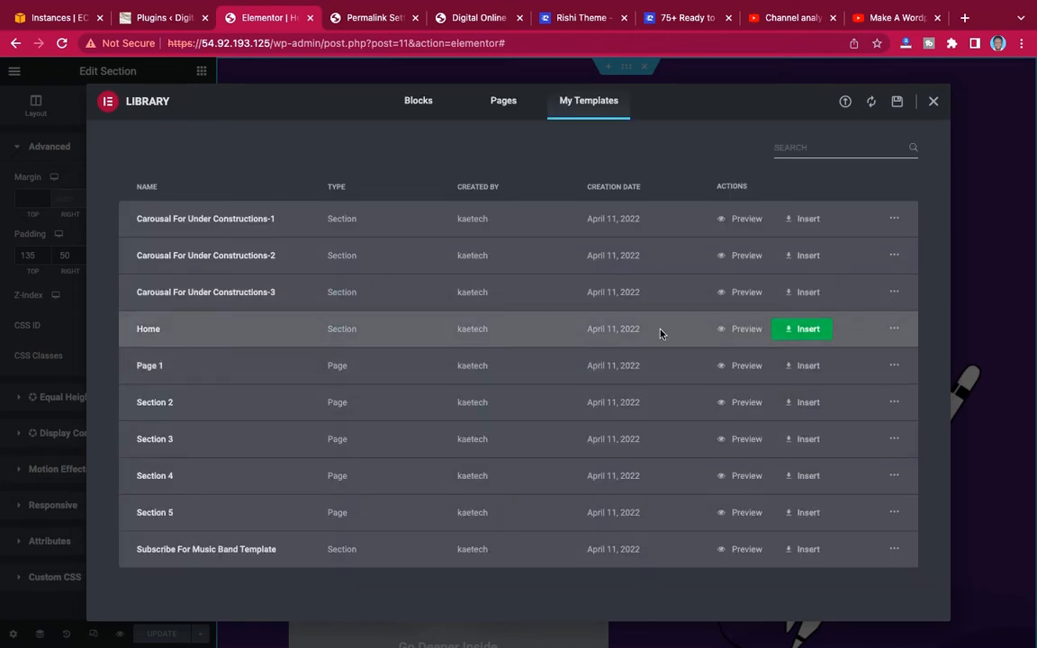
left_click(934, 101)
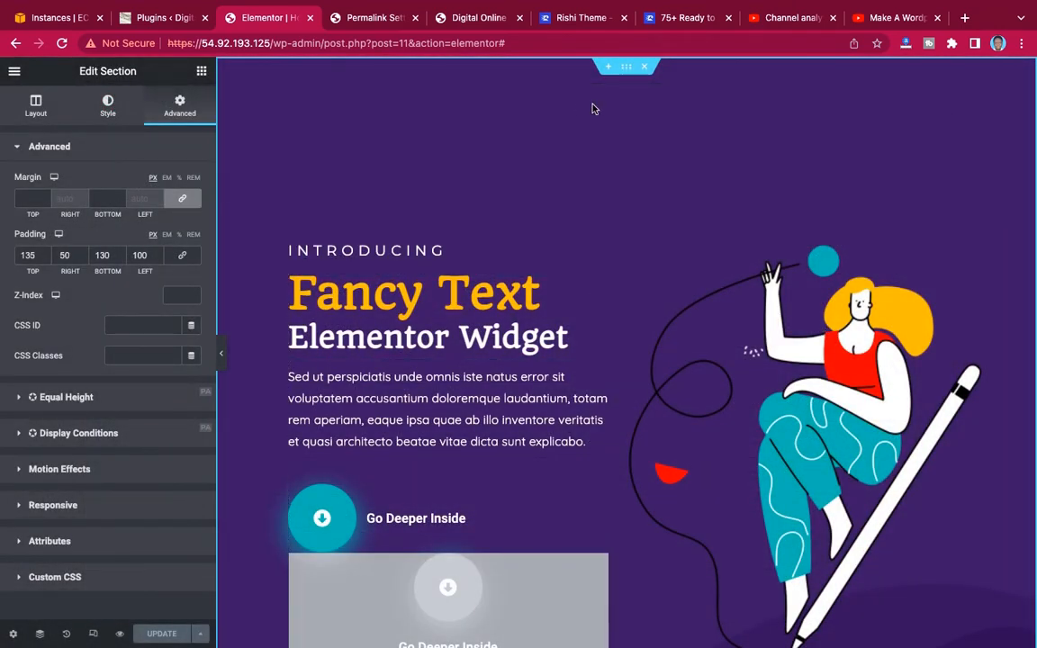
Delete the hero section and insert the blue three-plan Pricing Table Widget template from the Premium Templates' Pricing Tables category.
left_click(647, 70)
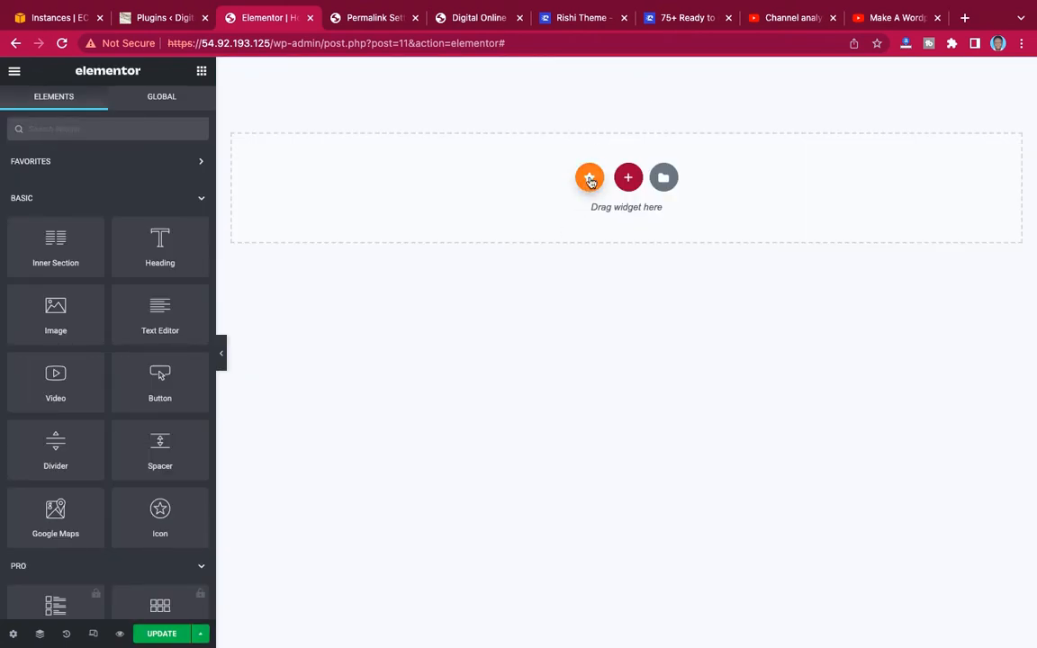
left_click(590, 178)
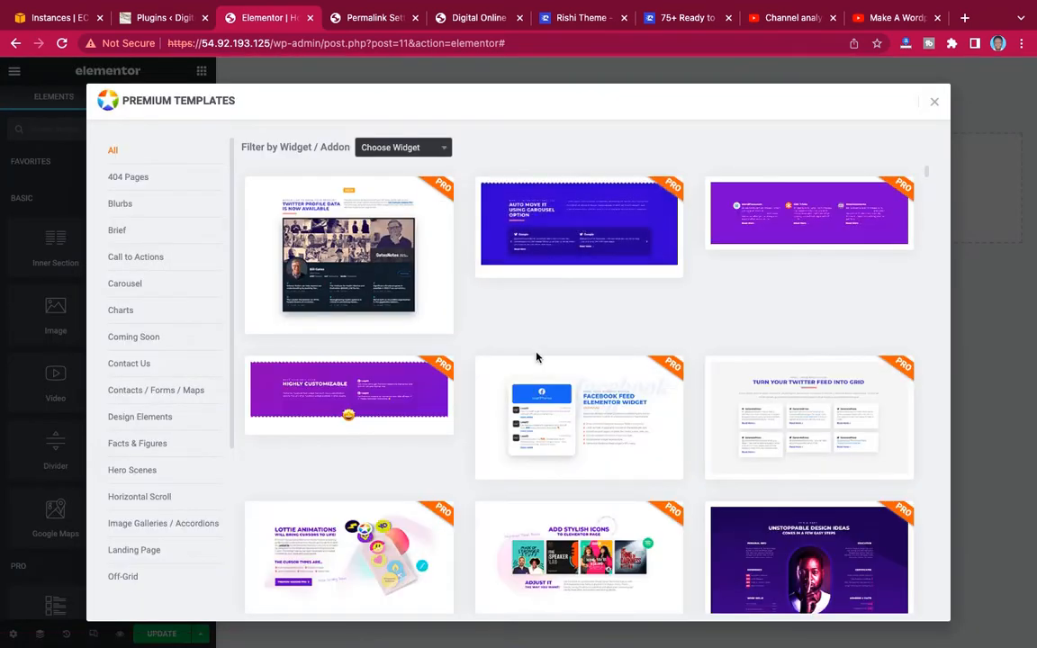
left_click(160, 417)
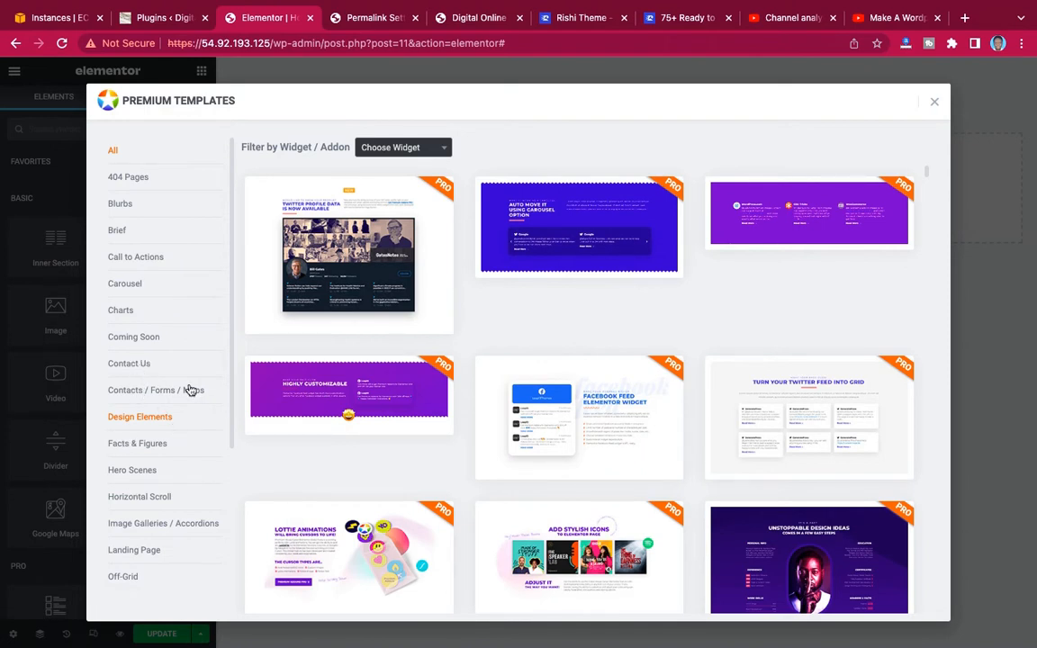
scroll(191, 389, "down", 3)
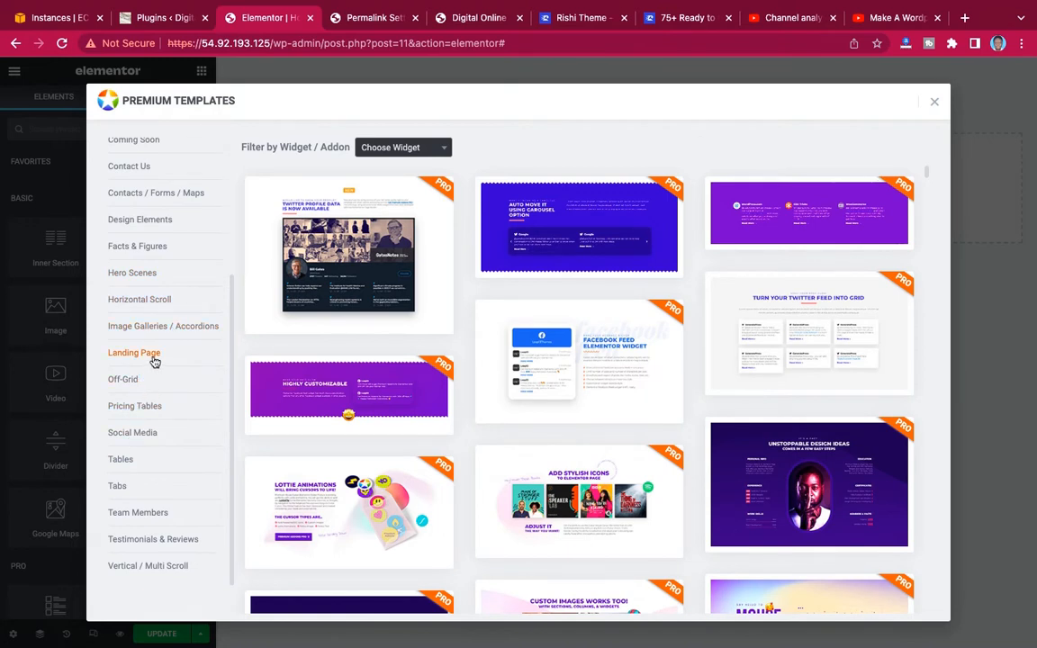
left_click(133, 411)
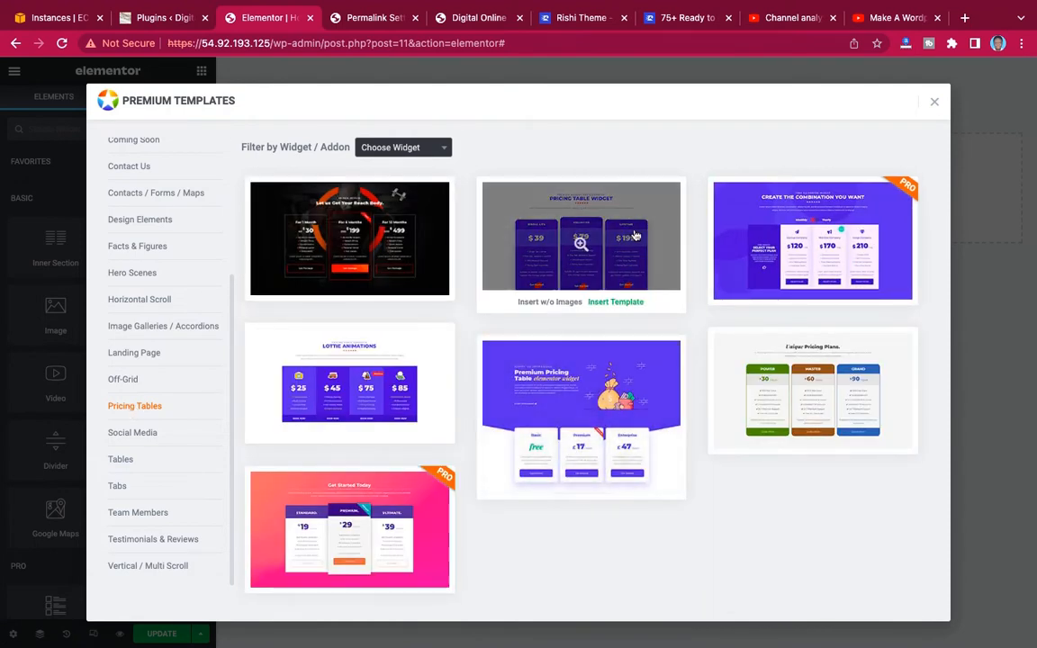
left_click(627, 303)
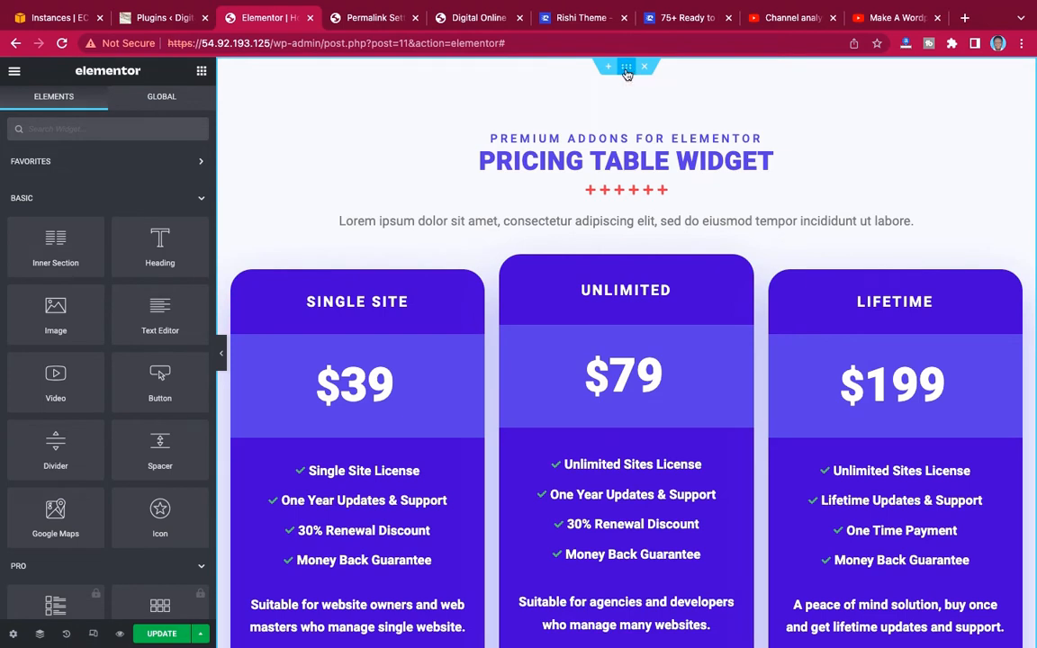
Set the pricing section's content width to Full Width and its columns gap to No Gap.
left_click(627, 70)
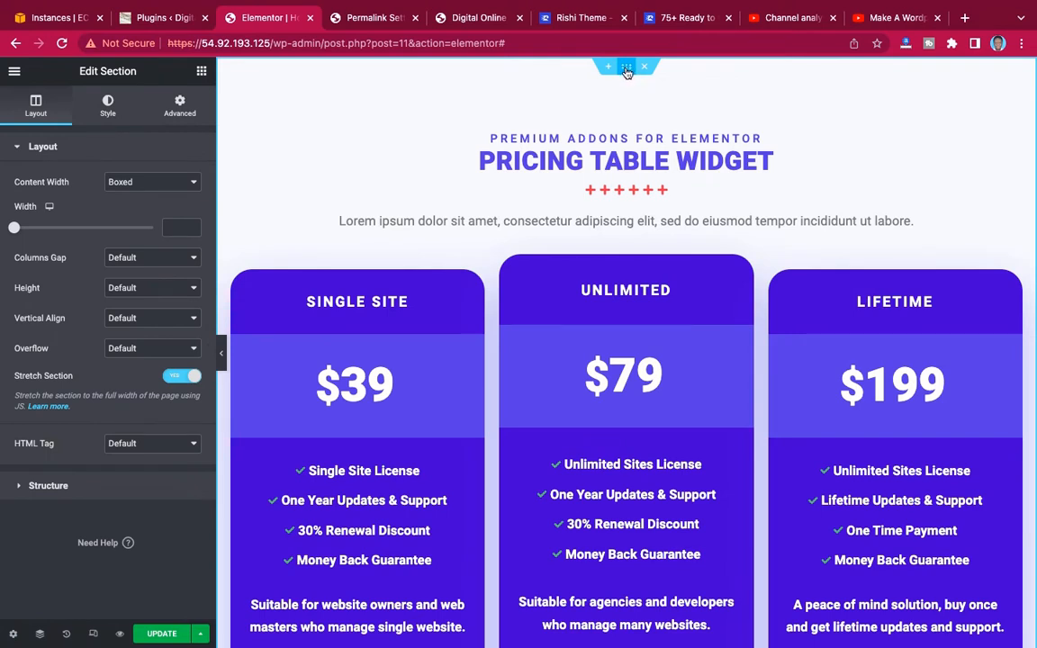
left_click(138, 183)
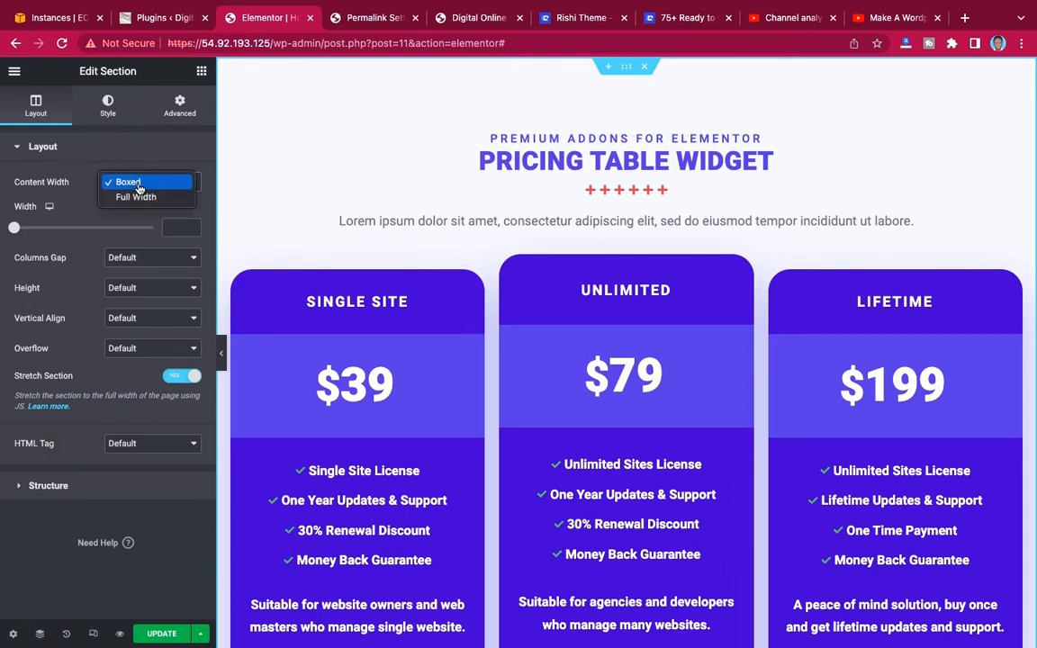
left_click(136, 196)
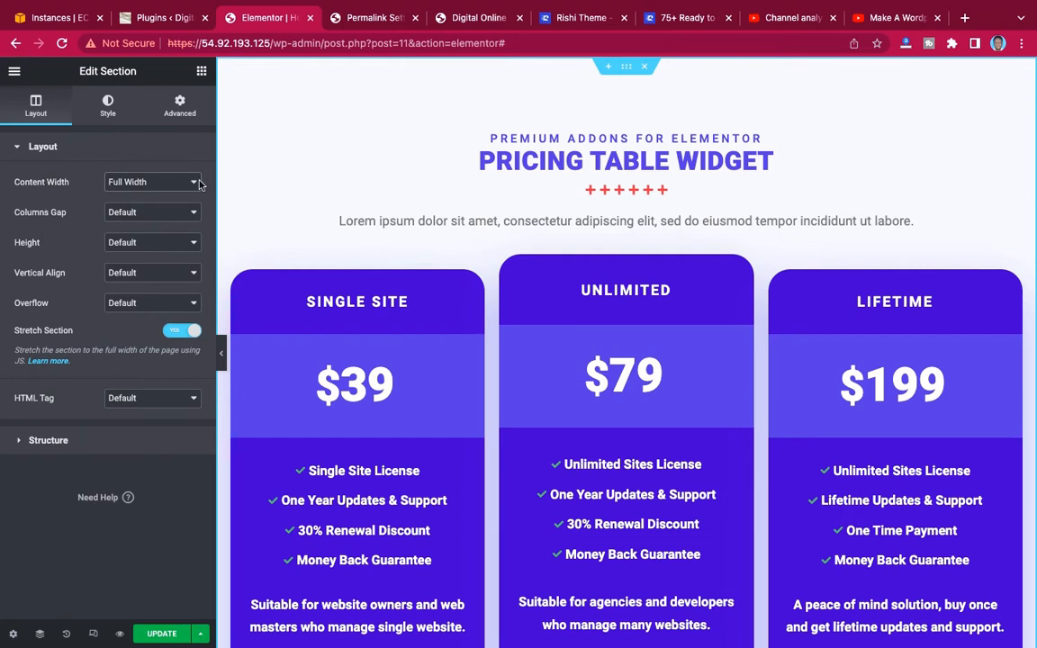
left_click(156, 213)
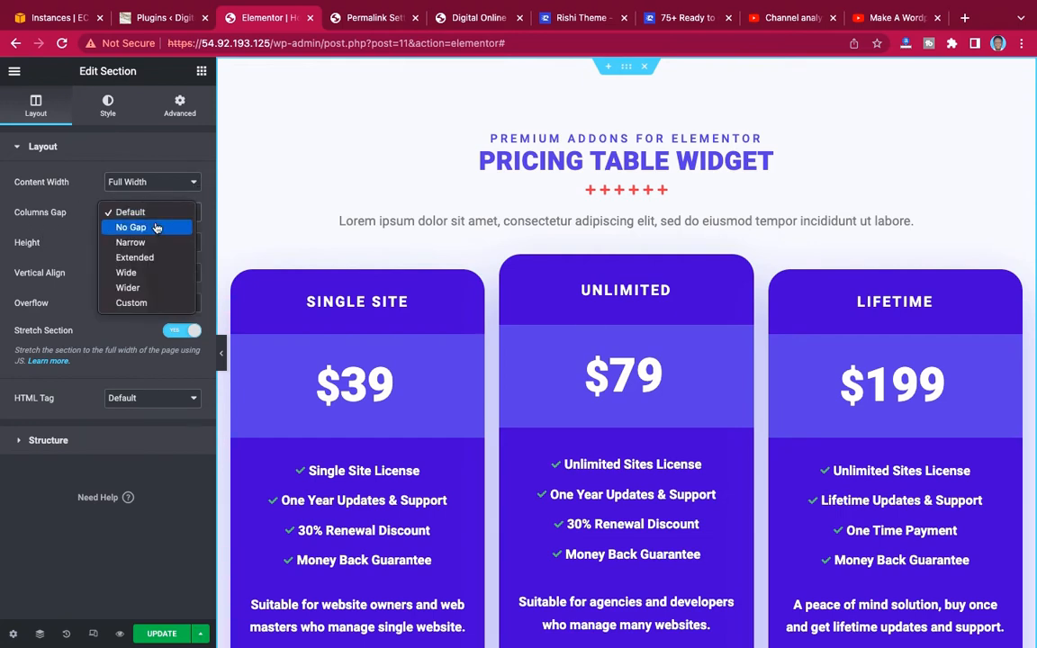
left_click(137, 210)
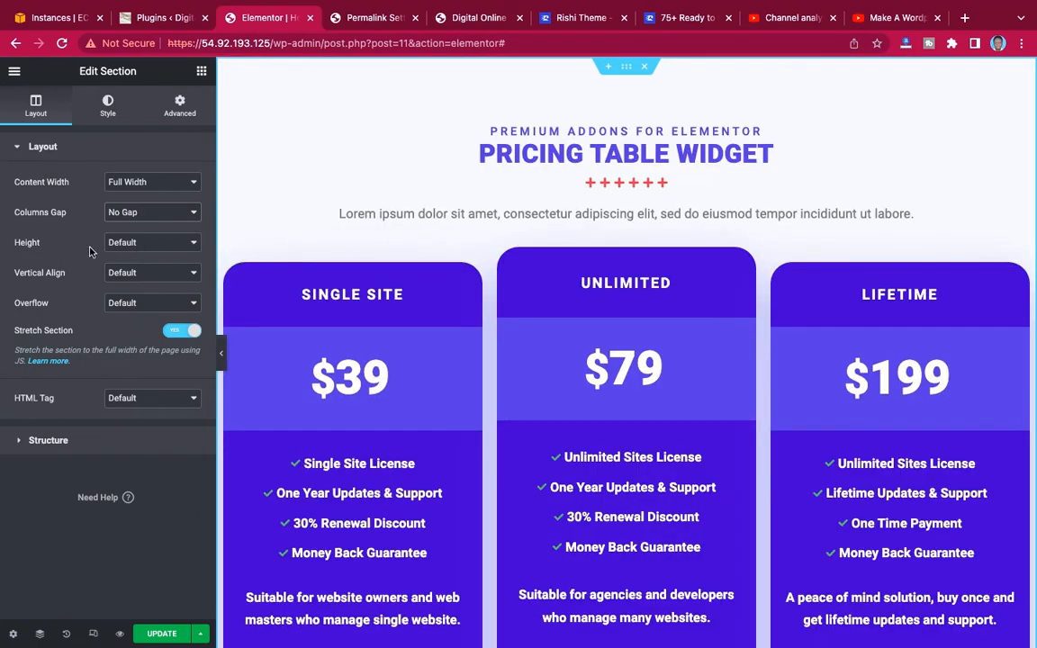
Give the pricing section a minimum height of 100 VH and preview it without the editing panel.
left_click(142, 253)
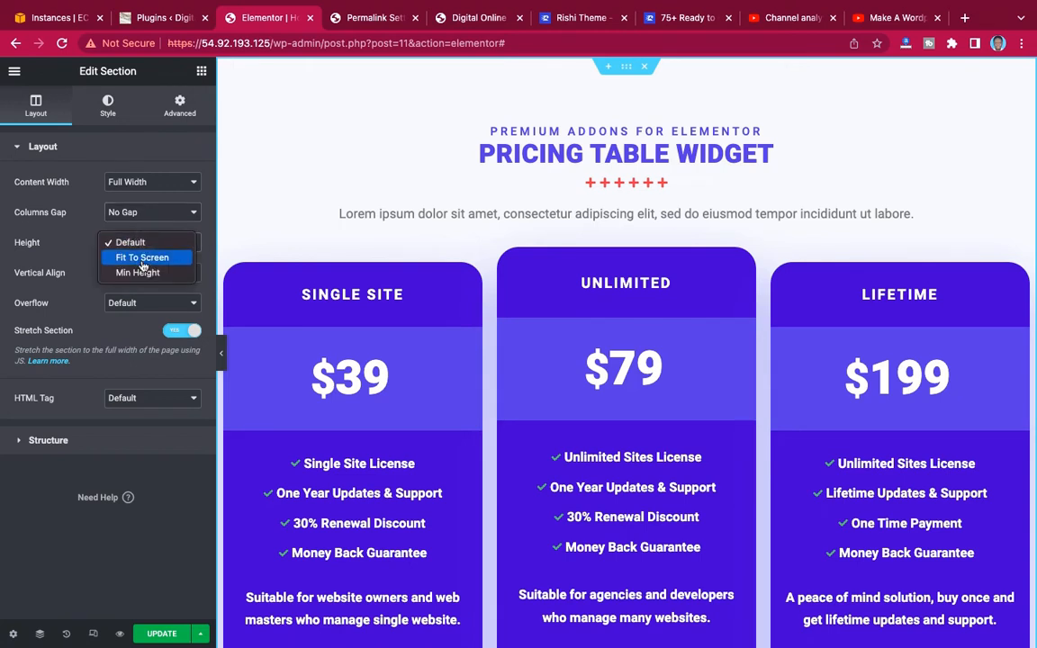
left_click(131, 241)
left_click(141, 279)
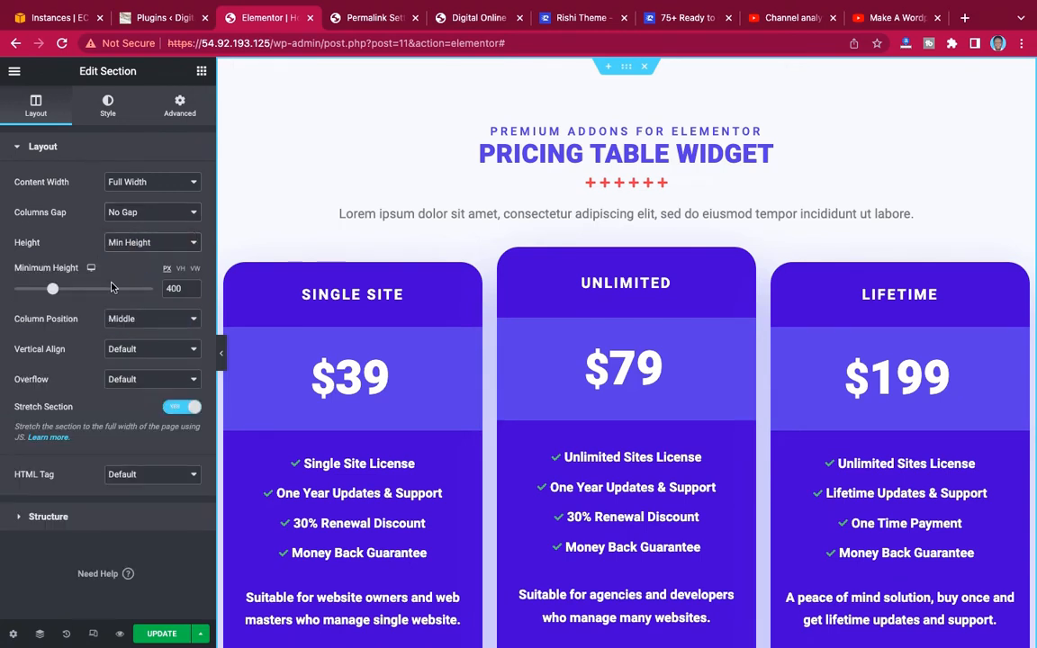
left_click(180, 269)
left_click(154, 289)
left_click(223, 358)
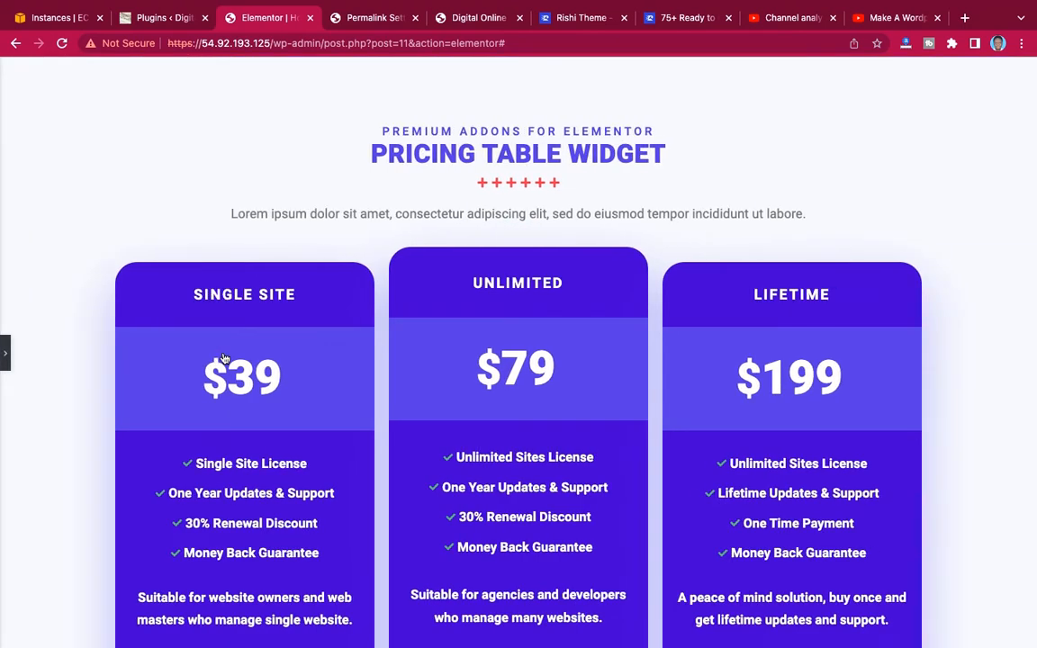
left_click(7, 360)
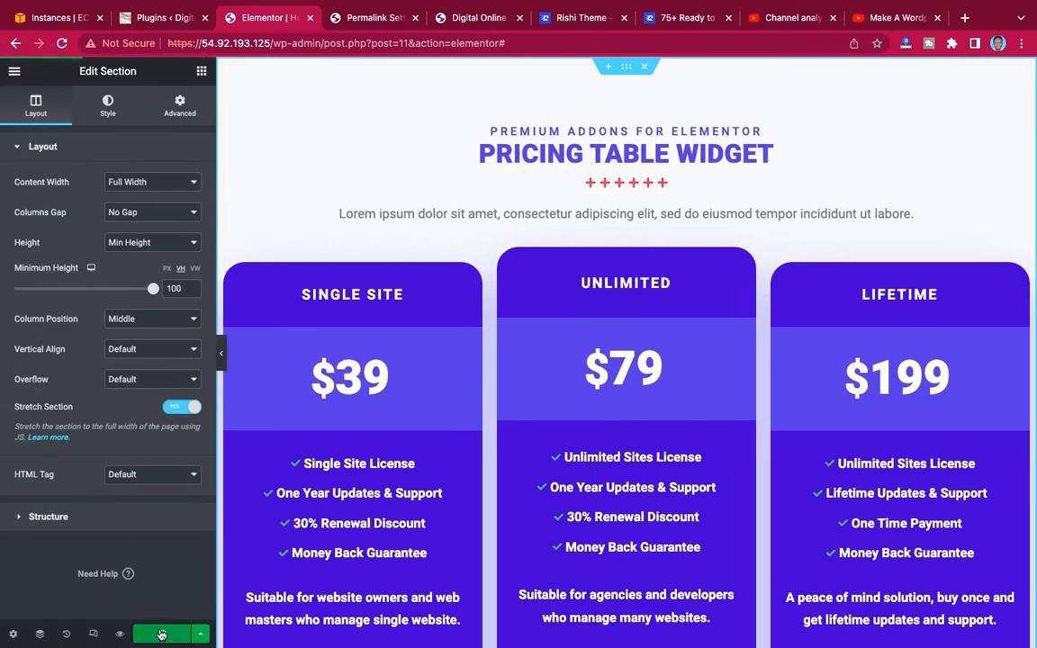
Save the pricing section to the template library under the name Pricing and close the library.
right_click(627, 71)
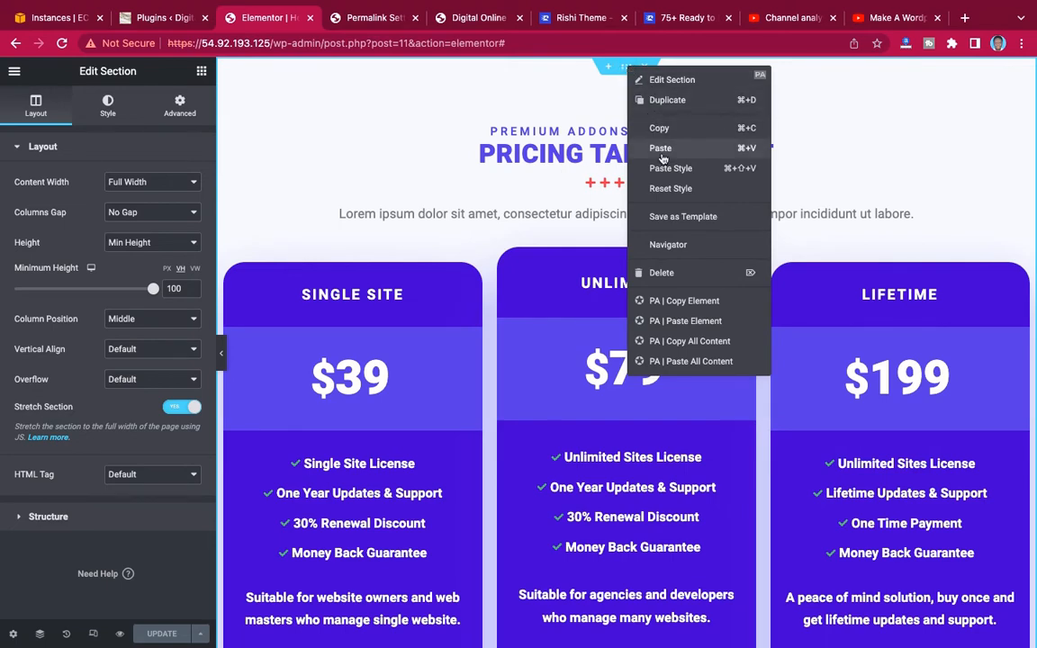
left_click(667, 217)
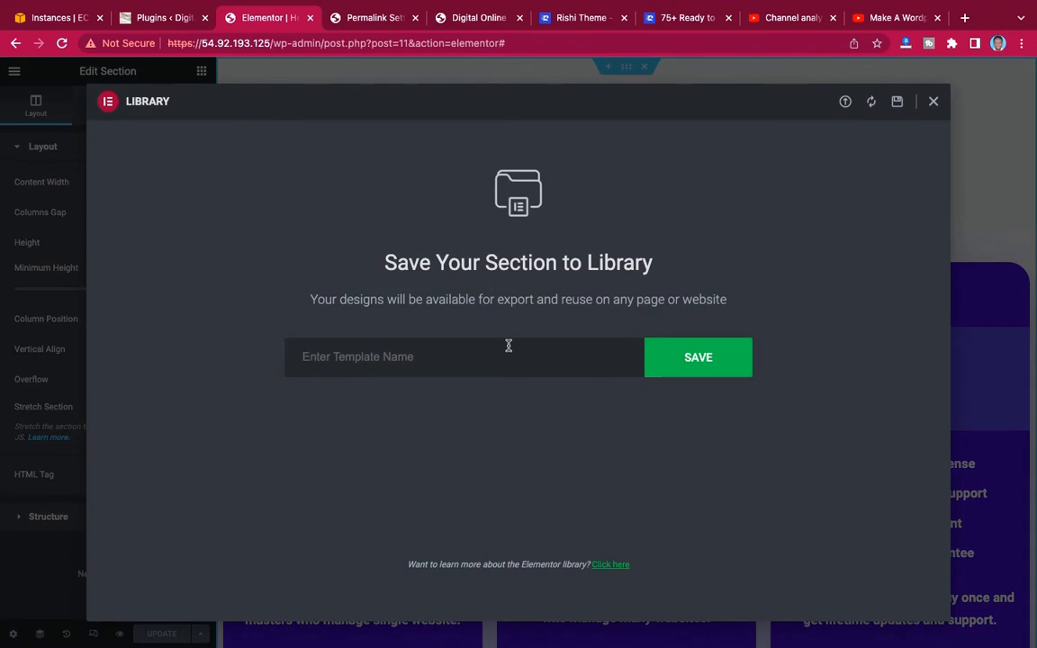
type("Pricing")
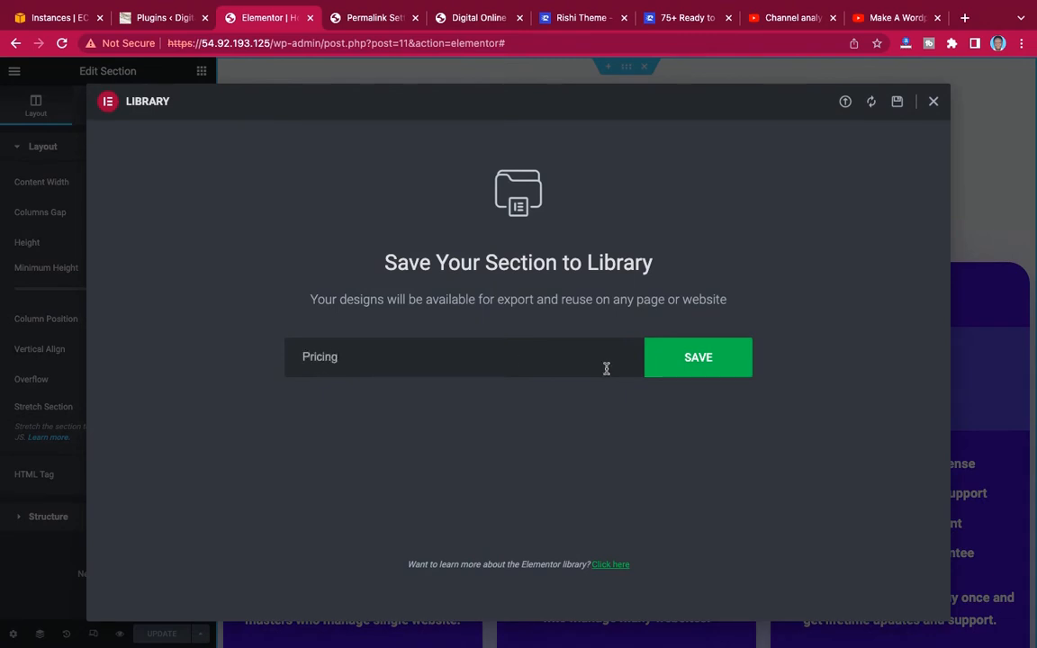
left_click(692, 365)
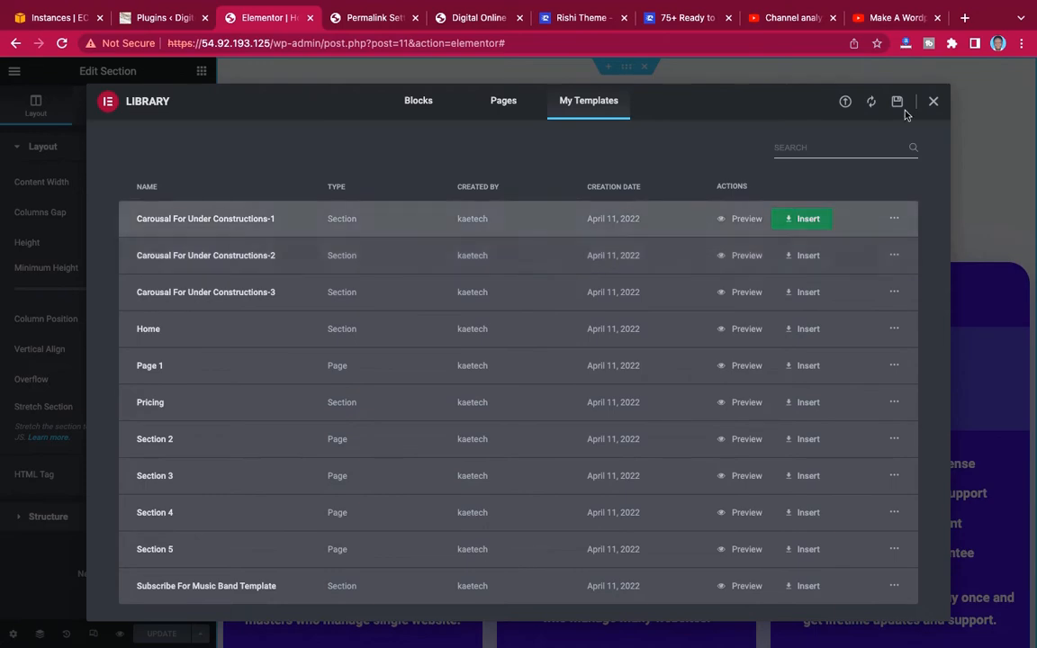
left_click(934, 104)
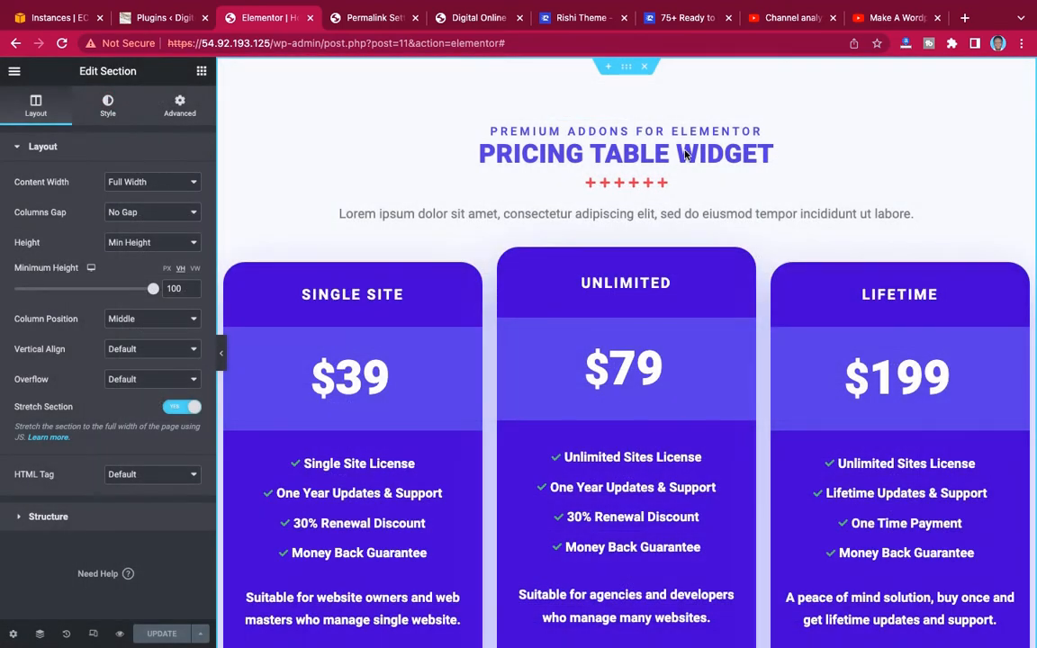
Delete the pricing section from the canvas, then update the page and reload the editor.
left_click(645, 68)
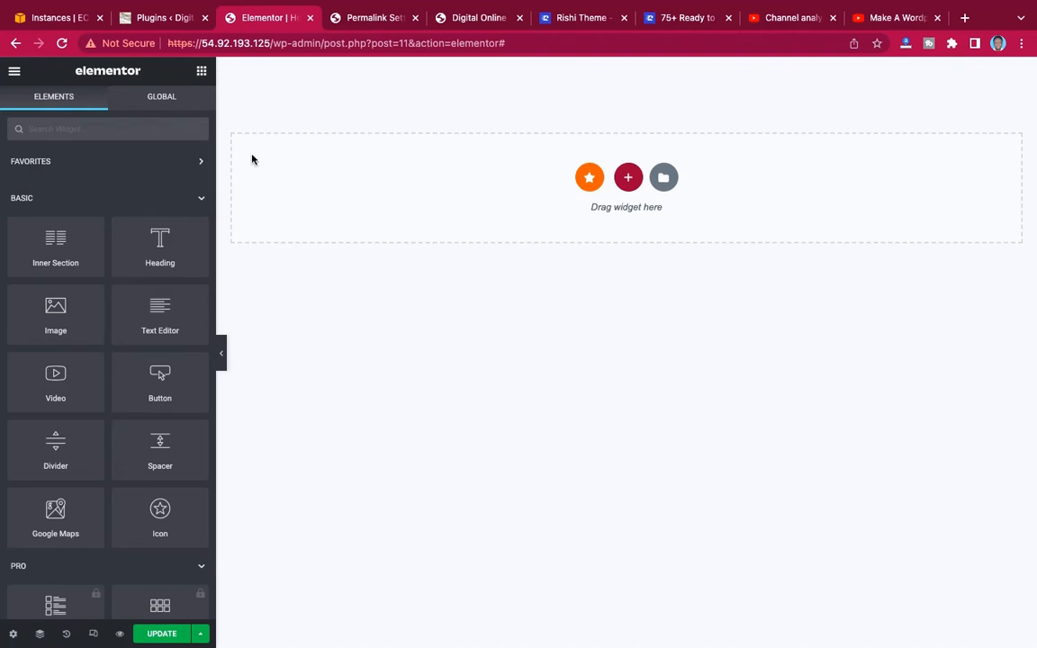
left_click(166, 640)
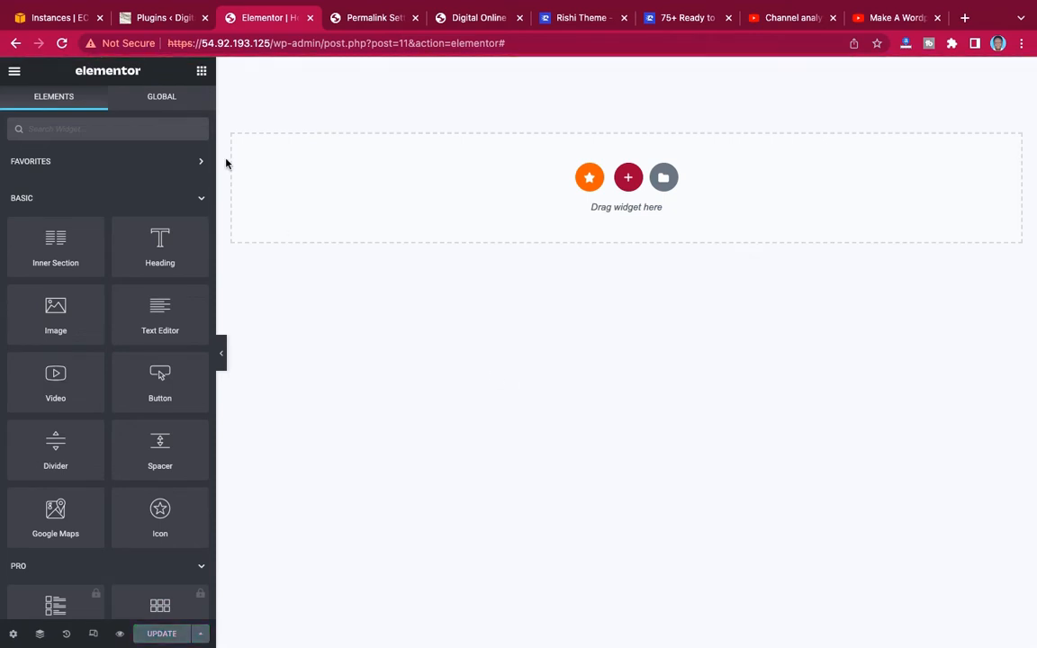
left_click(61, 42)
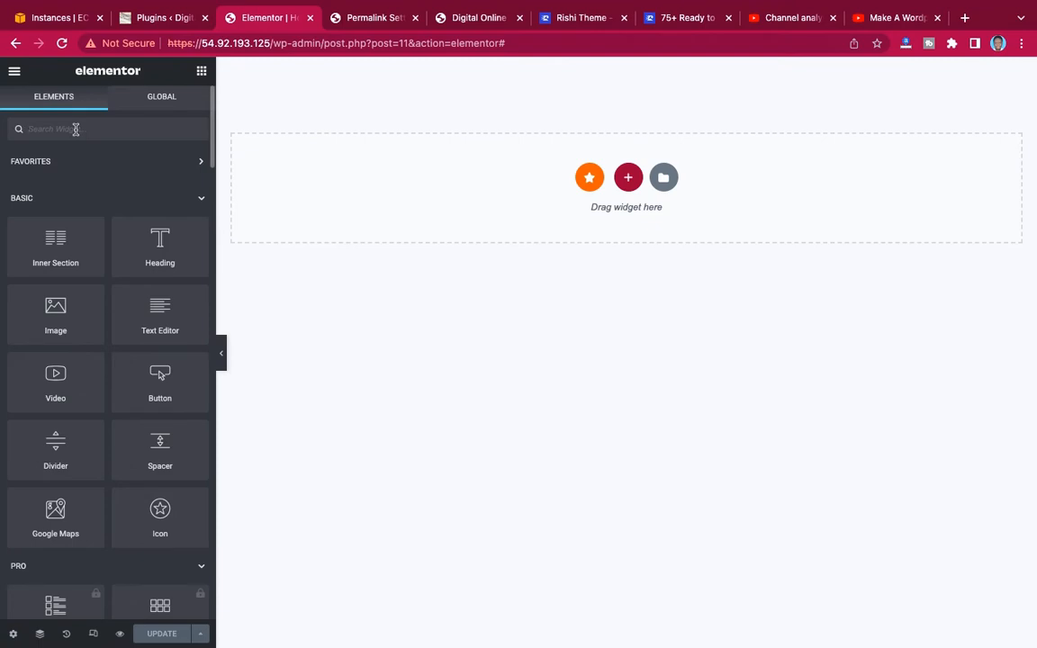
Add the Premium Vertical Scroll widget to the empty page and set its section to Full Width with No Gap between columns.
type("vertical")
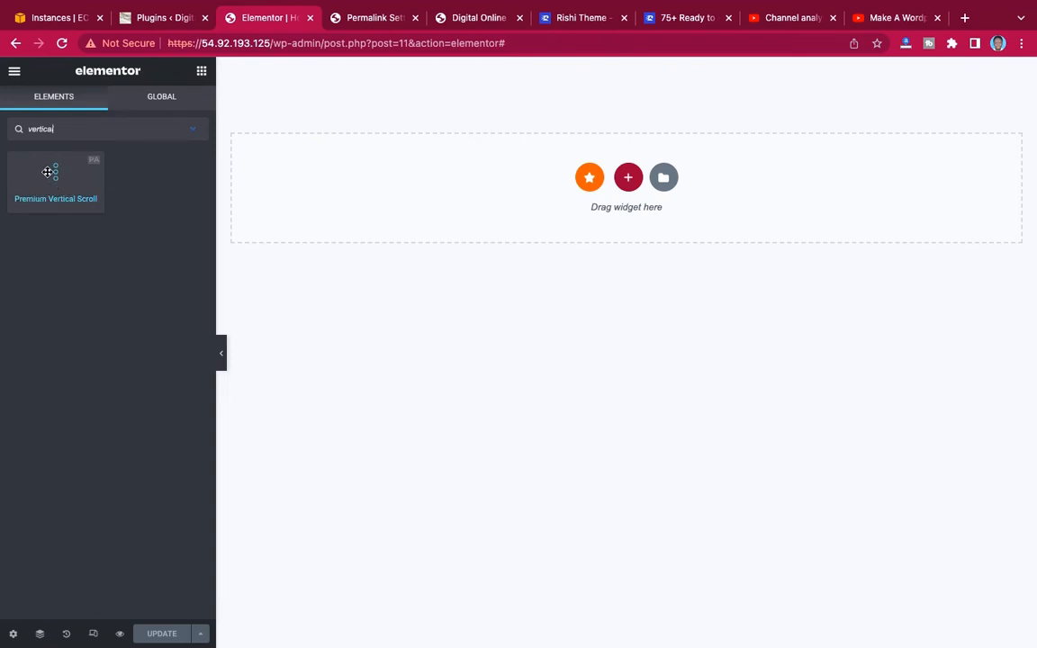
left_click_drag(37, 174, 588, 183)
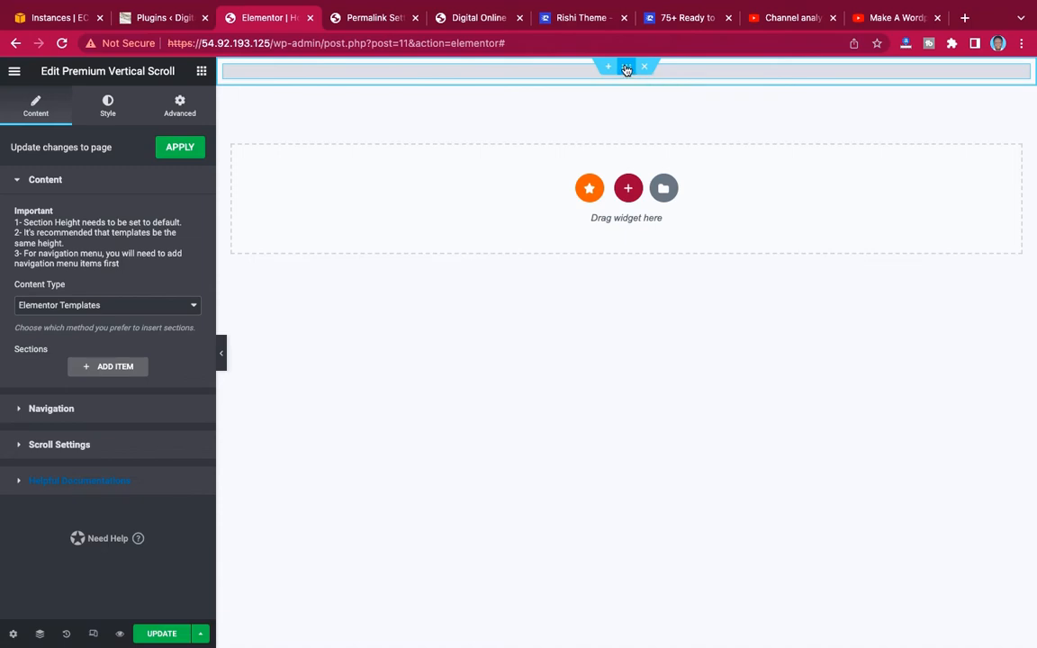
left_click(627, 70)
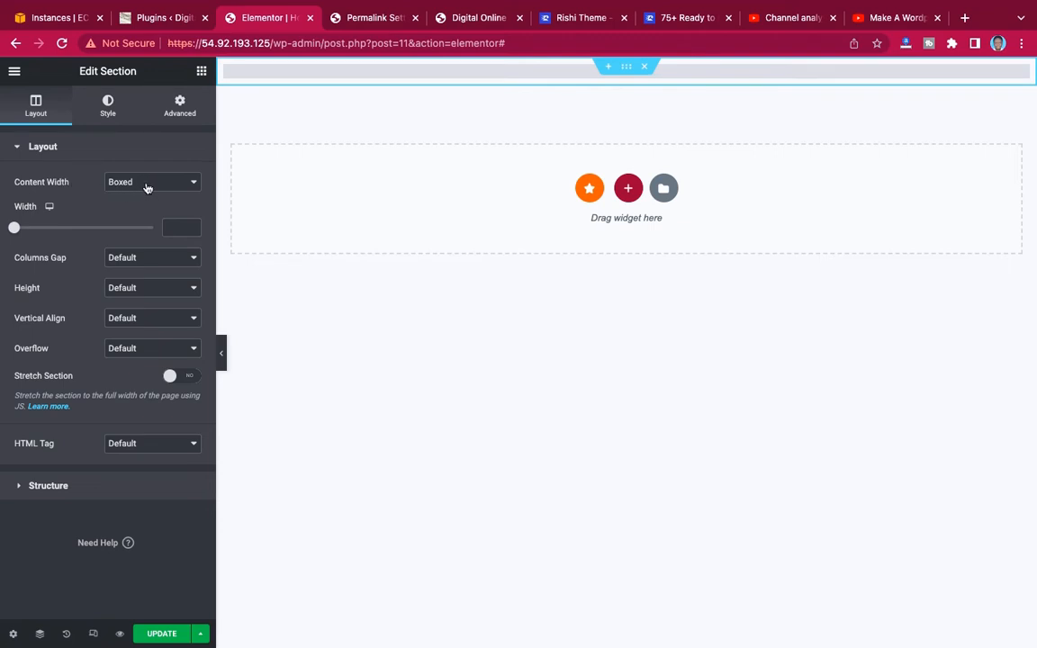
left_click(138, 260)
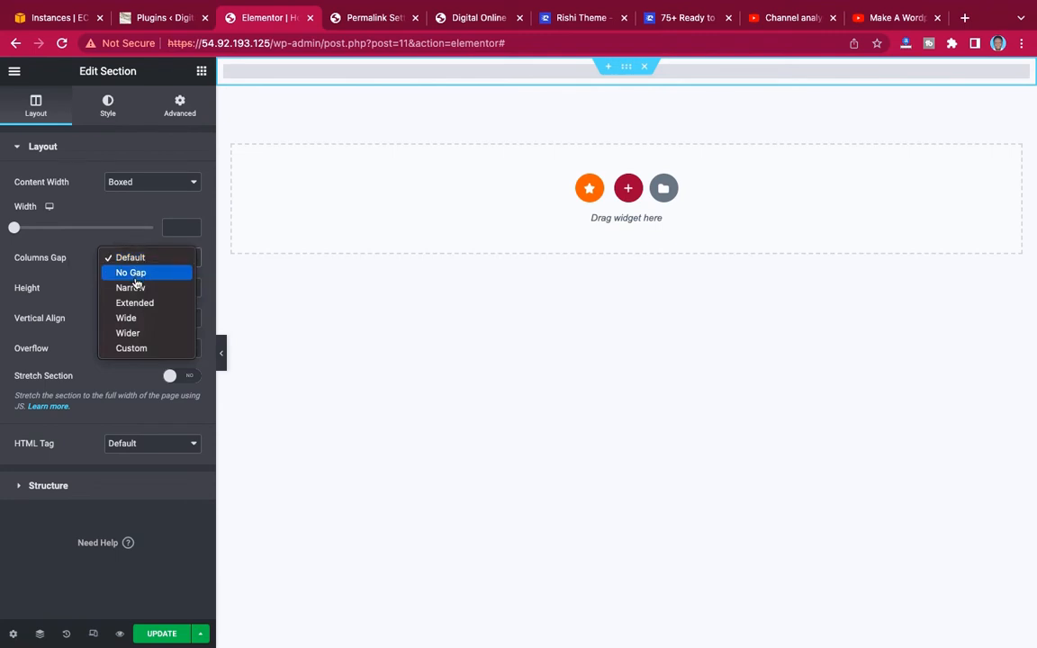
left_click(135, 278)
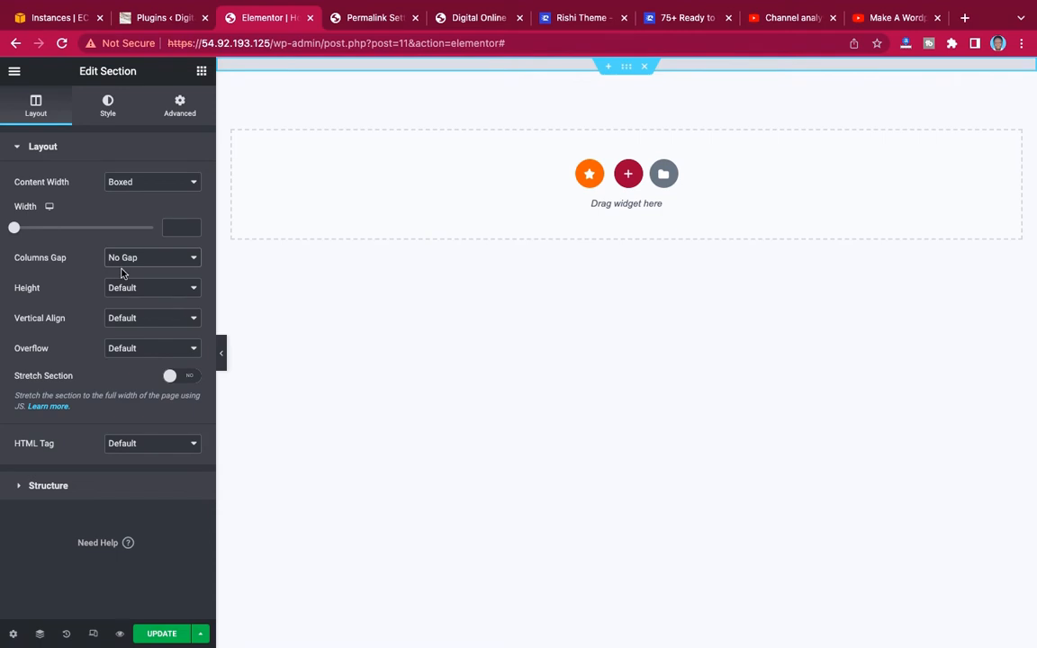
left_click(143, 185)
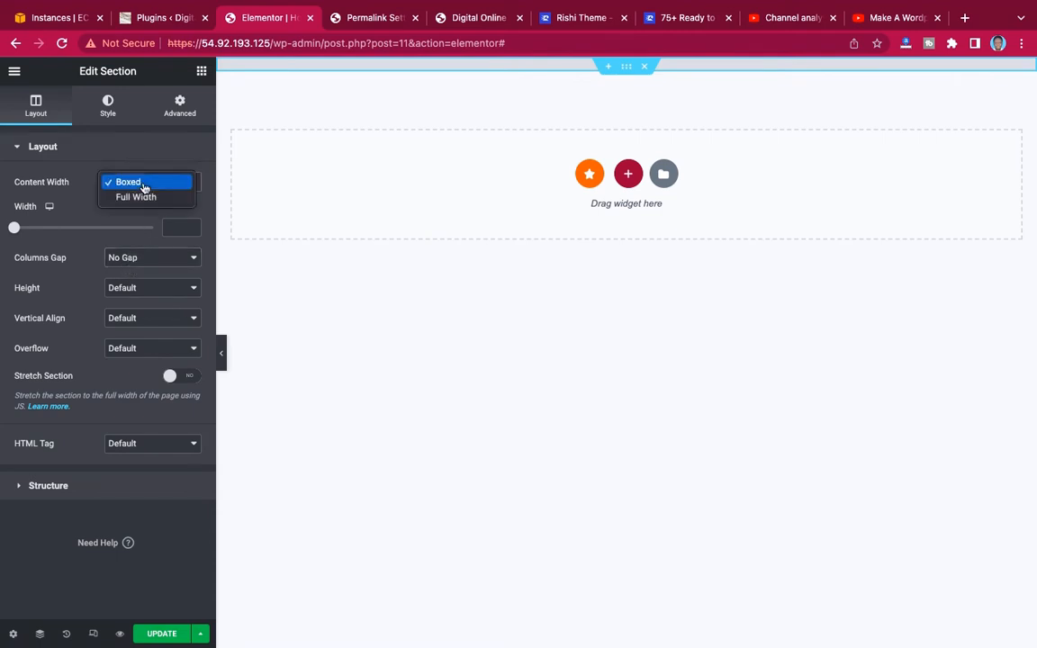
left_click(141, 197)
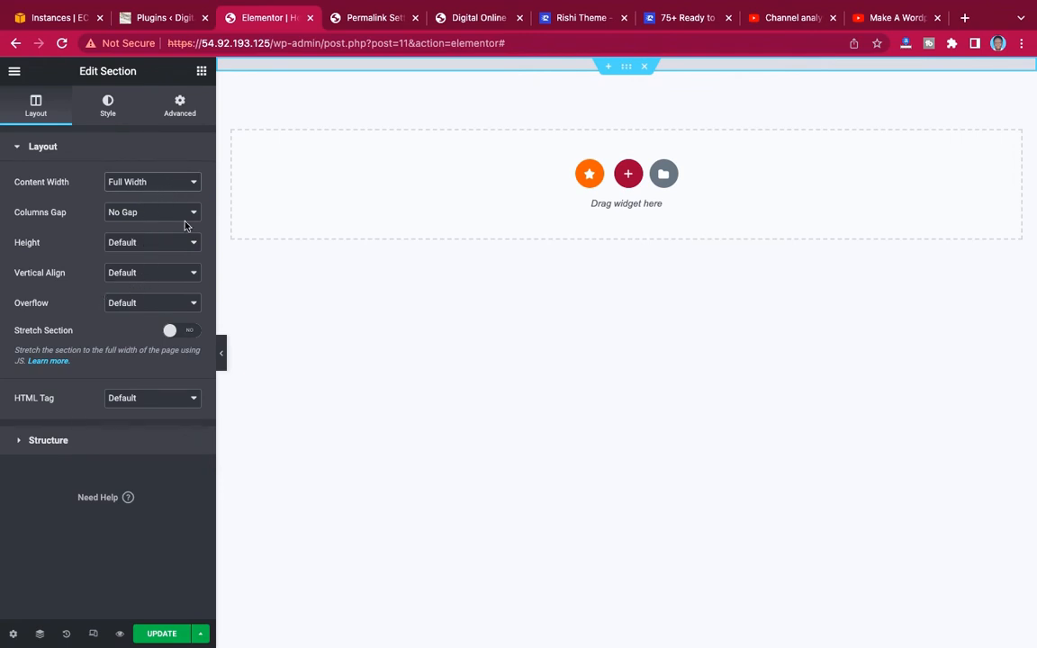
Open the Premium Vertical Scroll widget's content settings and keep Elementor Templates as its content type.
left_click(544, 65)
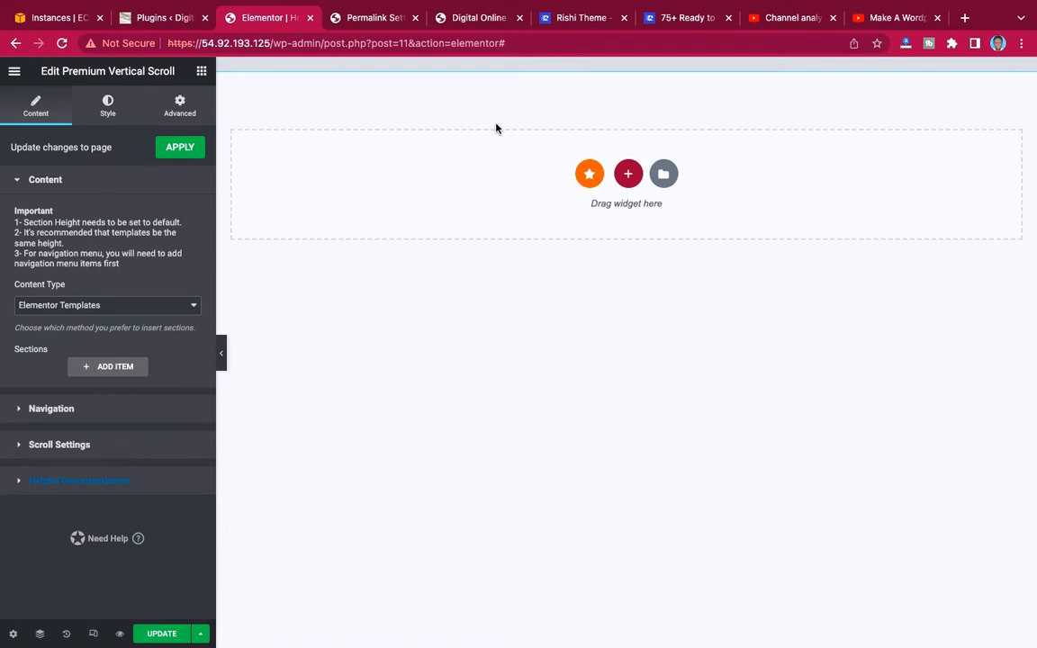
left_click(217, 168)
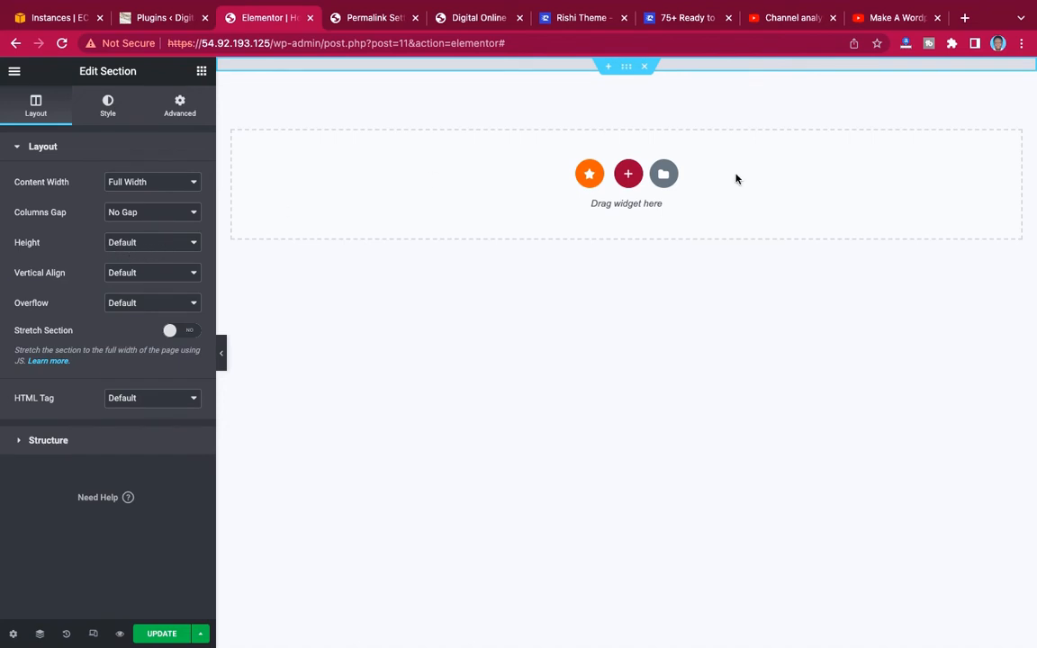
left_click(961, 70)
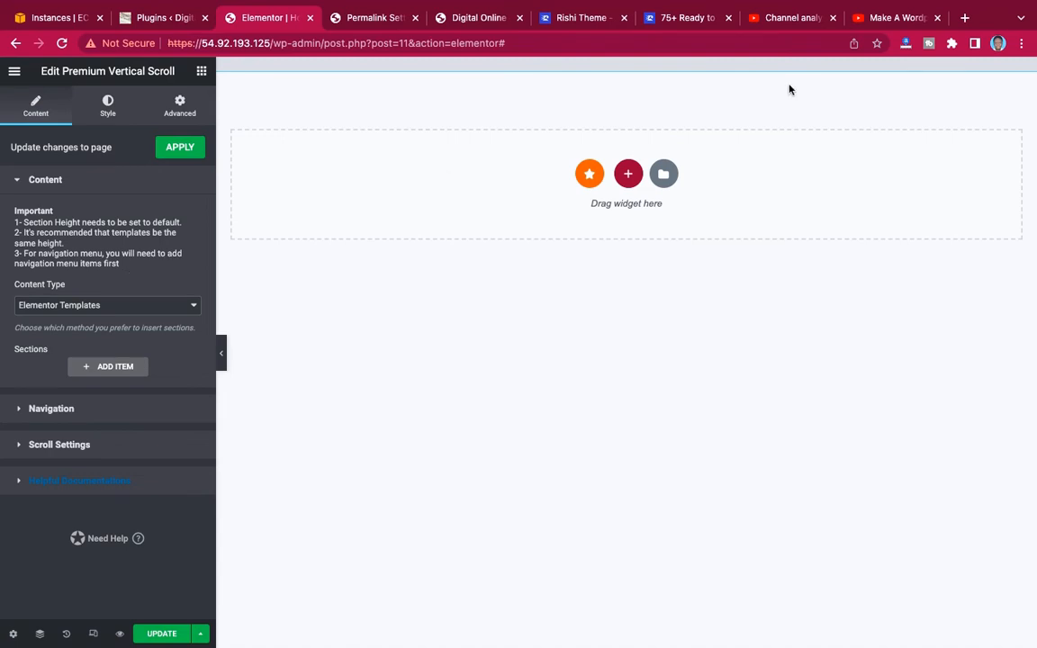
left_click(100, 307)
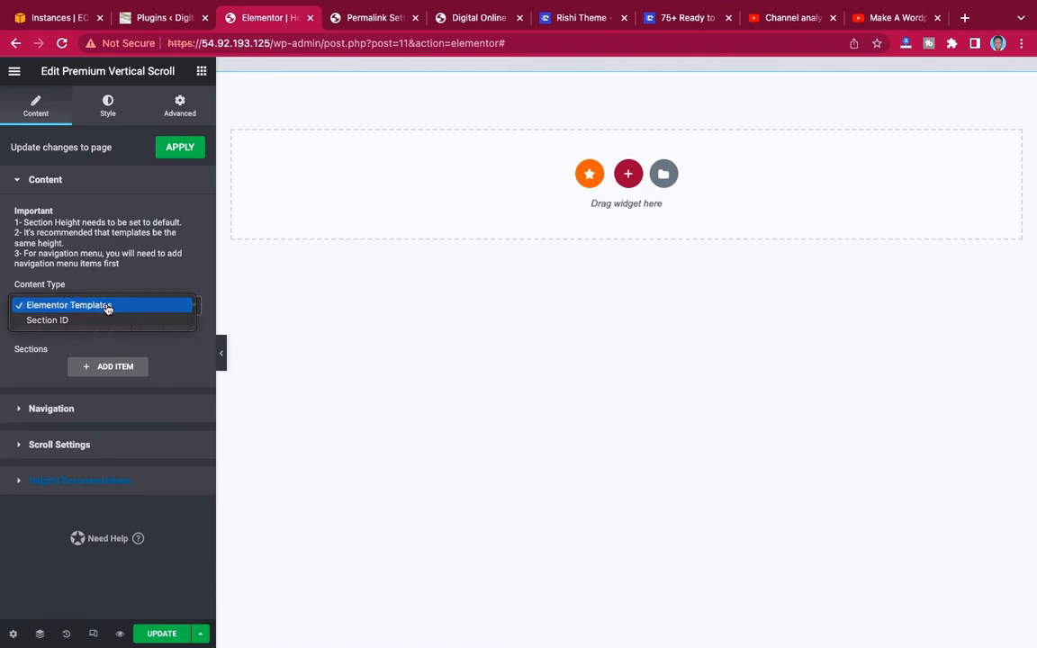
left_click(105, 307)
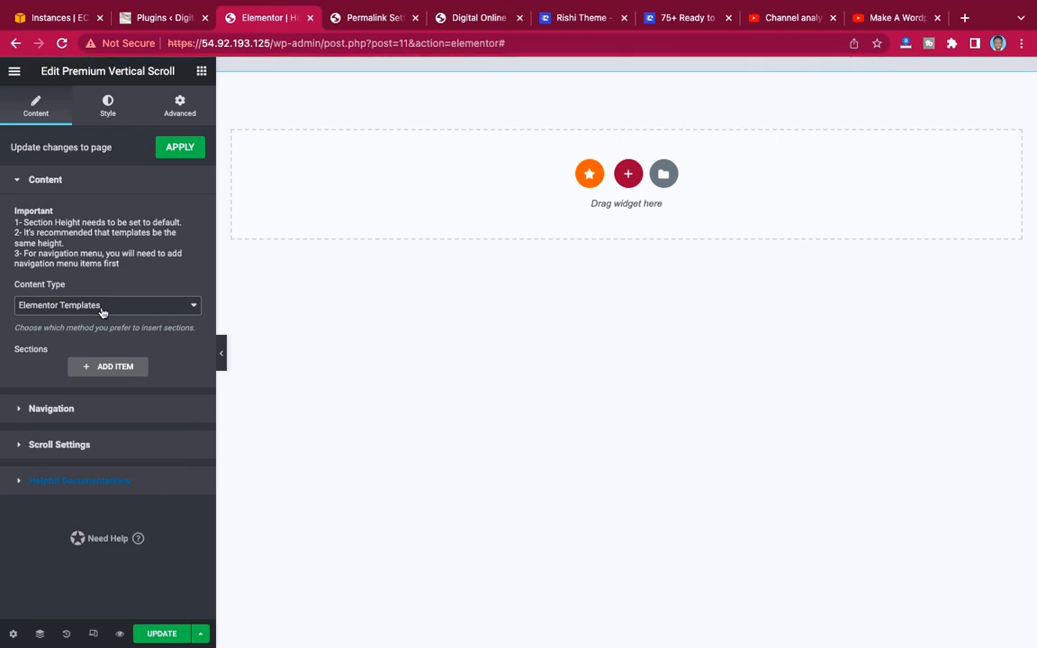
Add the first section item to the vertical scroll, assign it the existing Home template and check its preview.
left_click(102, 369)
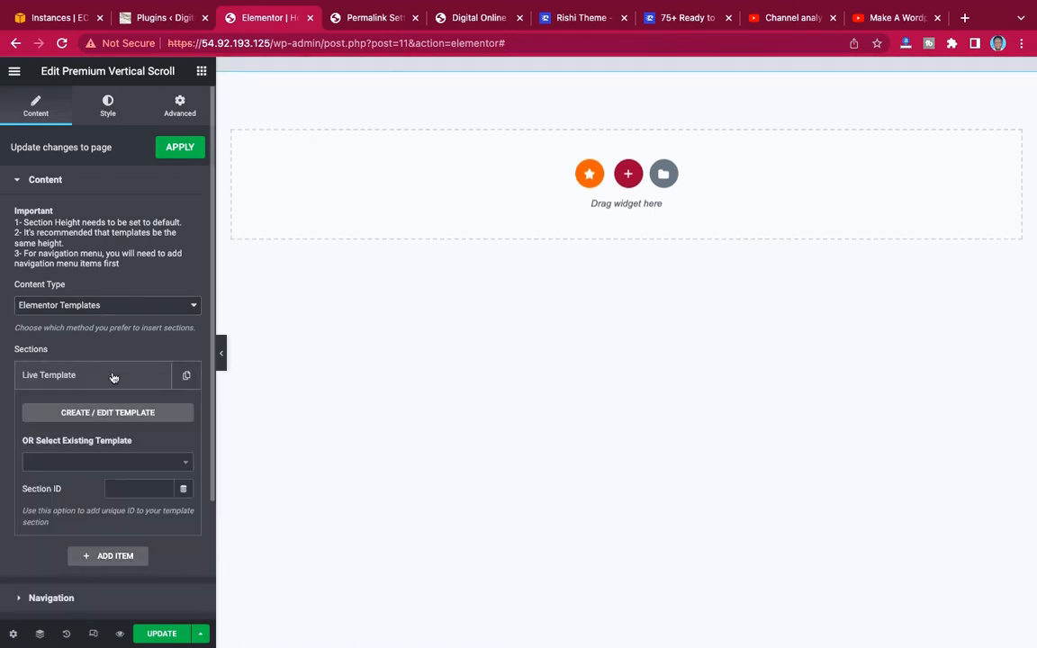
scroll(117, 375, "down", 3)
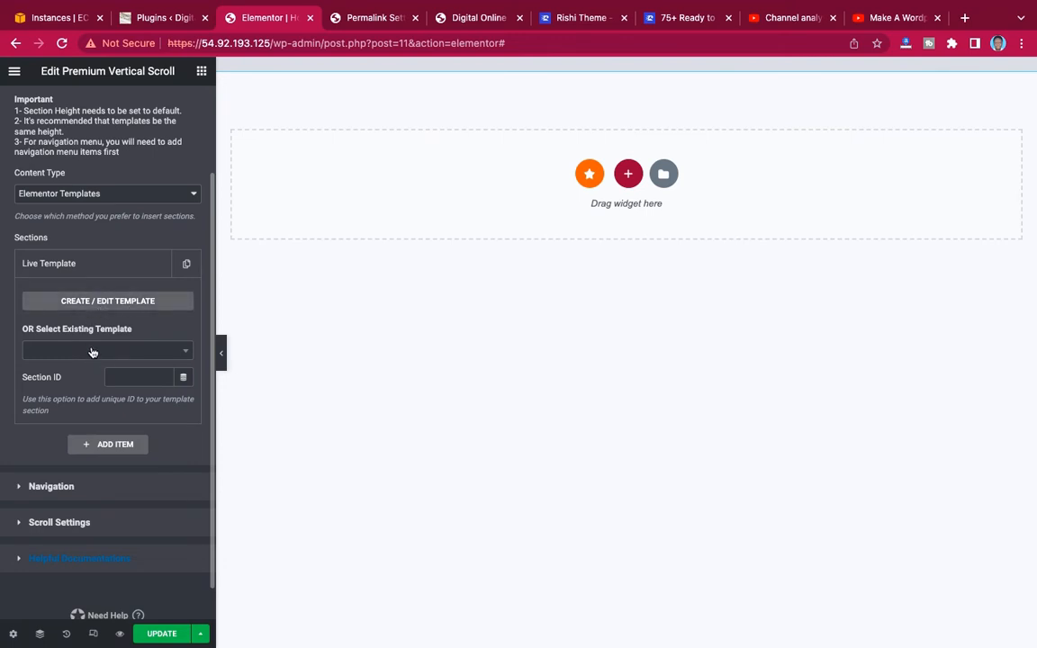
scroll(91, 352, "down", 1)
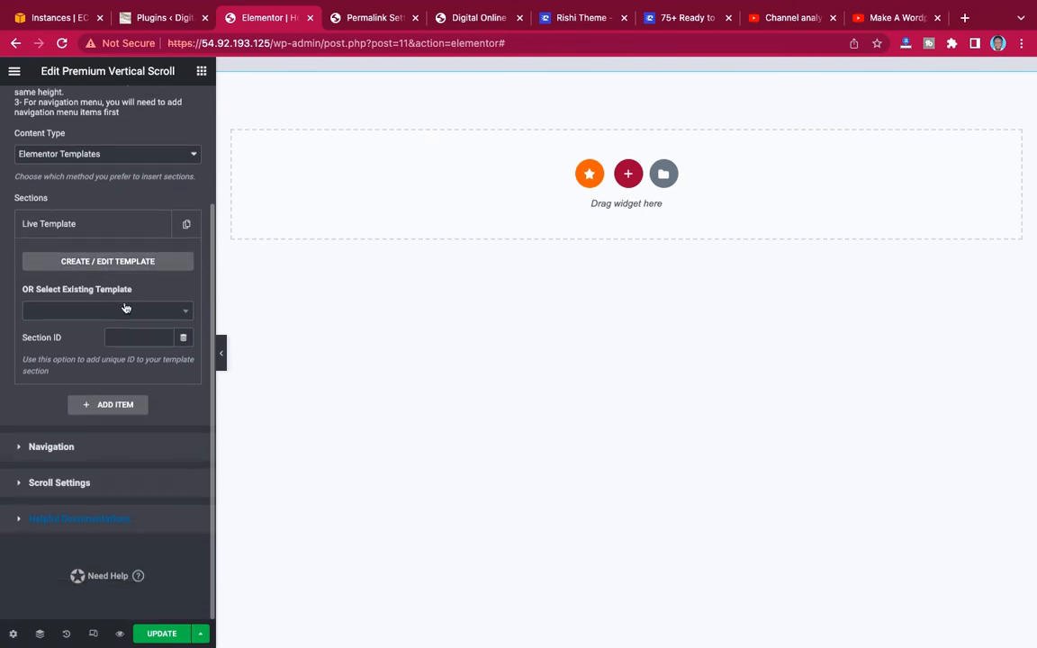
left_click(123, 312)
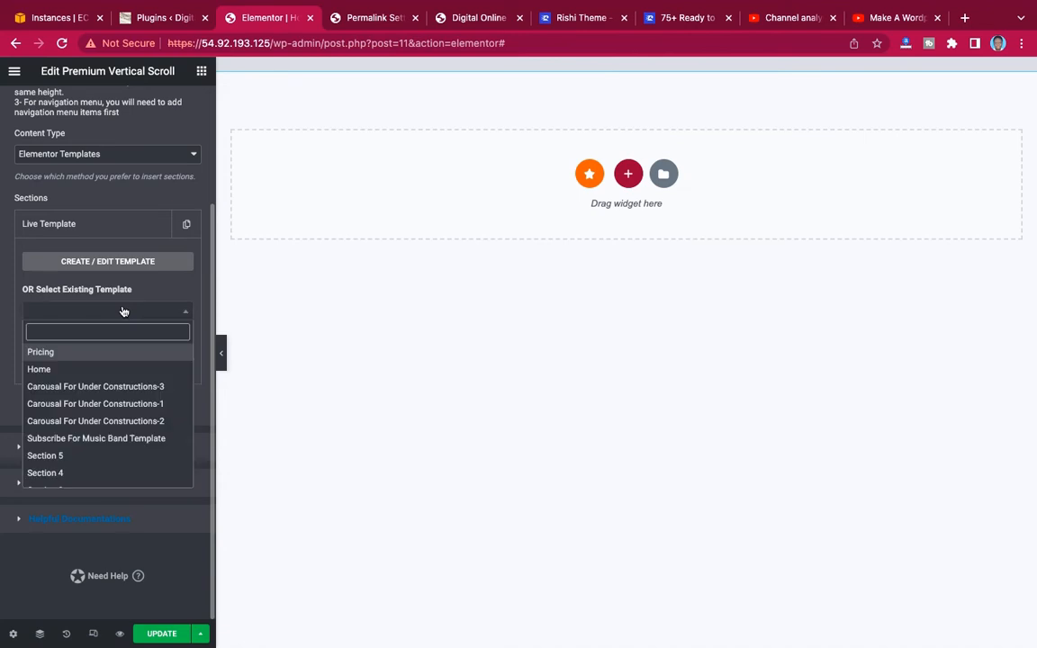
left_click(41, 369)
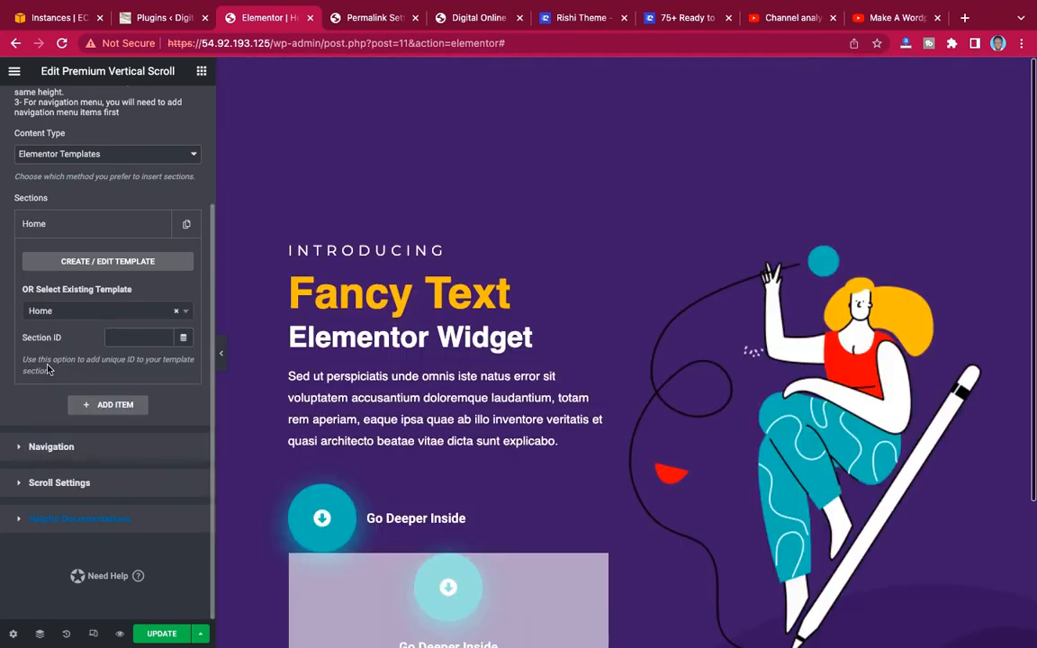
scroll(704, 320, "down", 2)
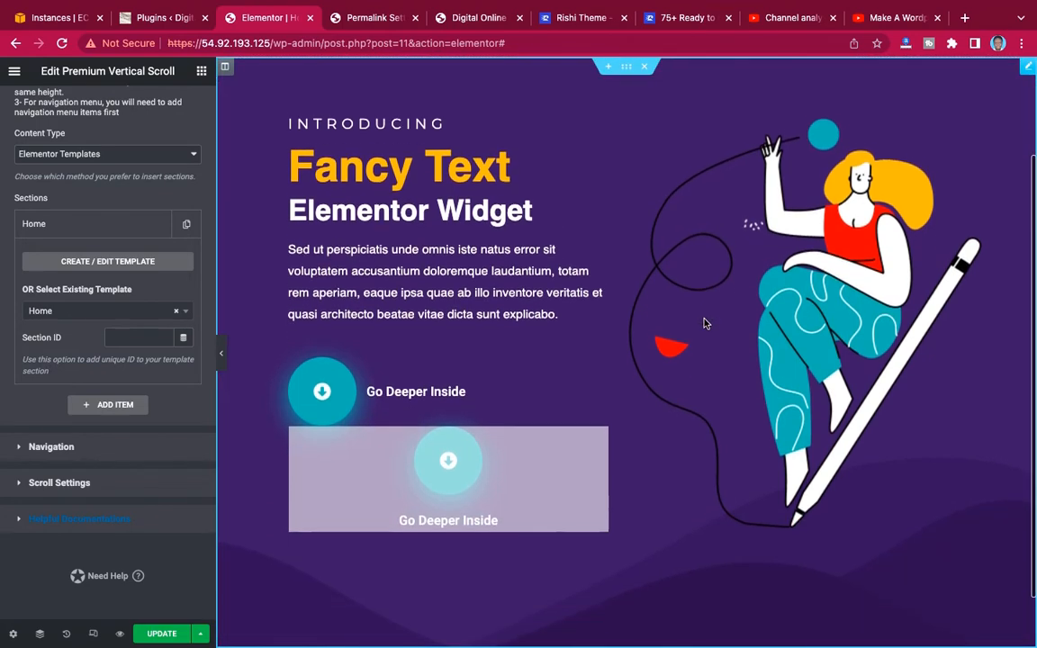
scroll(705, 323, "up", 2)
scroll(705, 323, "down", 3)
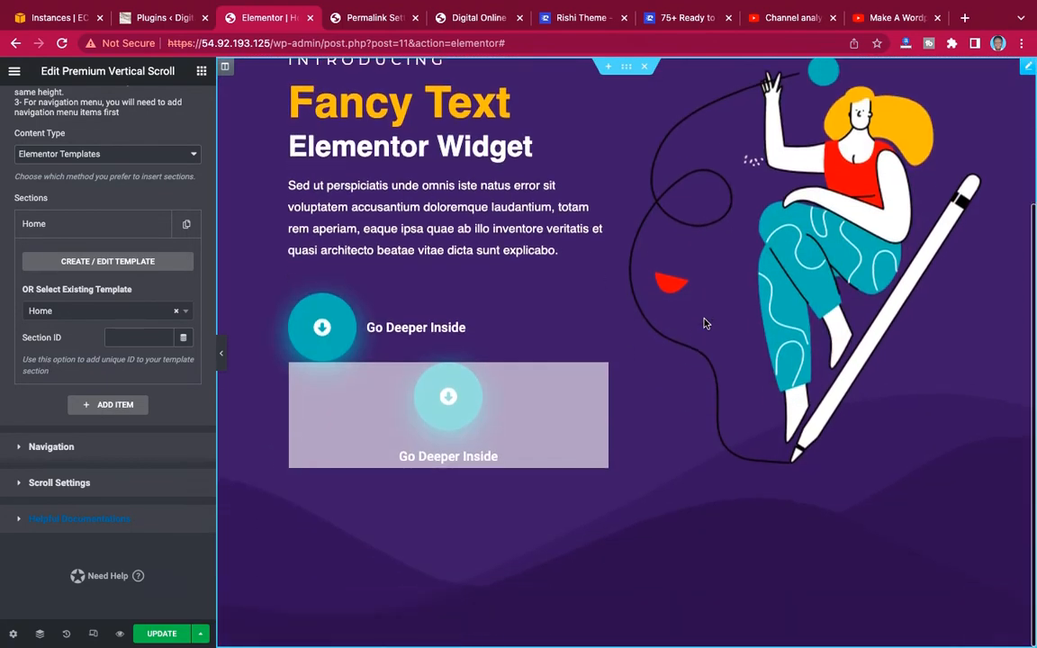
scroll(706, 323, "up", 3)
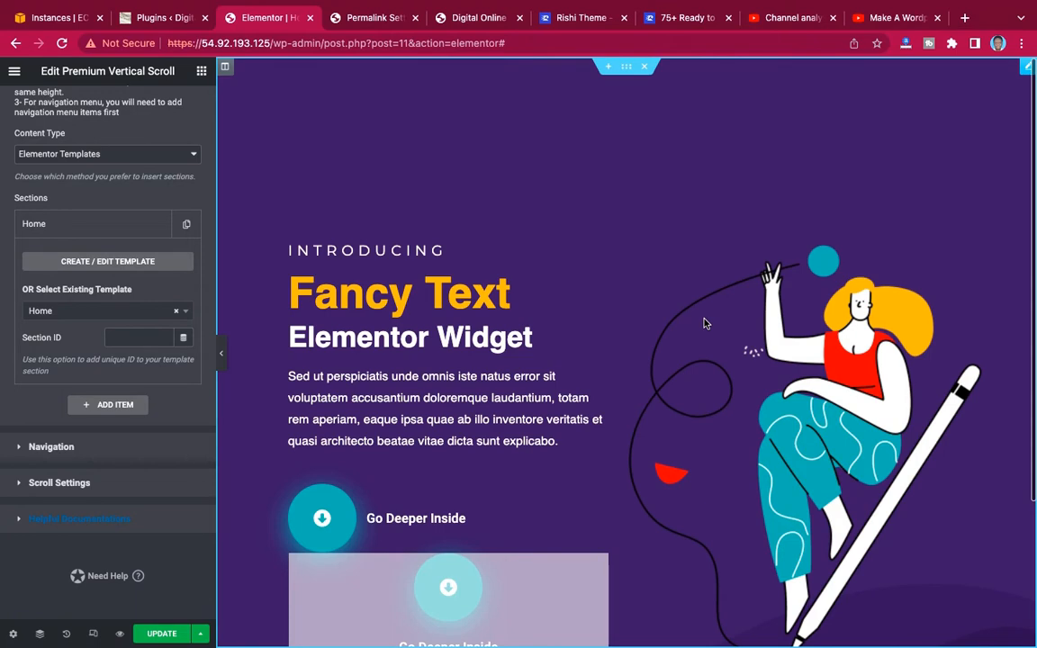
Add a second section item to the vertical scroll and assign it the existing Home template.
left_click(111, 225)
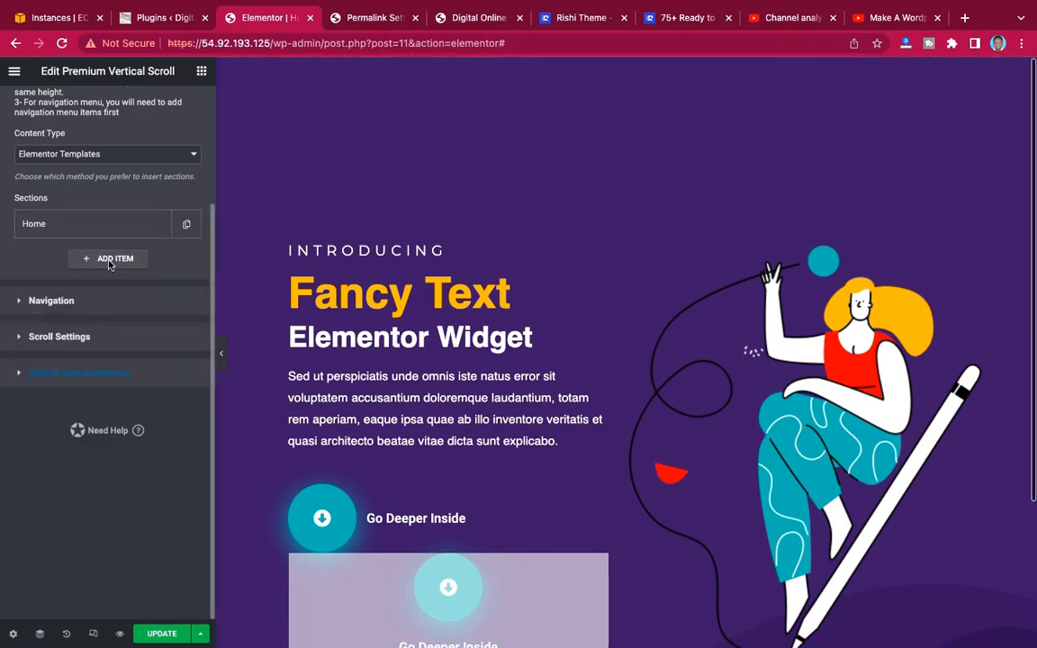
left_click(110, 259)
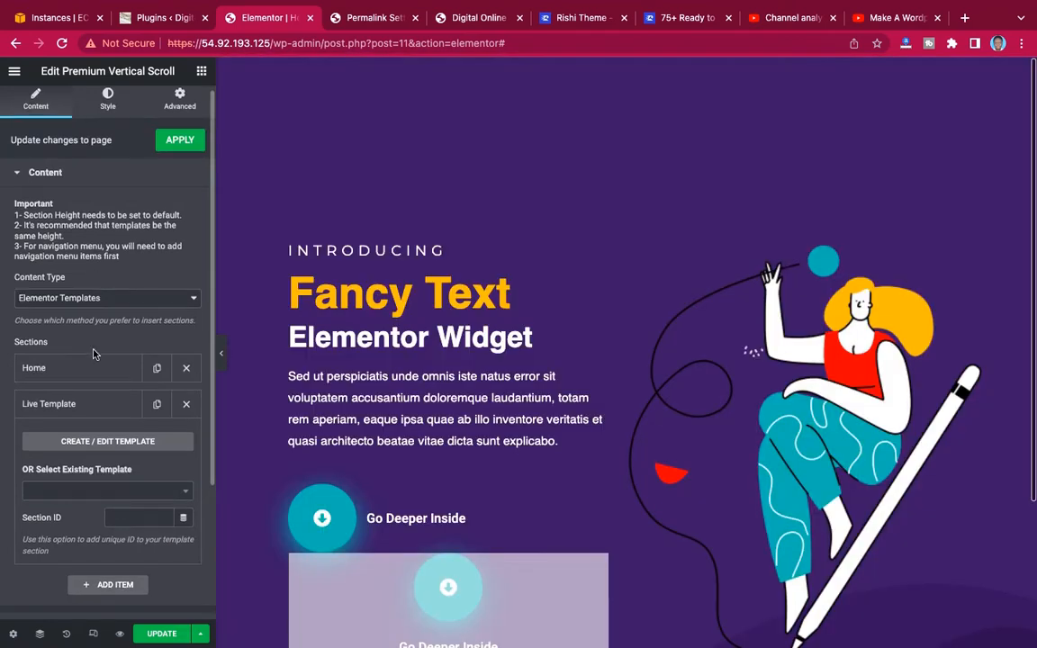
scroll(94, 354, "down", 3)
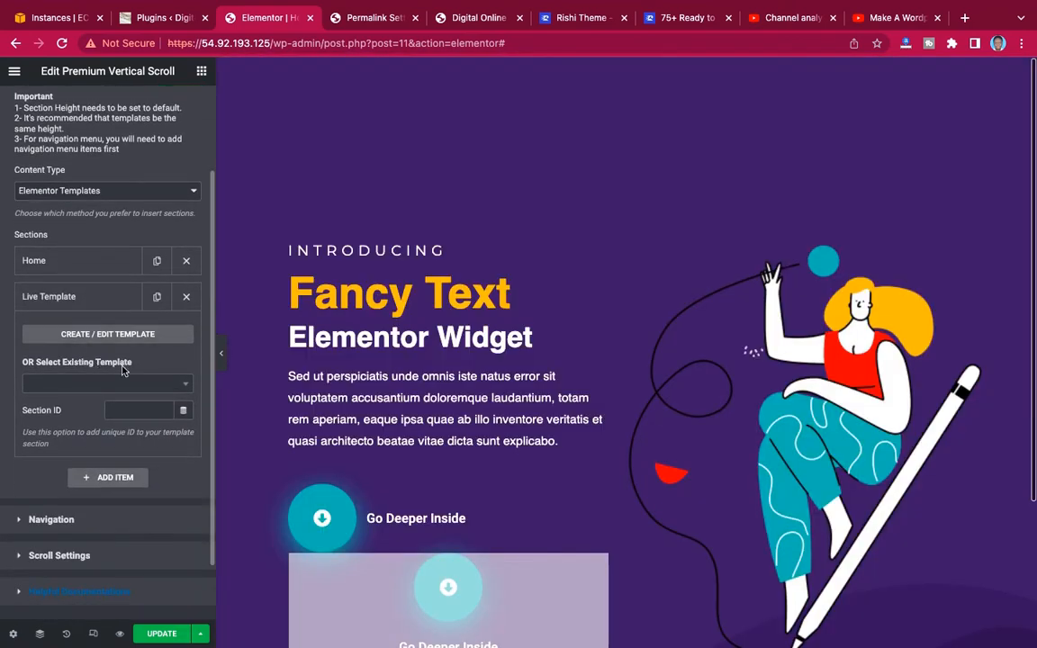
left_click(113, 388)
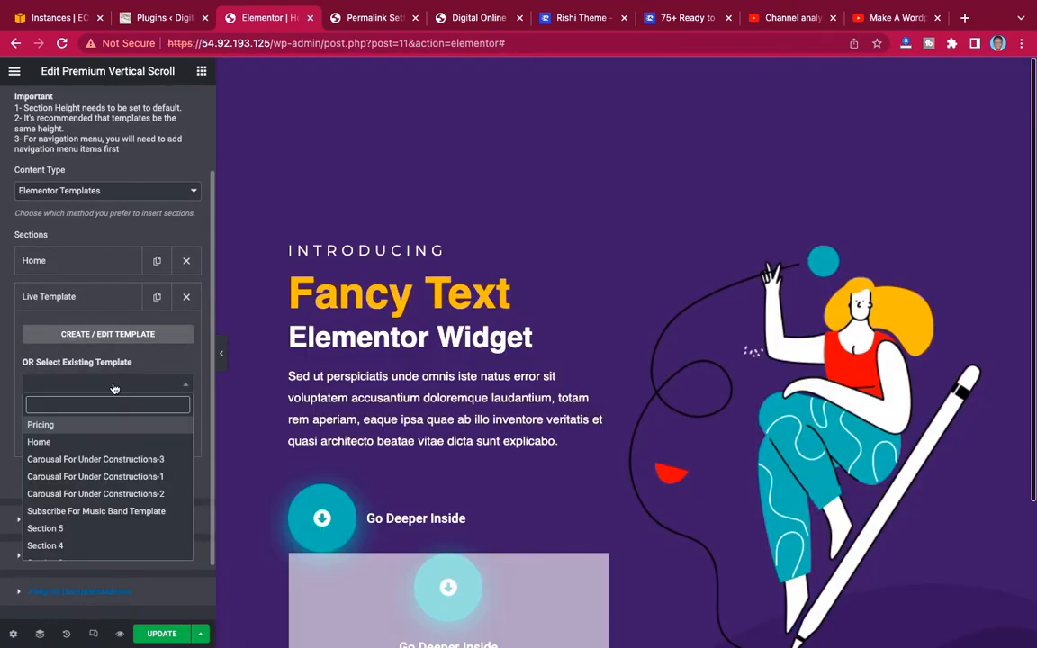
left_click(80, 441)
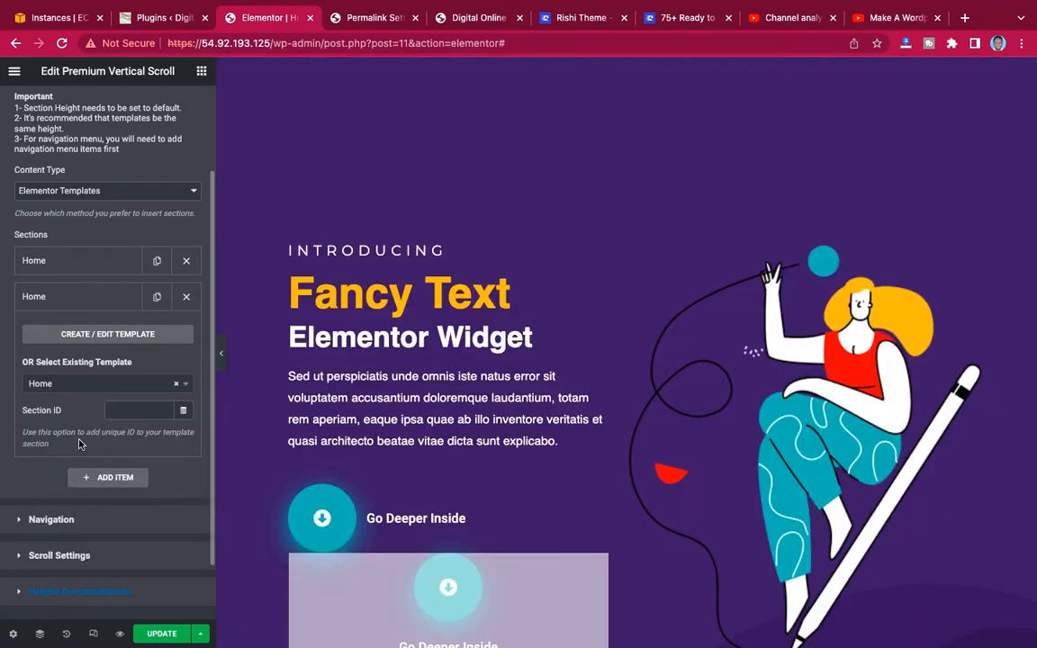
Examine on the canvas how the vertical scroll moves between its first and second sections.
scroll(623, 388, "down", 2)
scroll(623, 388, "down", 1)
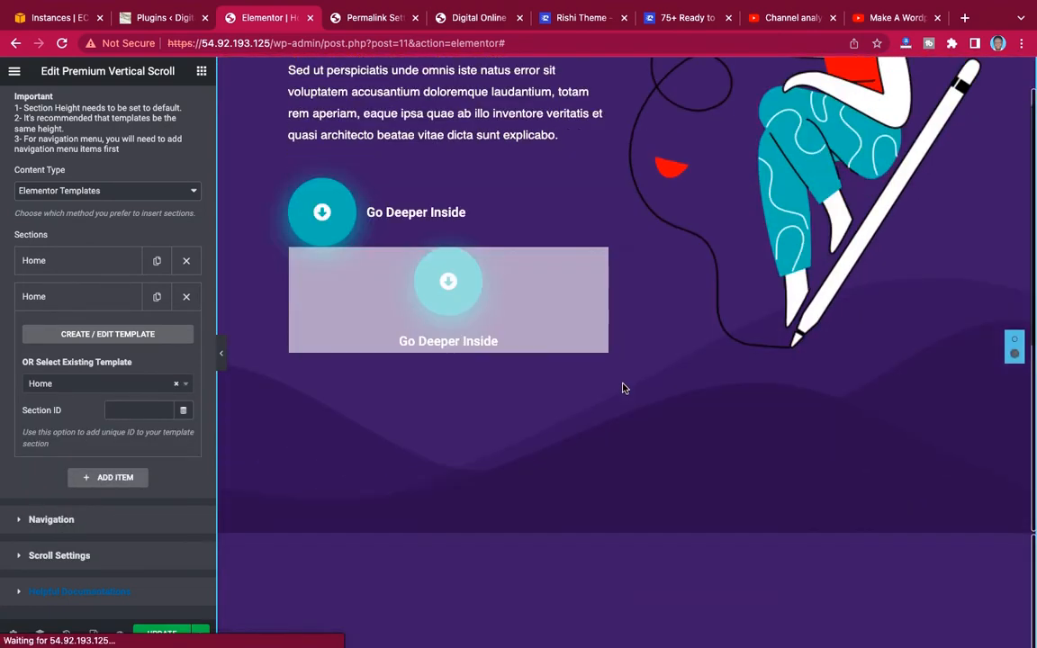
scroll(623, 388, "up", 2)
scroll(623, 388, "up", 1)
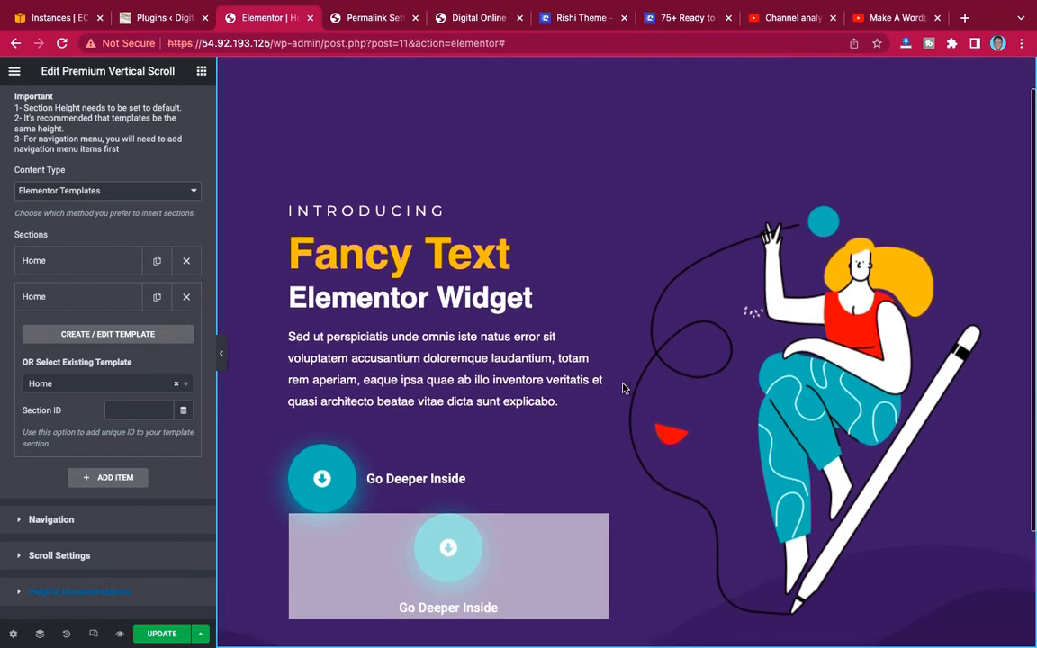
scroll(622, 388, "down", 4)
scroll(623, 388, "up", 3)
scroll(623, 388, "down", 2)
scroll(622, 388, "up", 2)
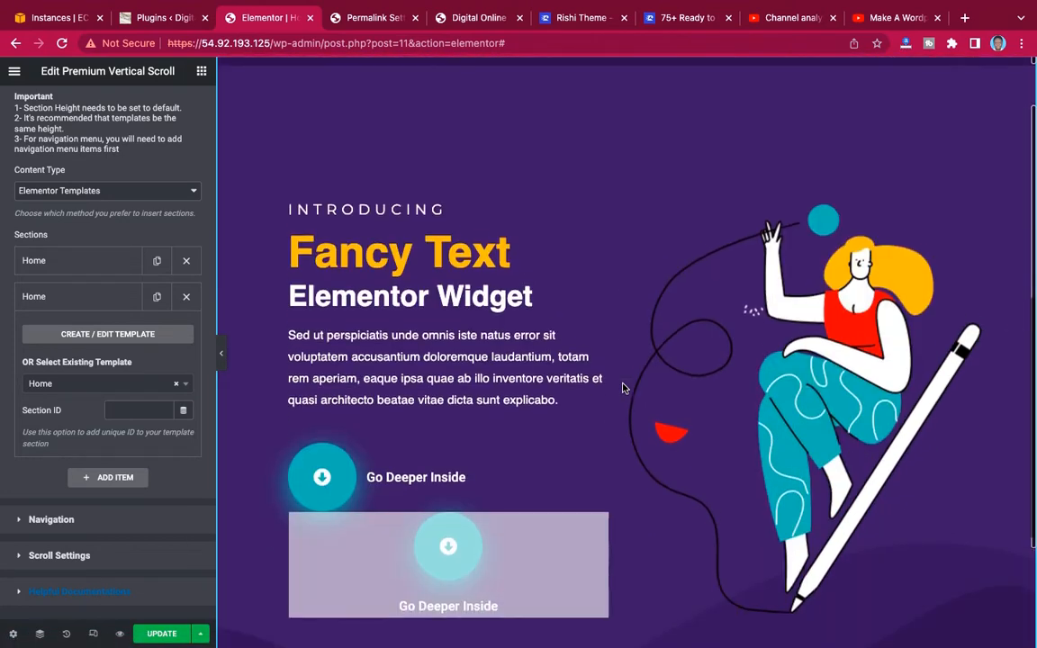
scroll(623, 388, "down", 1)
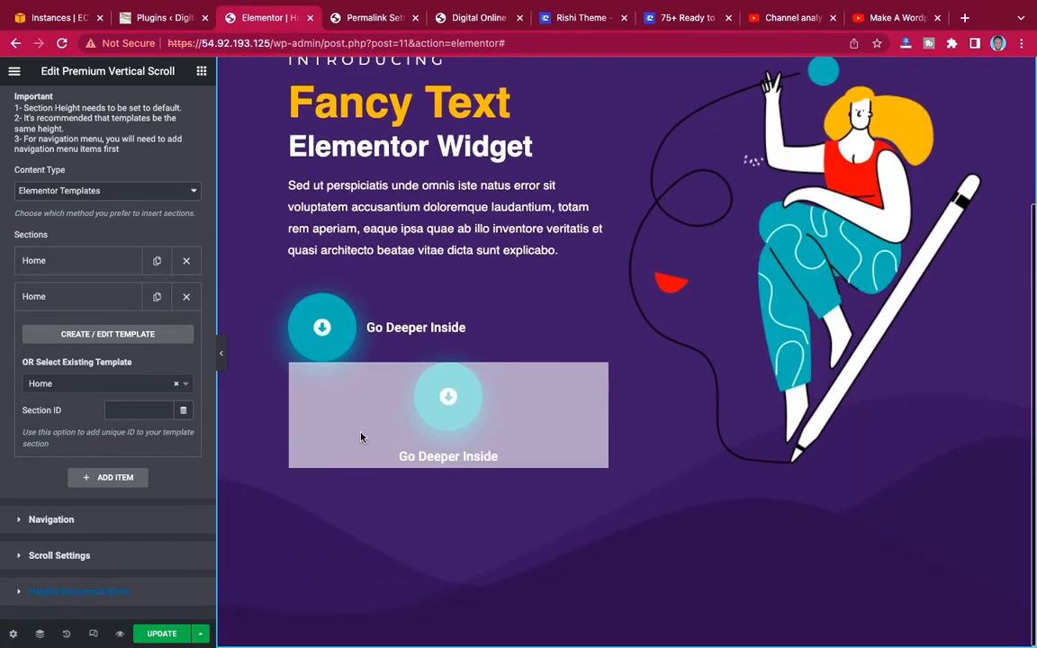
Change the second section item's template to Pricing and check the transition from the Home section.
left_click(103, 383)
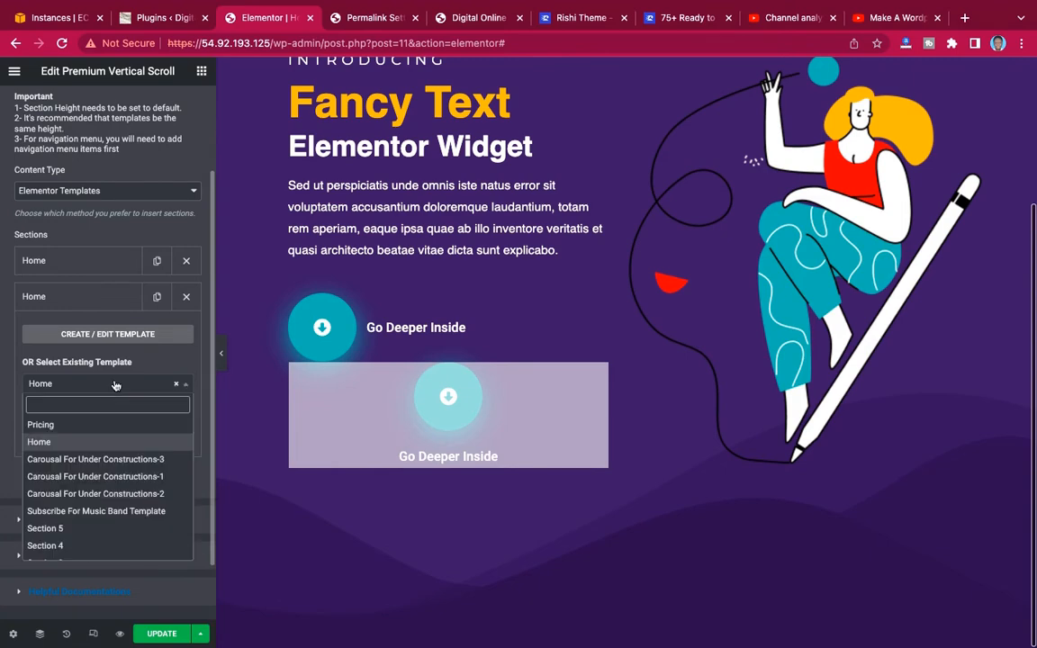
left_click(87, 427)
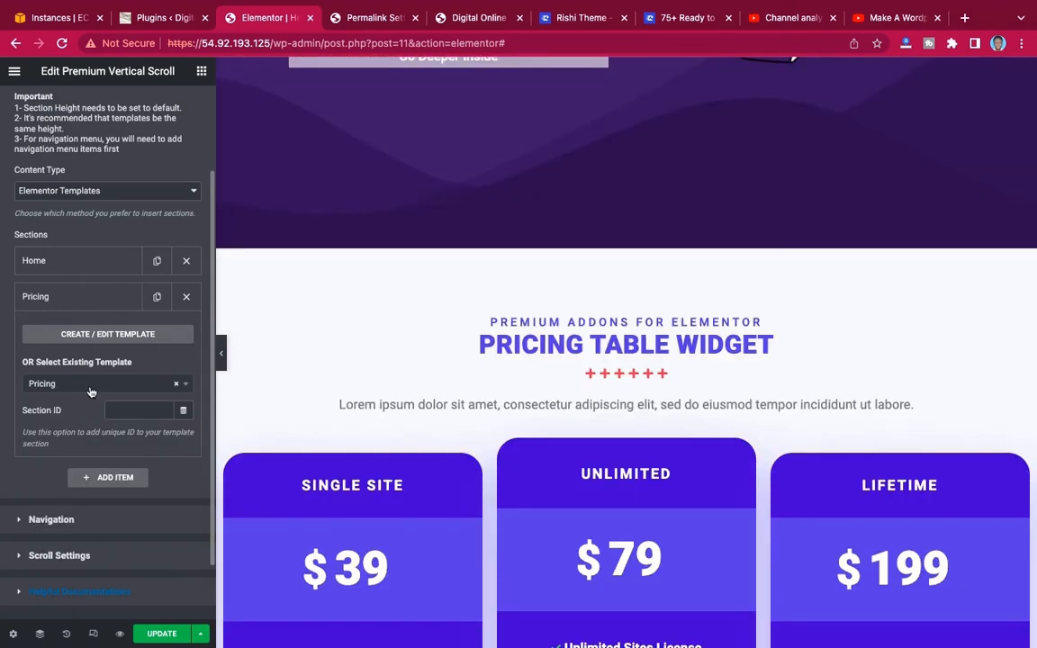
scroll(680, 346, "down", 2)
scroll(680, 346, "up", 2)
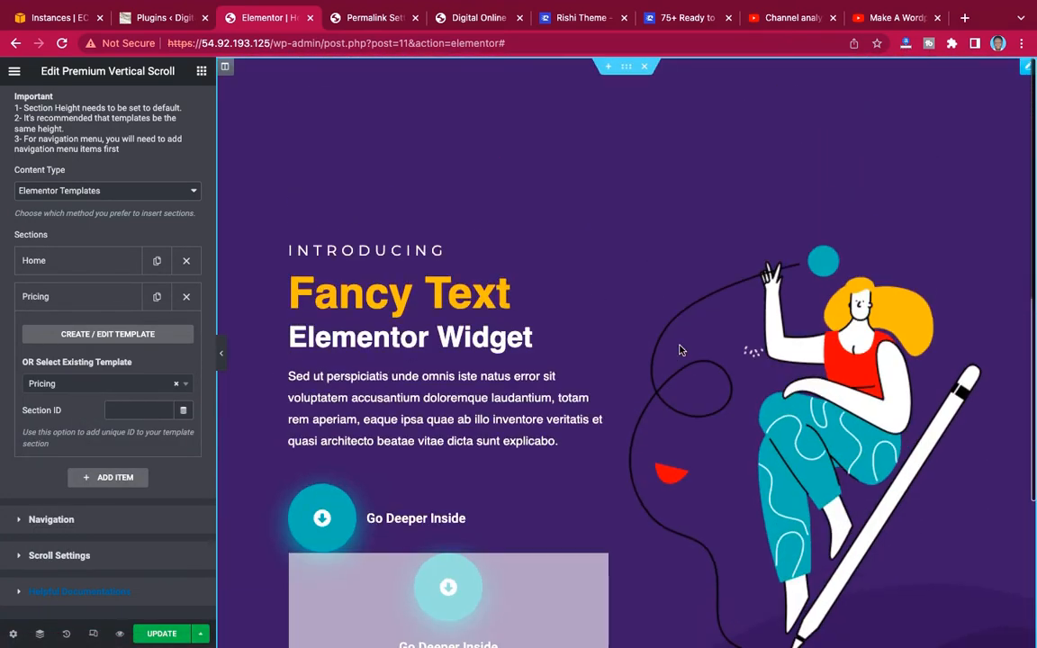
scroll(681, 350, "down", 2)
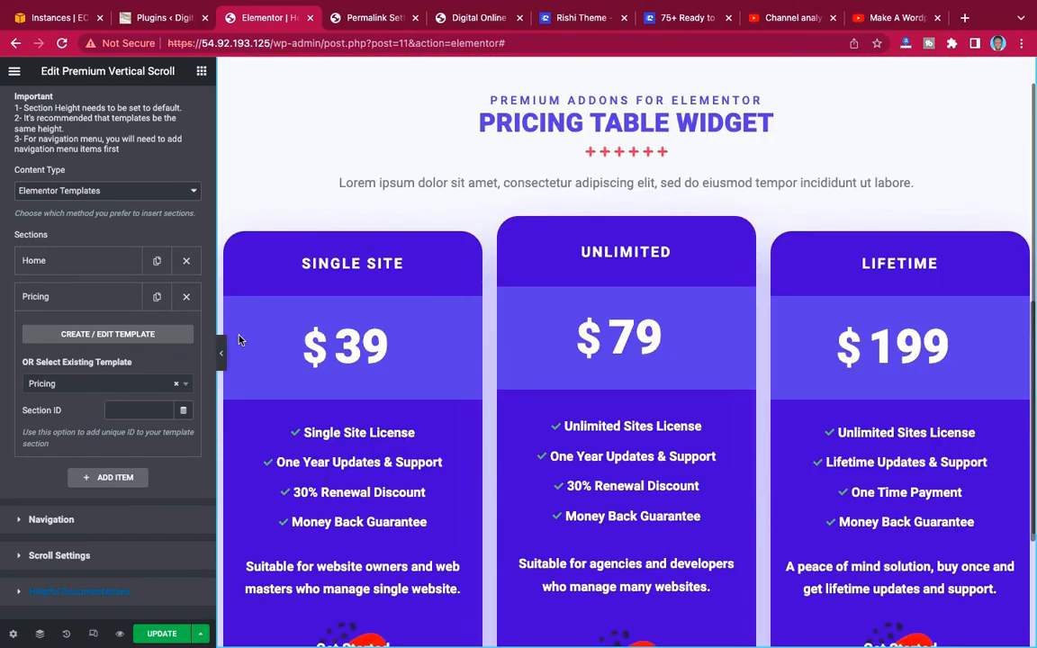
Add a third section item using the existing Section 3 template and check its layout on the canvas.
left_click(95, 296)
left_click(104, 330)
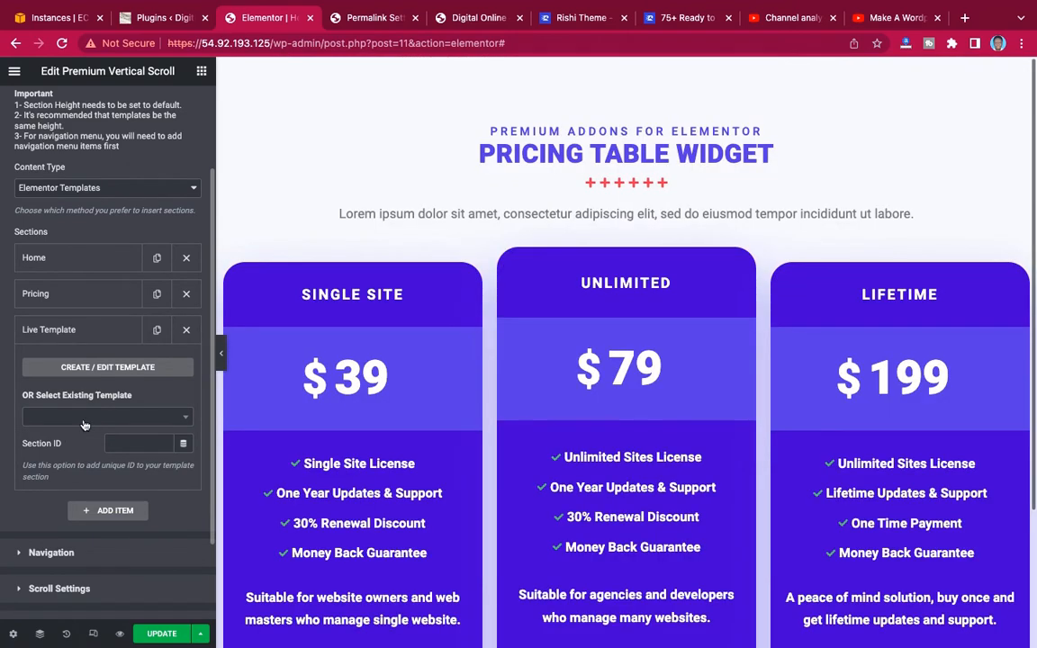
left_click(84, 418)
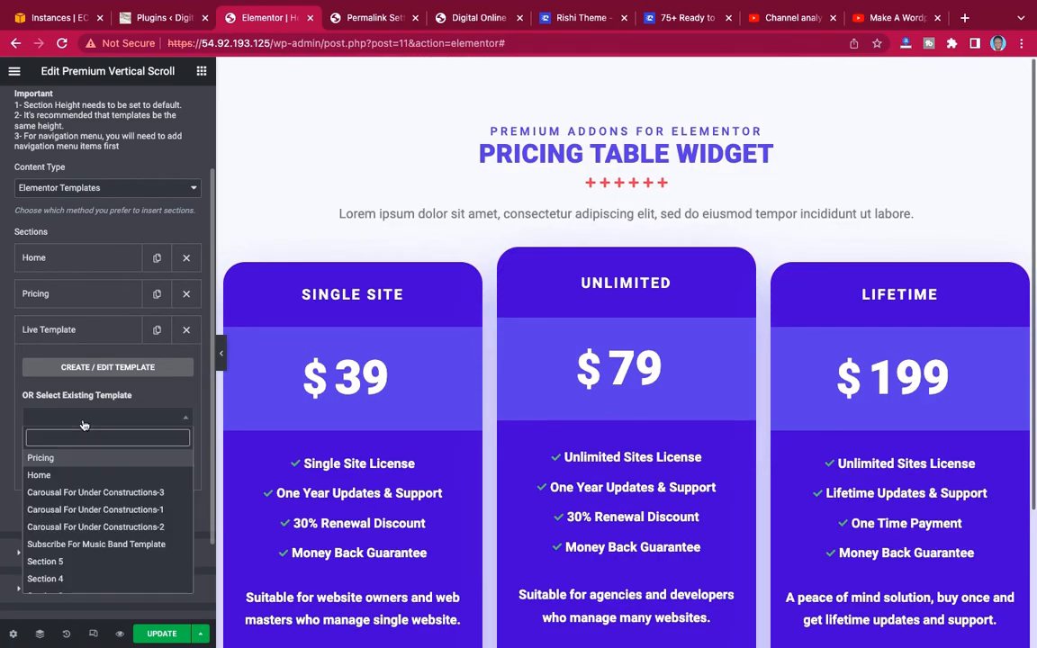
scroll(70, 525, "down", 3)
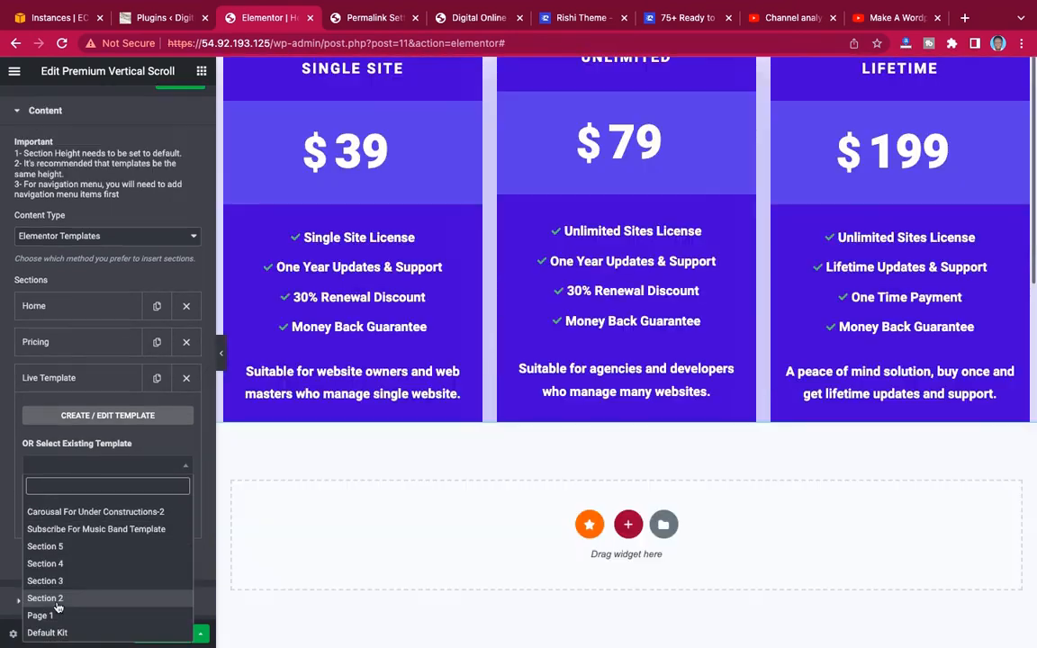
left_click(67, 582)
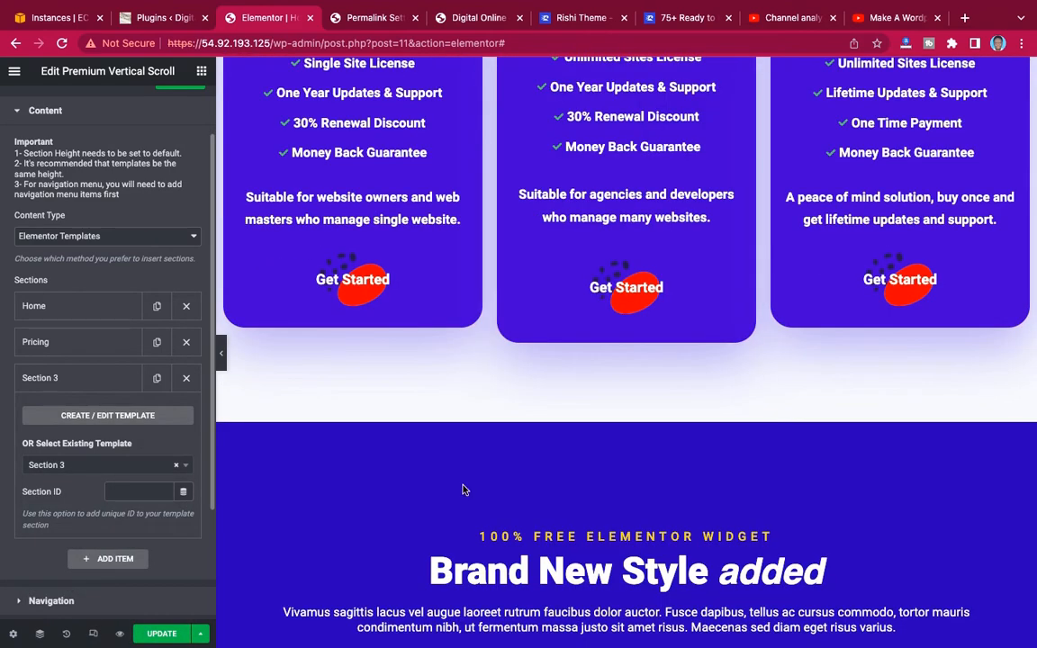
scroll(464, 490, "down", 4)
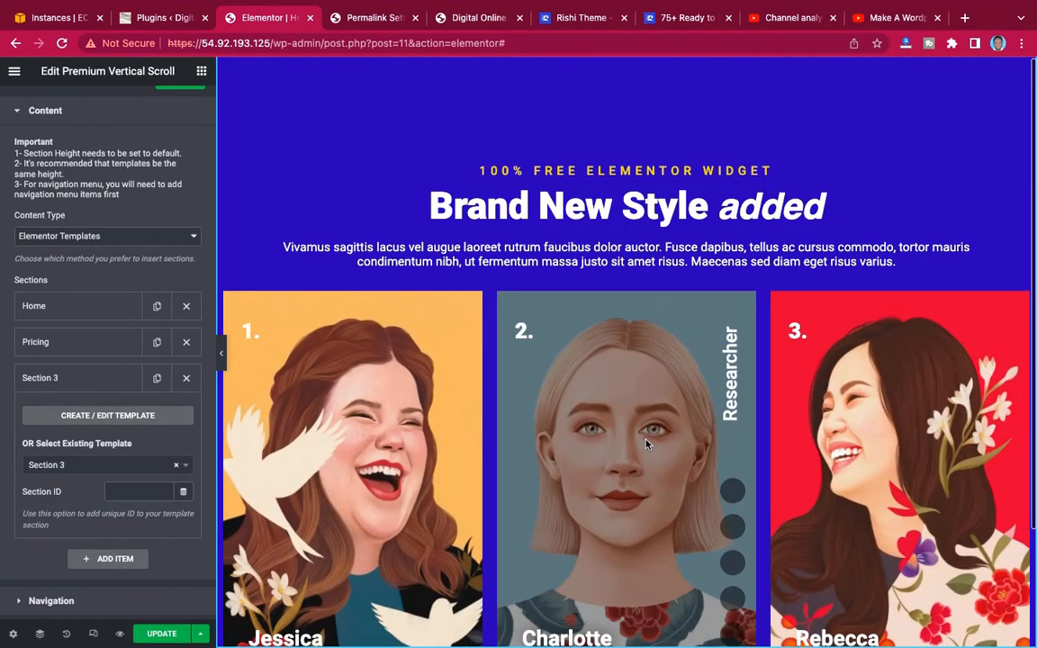
scroll(645, 442, "down", 2)
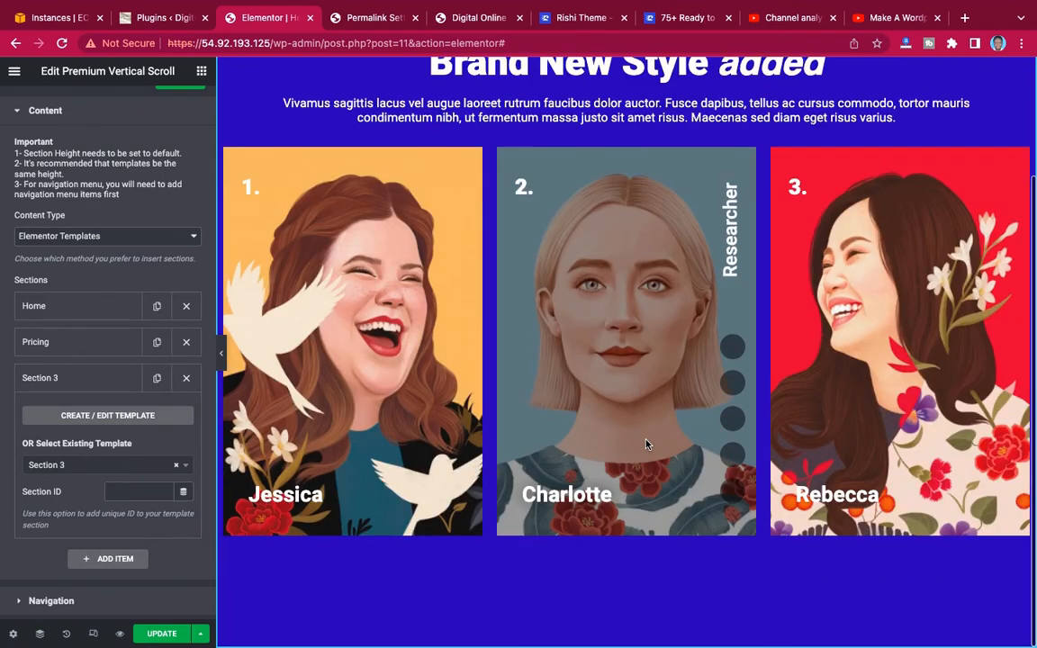
scroll(378, 288, "up", 2)
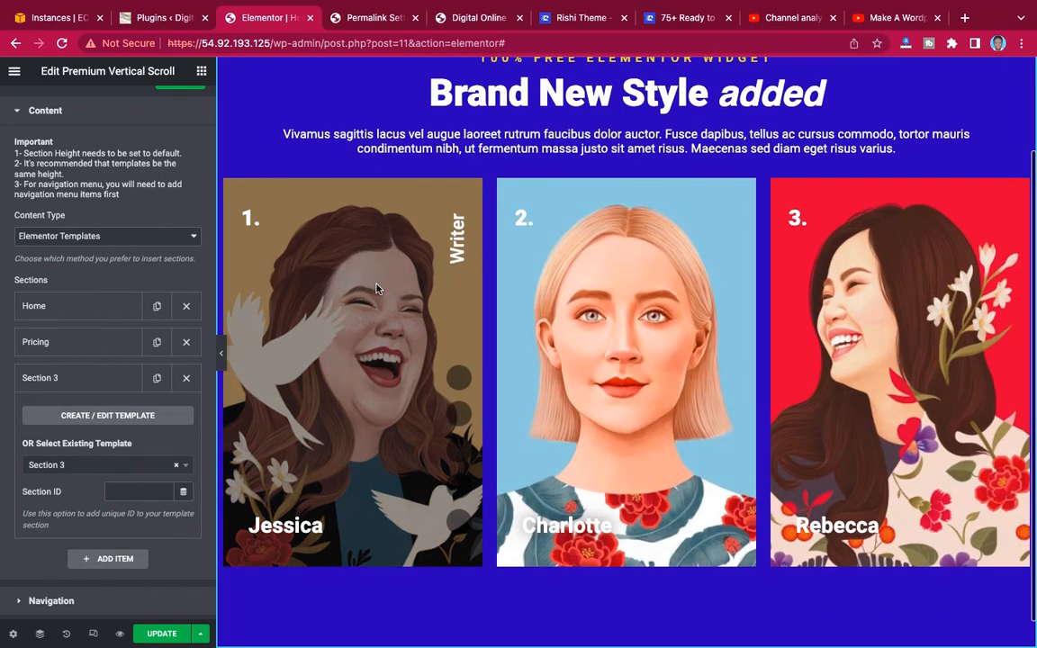
scroll(378, 288, "down", 2)
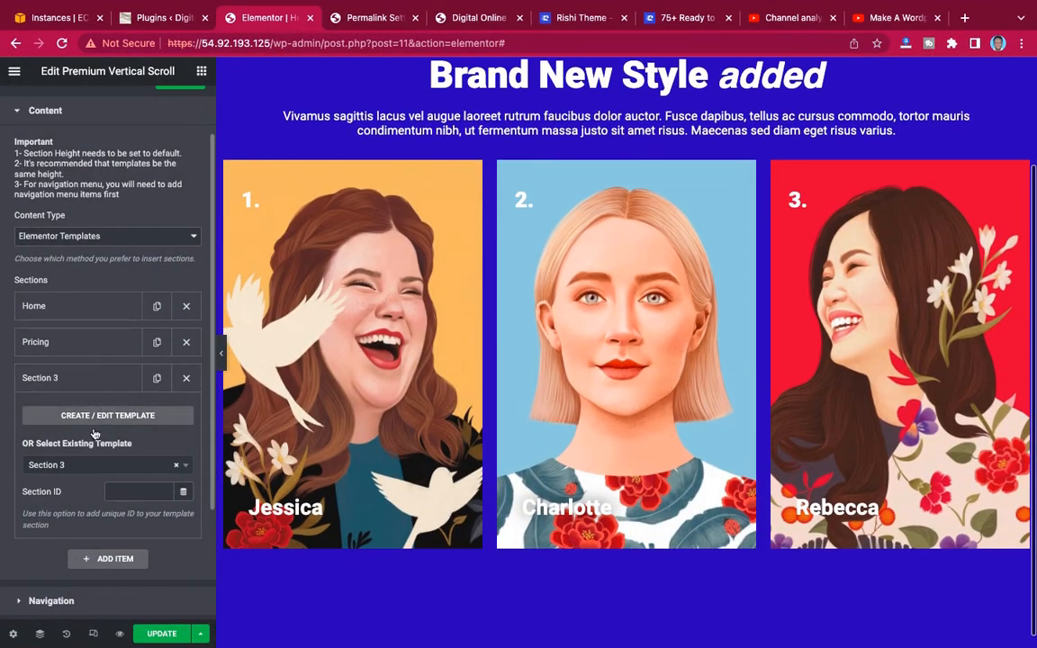
Add a fourth section item using the existing Section 5 template and check the transitions between sections on the canvas.
left_click(87, 377)
left_click(108, 412)
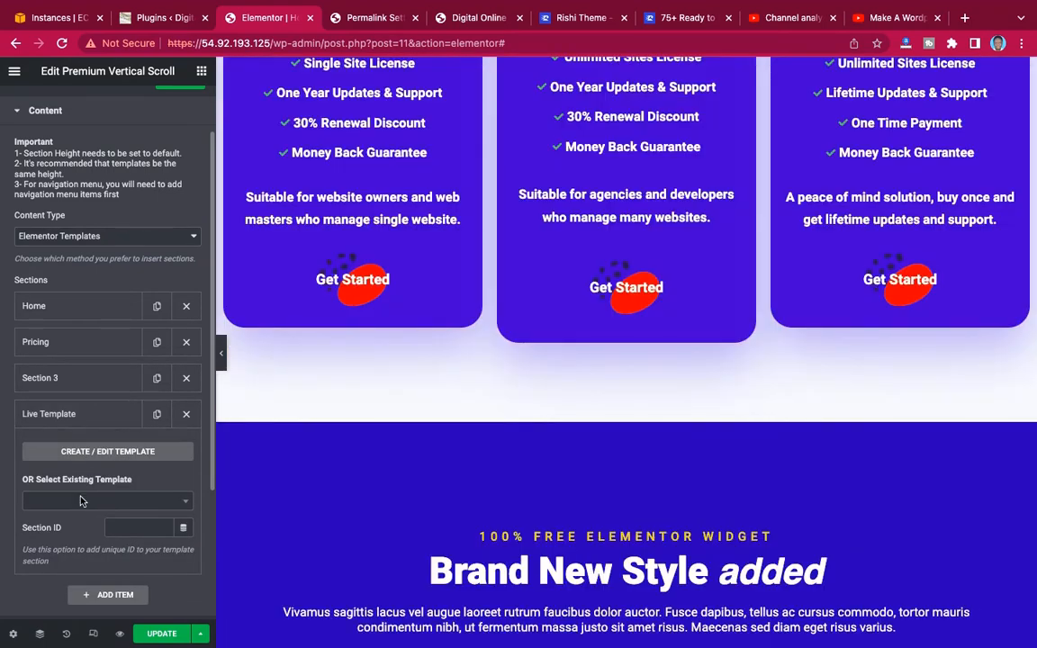
left_click(95, 500)
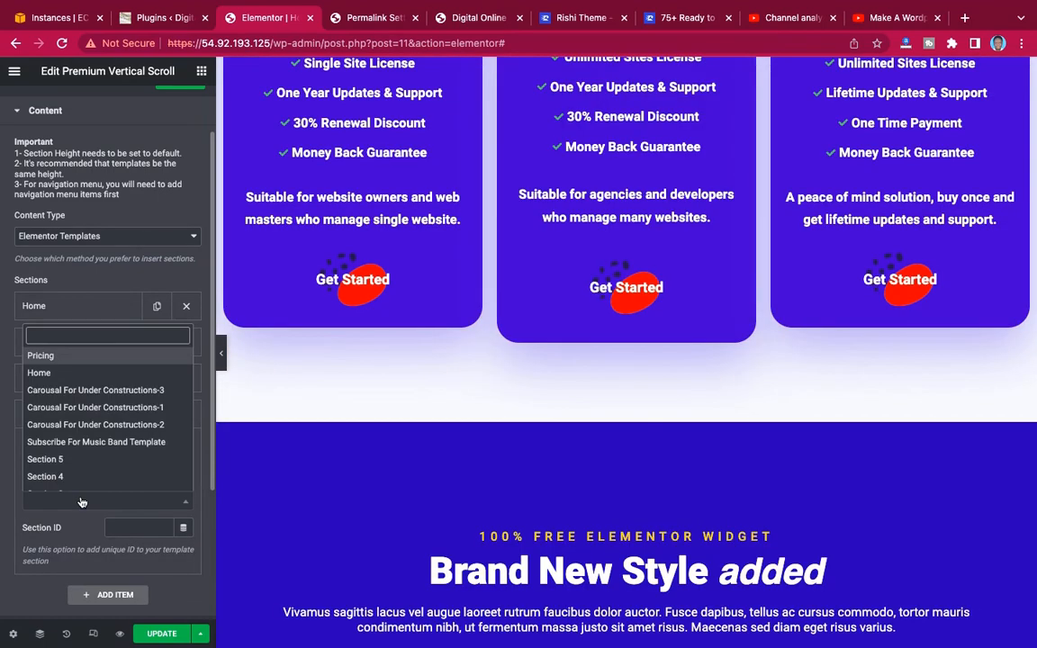
scroll(86, 459, "down", 2)
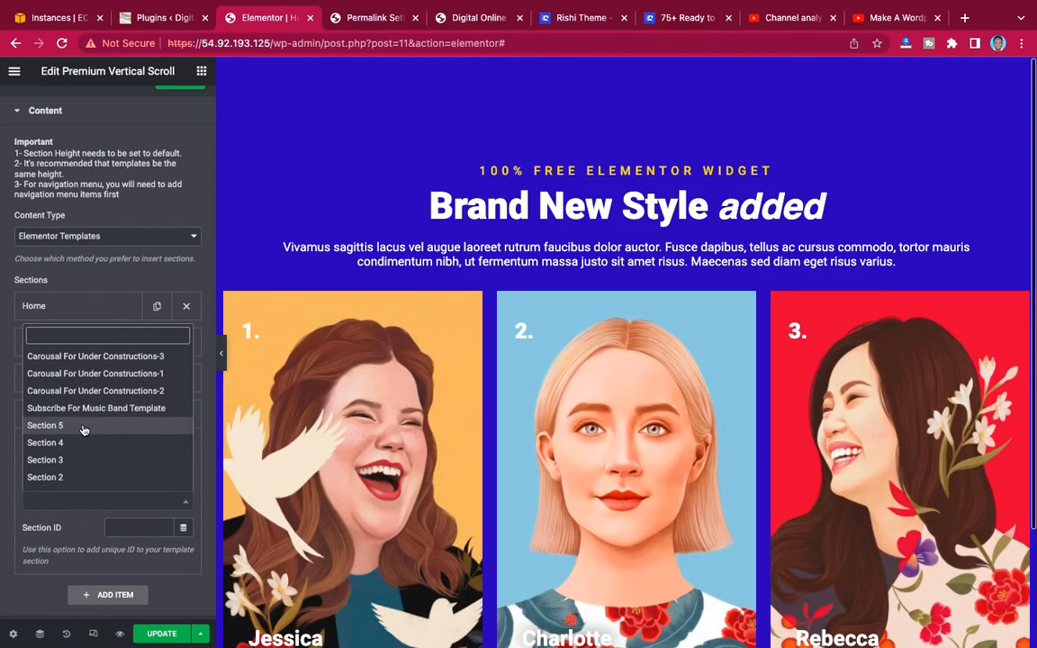
left_click(84, 427)
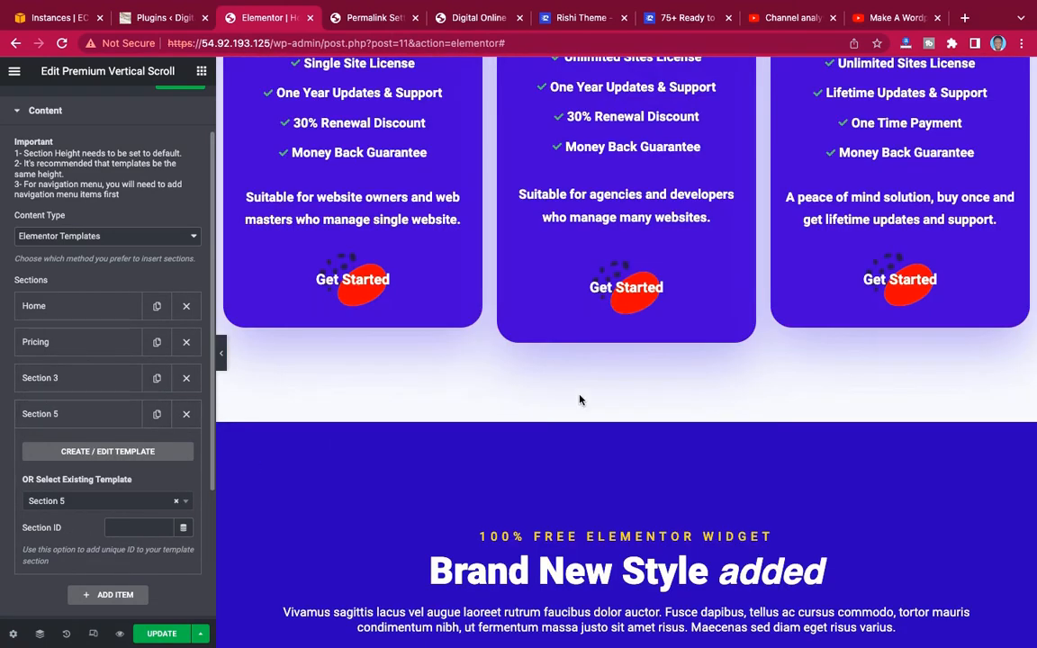
scroll(664, 446, "down", 3)
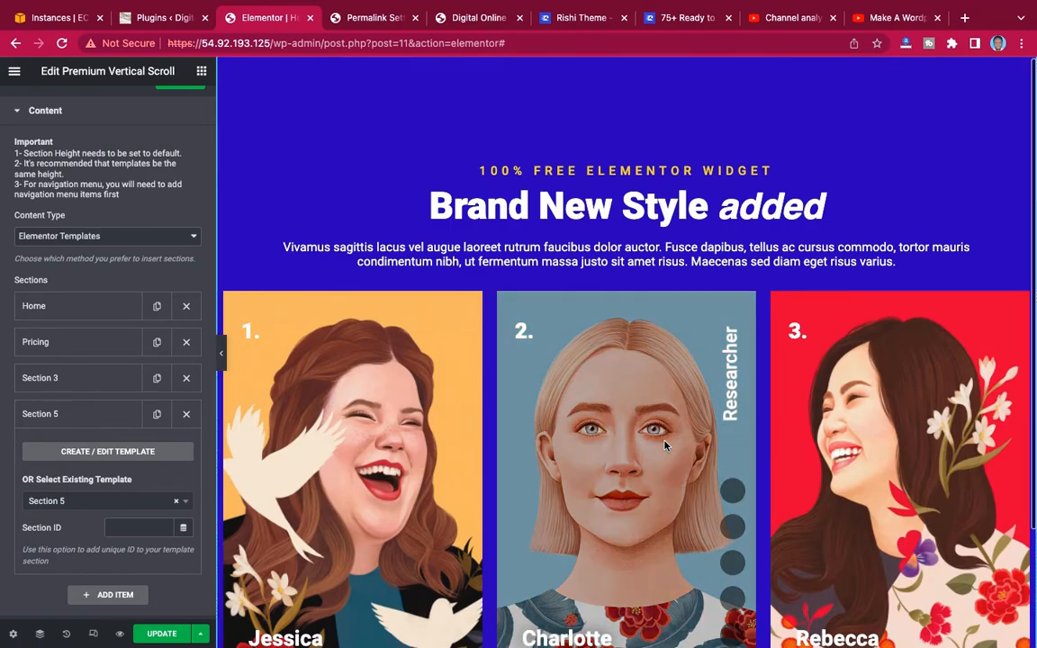
scroll(664, 446, "down", 3)
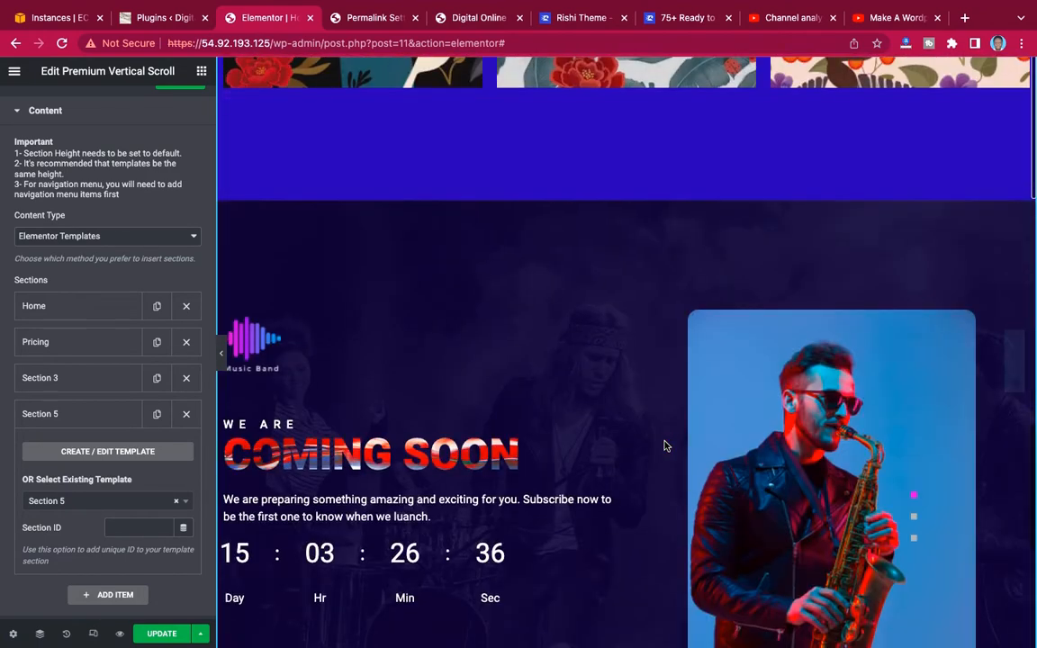
scroll(665, 445, "up", 3)
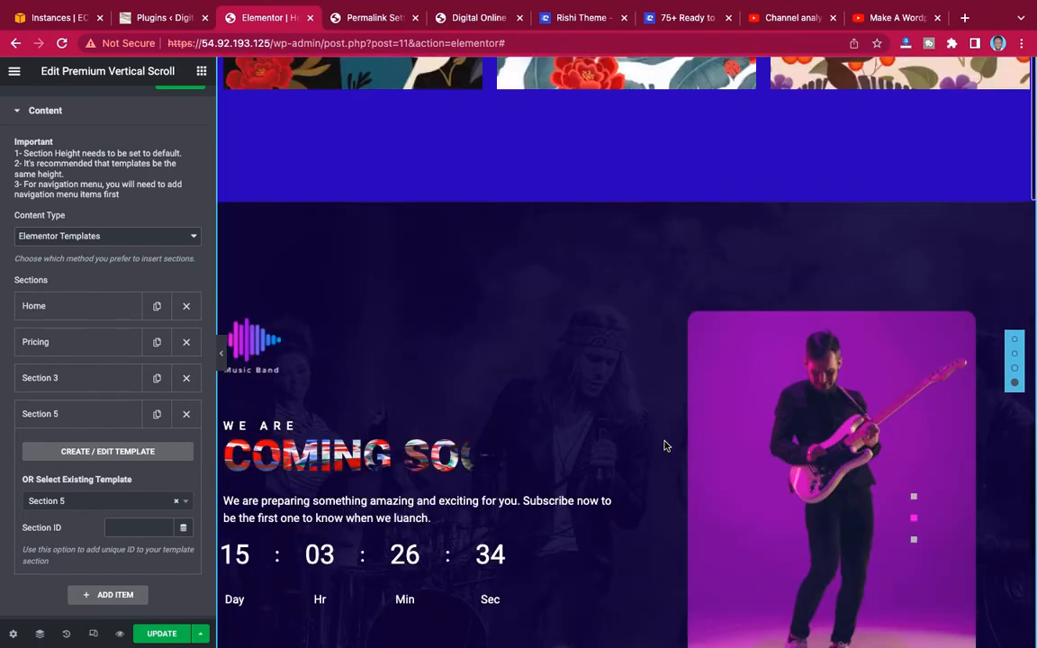
scroll(665, 446, "up", 3)
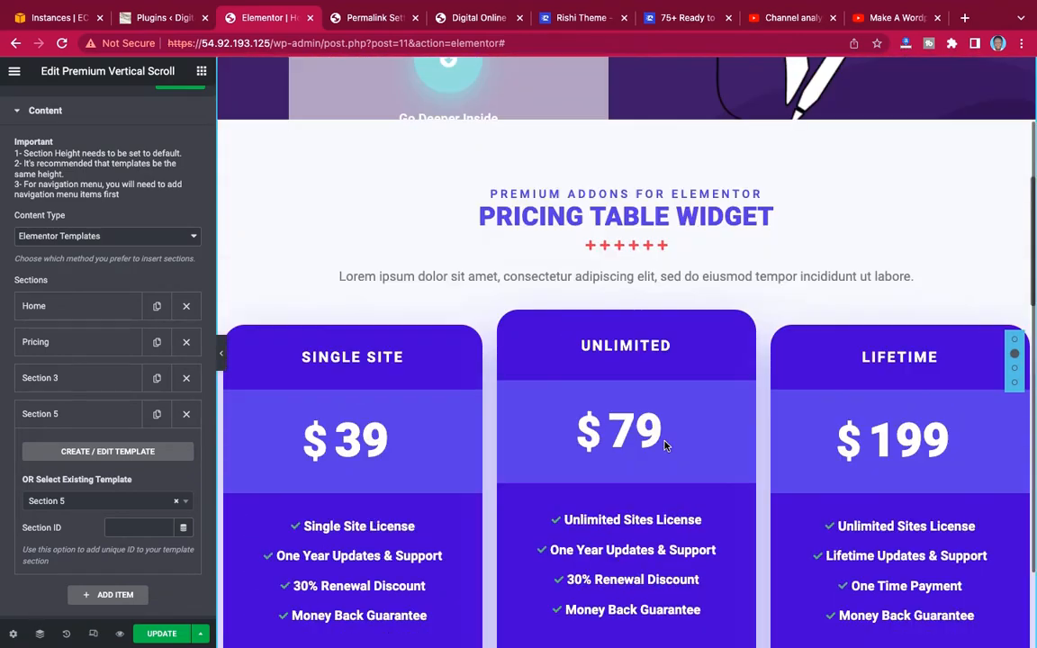
scroll(664, 446, "down", 3)
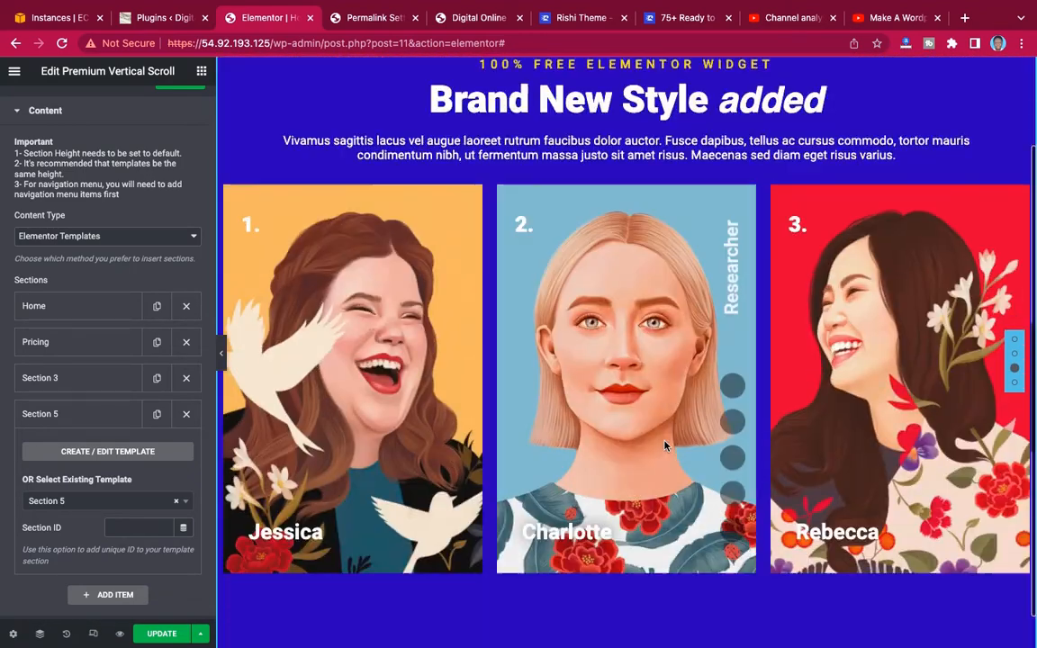
Update the page, open its preview and go through the second, third and fourth sections with the navigation dots.
left_click(159, 635)
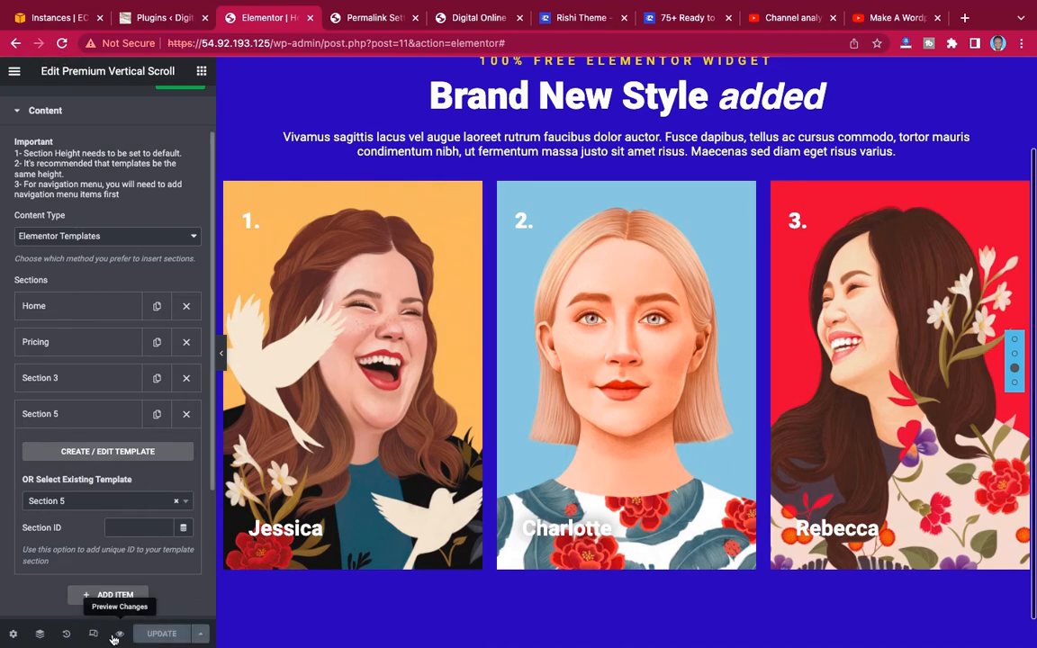
left_click(118, 634)
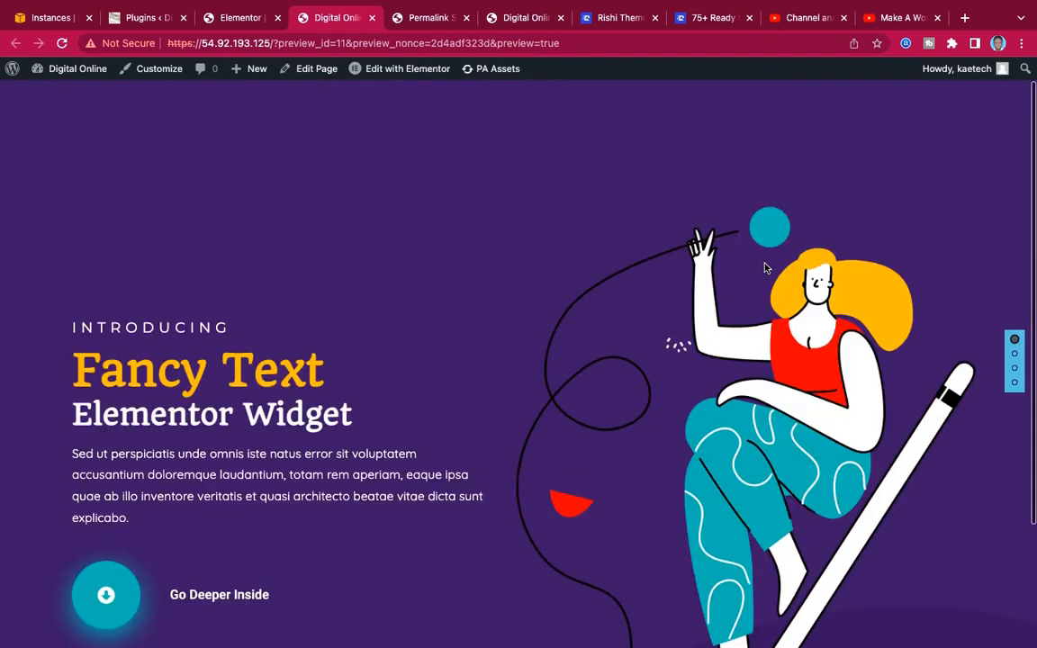
left_click(1014, 359)
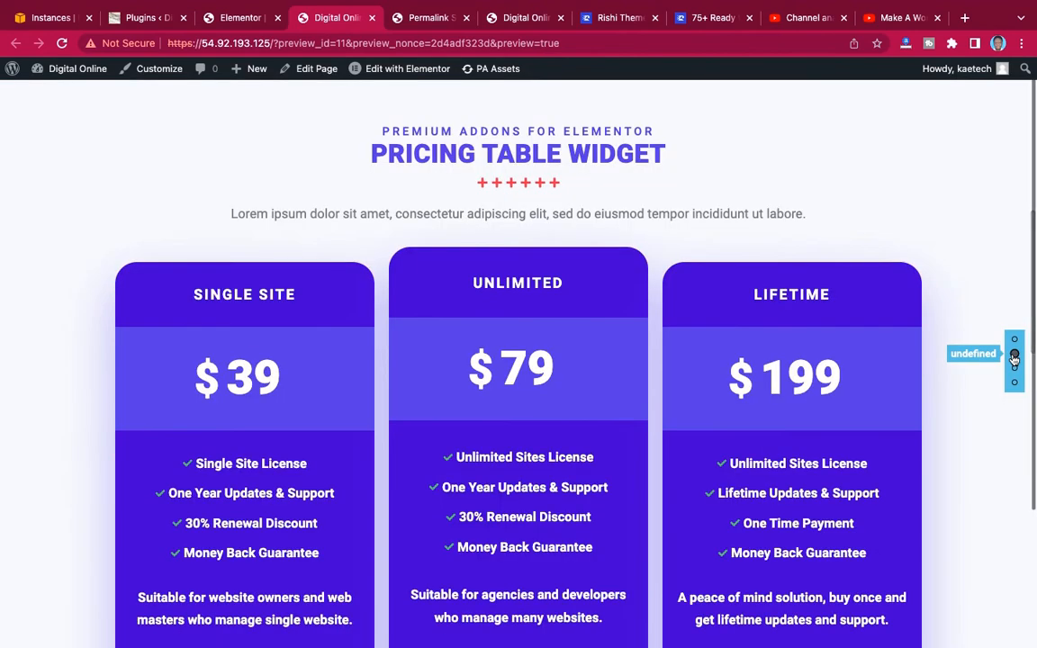
left_click(1015, 368)
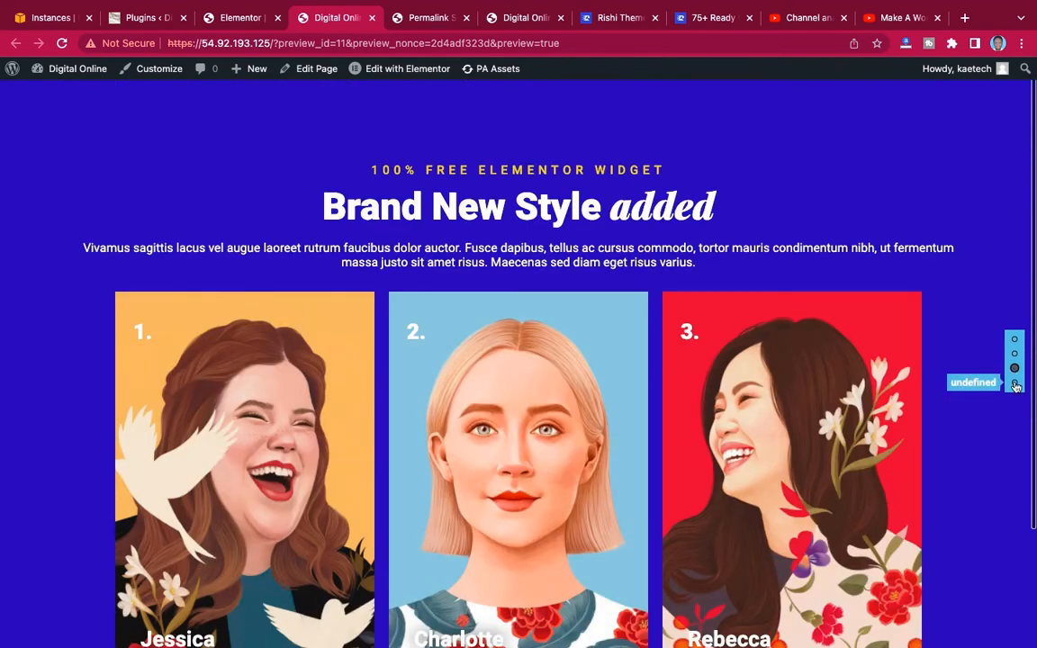
left_click(1015, 382)
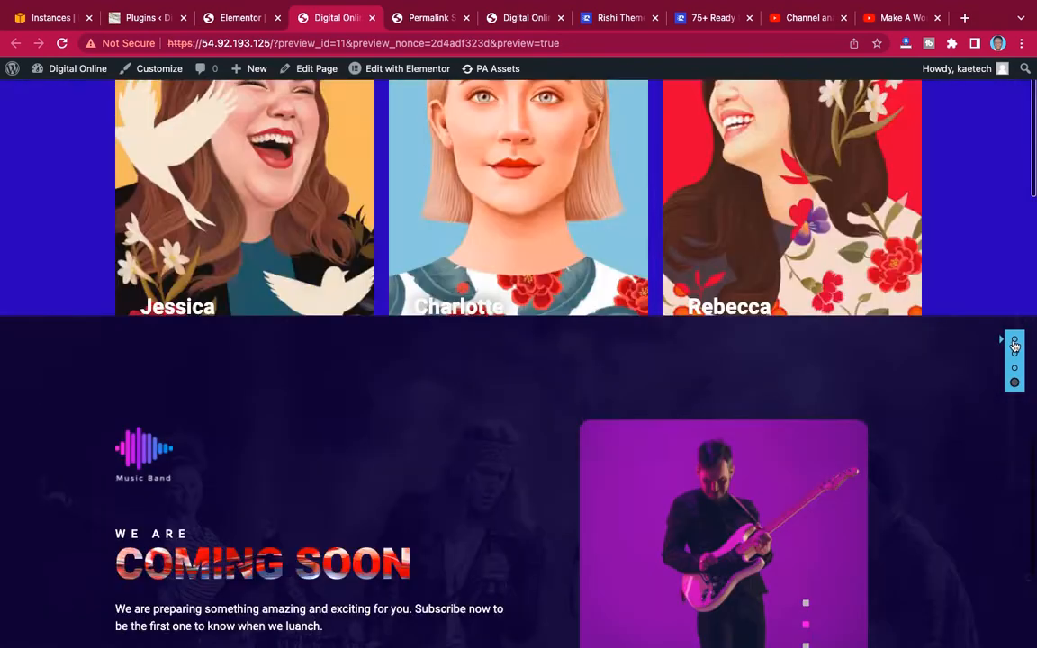
Examine in the preview how the navigation dots move back to the Home section and on through the other sections.
left_click(1015, 340)
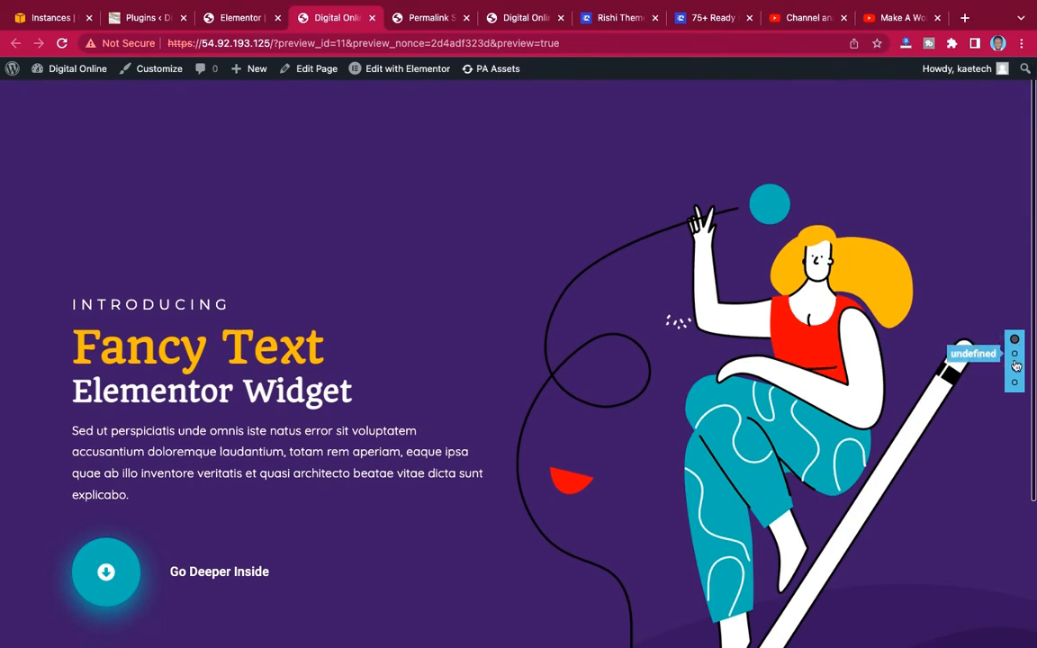
left_click(1016, 356)
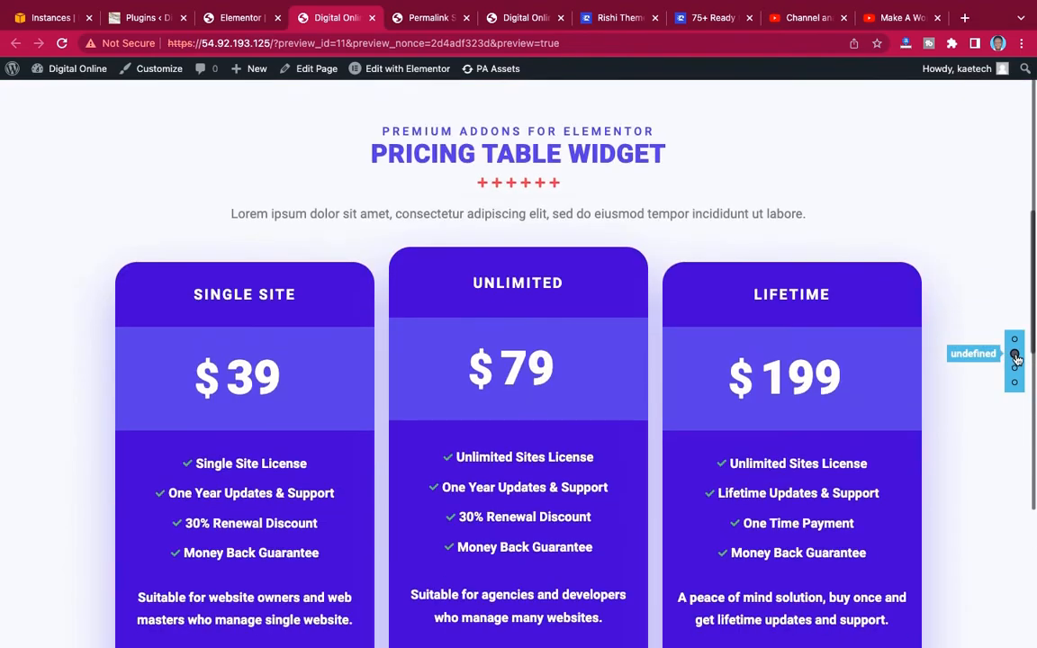
left_click(1015, 370)
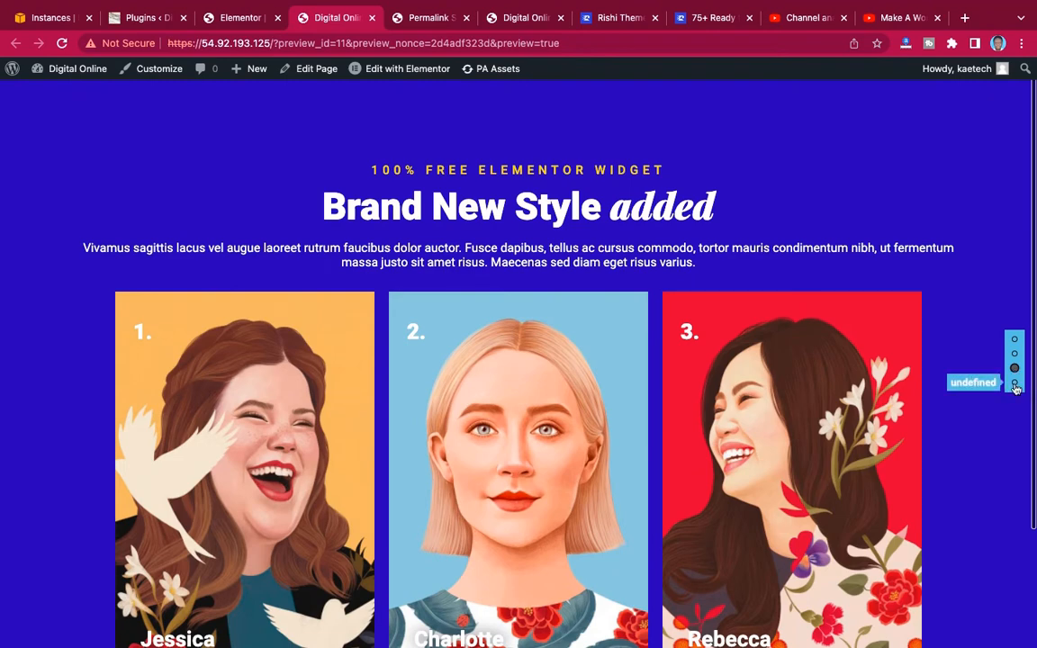
left_click(1016, 384)
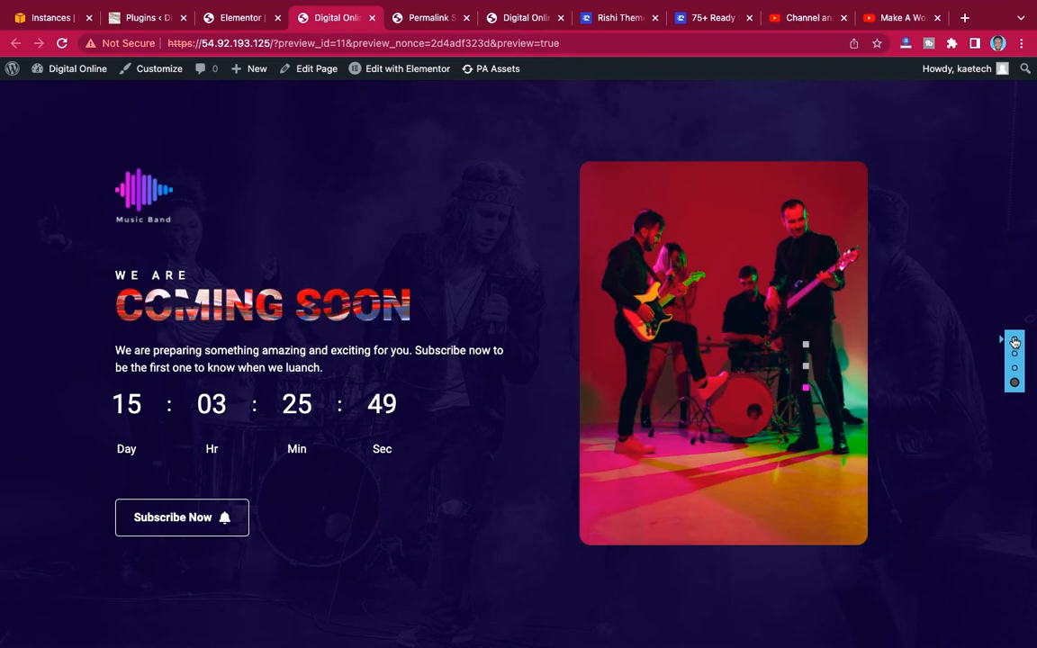
left_click(1016, 341)
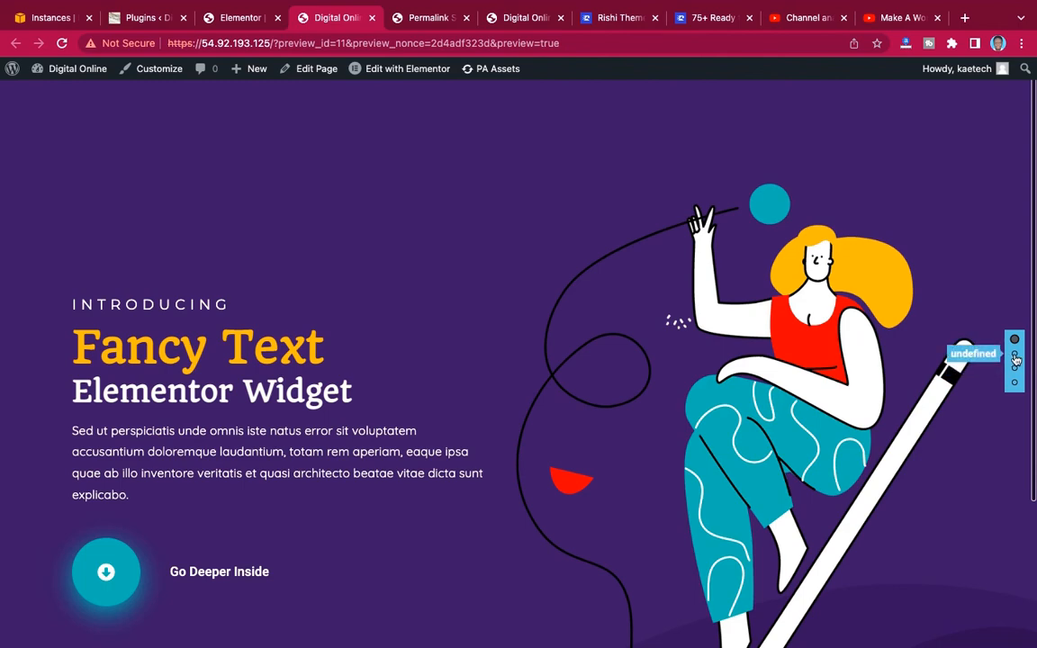
left_click(1016, 356)
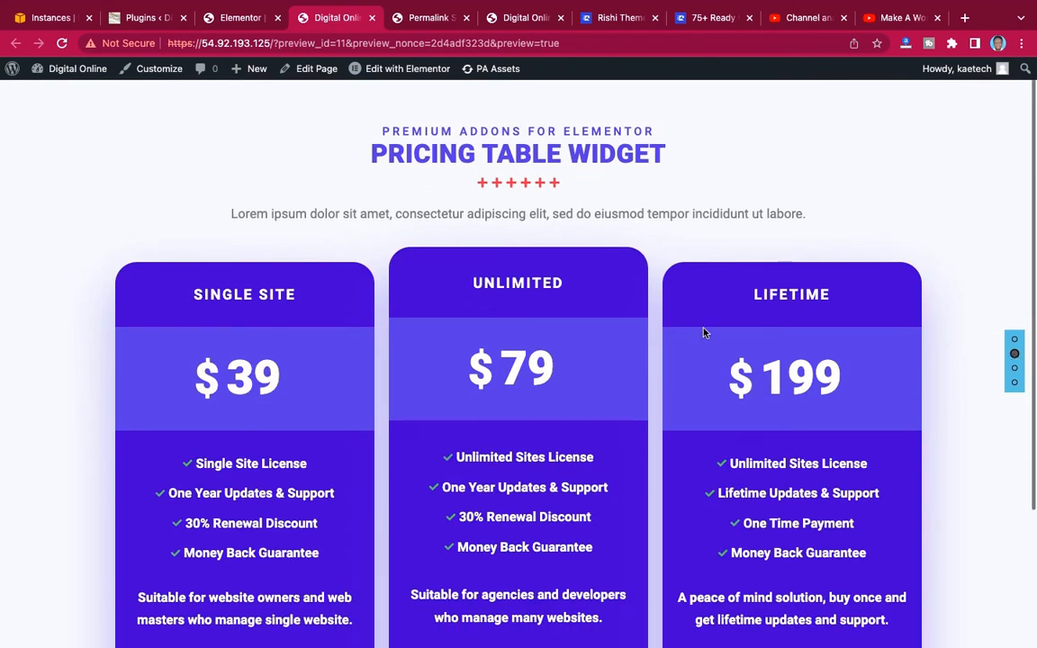
left_click(1016, 368)
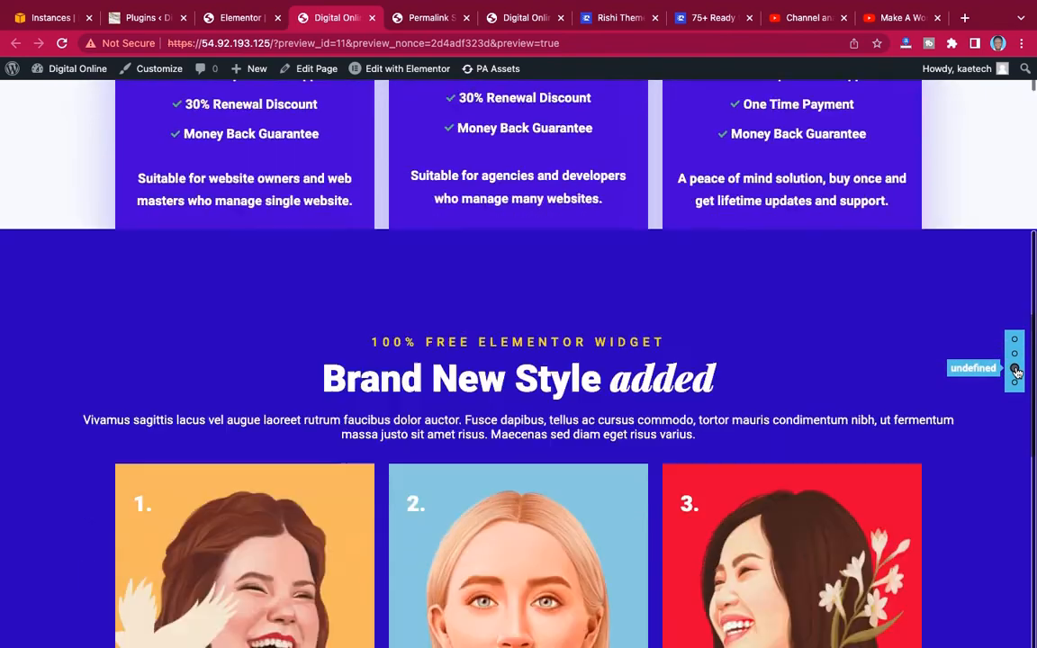
left_click(1014, 341)
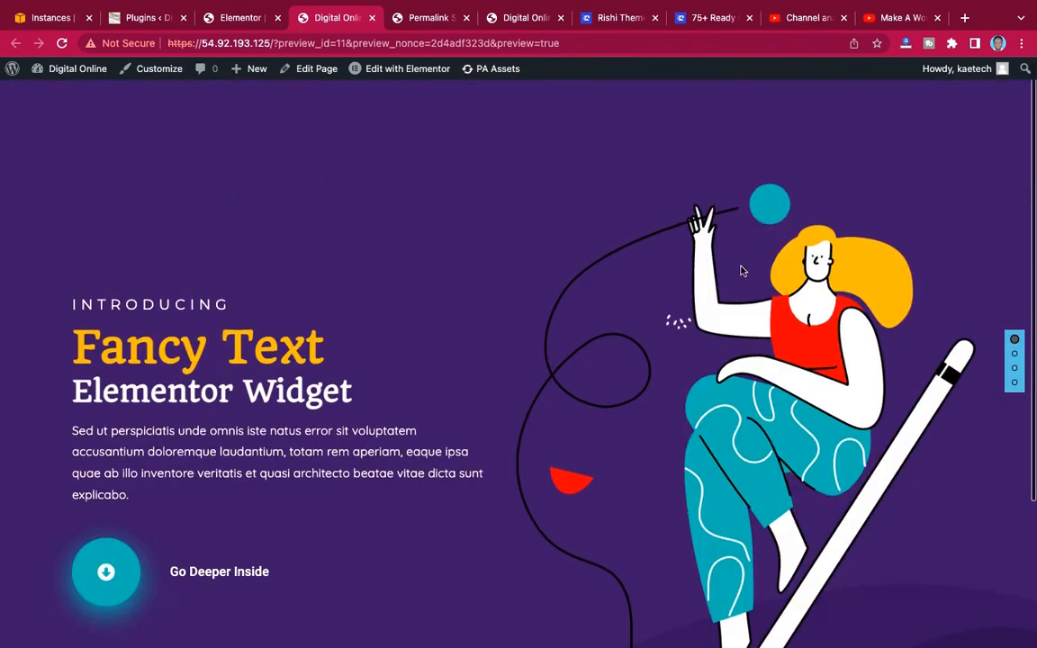
left_click(1015, 354)
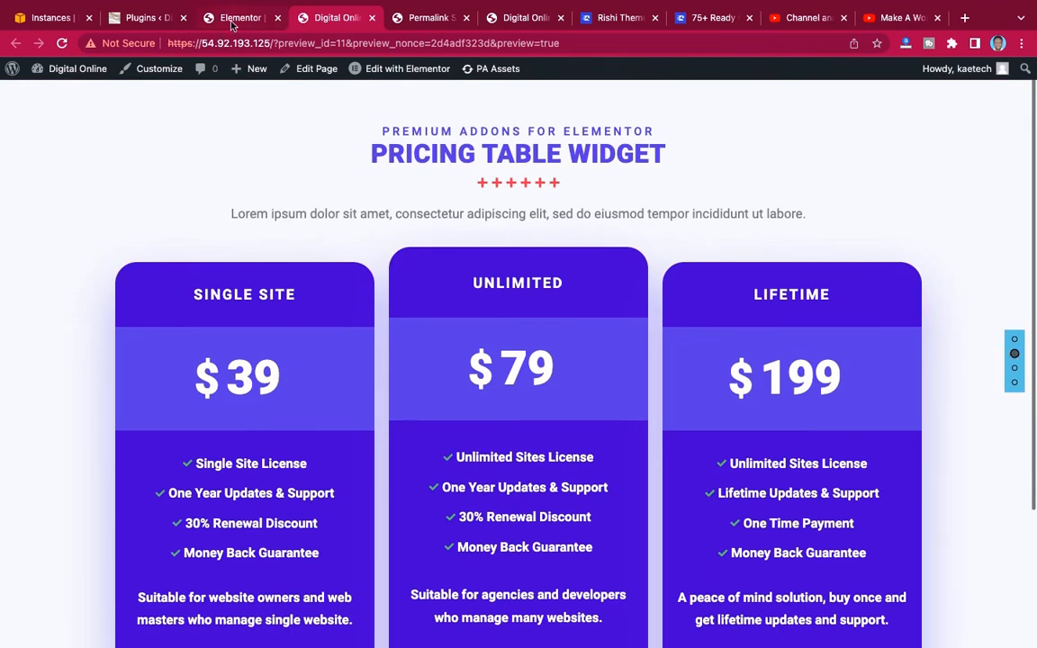
Return to the Elementor editor, change the second section item's template from Pricing to Section 2 and check the scroll transitions on the canvas.
left_click(236, 18)
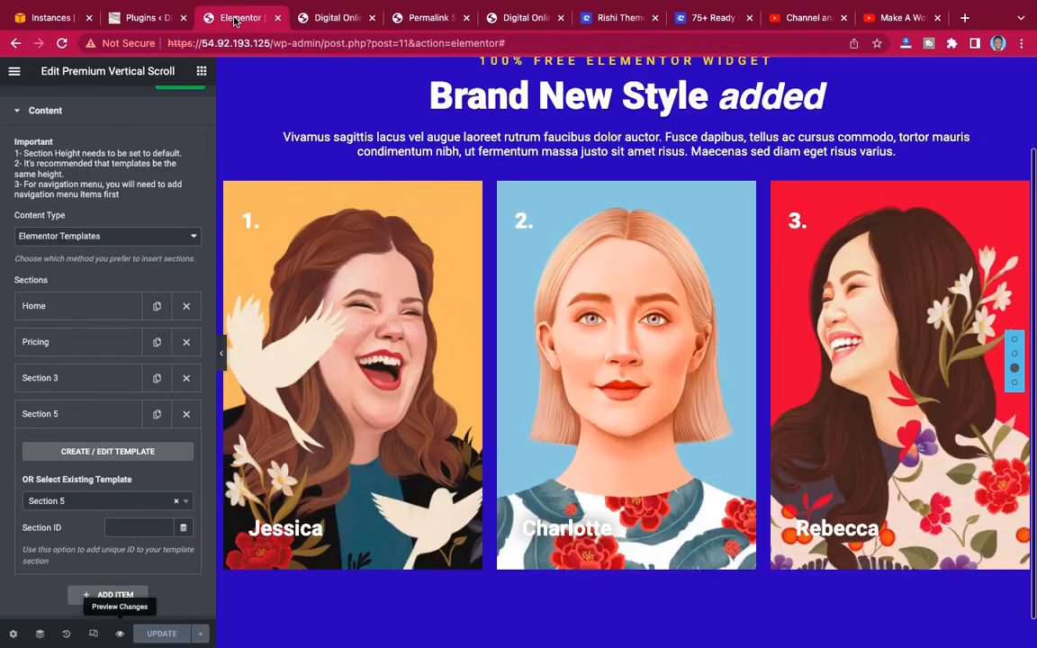
scroll(617, 216, "up", 1)
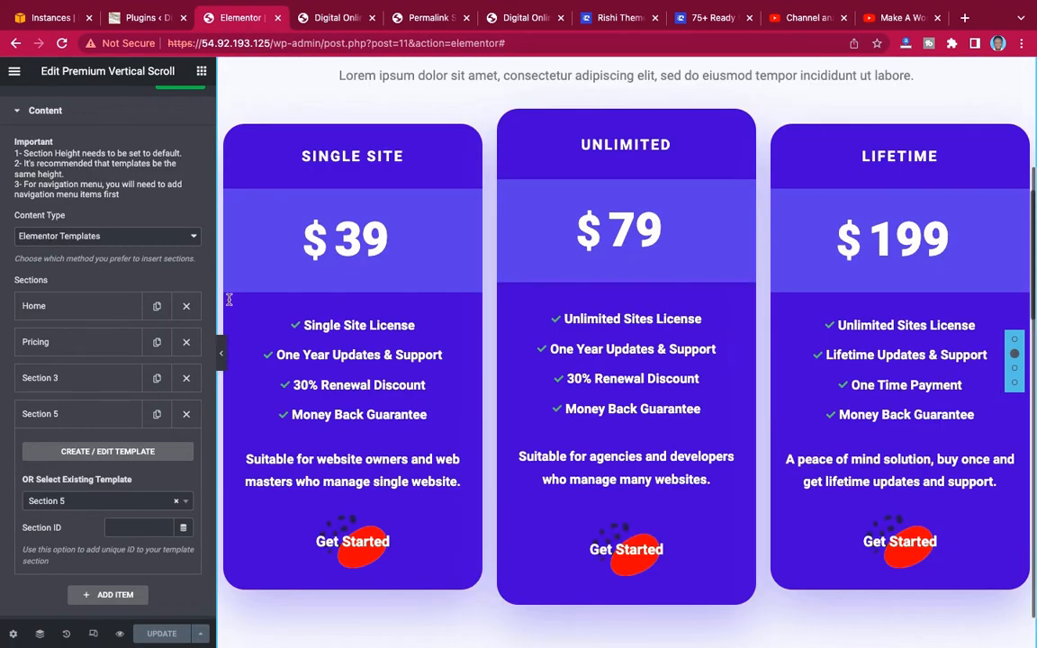
left_click(81, 342)
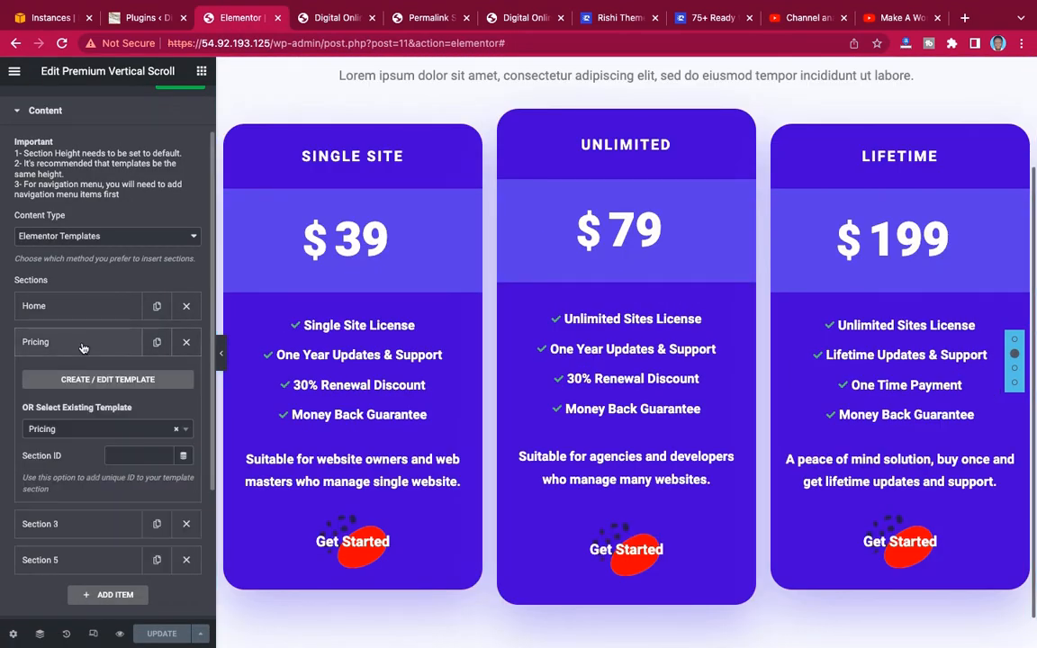
left_click(94, 430)
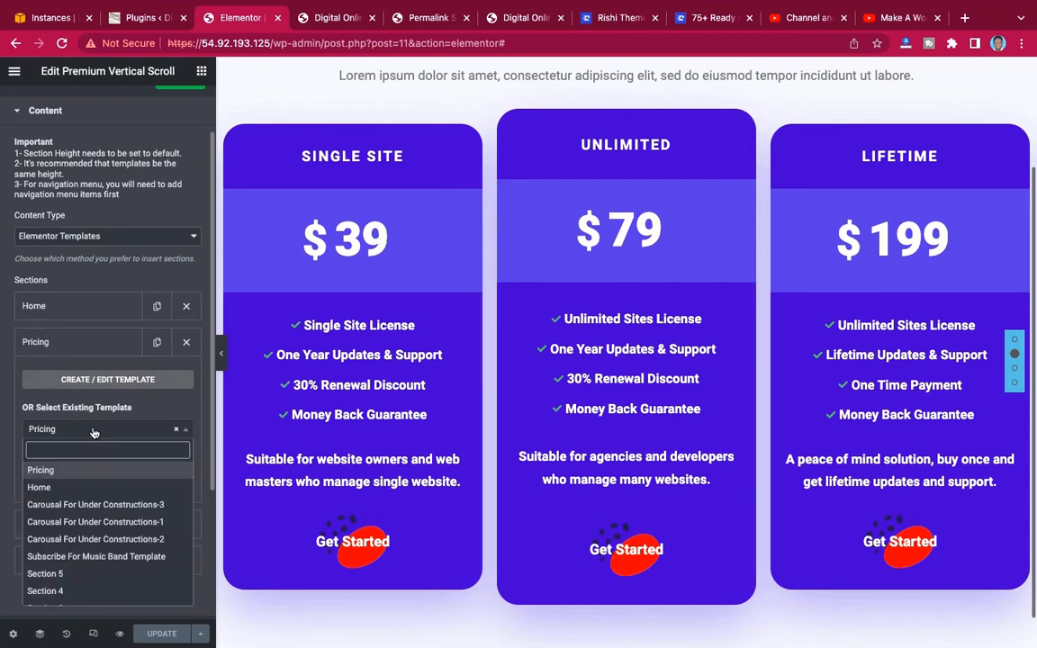
scroll(81, 502, "down", 2)
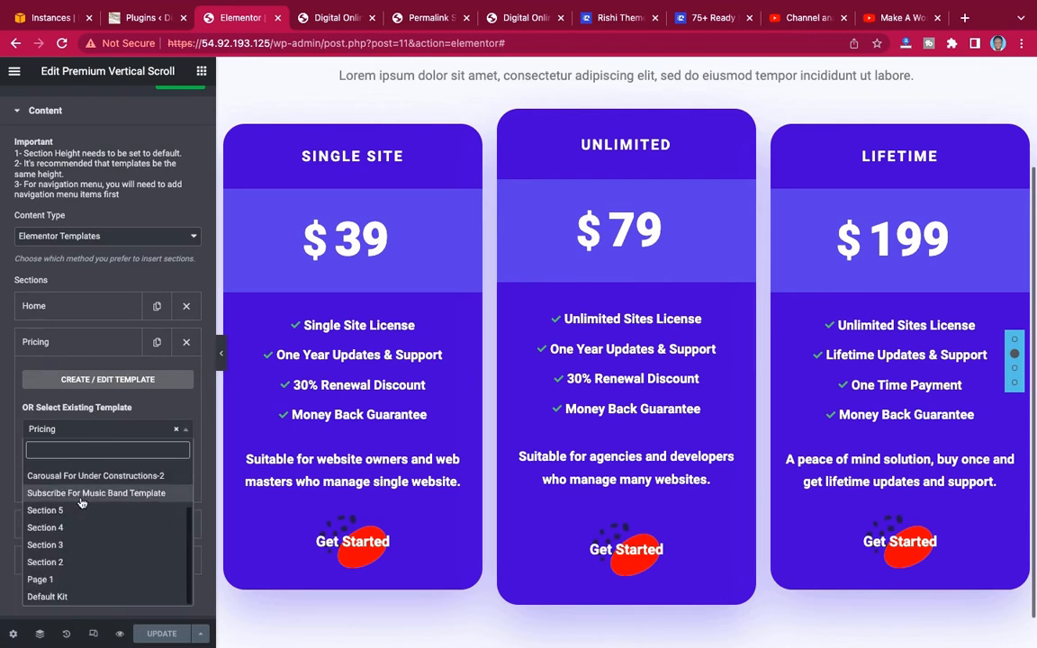
left_click(59, 563)
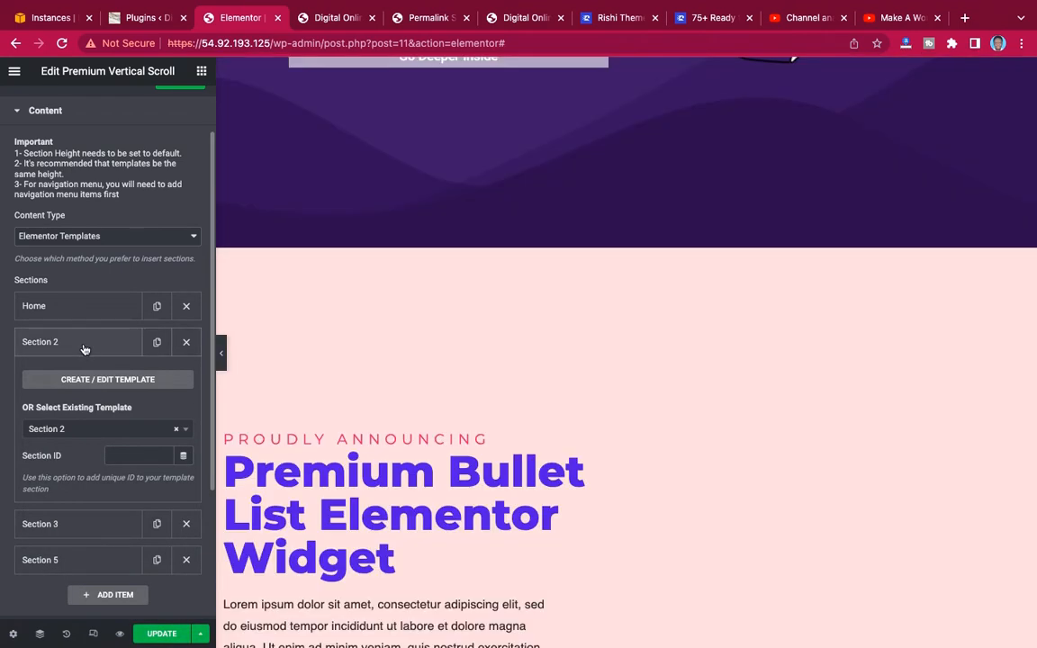
left_click(84, 347)
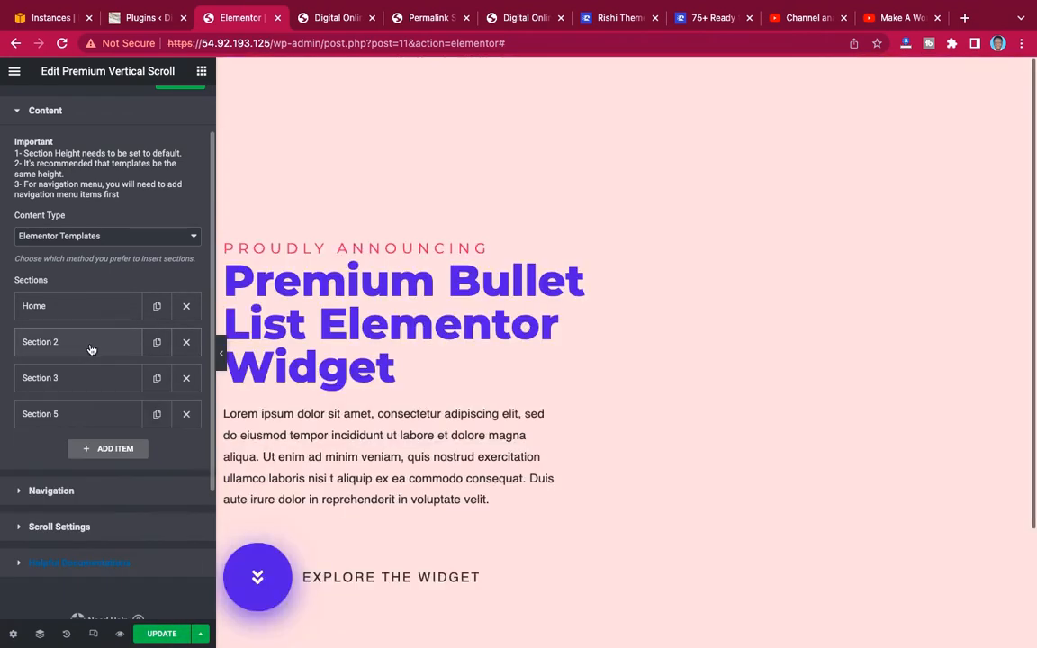
scroll(697, 344, "down", 3)
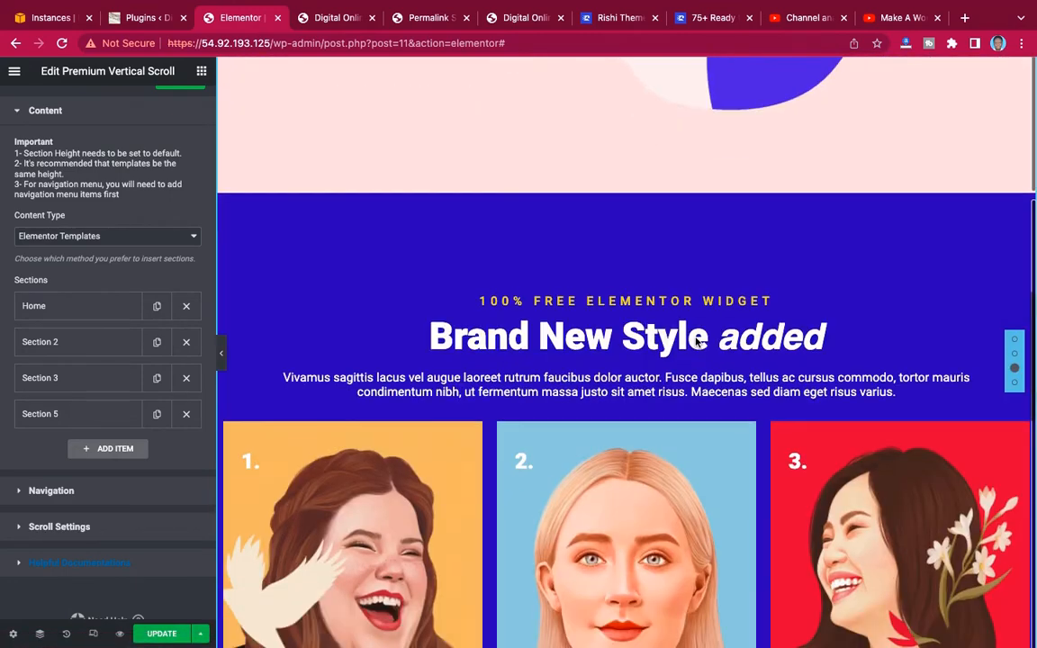
scroll(695, 341, "up", 5)
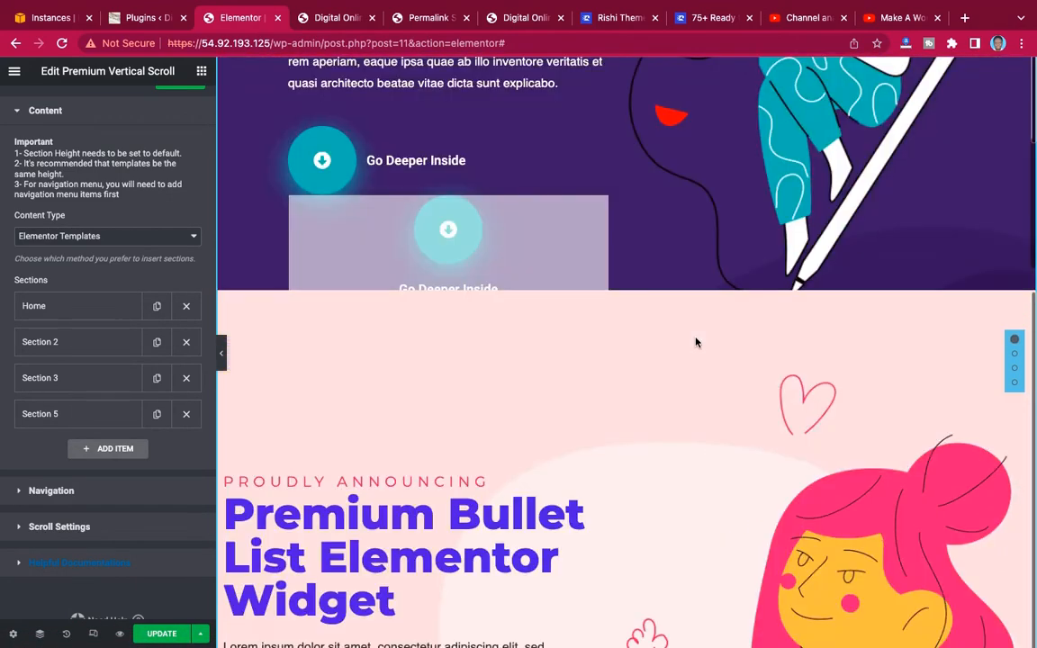
scroll(695, 341, "down", 2)
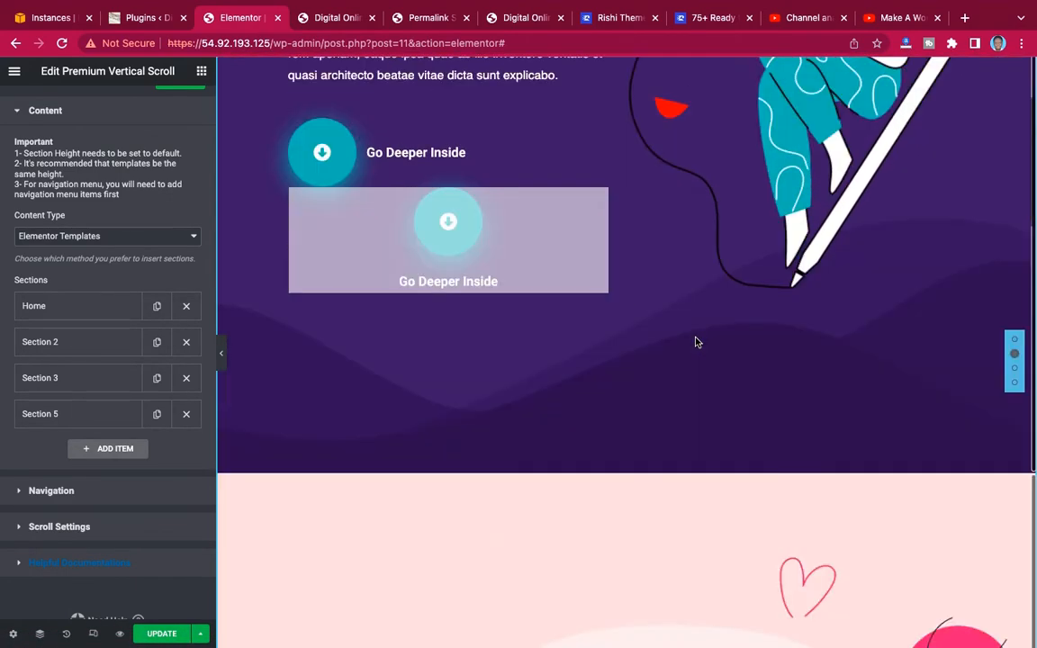
scroll(695, 341, "down", 2)
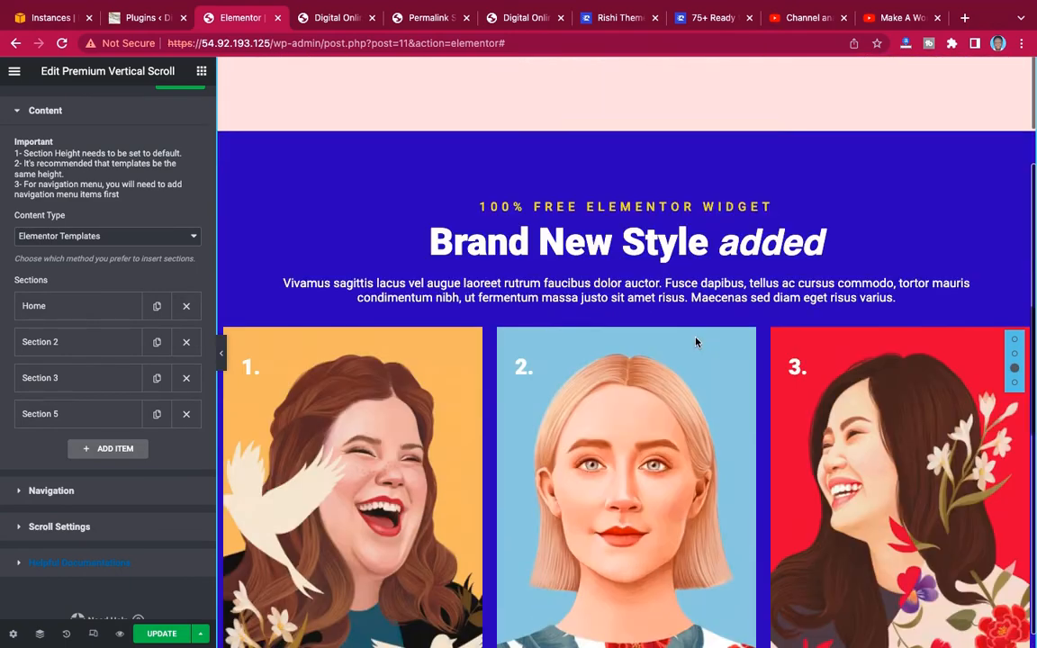
scroll(695, 341, "down", 2)
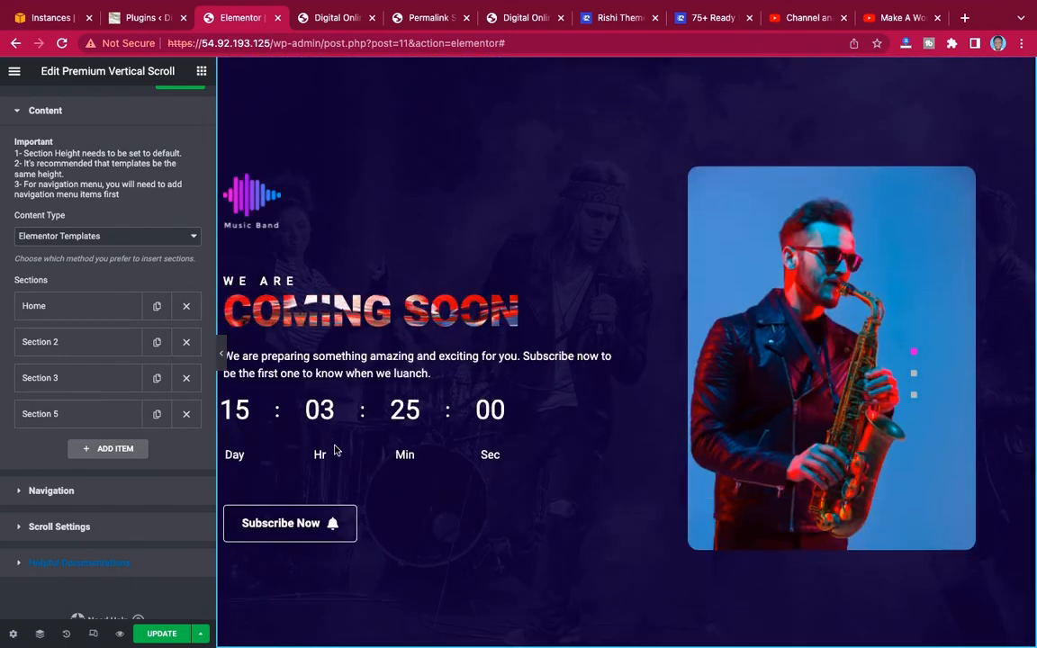
Update the page, open its refreshed preview and scroll through all four sections to check the transitions.
left_click(165, 635)
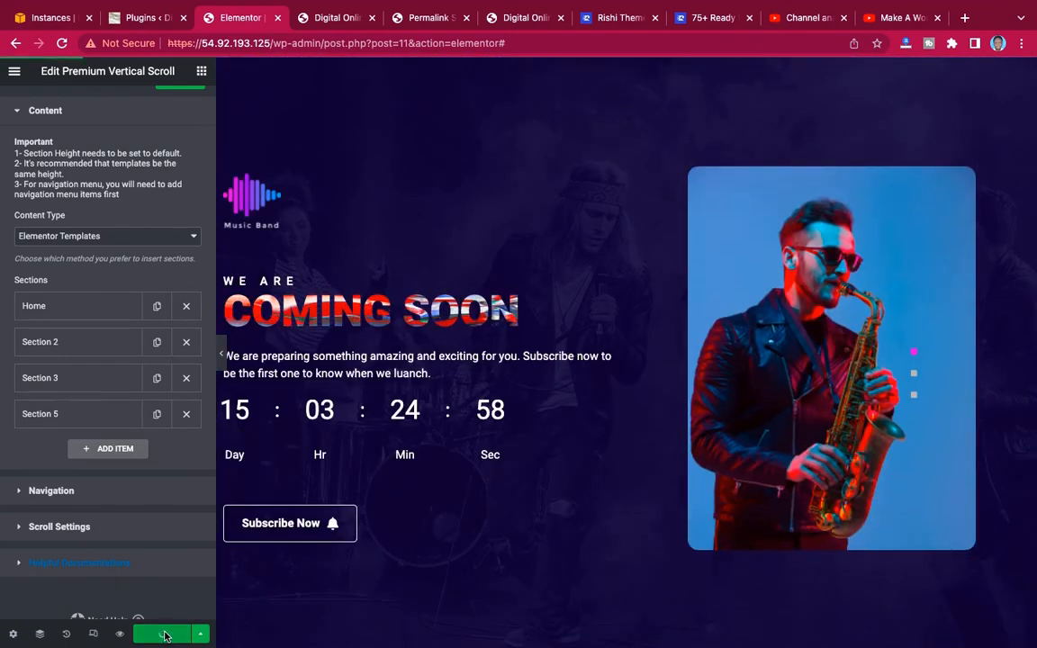
left_click(333, 18)
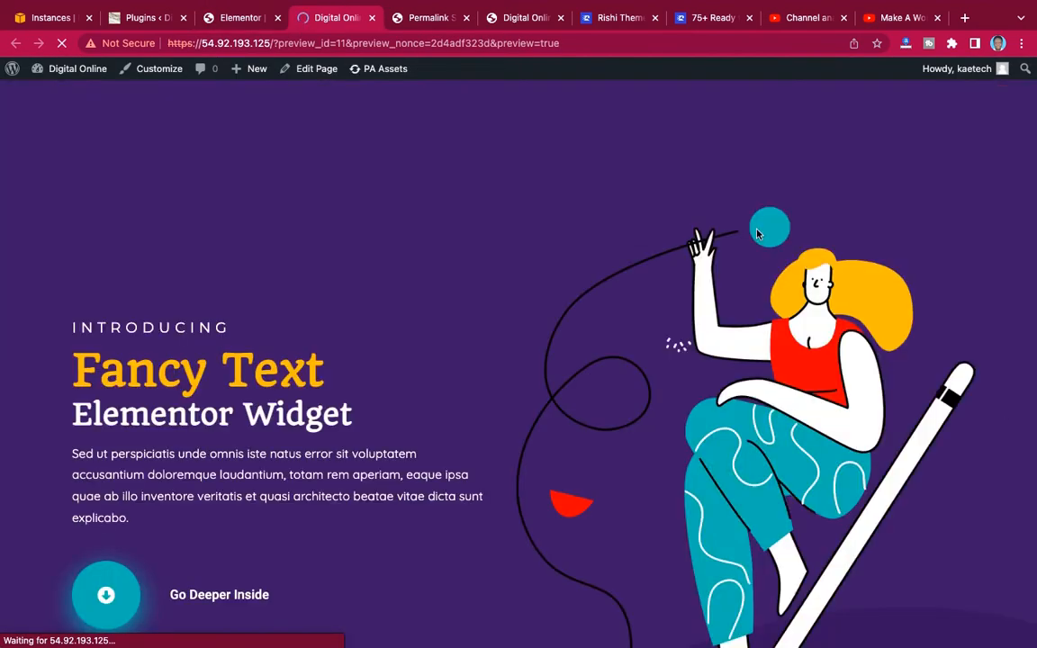
scroll(756, 234, "down", 4)
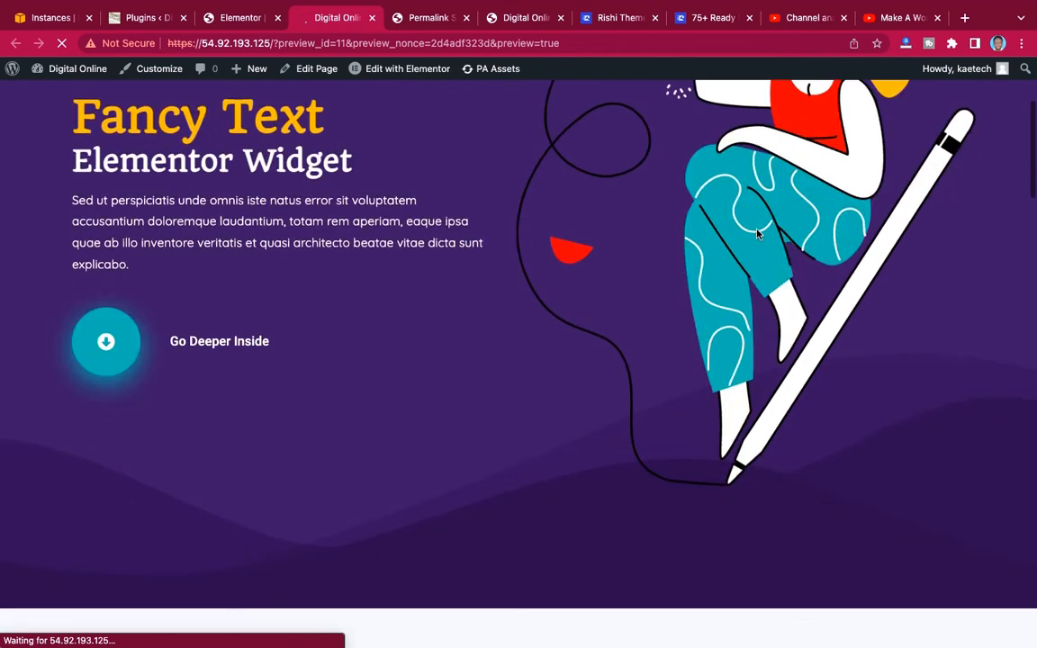
scroll(756, 234, "down", 2)
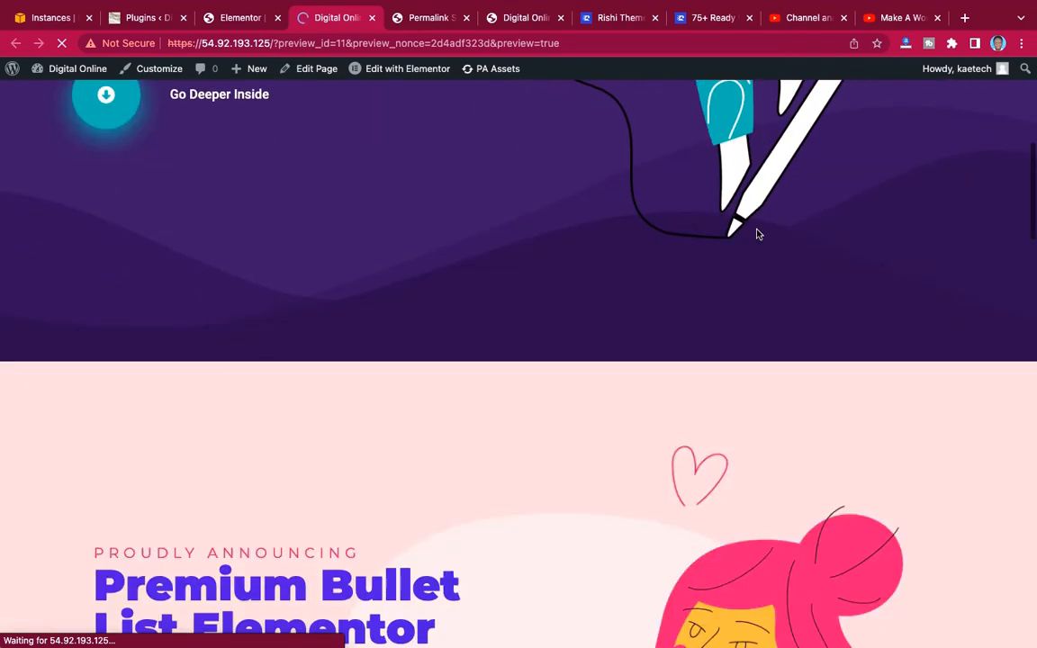
scroll(756, 234, "down", 2)
scroll(756, 234, "down", 12)
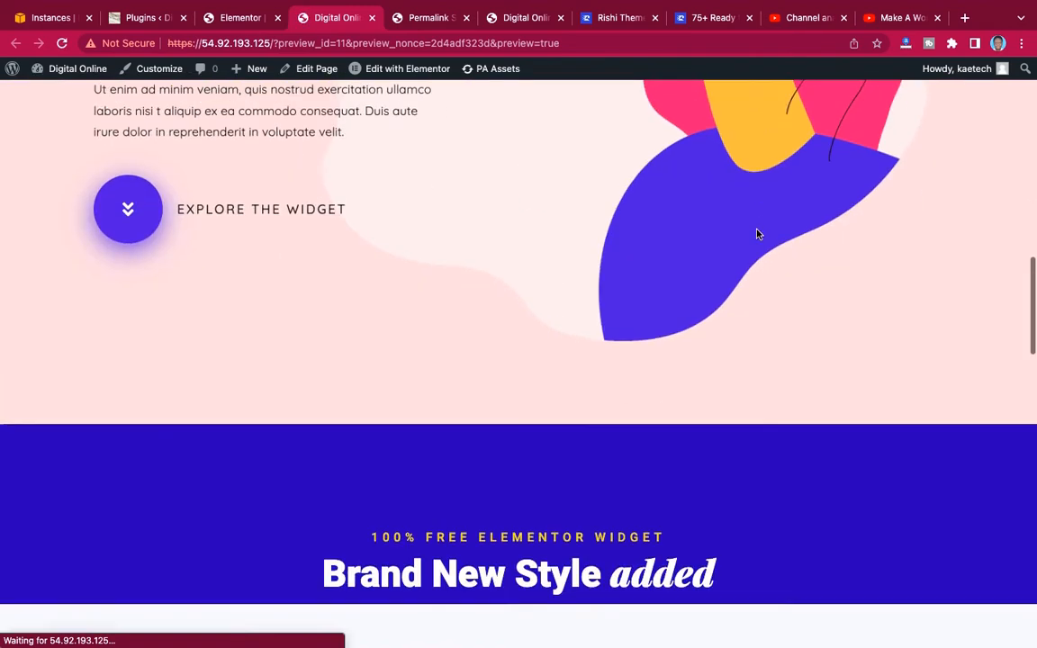
scroll(756, 234, "down", 5)
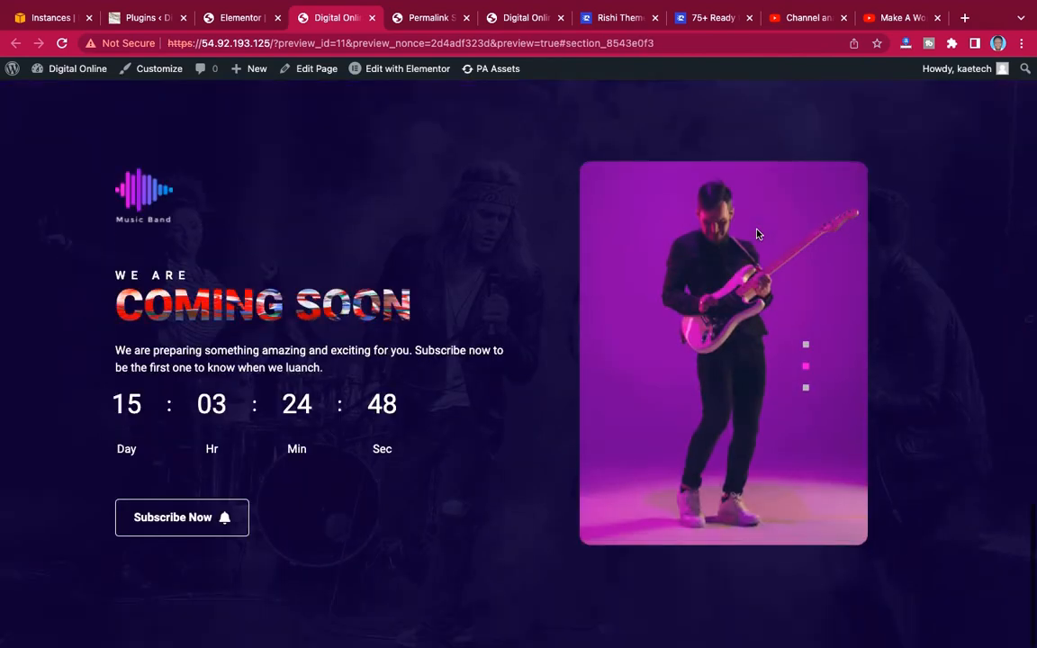
scroll(756, 234, "up", 5)
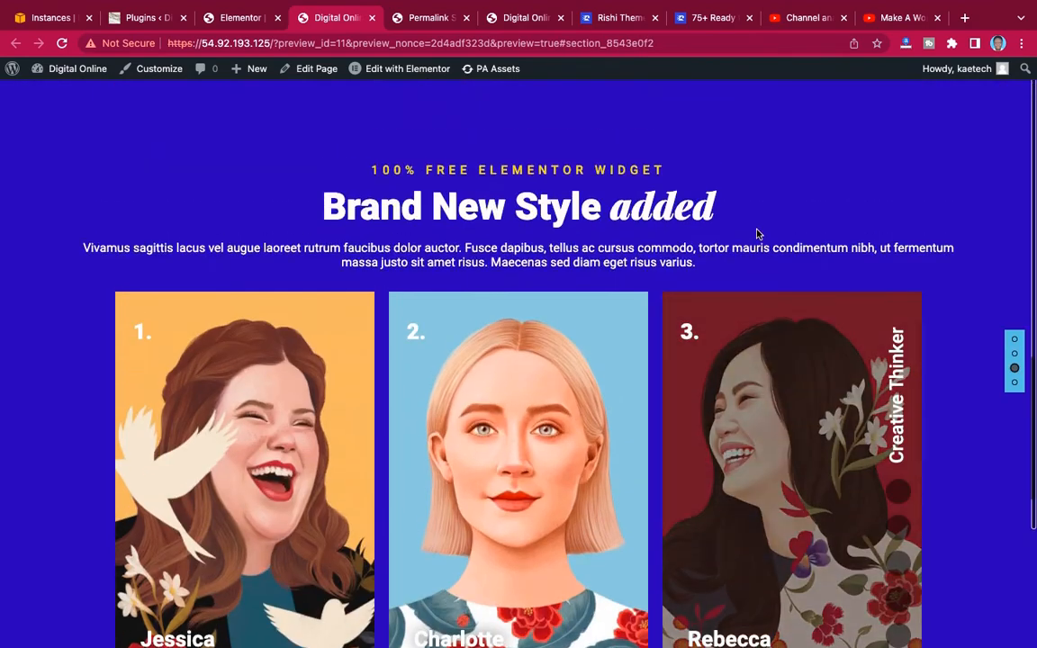
Check in the preview that the navigation dots lead to the second, third, fourth and Home sections.
left_click(1014, 355)
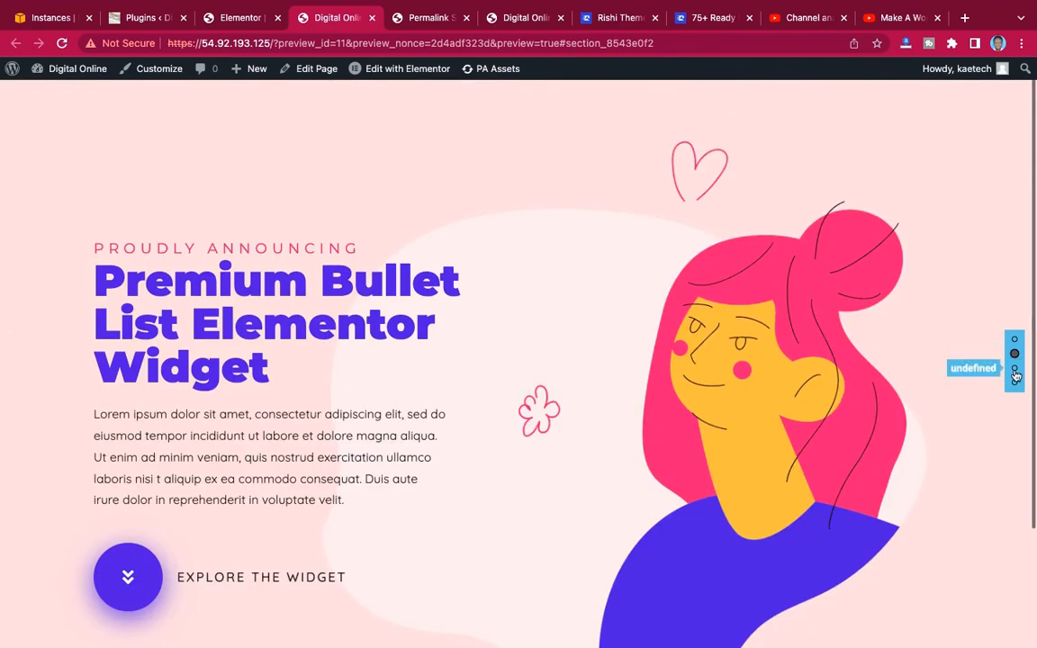
left_click(1014, 367)
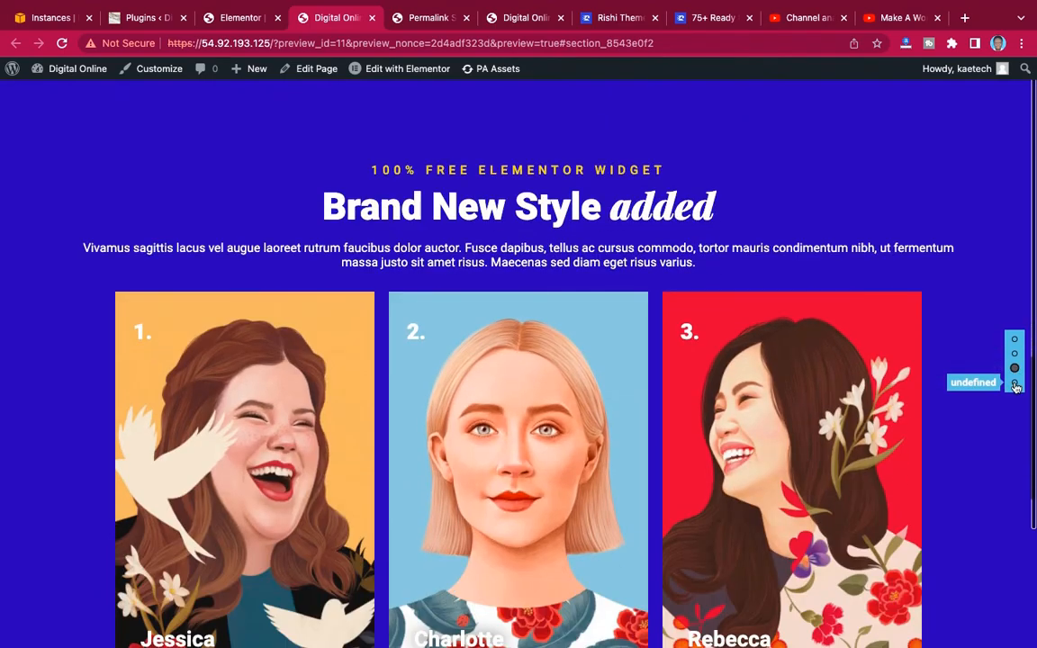
left_click(1015, 384)
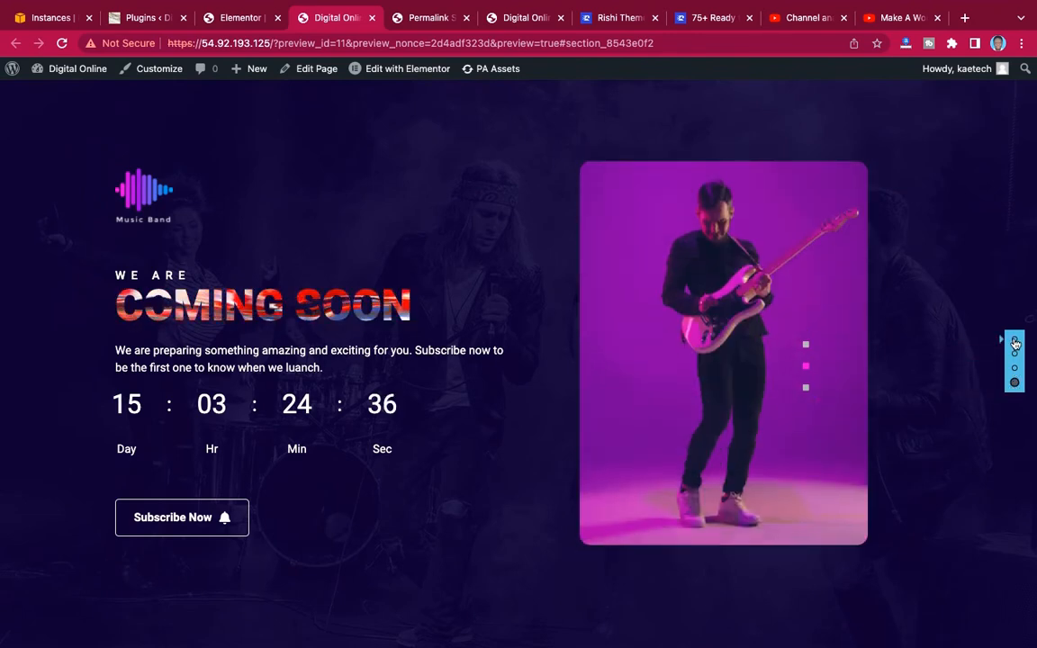
left_click(1015, 340)
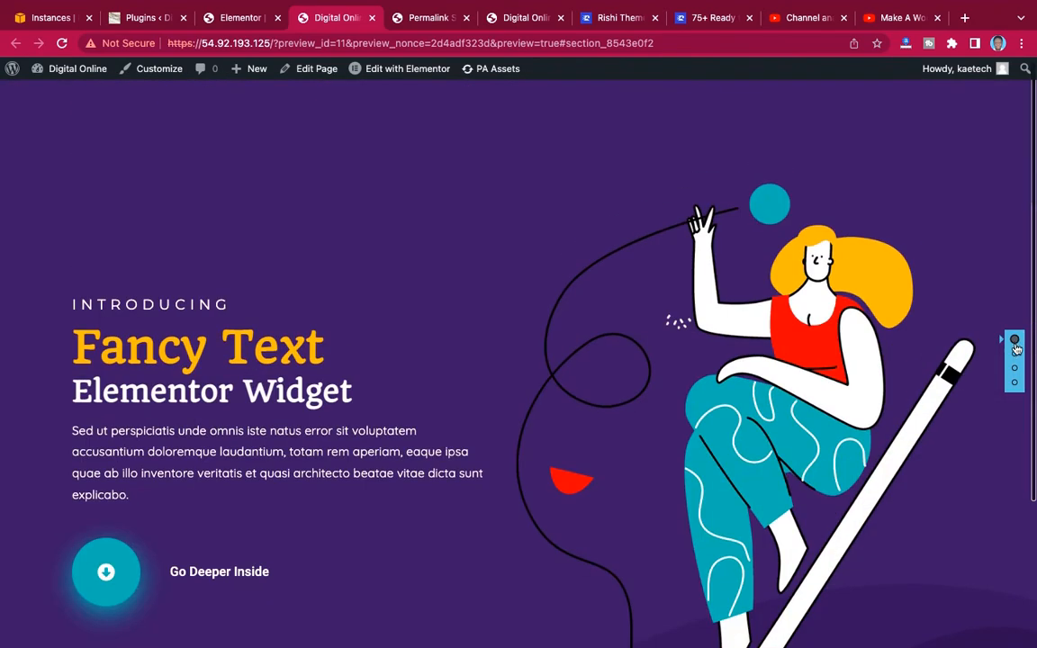
left_click(1014, 356)
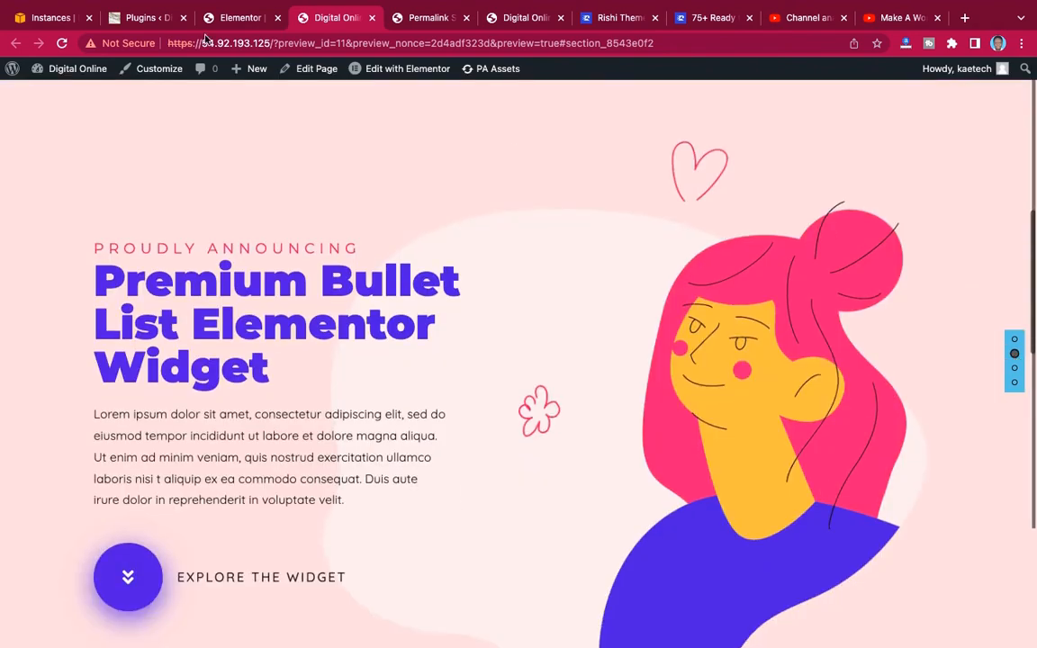
Return to the Elementor editor and enable the vertical scroll widget's Navigation Menu with its position set to Right.
left_click(232, 18)
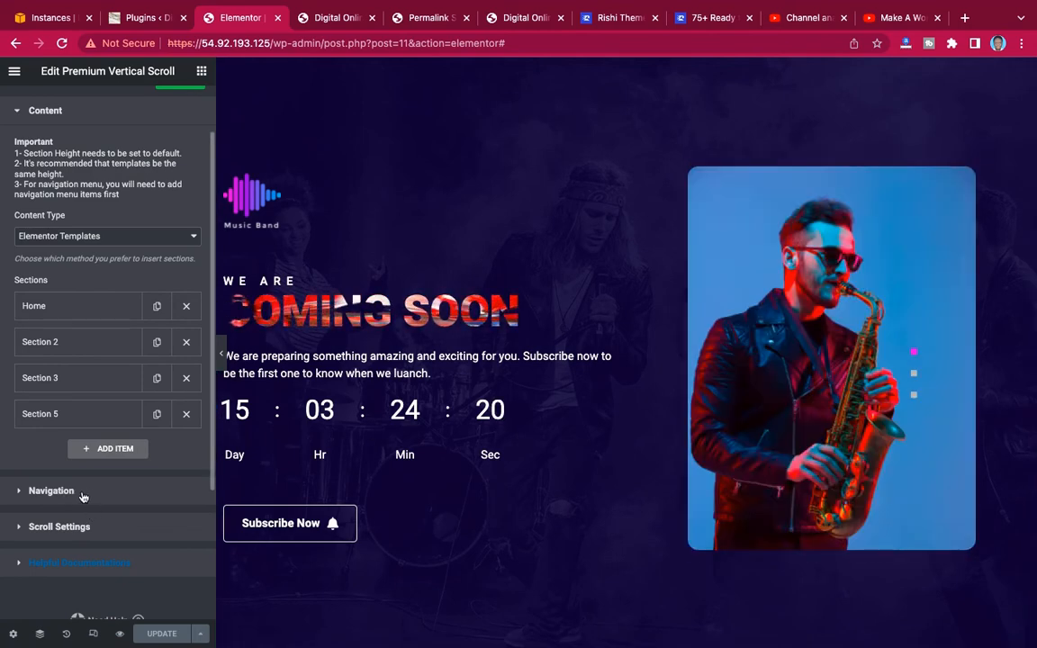
left_click(81, 493)
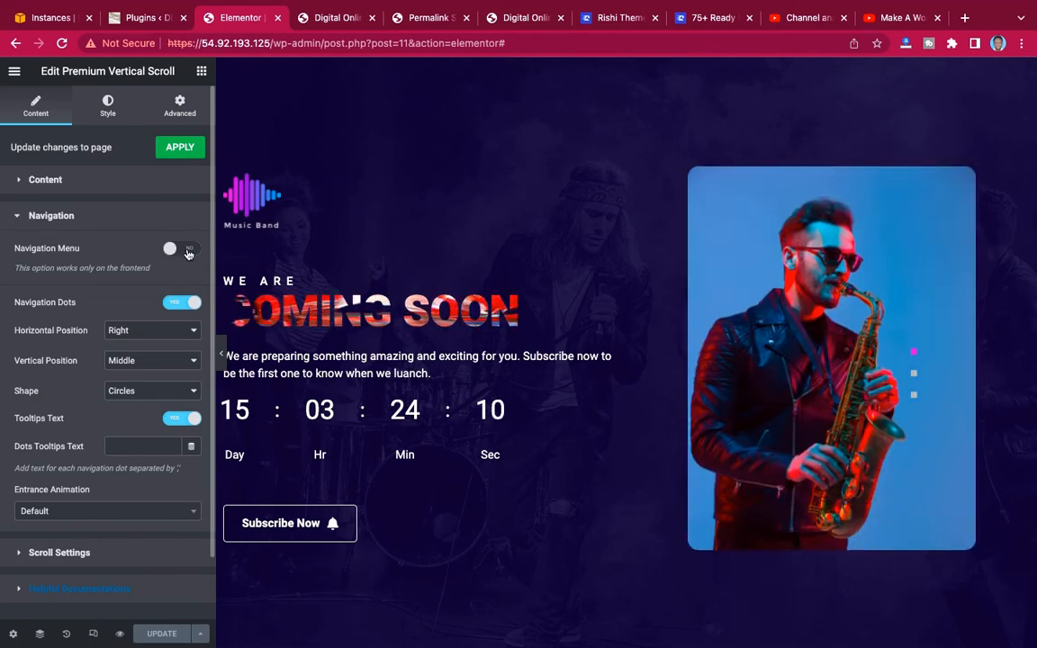
left_click(184, 249)
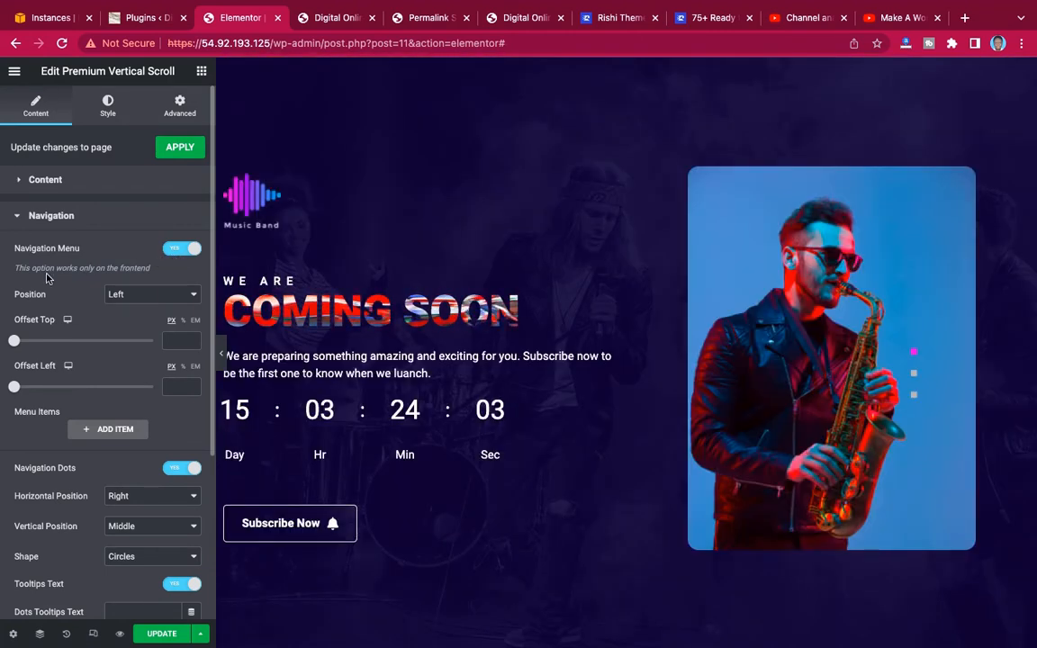
left_click(155, 295)
left_click(153, 310)
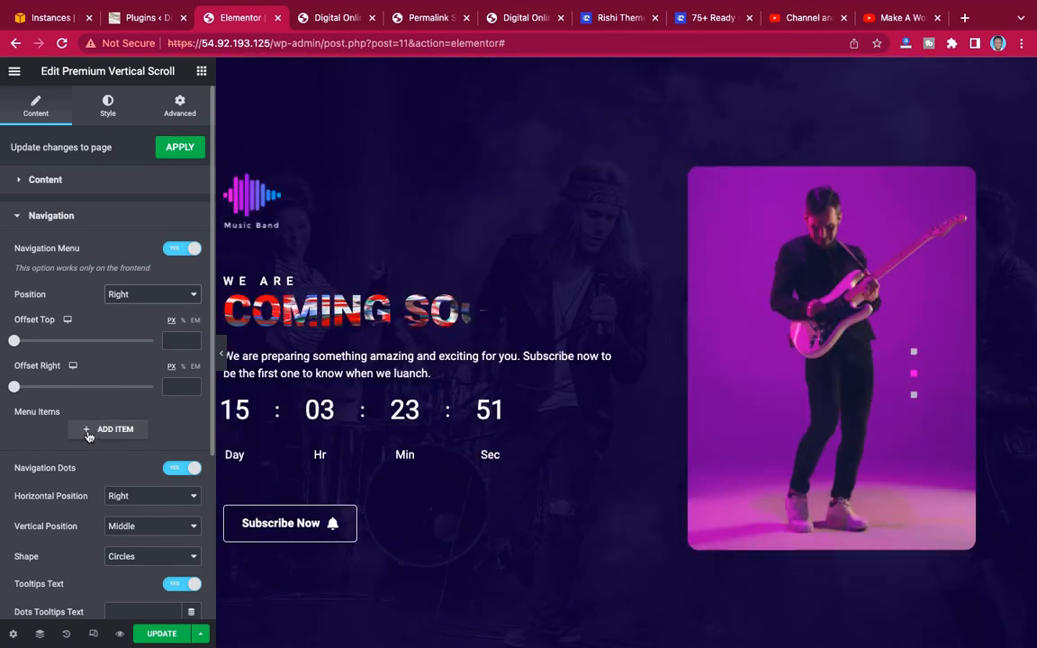
Add a first item named Home to the widget's navigation menu.
left_click(114, 429)
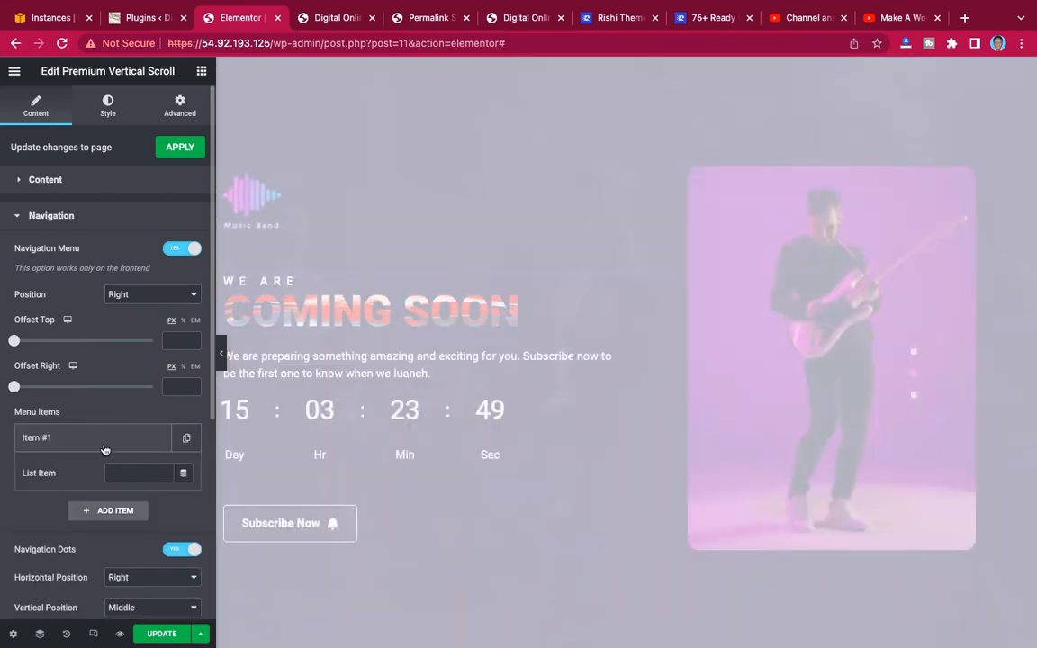
left_click(126, 471)
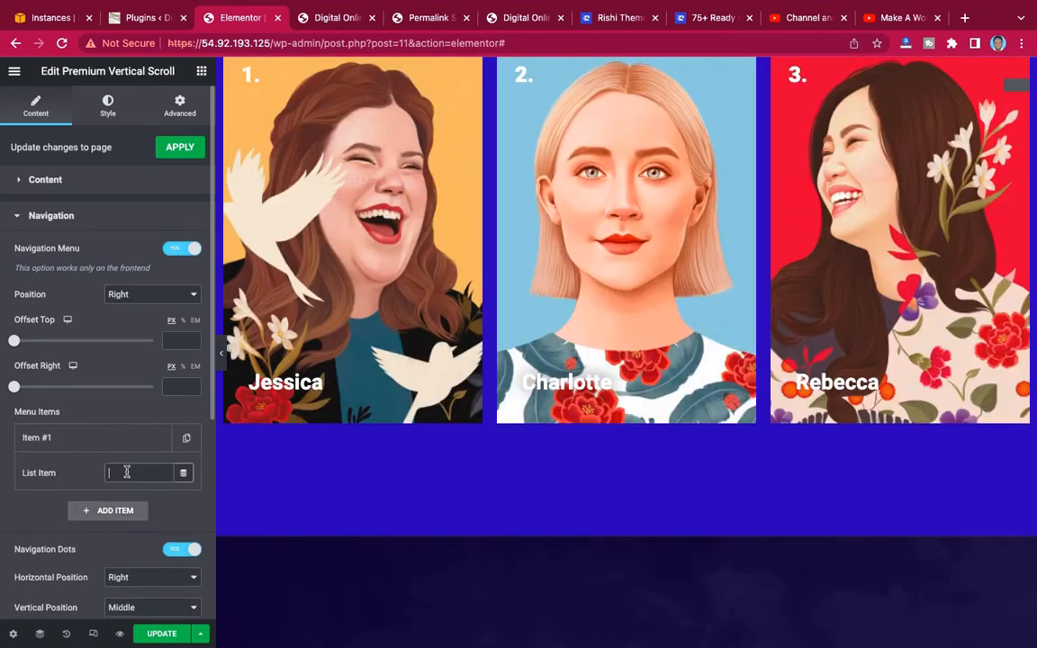
type("Home")
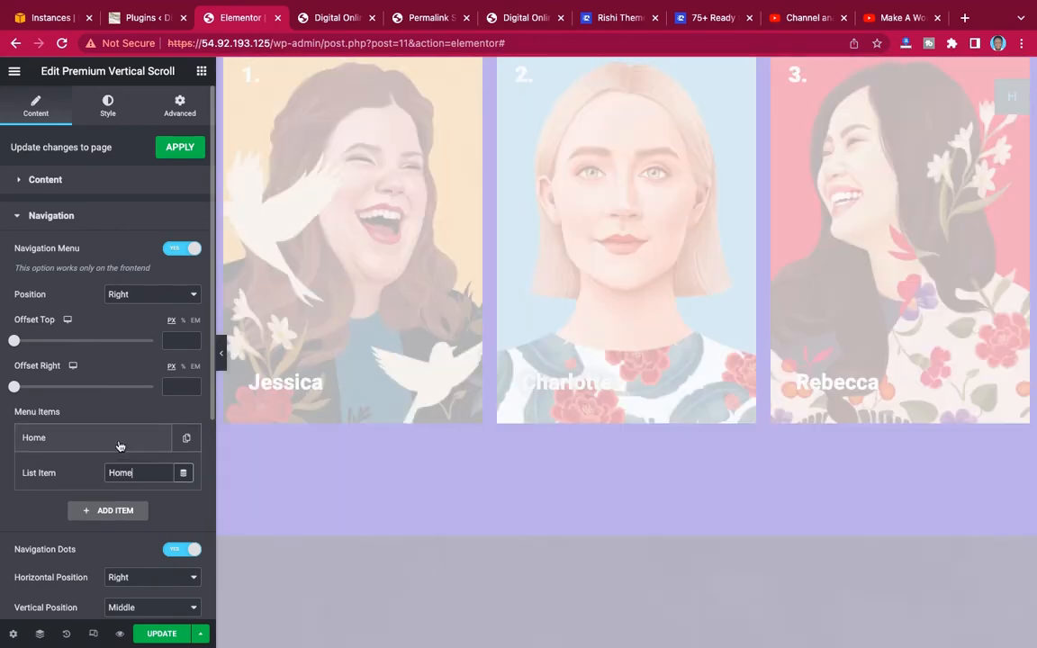
left_click(119, 446)
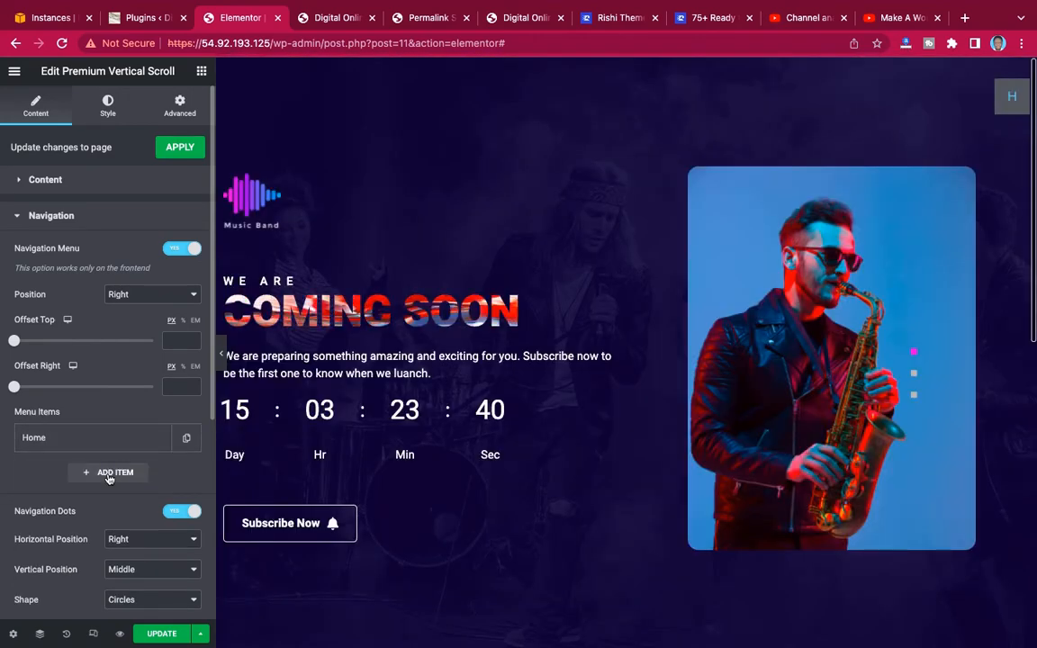
Add a second navigation menu item named About.
left_click(108, 473)
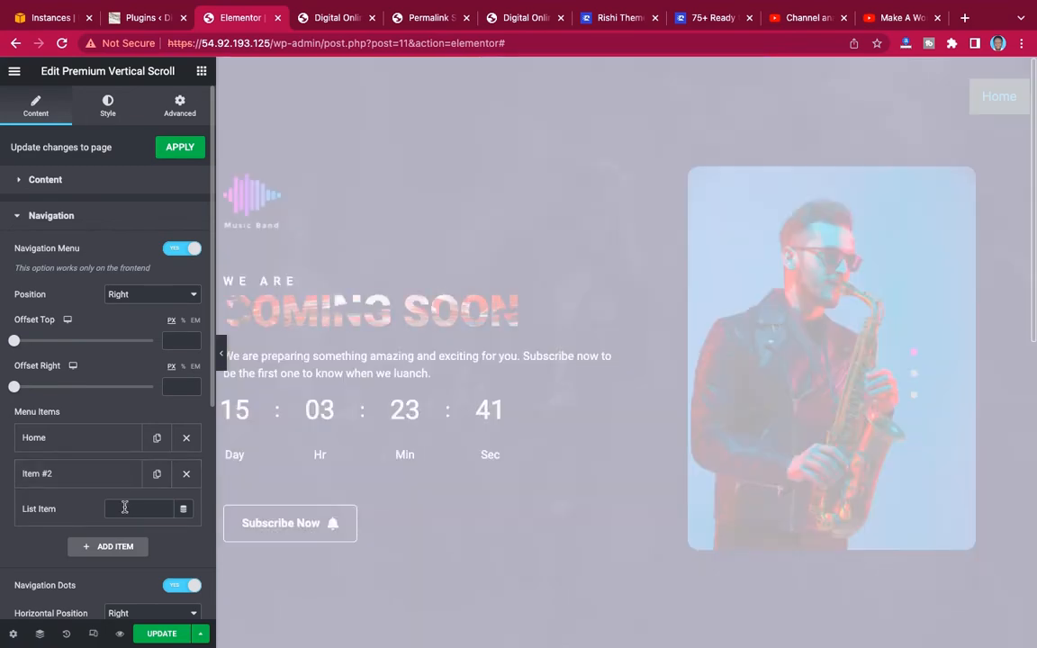
left_click(125, 511)
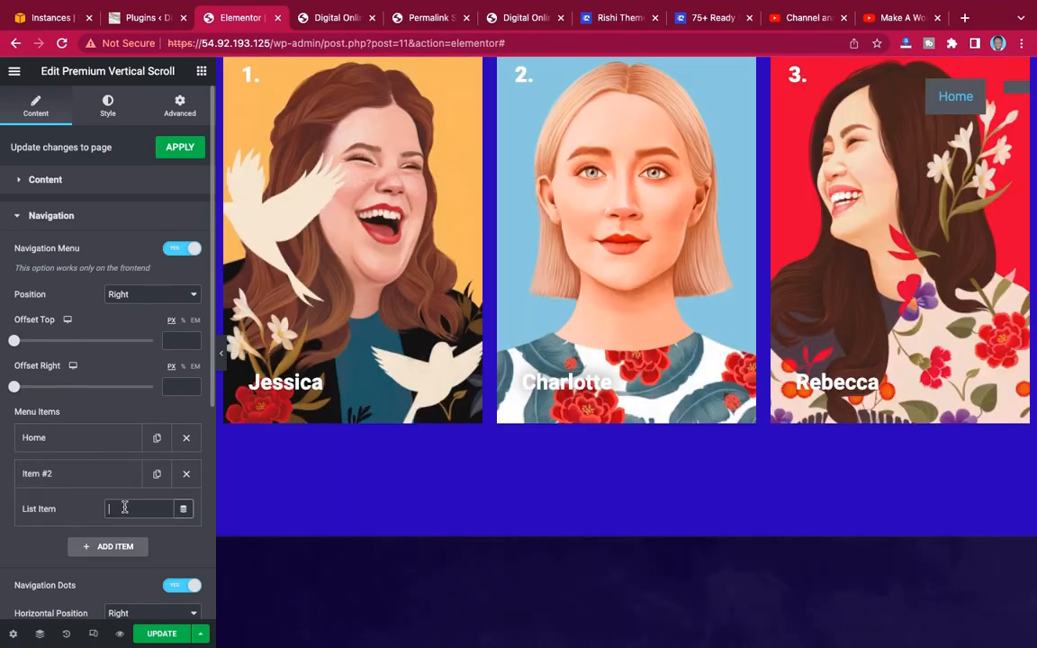
type("About")
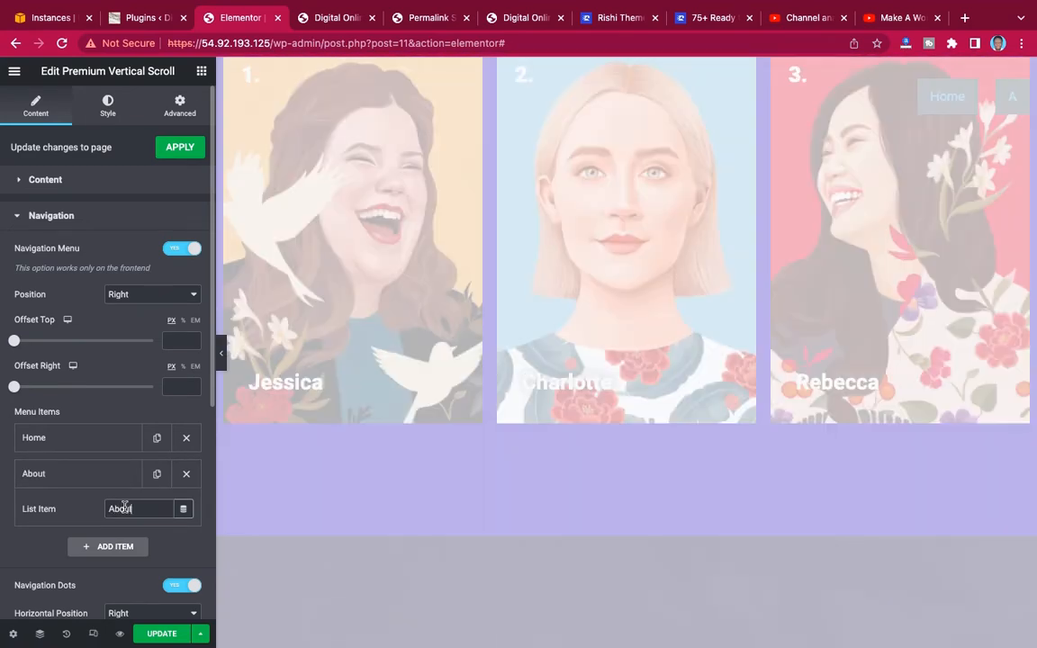
left_click(88, 474)
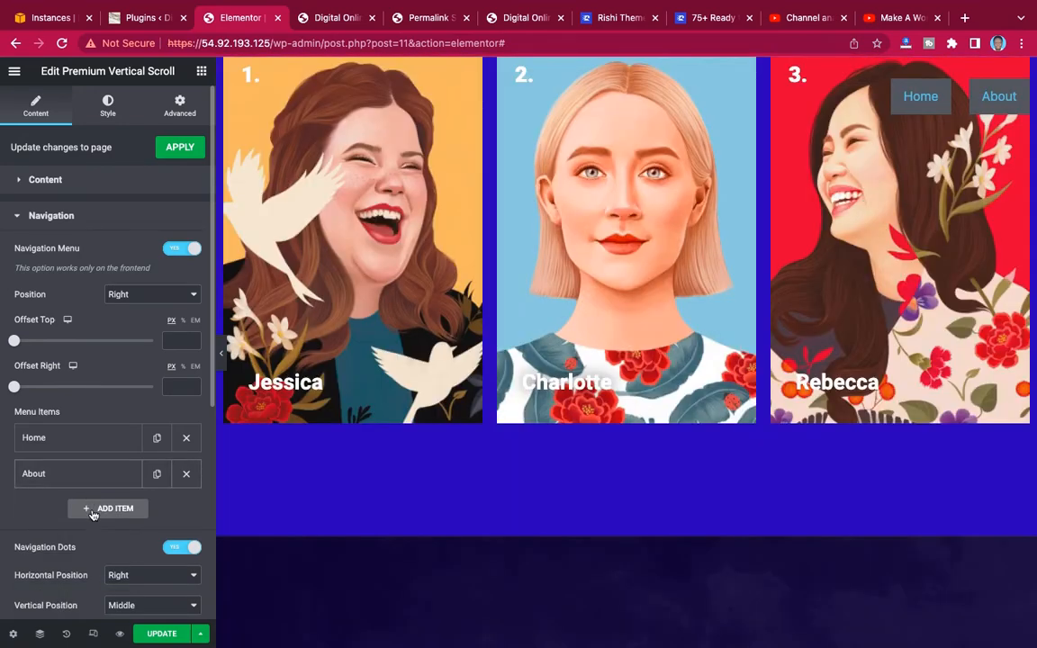
Add a third and a fourth navigation menu item named Team and Coming Soon.
left_click(99, 509)
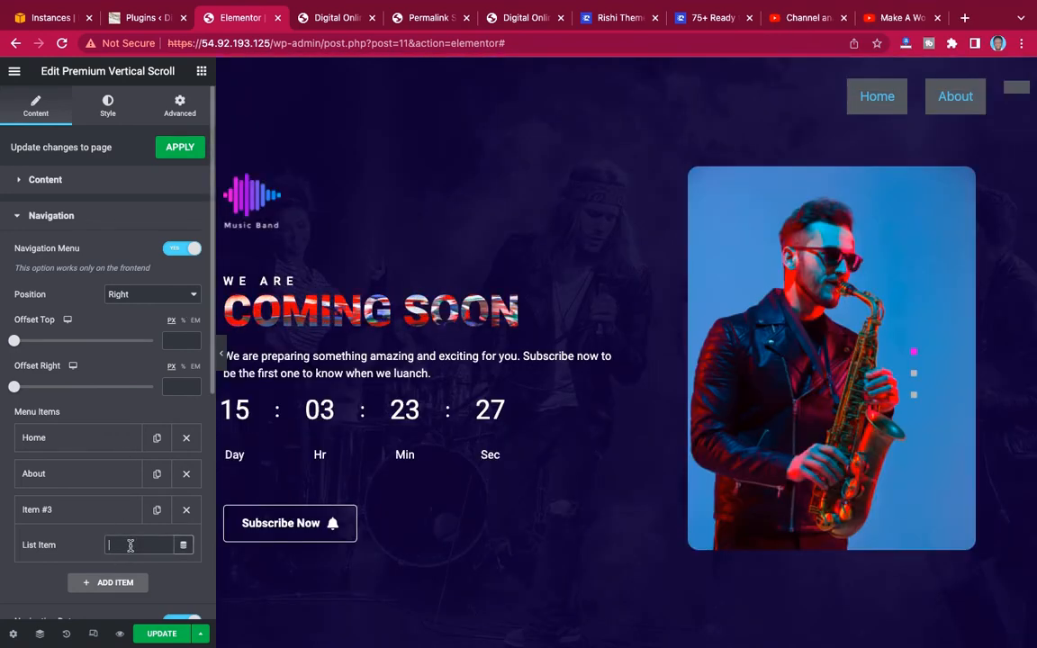
type("Team")
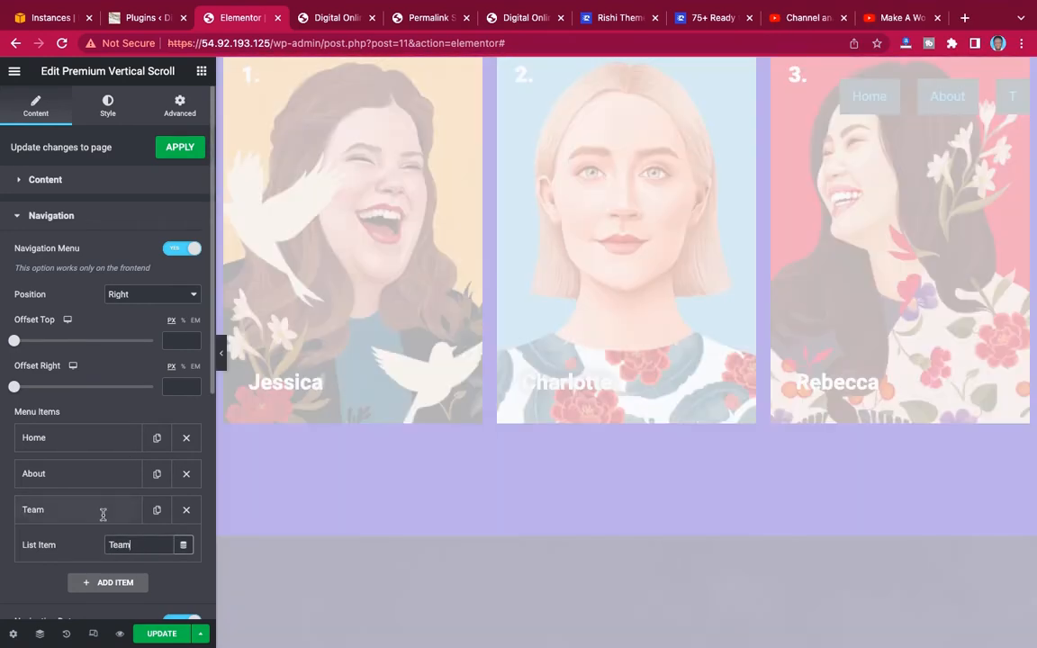
left_click(104, 520)
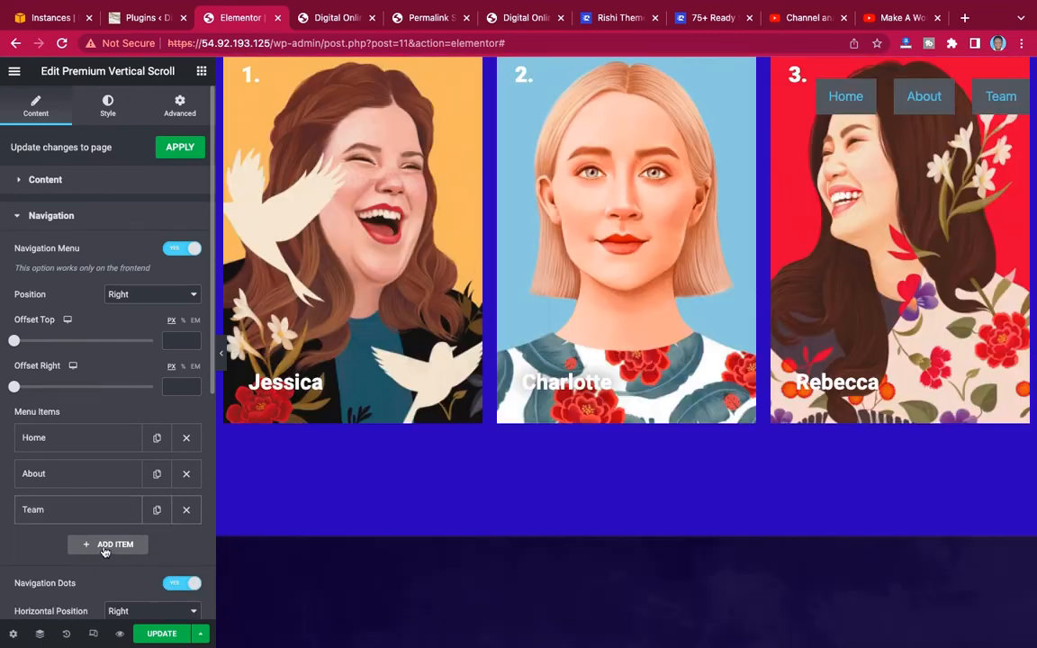
left_click(106, 546)
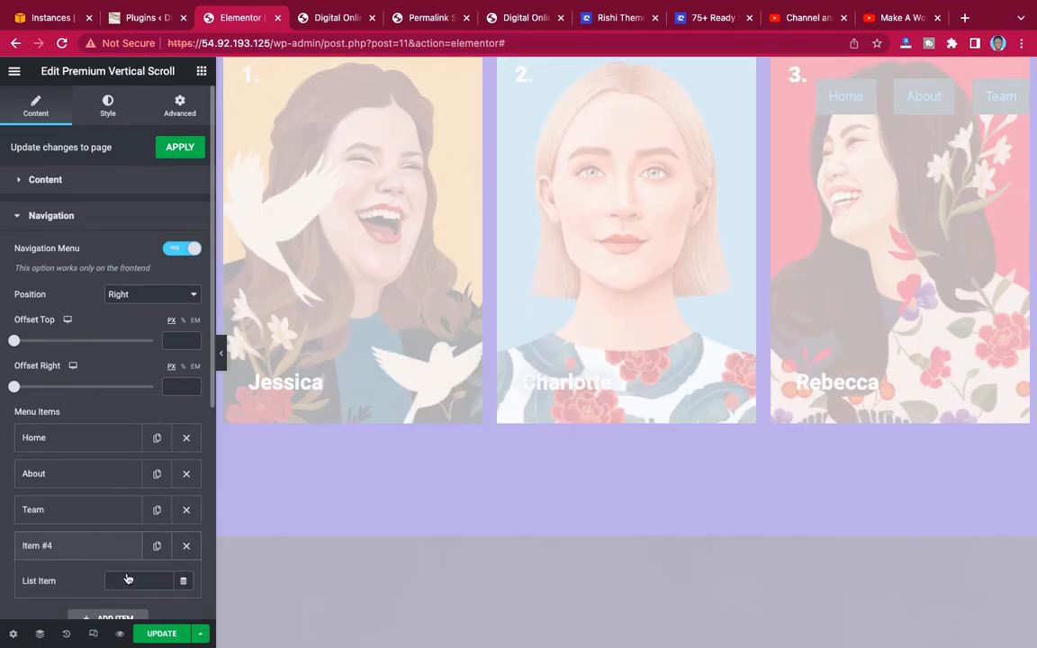
type("Coming Soon")
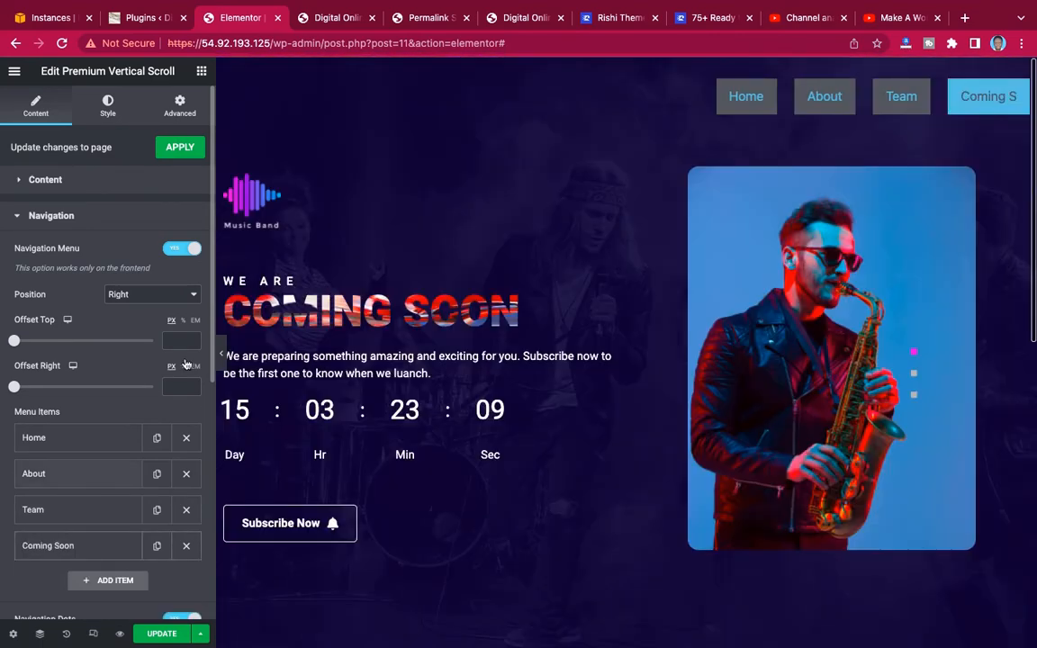
Test the Coming Soon, Home, About and Team menu links on the canvas, ending on the Coming Soon section.
left_click(978, 97)
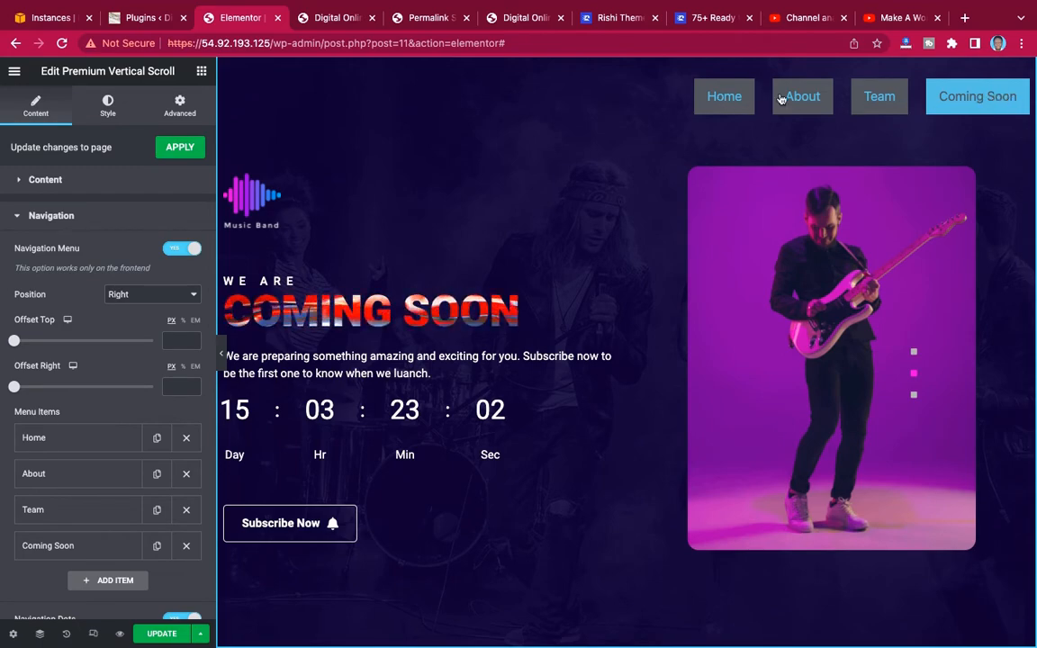
left_click(725, 96)
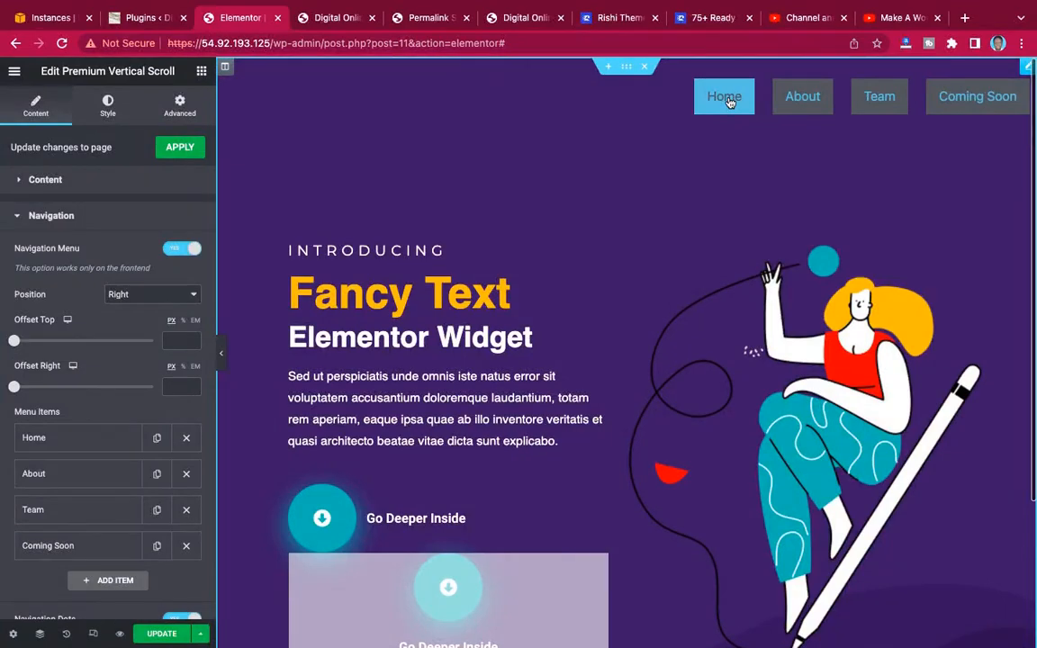
left_click(804, 104)
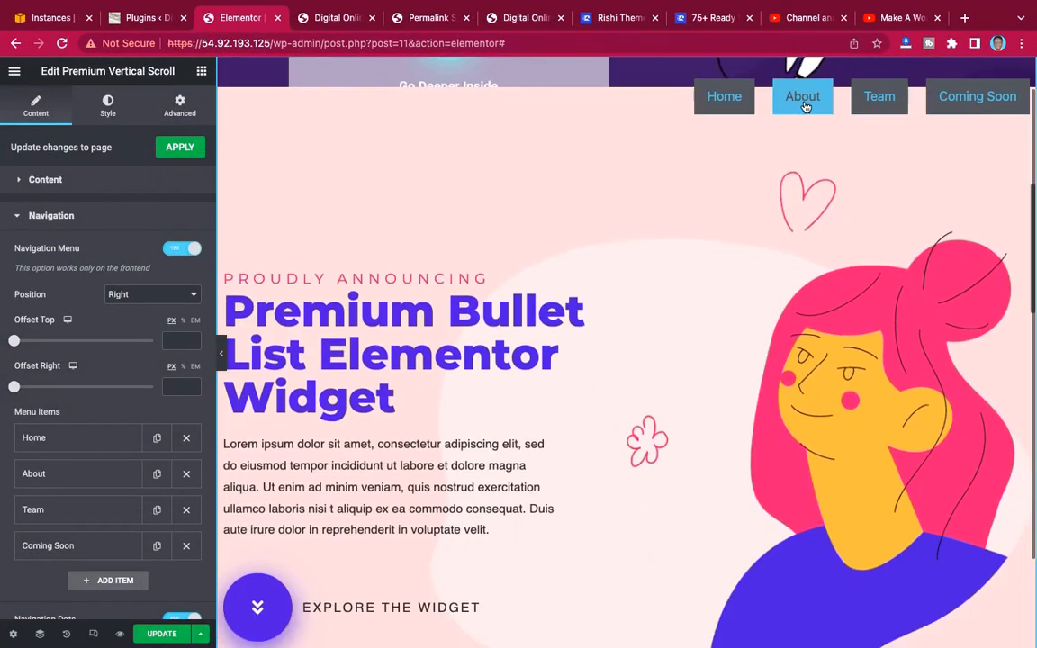
left_click(883, 100)
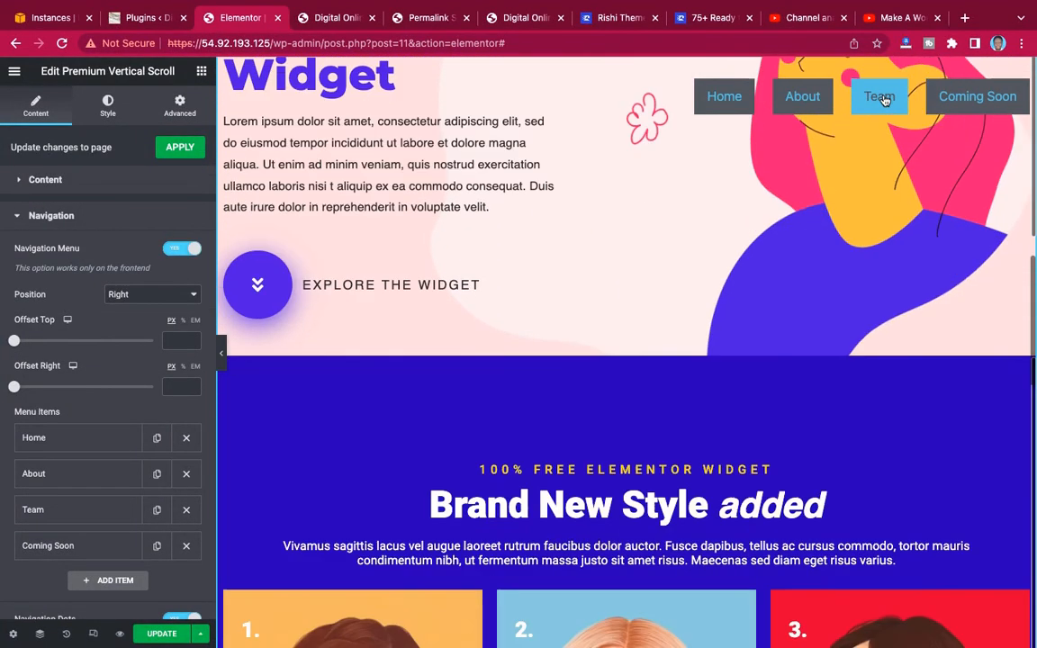
left_click(952, 97)
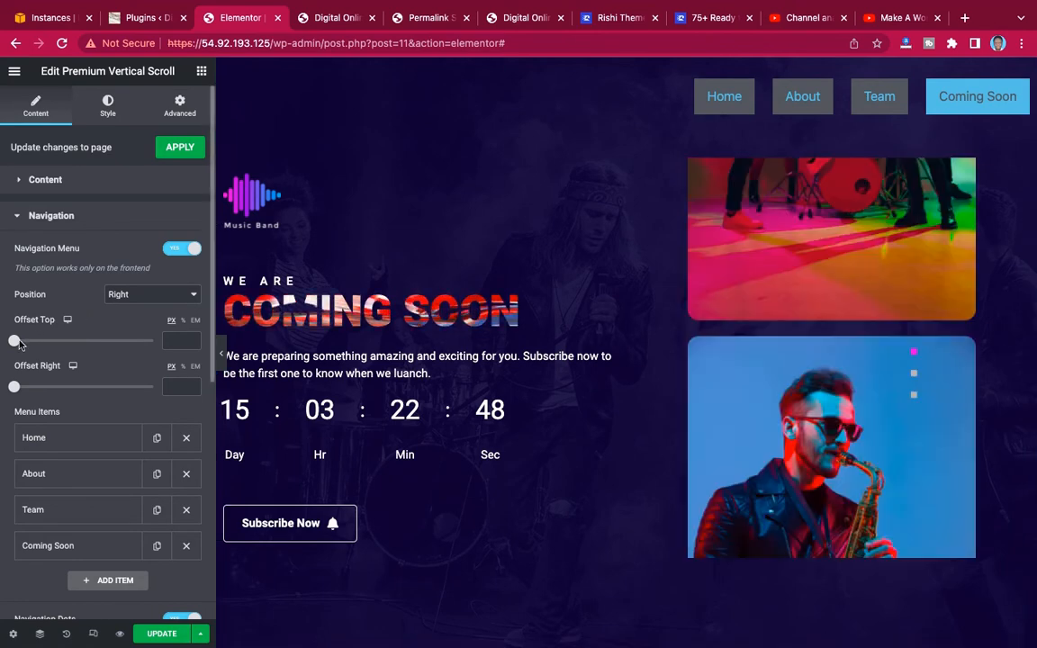
Set the navigation menu's Offset Top to 44 px and its Offset Right to 34 px.
left_click_drag(13, 342, 76, 344)
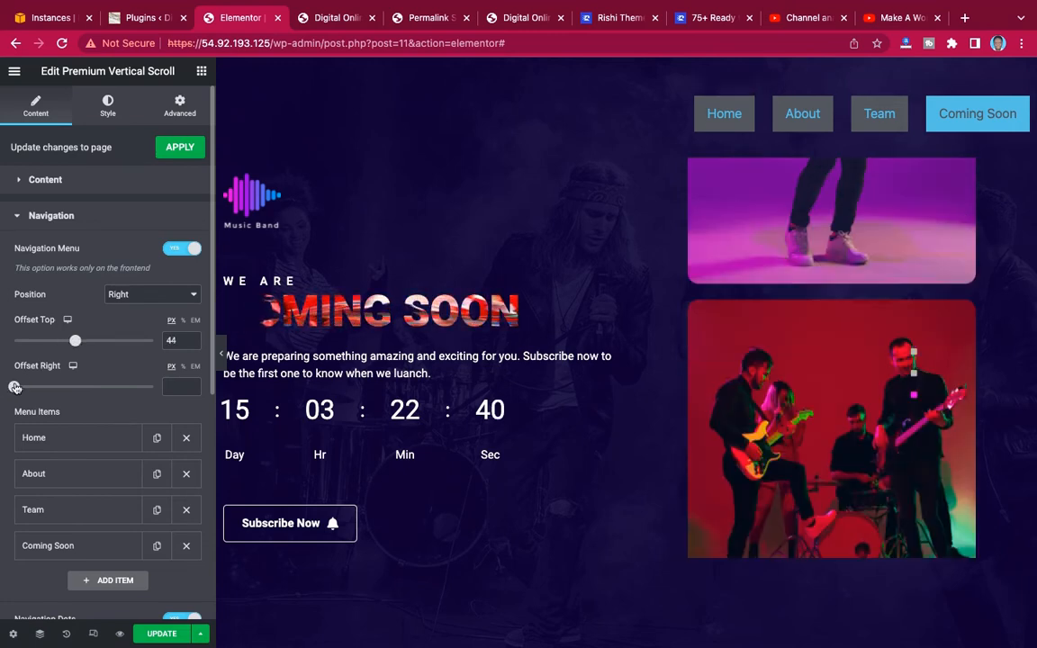
left_click_drag(14, 386, 59, 387)
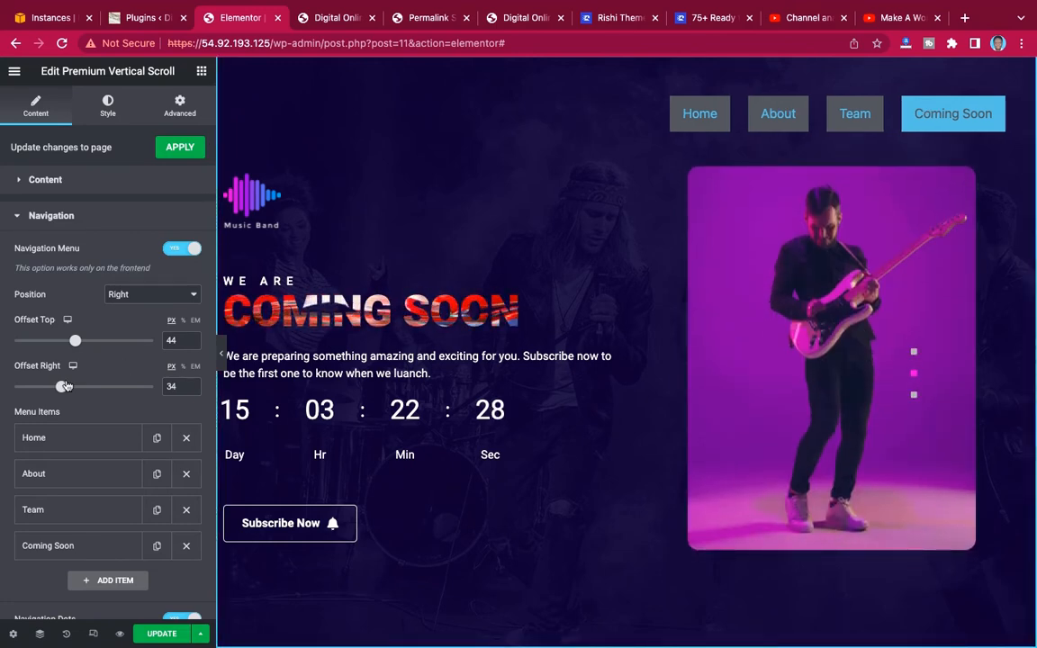
Set the navigation dots' tooltips text to "Home,About,Team,Coming Soon,".
scroll(103, 408, "down", 5)
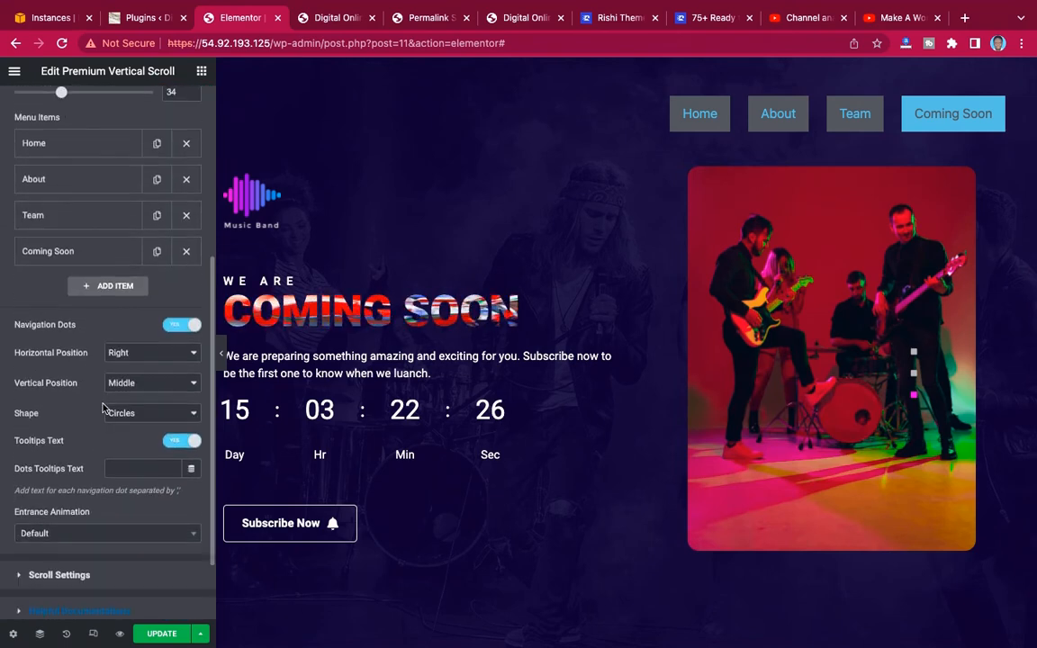
scroll(103, 408, "down", 2)
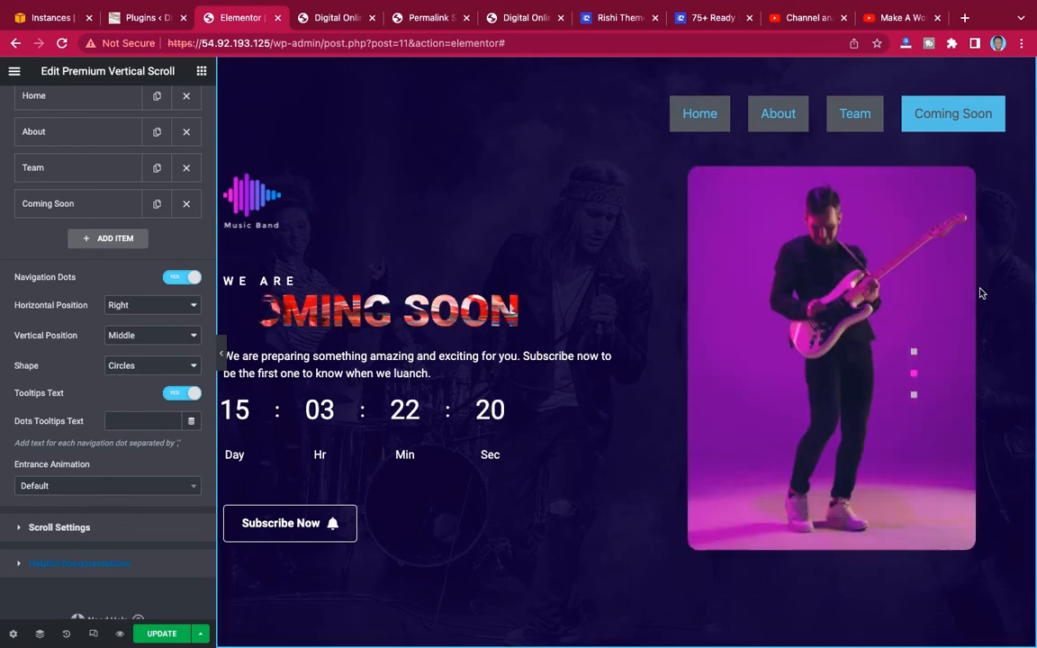
scroll(981, 292, "up", 2)
scroll(982, 293, "up", 3)
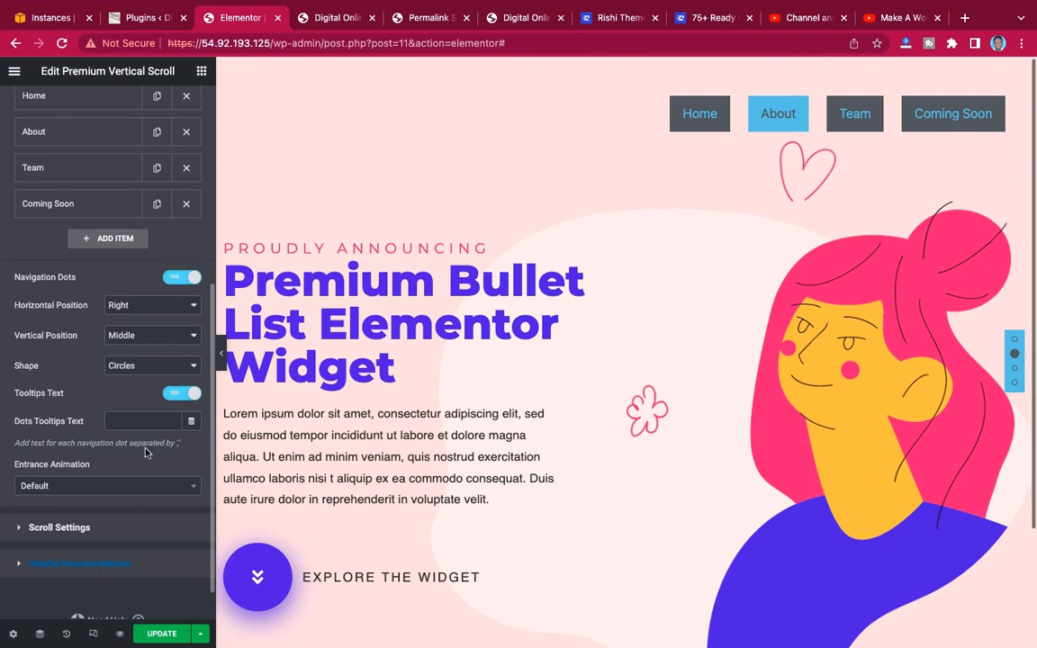
left_click(131, 420)
type("Hom")
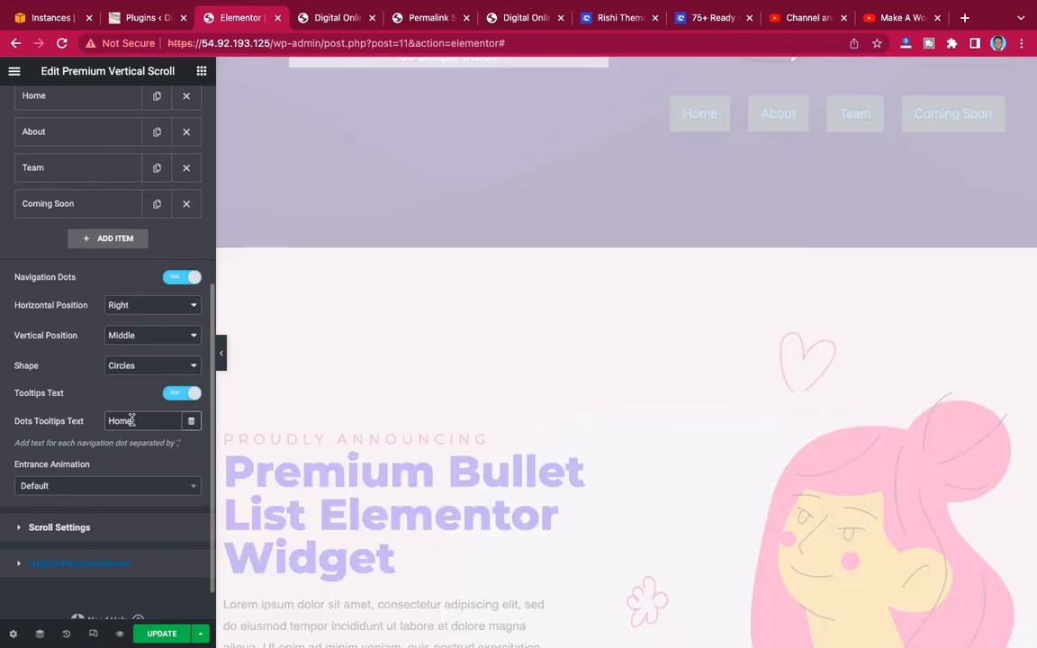
type("e")
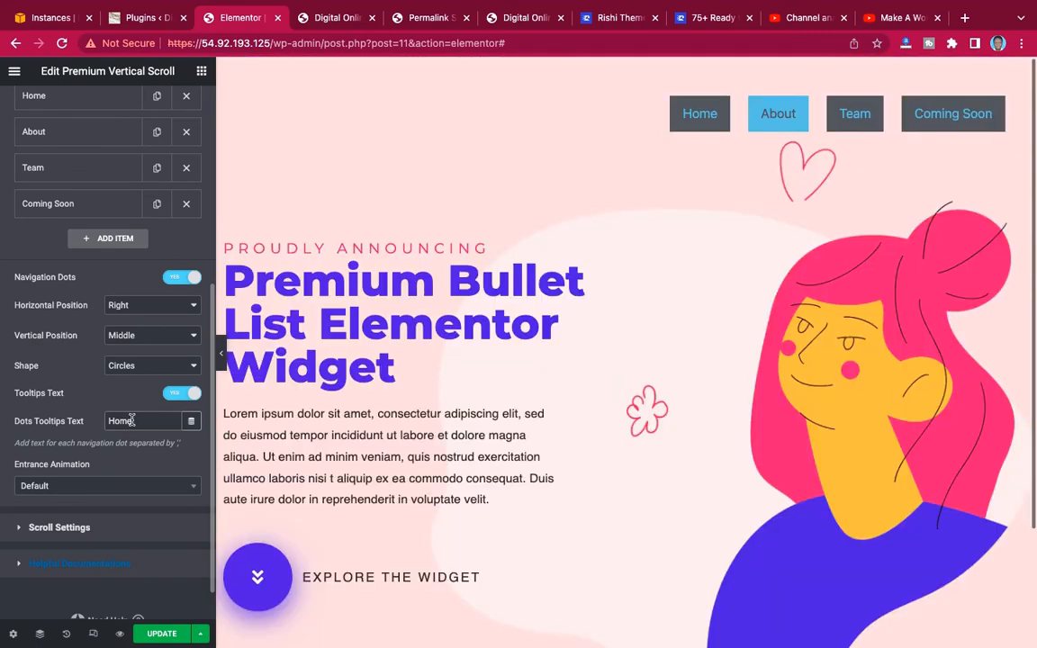
type(",About")
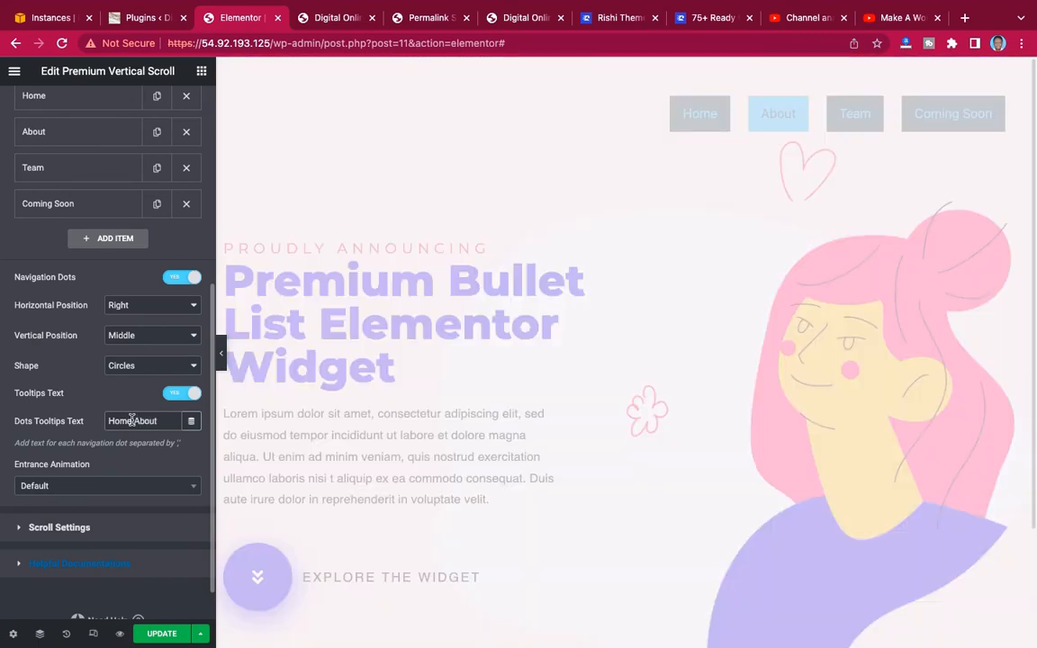
type("Team")
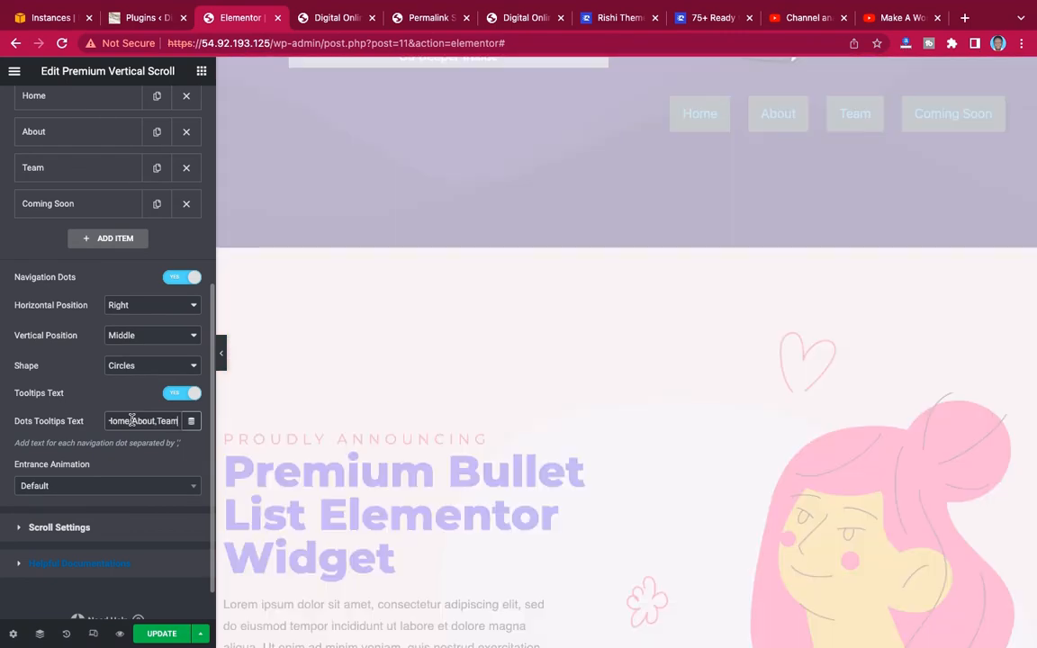
type(",")
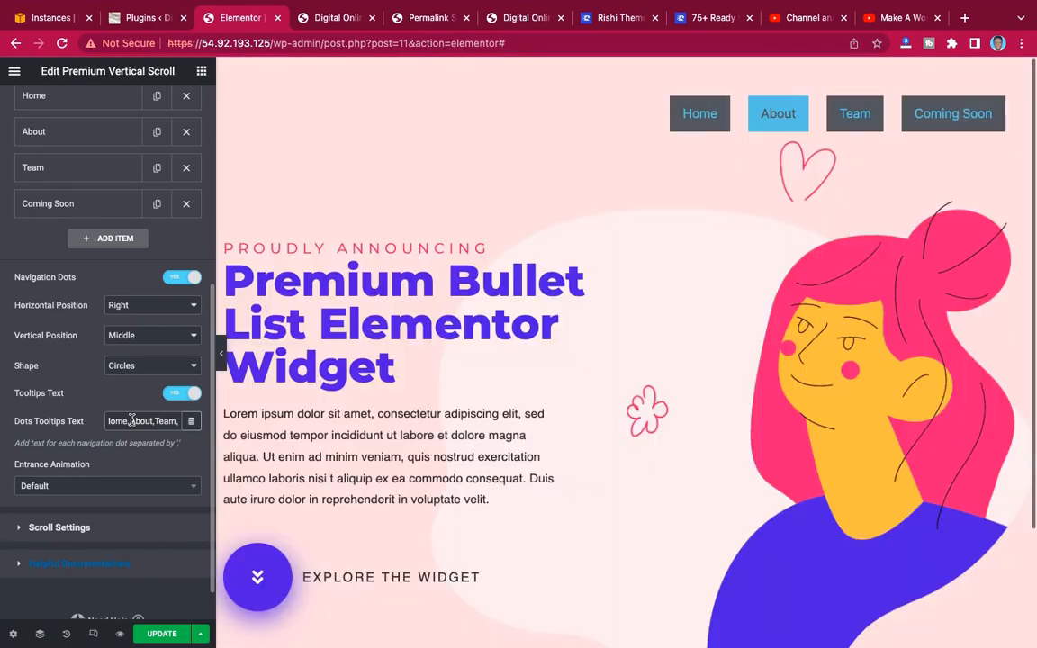
type("Coming Soon")
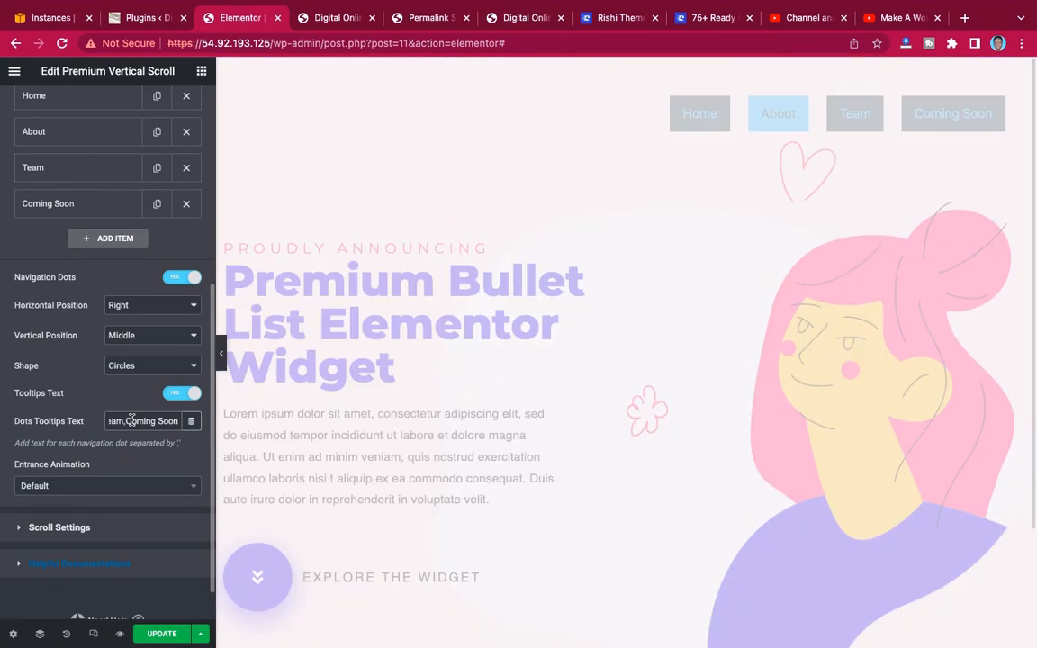
type(",")
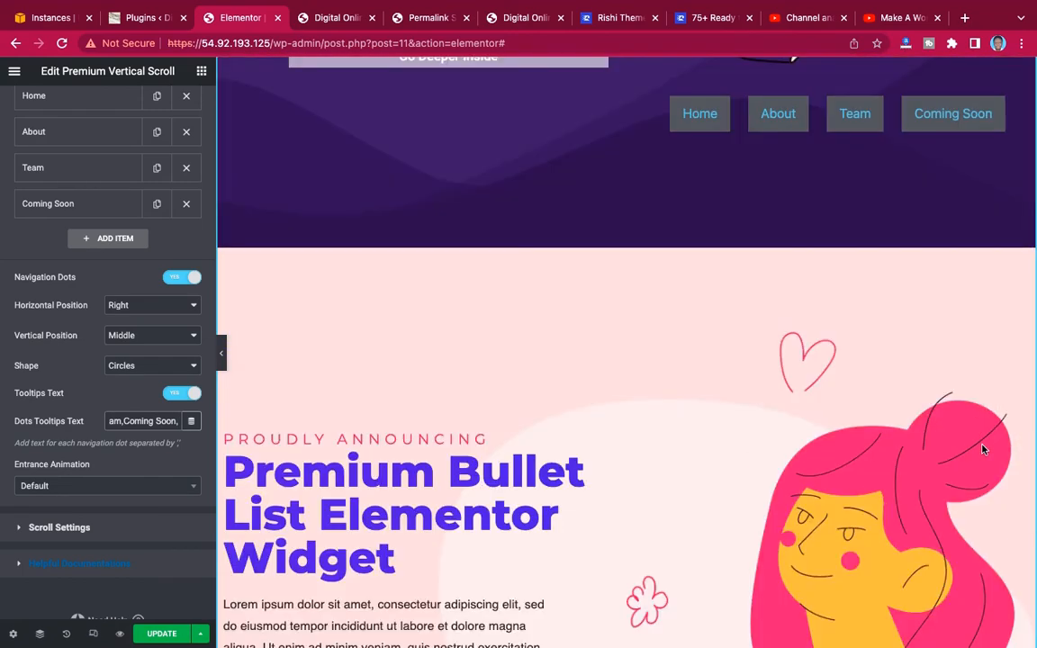
Check the navigation dots on the canvas while moving from the About section to the Team section.
scroll(691, 313, "down", 2)
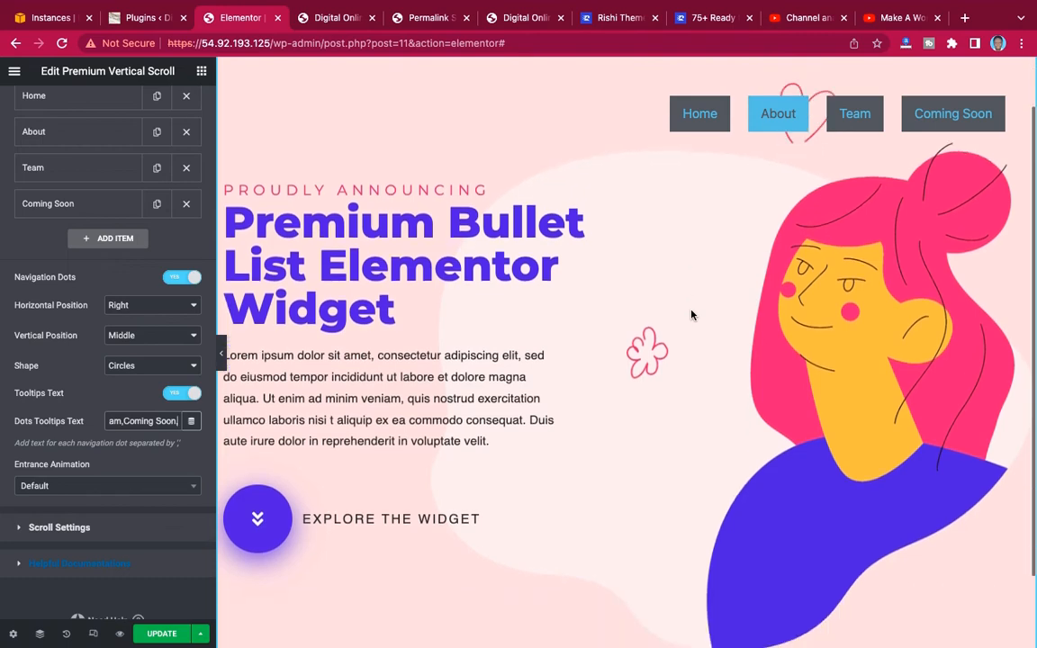
scroll(692, 314, "down", 3)
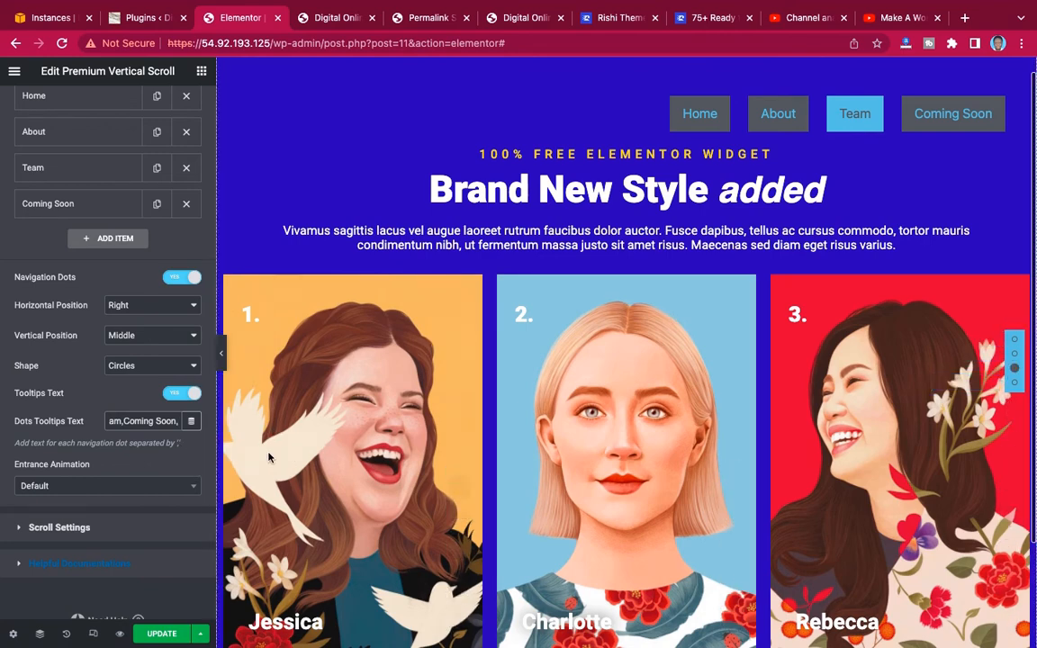
scroll(104, 389, "up", 1)
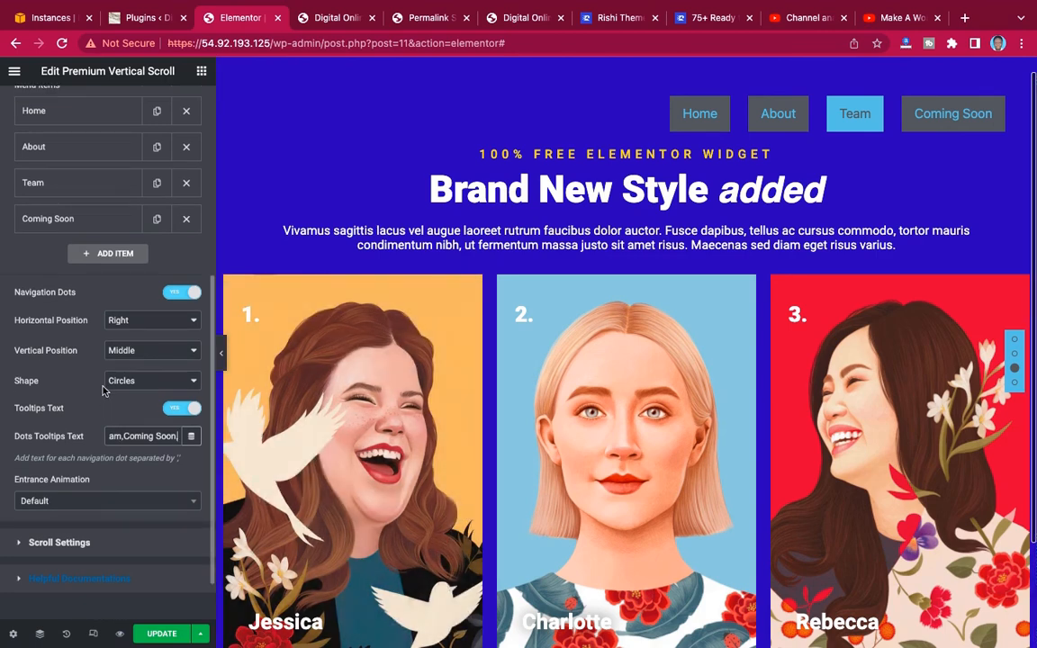
scroll(102, 390, "up", 1)
scroll(103, 389, "up", 5)
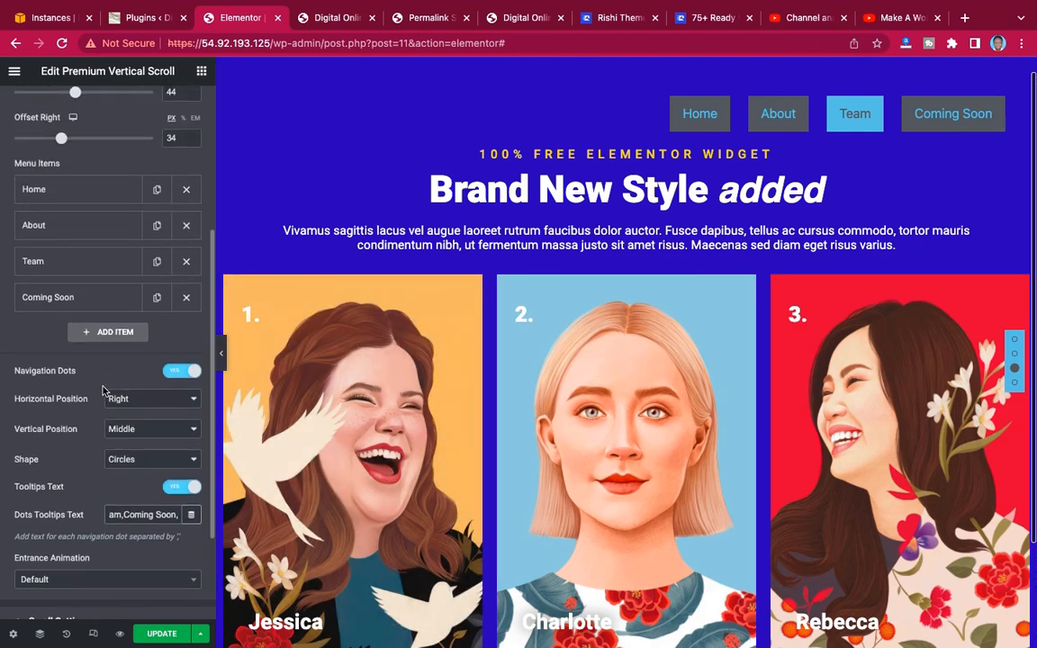
scroll(103, 389, "up", 4)
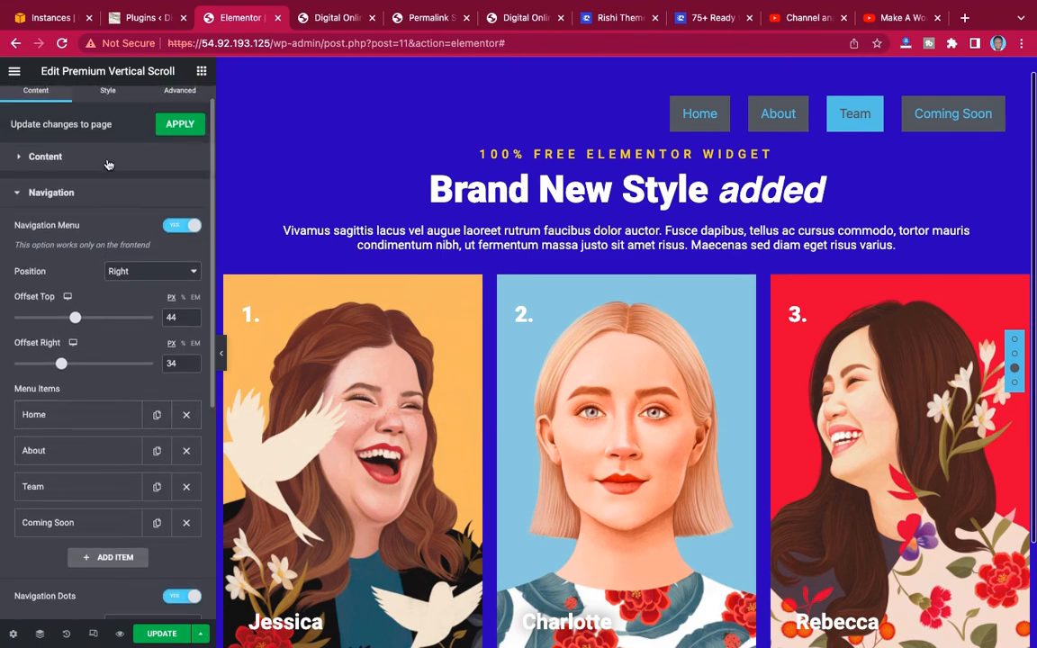
Turn off Full Section Scroll in the widget's scroll settings.
left_click(107, 159)
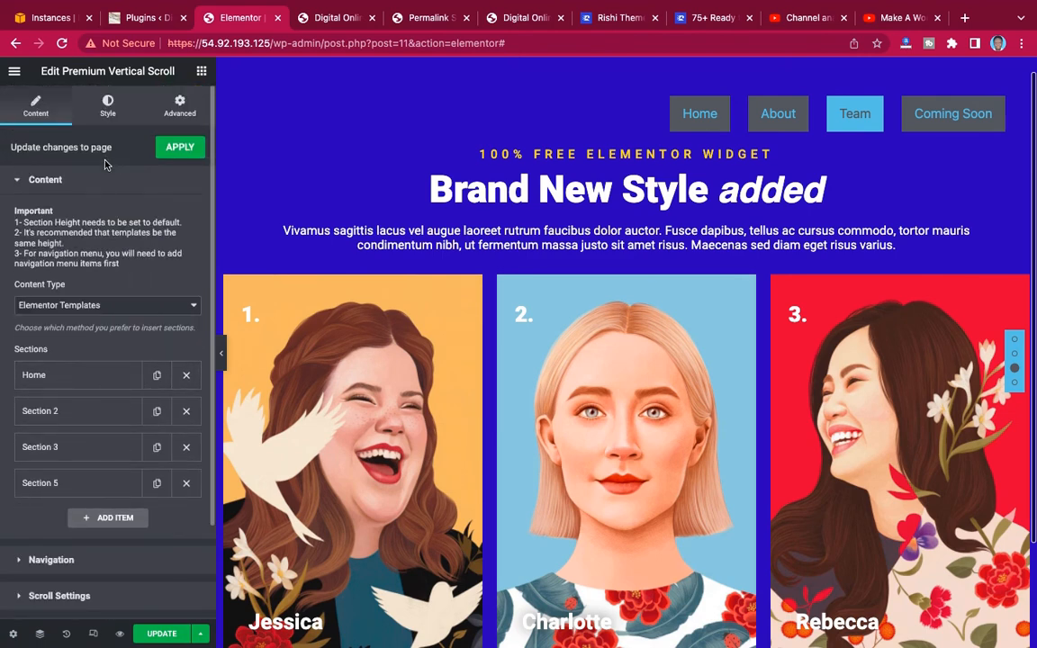
scroll(75, 384, "down", 3)
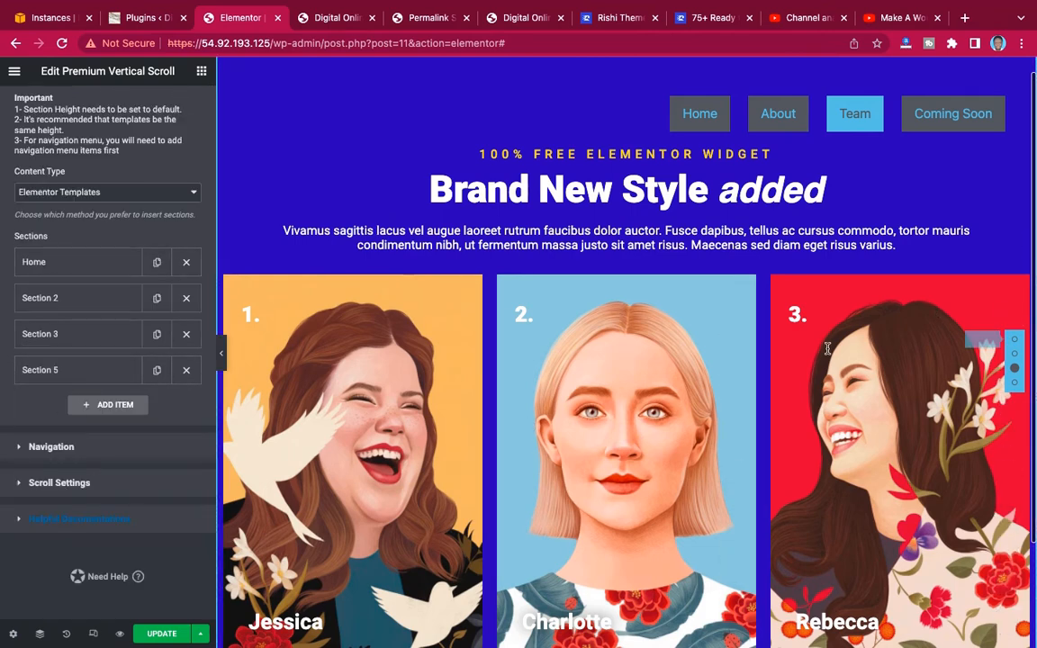
left_click(94, 484)
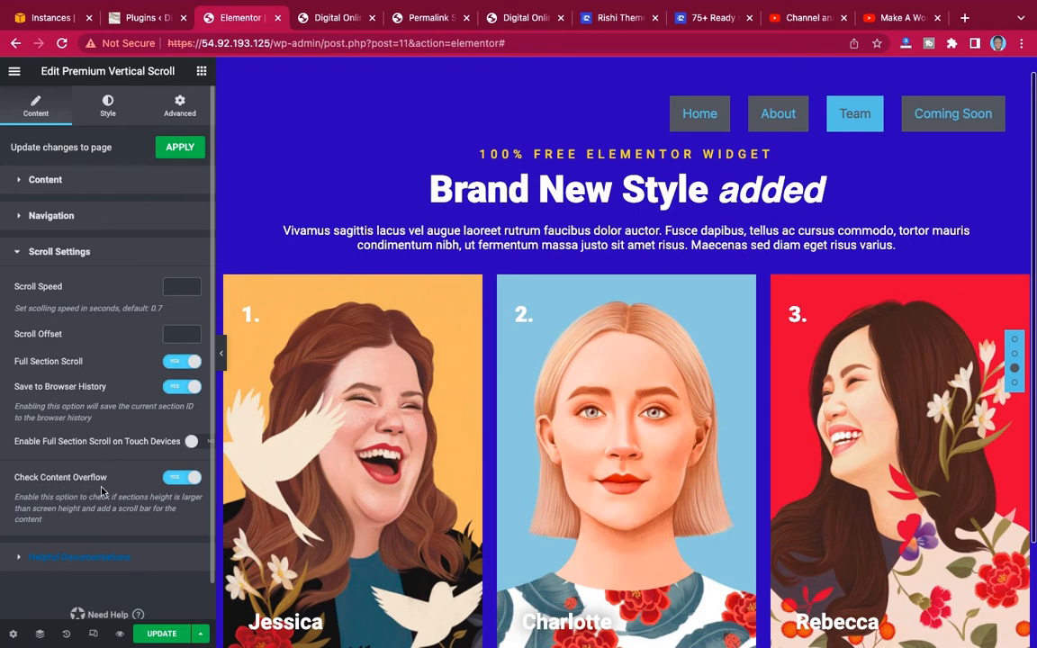
left_click(177, 370)
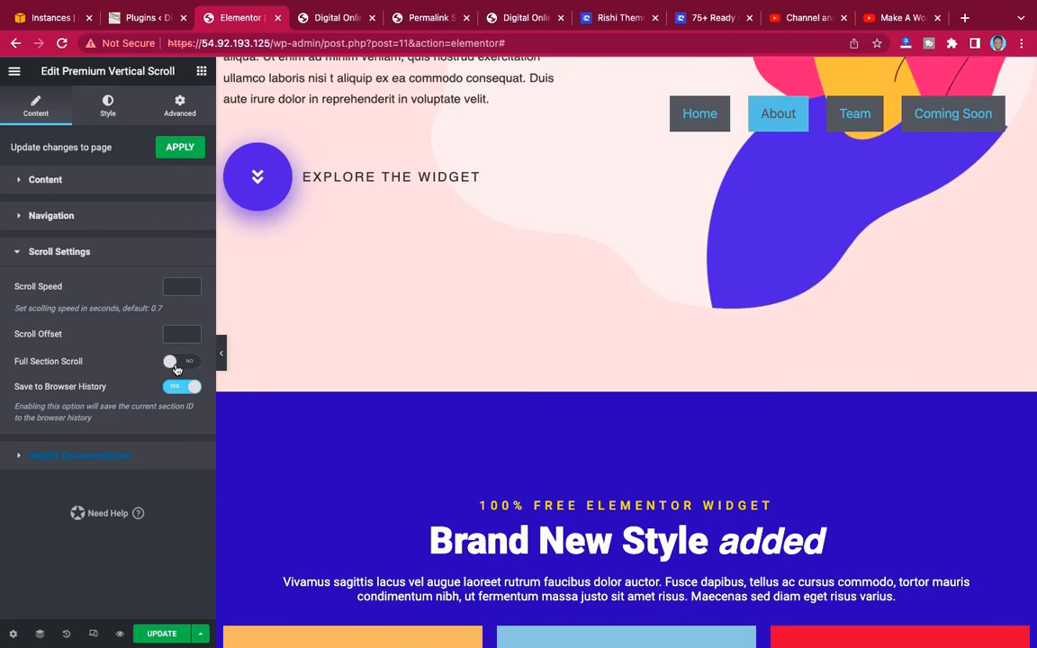
Examine how the canvas scrolls freely through the sections down to Coming Soon, and return to Home with its menu link.
scroll(837, 313, "up", 7)
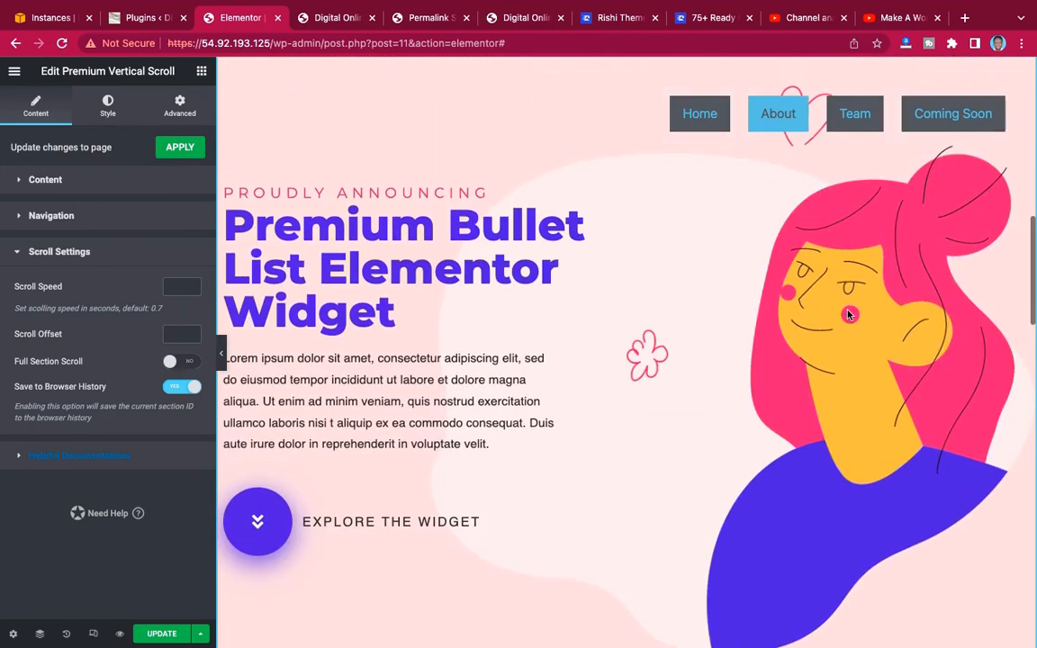
scroll(847, 313, "down", 3)
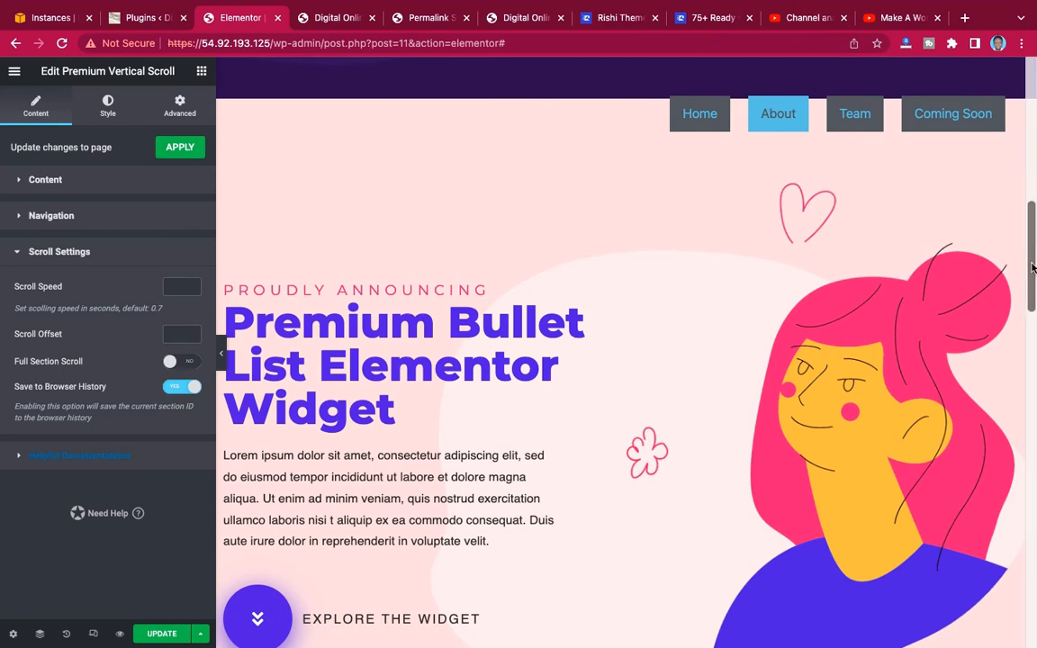
left_click_drag(1032, 266, 1022, 202)
scroll(868, 254, "down", 3)
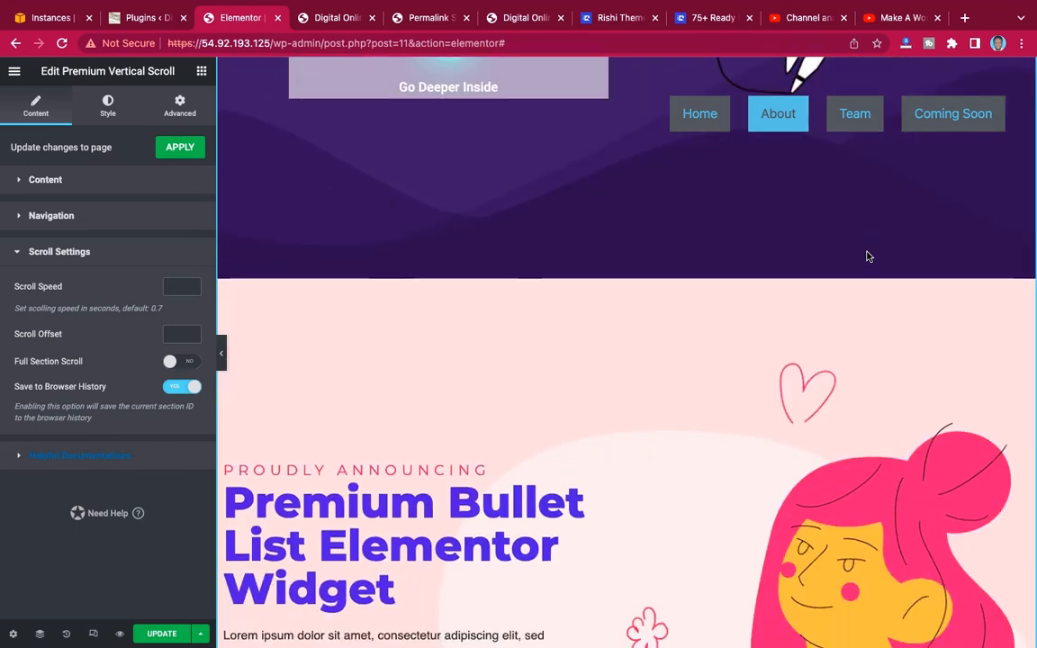
scroll(868, 257, "down", 2)
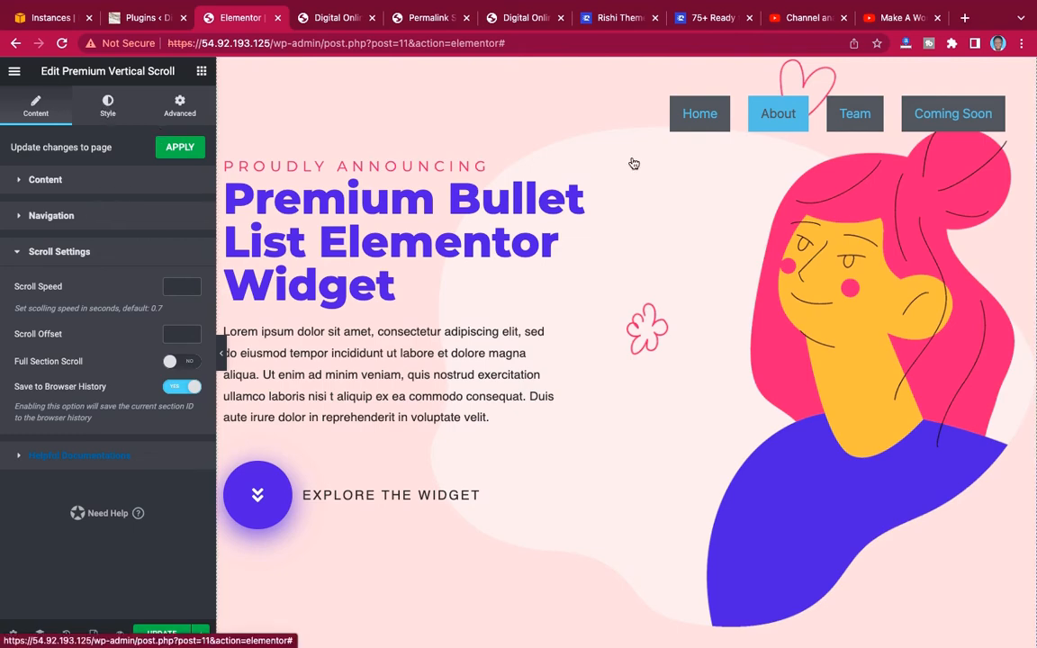
scroll(783, 264, "down", 2)
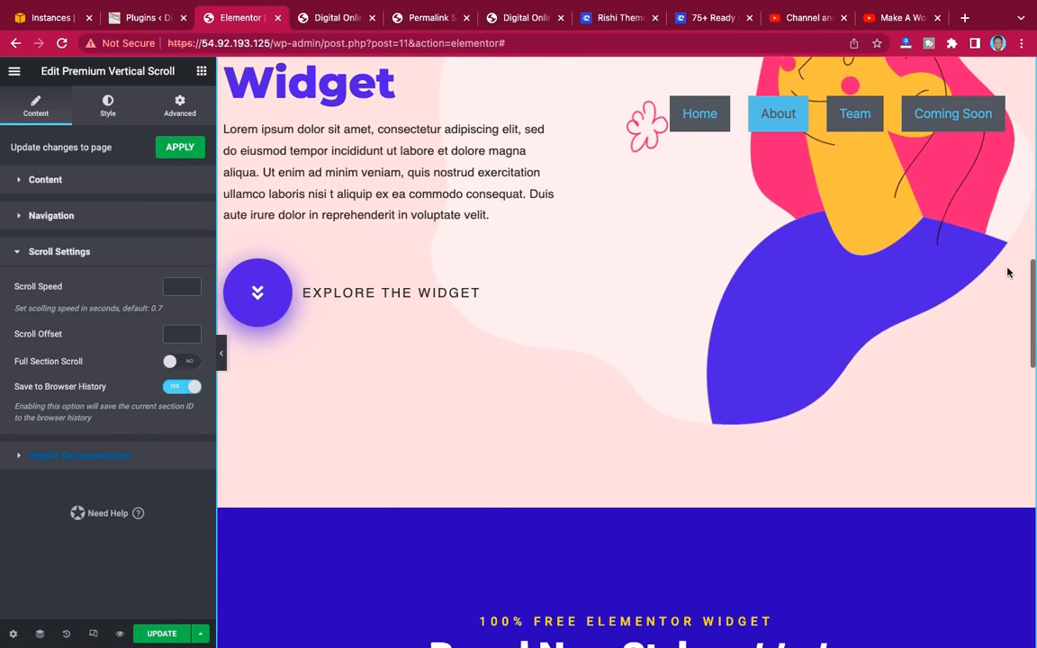
scroll(941, 287, "up", 3)
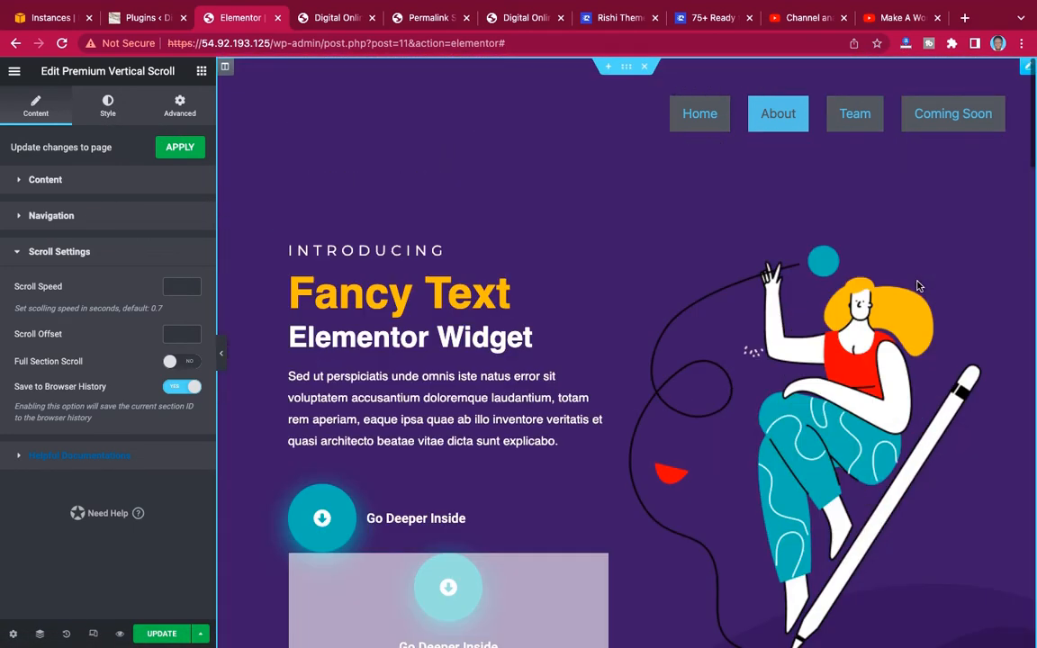
scroll(917, 286, "down", 5)
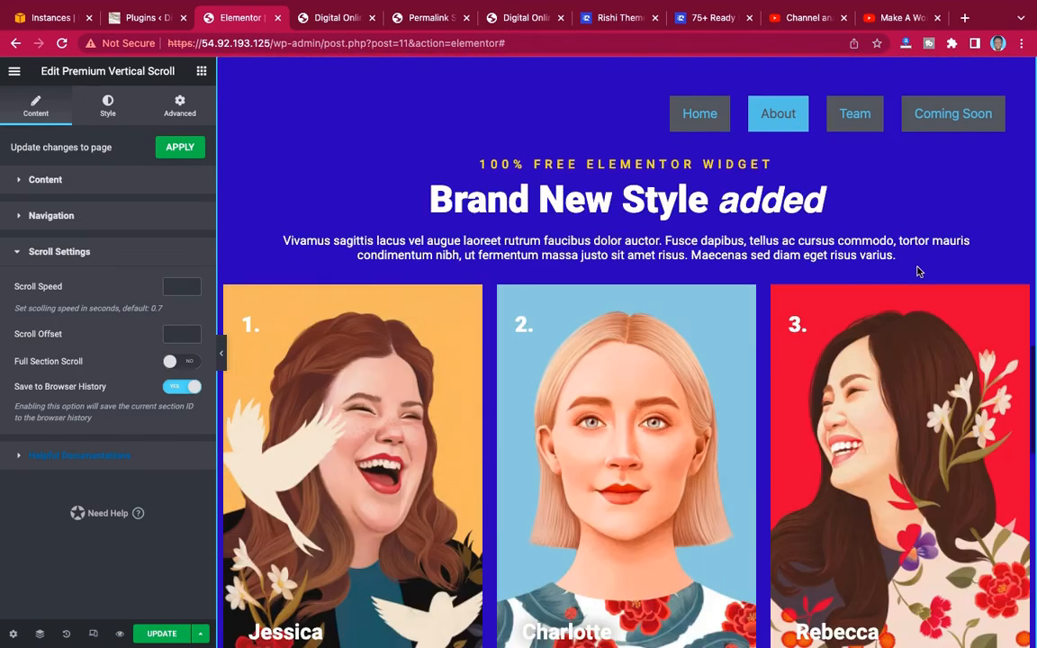
scroll(917, 271, "down", 5)
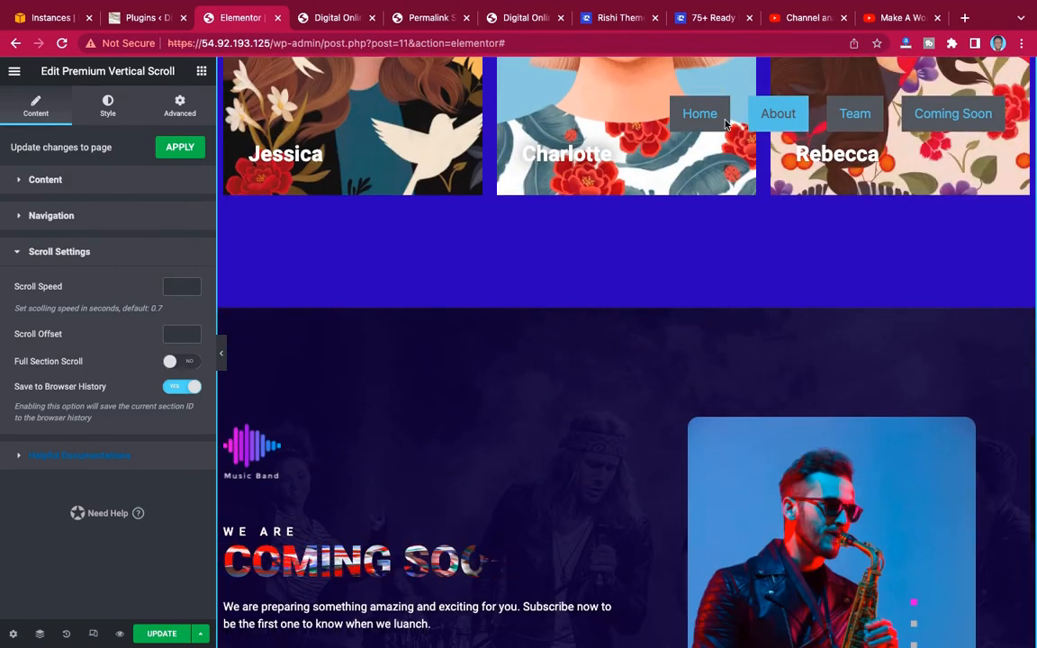
left_click(720, 119)
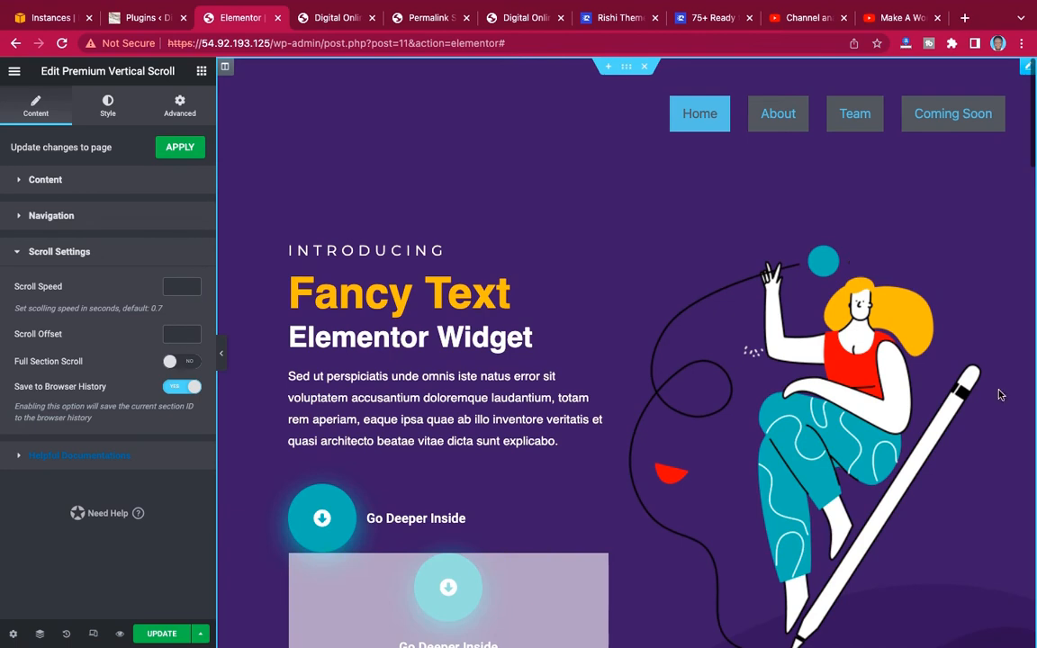
left_click(104, 216)
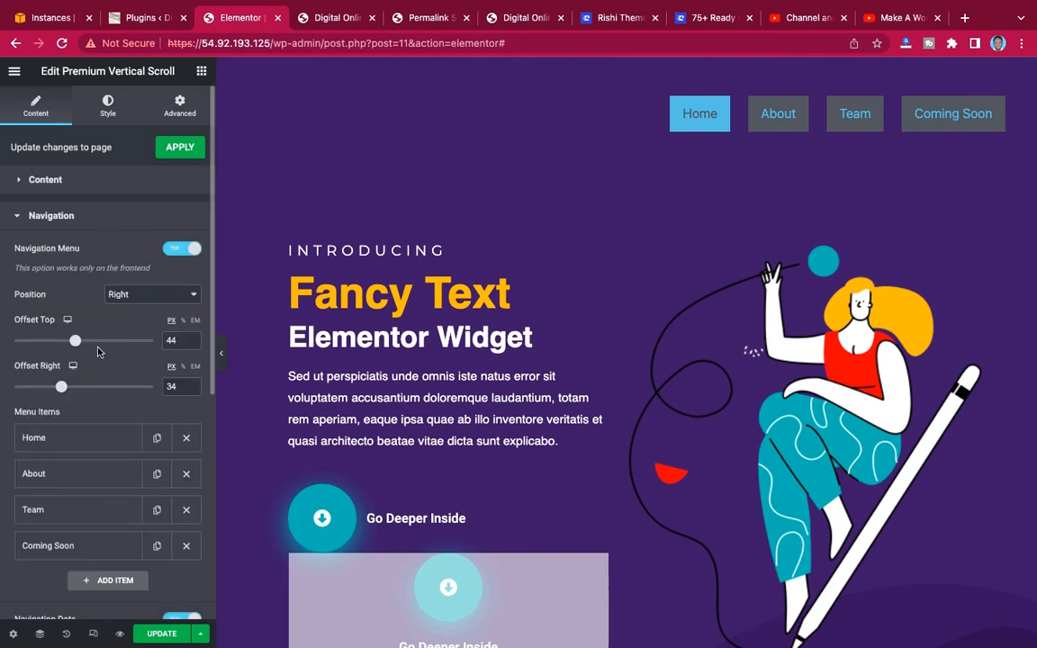
scroll(107, 423, "down", 5)
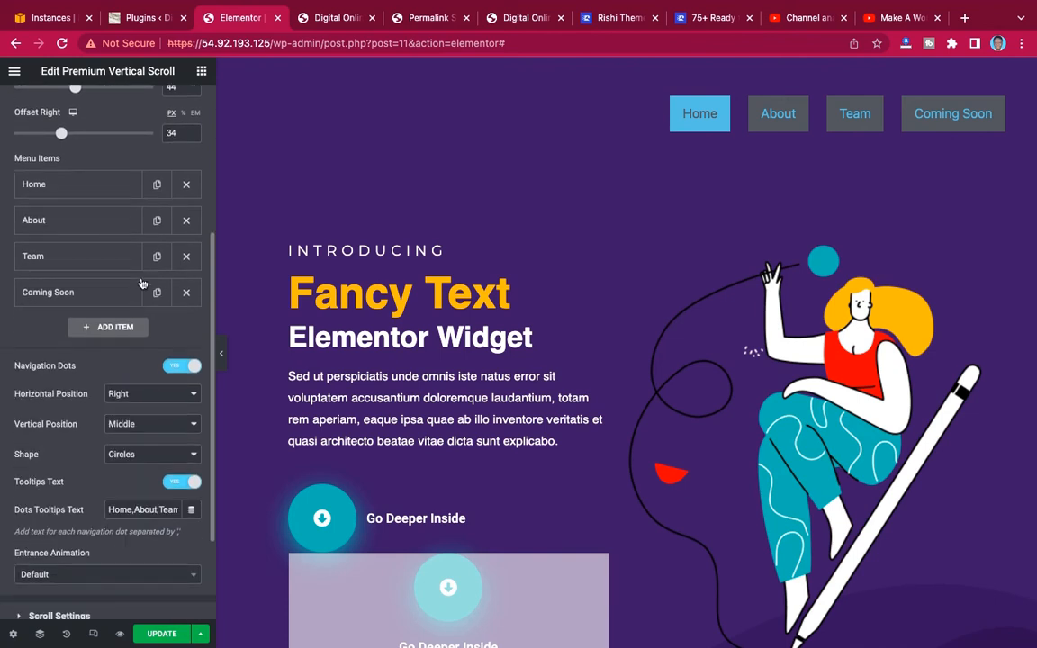
scroll(100, 224, "up", 1)
scroll(101, 225, "up", 5)
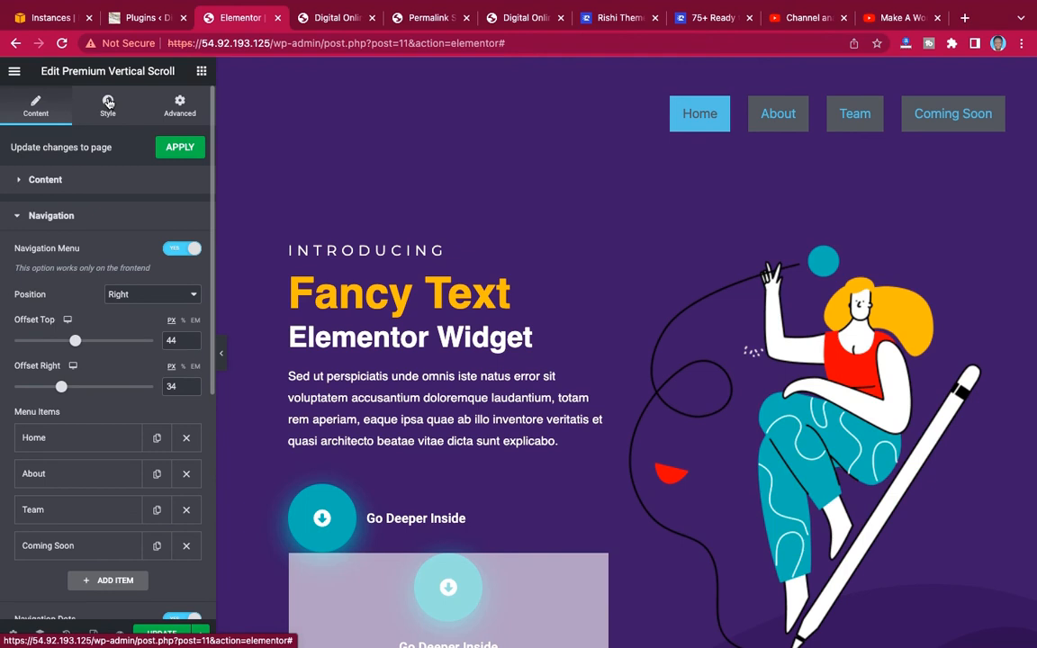
Set the navigation dots' Tooltips Text Color to white (#FFFFFF).
left_click(107, 108)
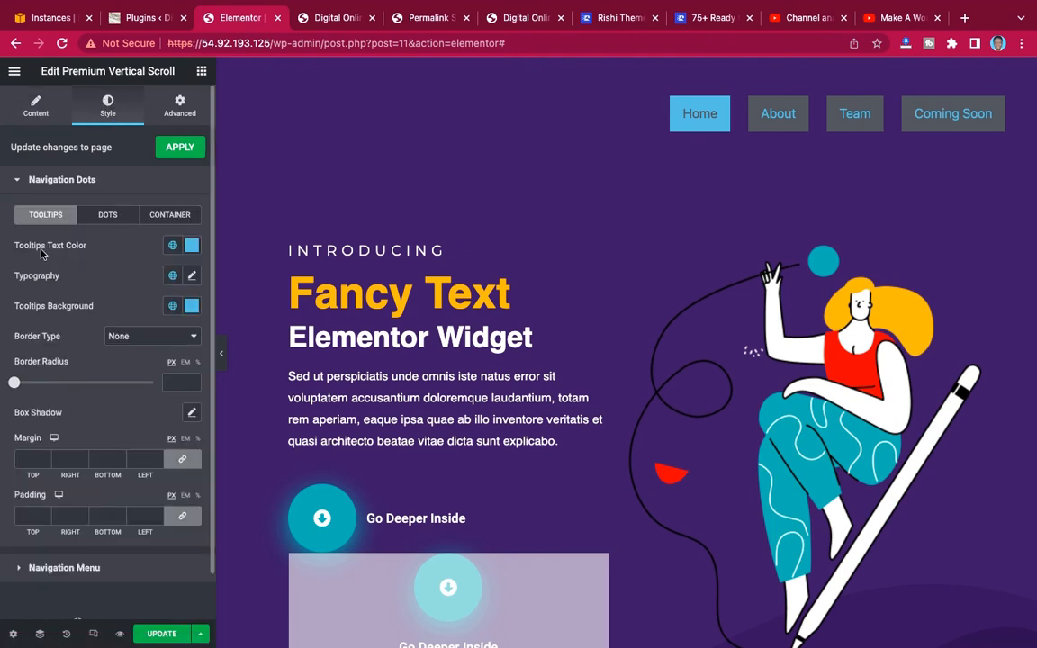
left_click(193, 247)
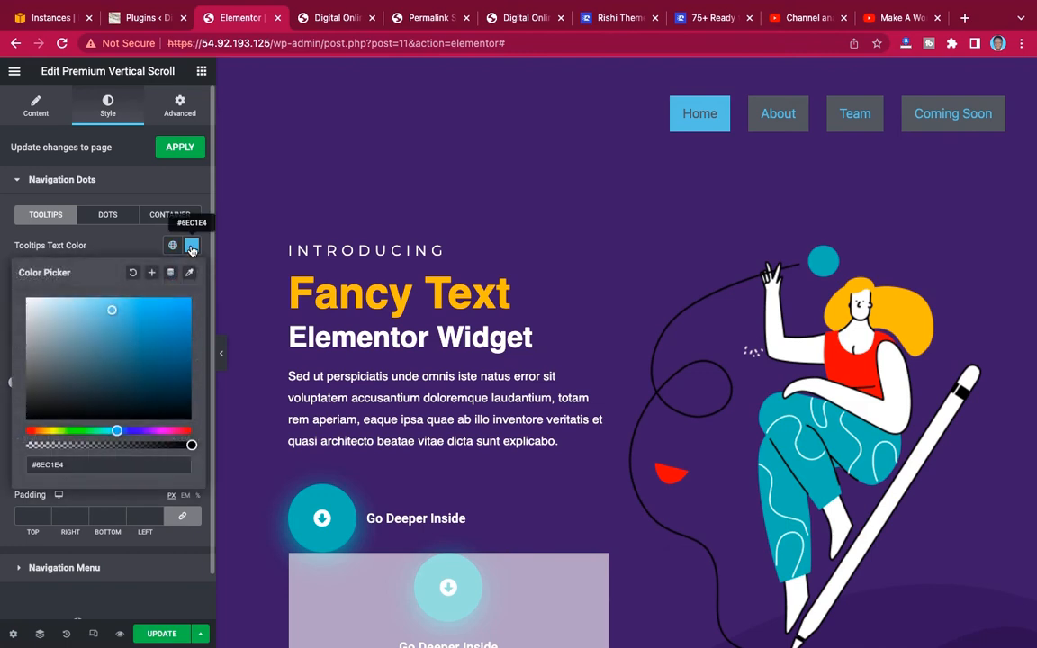
mouse_move(36, 307)
left_mouse_down()
mouse_move(4, 261)
mouse_move(3, 288)
left_mouse_up()
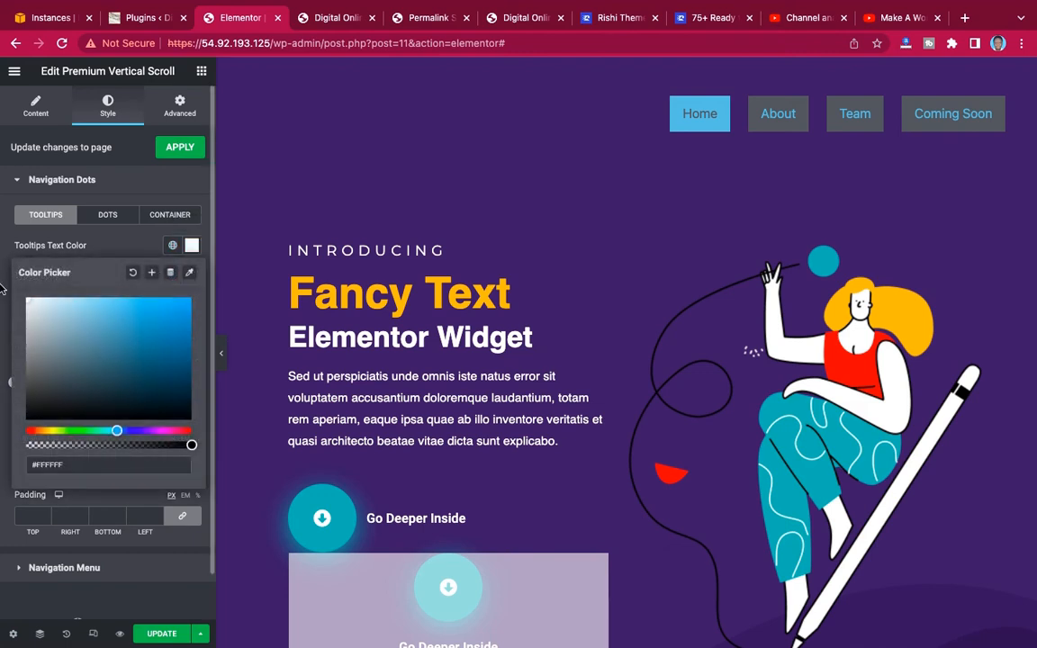
left_click(122, 245)
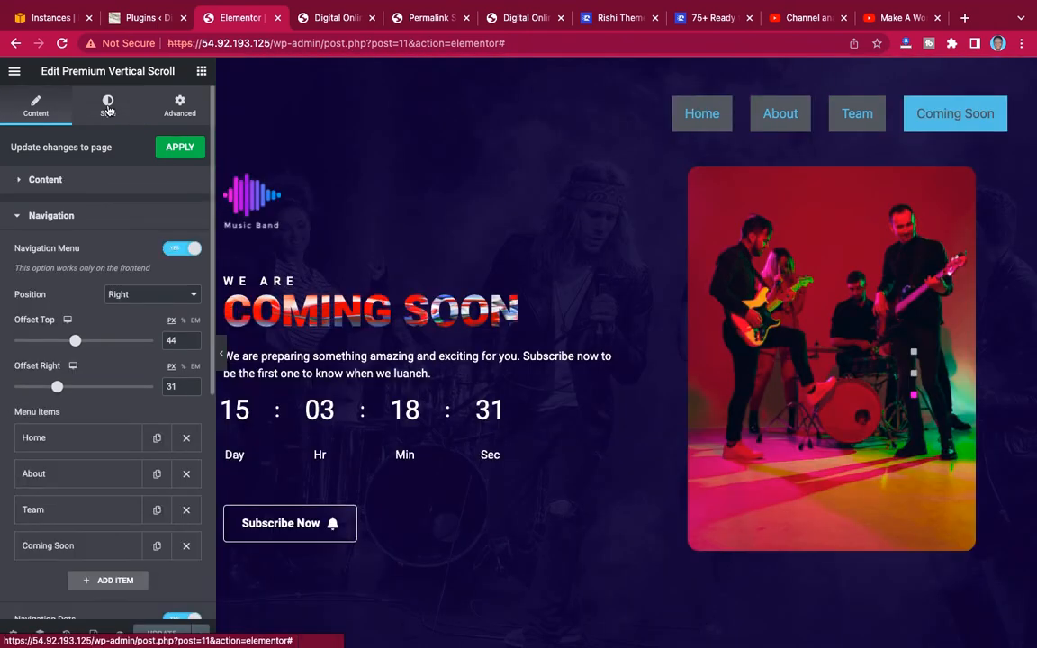
Set the navigation dots' Tooltips Background to dark purple (#301287) and copy its hex code.
left_click(107, 110)
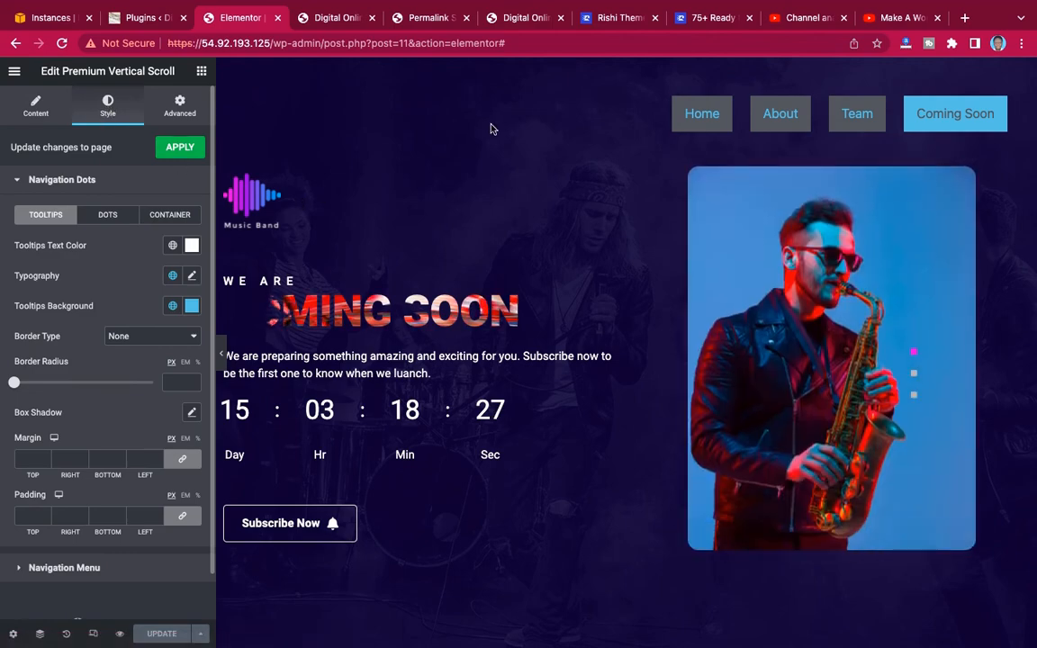
scroll(514, 139, "up", 2)
scroll(514, 139, "up", 3)
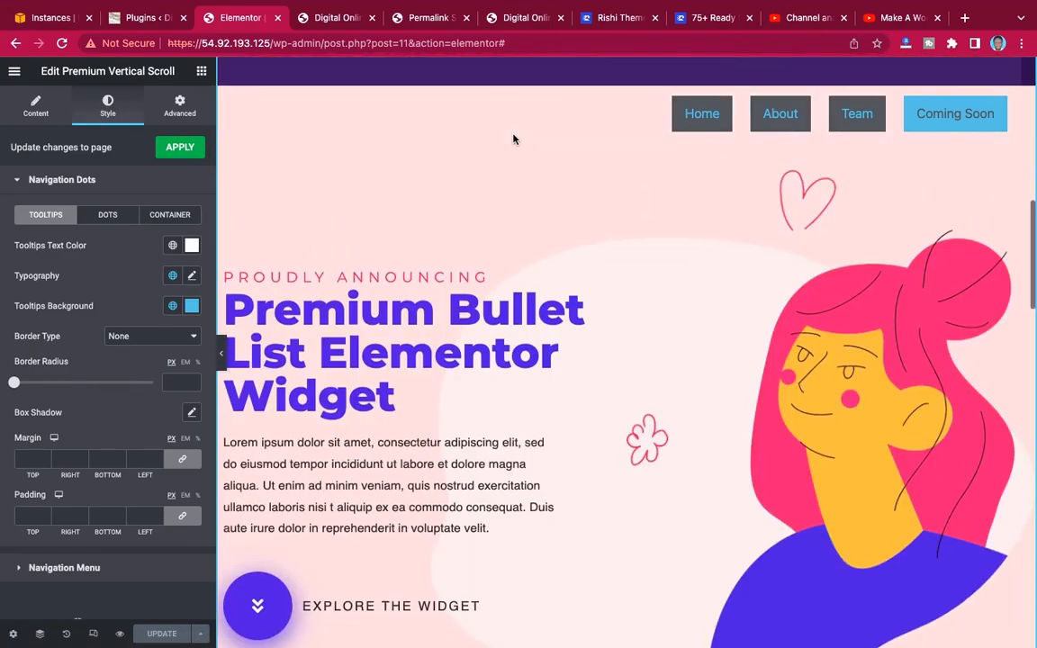
scroll(514, 139, "down", 3)
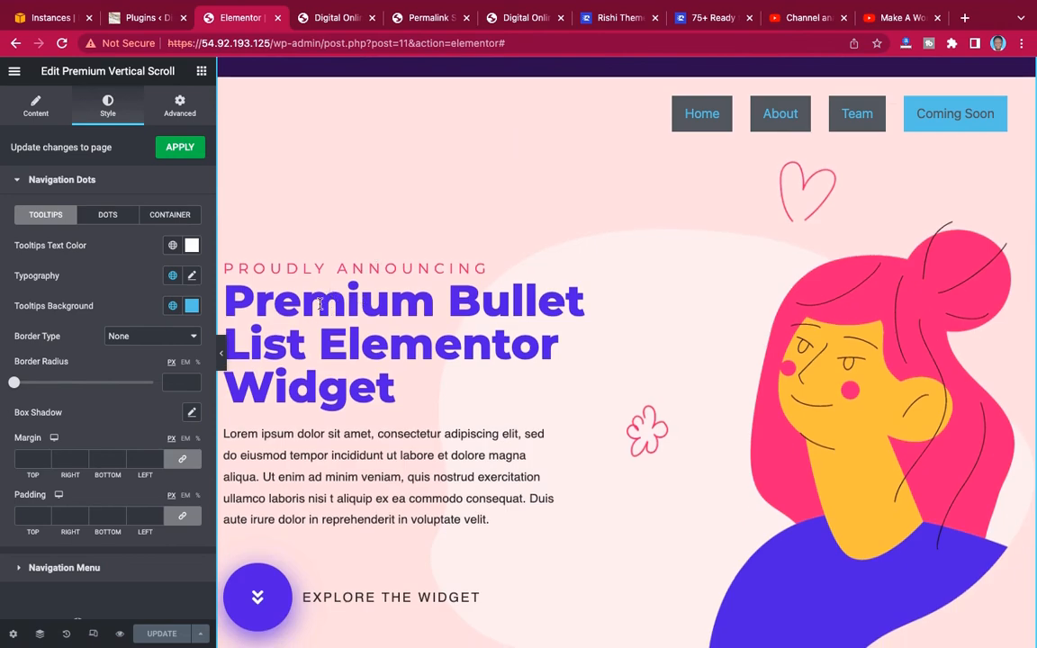
left_click(191, 305)
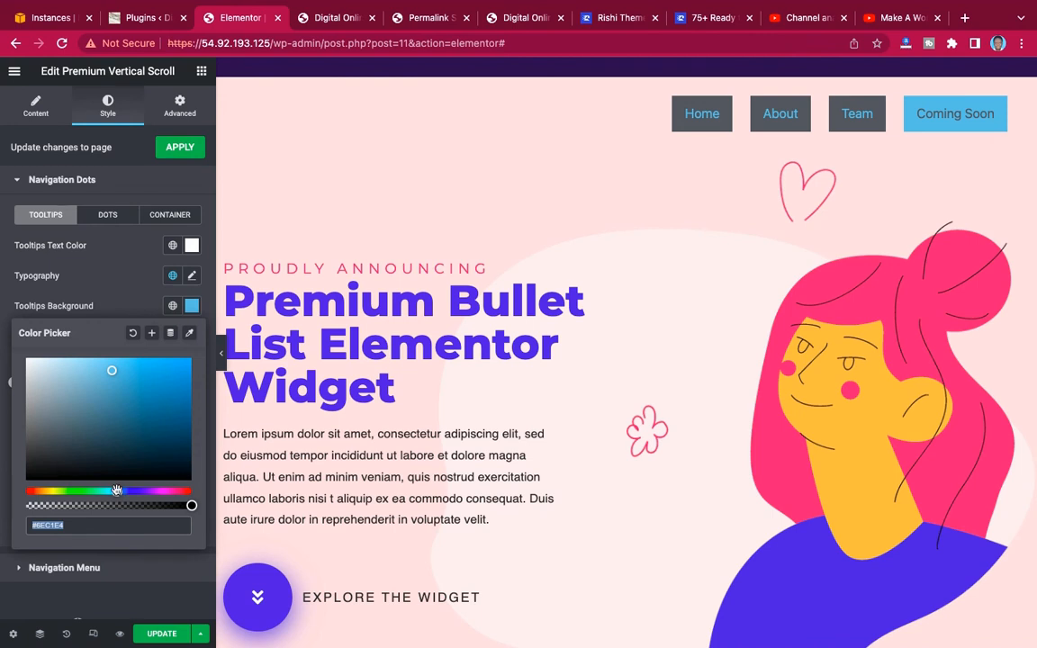
left_click_drag(117, 491, 143, 490)
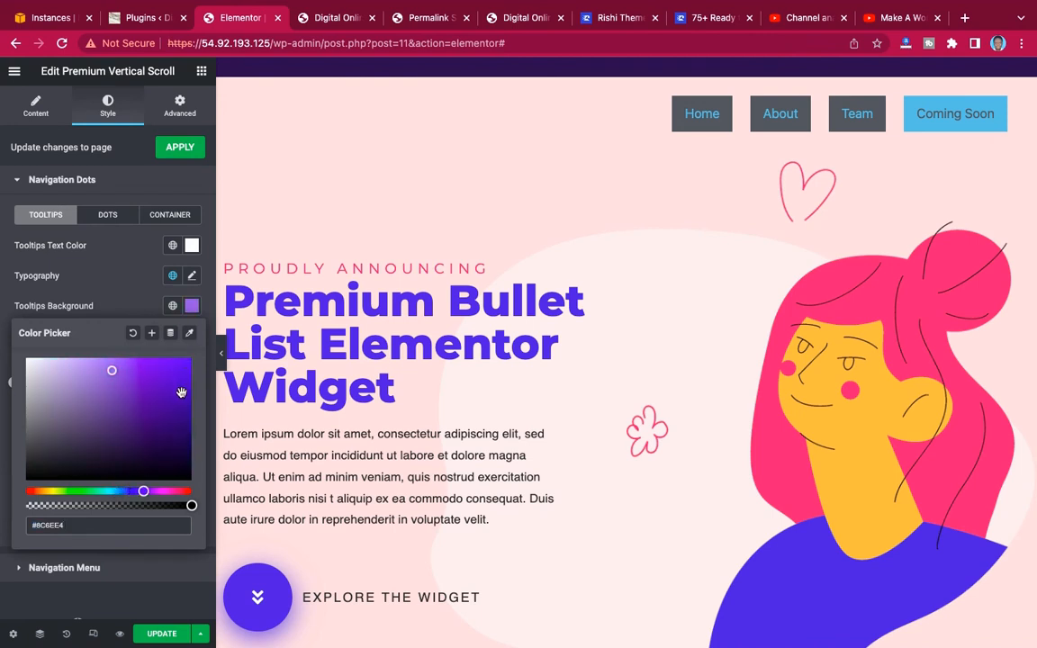
left_click(181, 393)
left_click(169, 411)
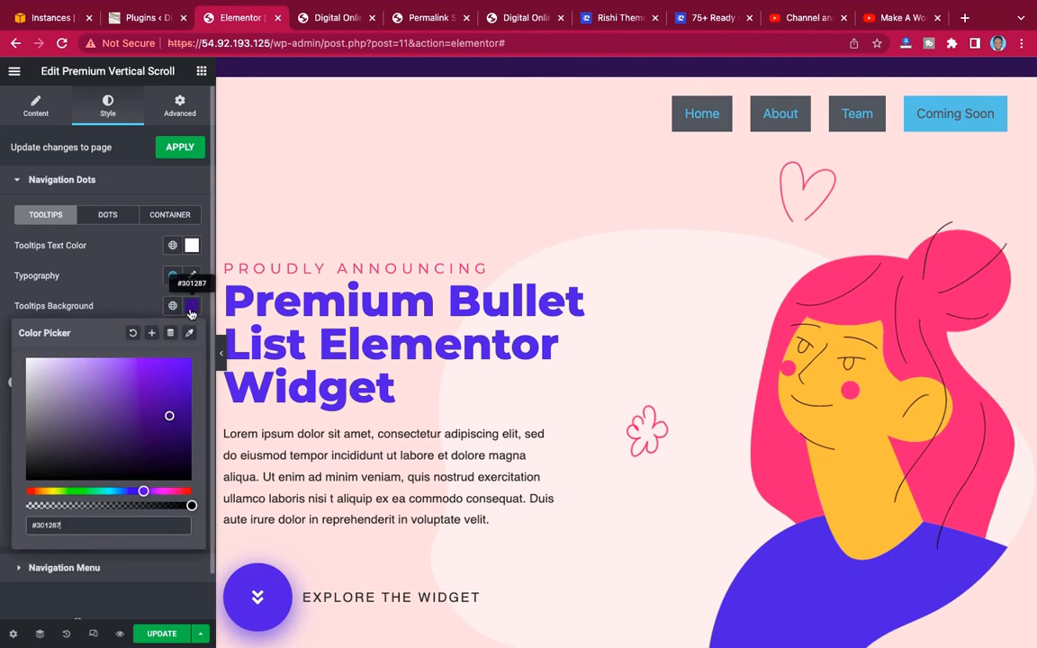
left_click_drag(73, 525, 18, 523)
key("ctrl+c")
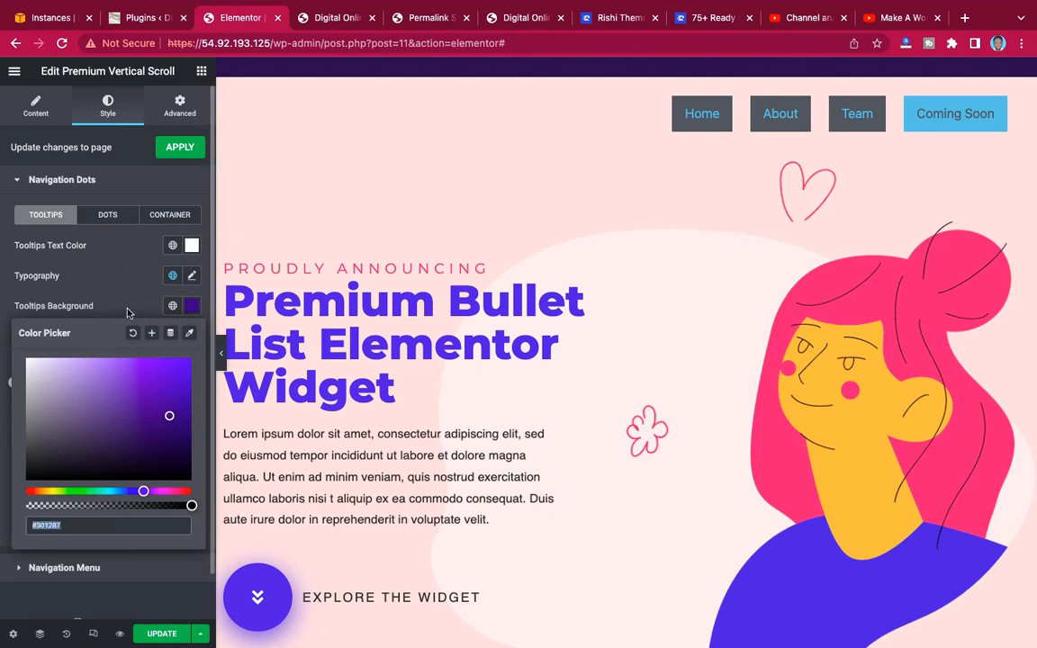
left_click(115, 279)
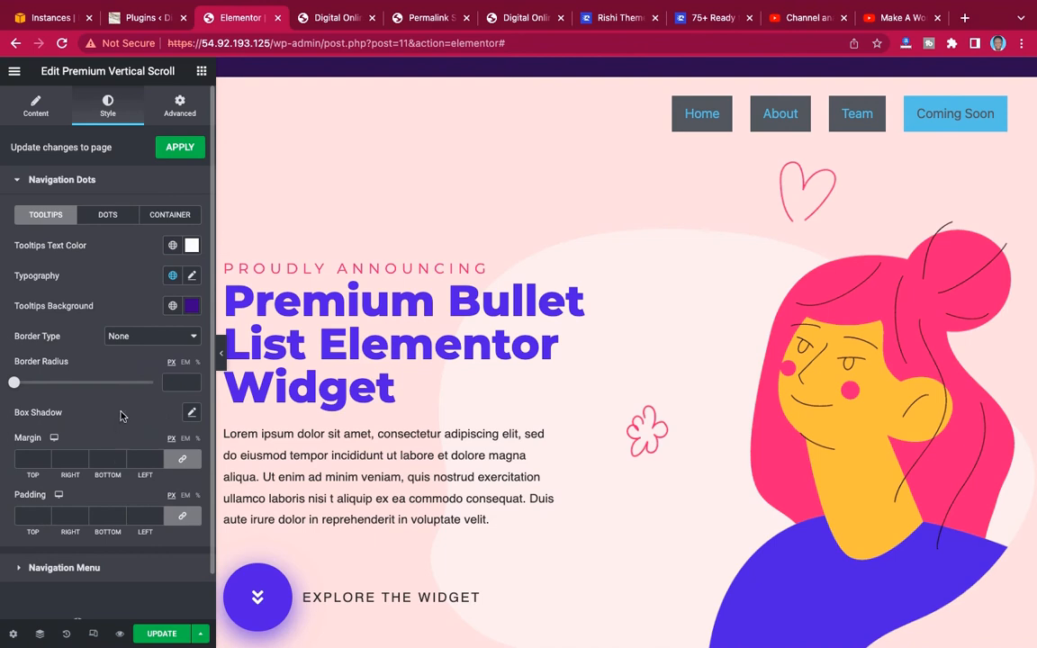
Set the Dots Color of the navigation dots to white.
left_click(109, 216)
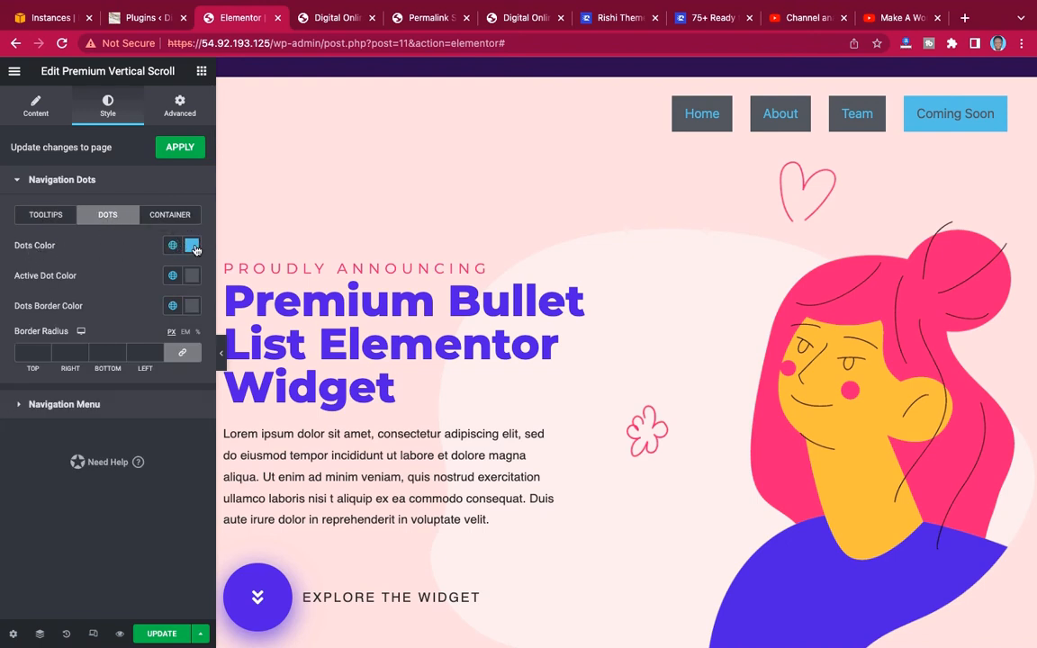
left_click(192, 245)
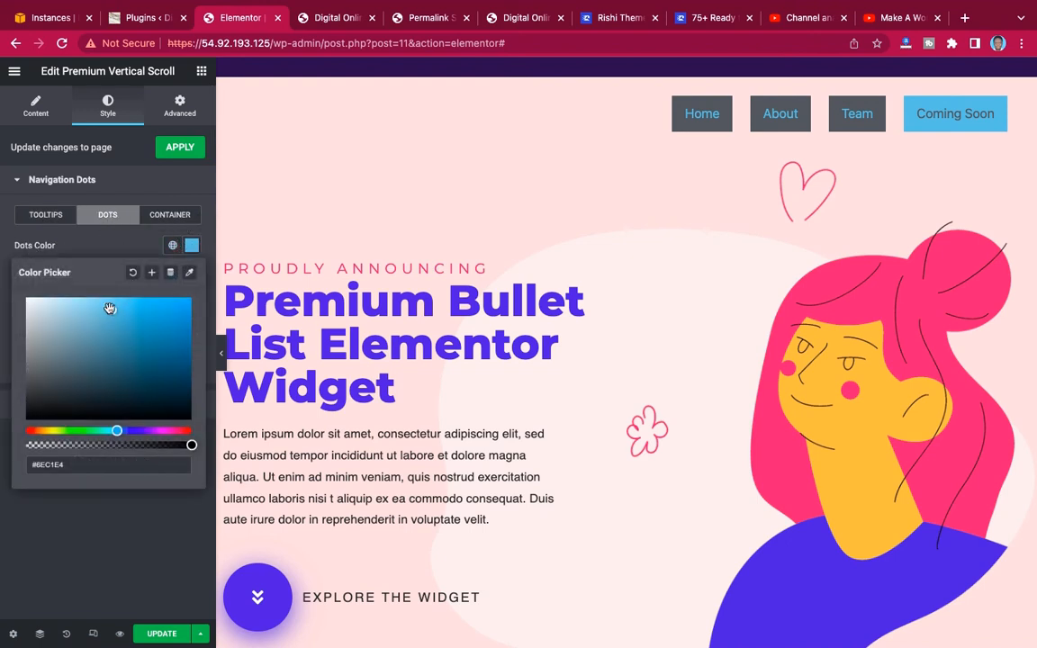
left_click_drag(109, 309, 8, 291)
left_click(101, 253)
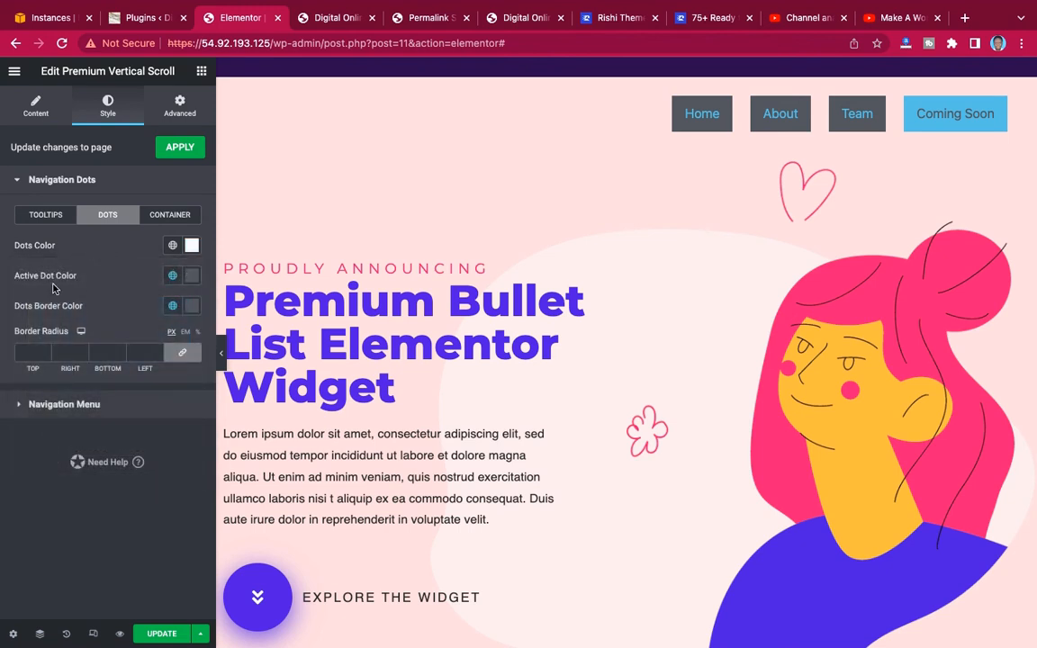
Set the Active Dot Color of the navigation dots to bright pink (#E10672).
left_click(193, 277)
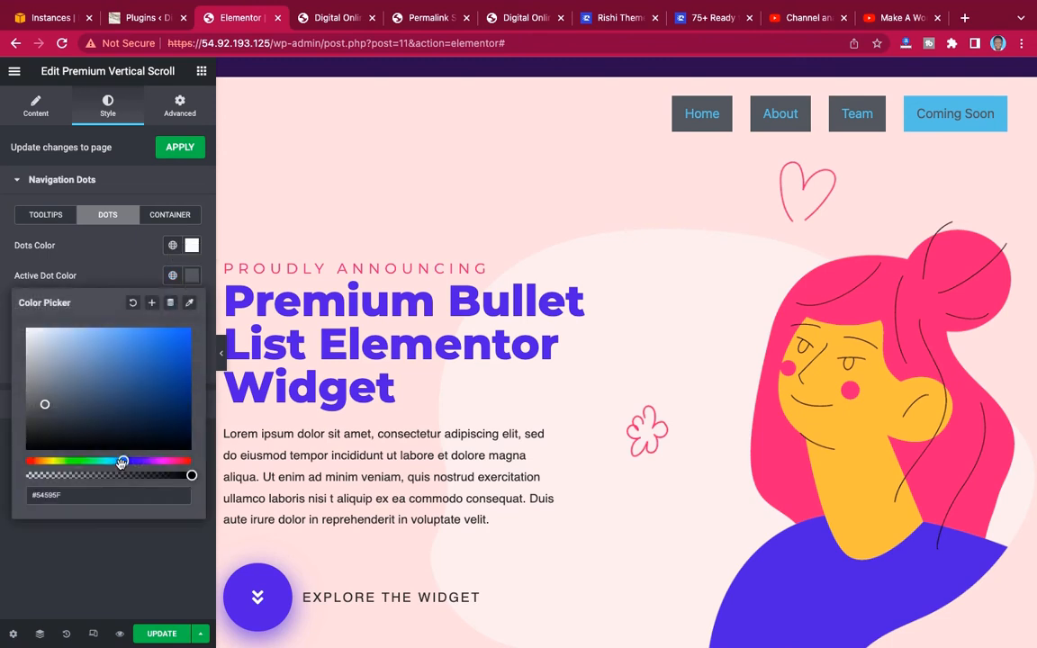
left_click_drag(121, 463, 172, 461)
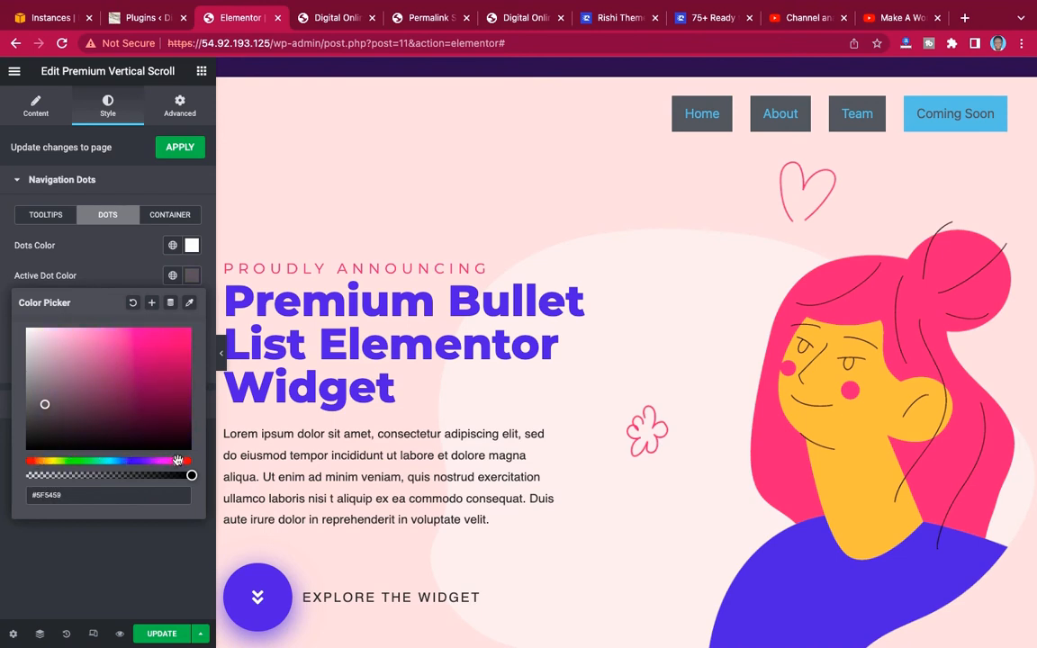
left_click(186, 342)
left_click(114, 277)
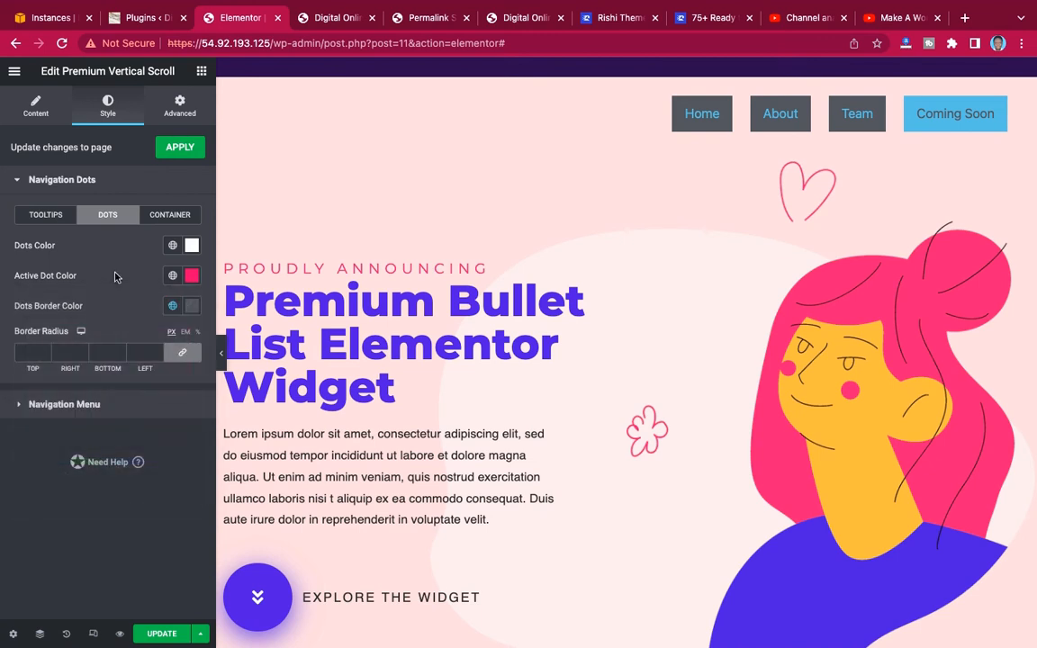
Make the Dots Border Color fully transparent (#54595F00) and update the page.
left_click(192, 307)
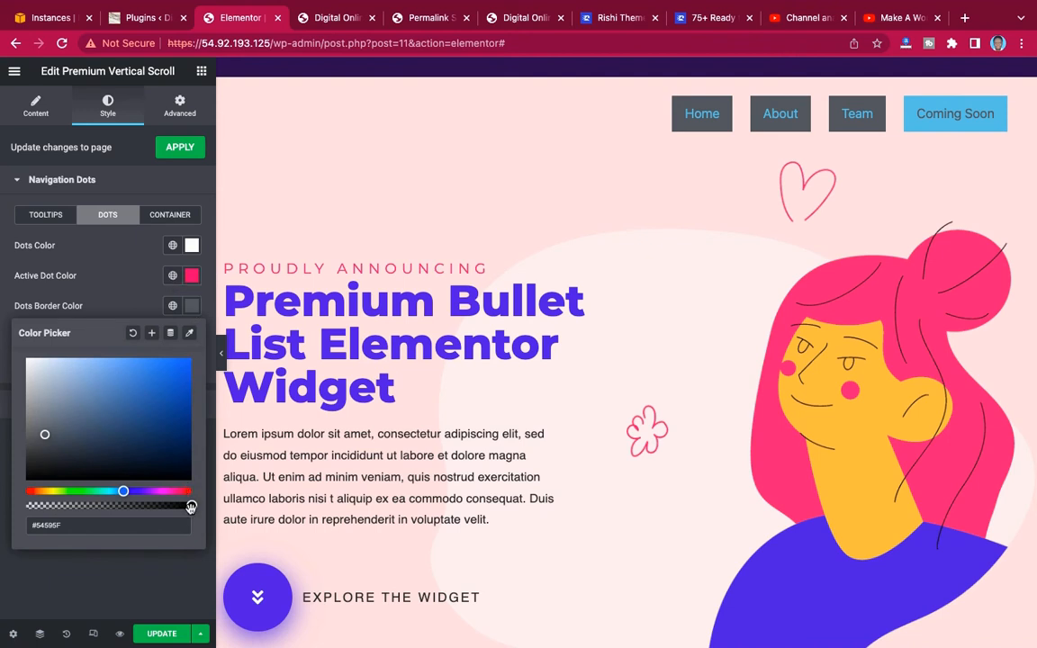
left_click_drag(191, 507, 3, 505)
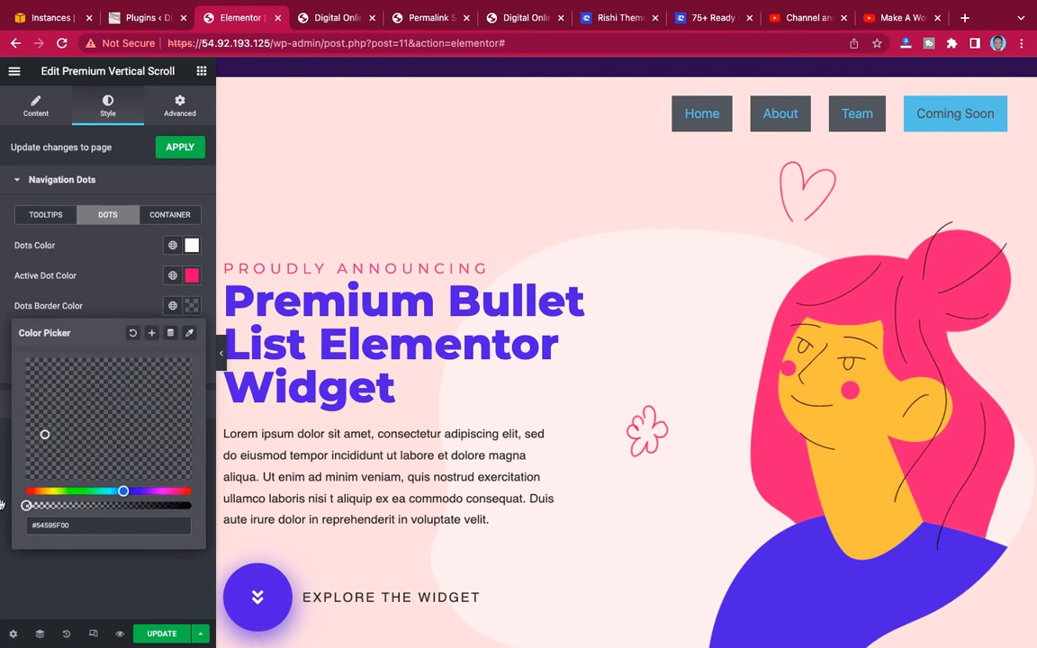
left_click(97, 279)
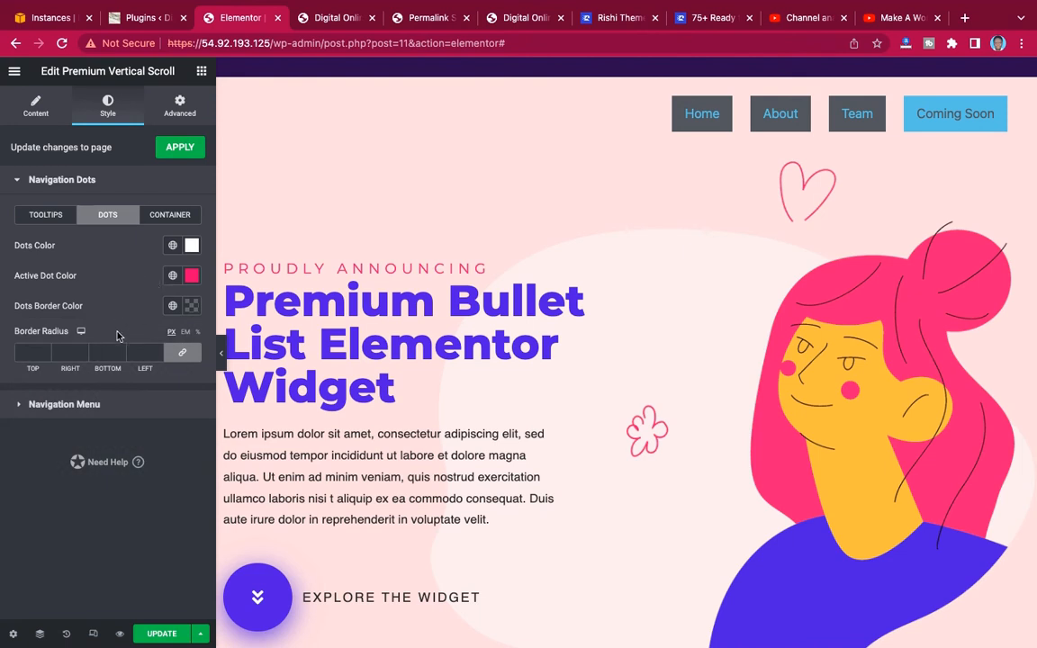
left_click(161, 634)
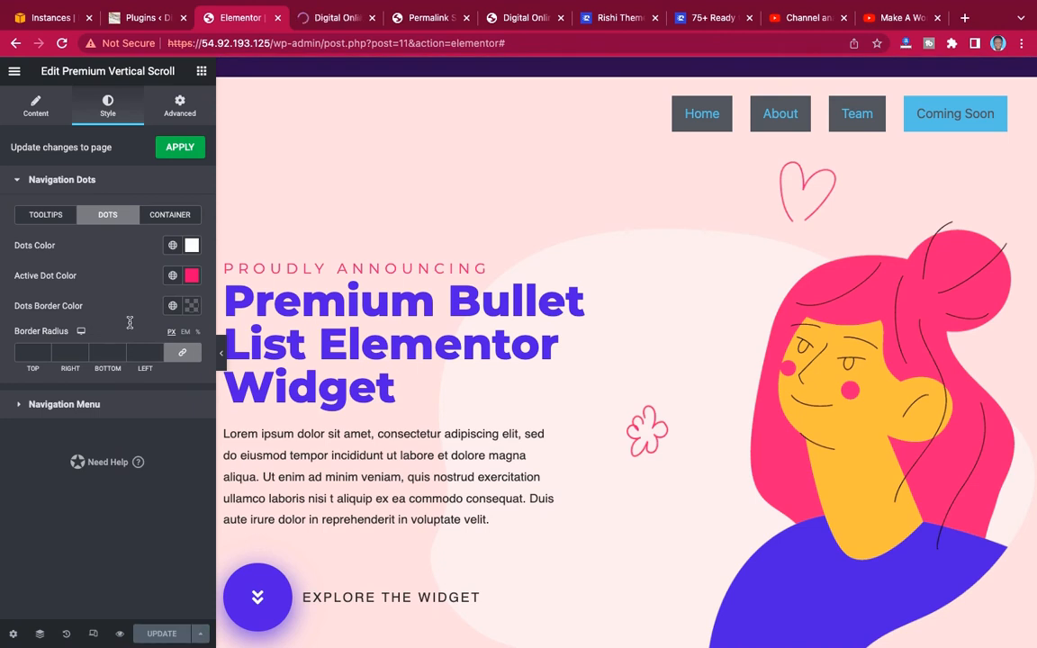
Set the navigation dots container's Background Color to the copied dark purple (#301287).
left_click(163, 214)
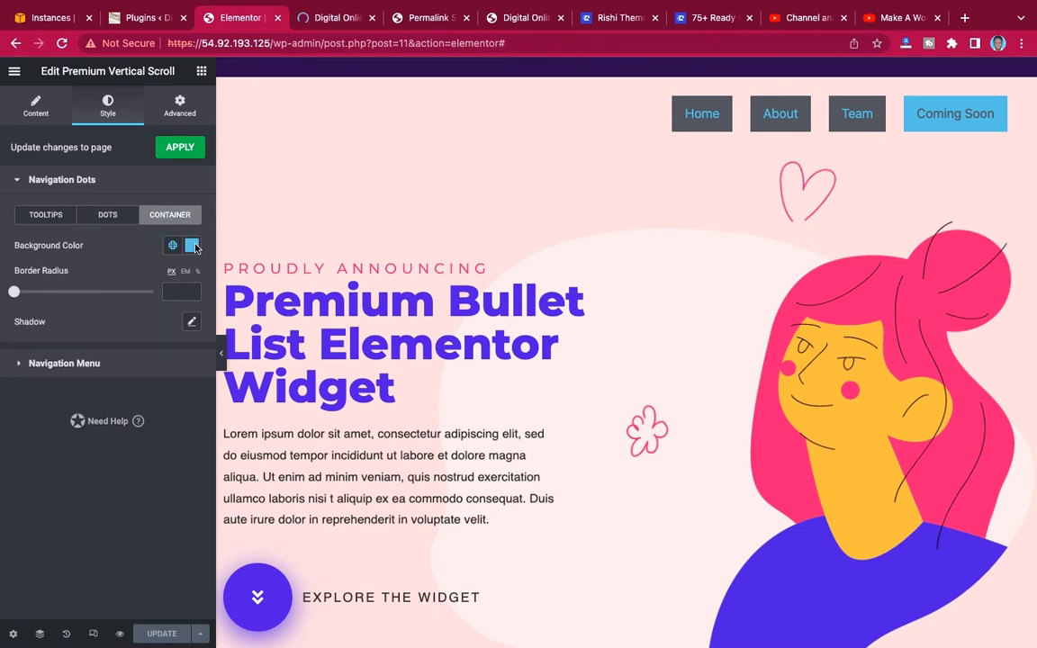
left_click(192, 245)
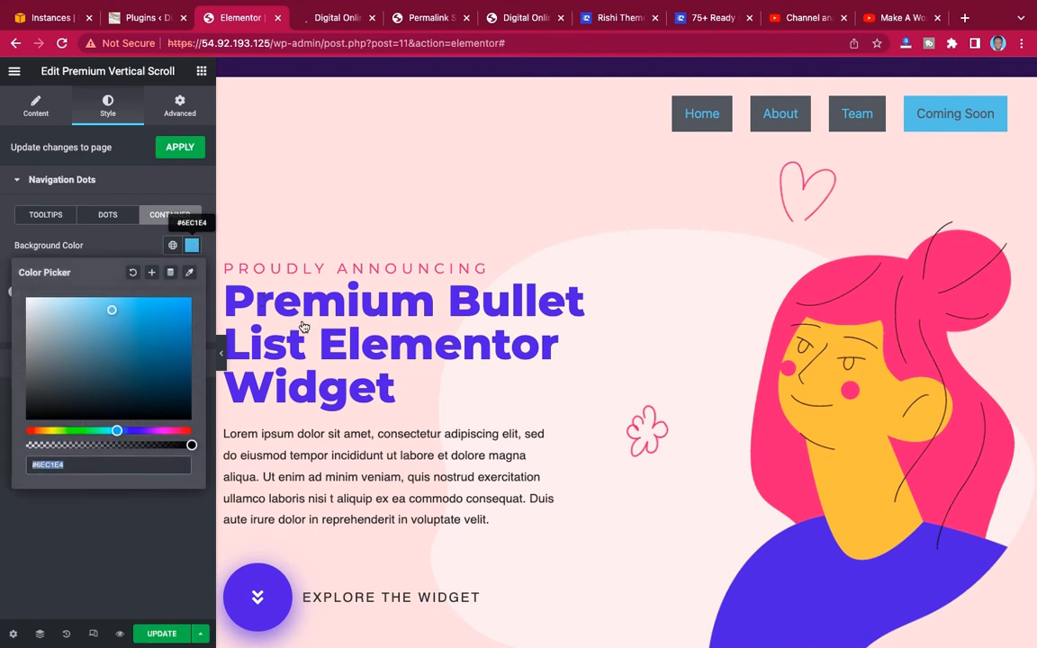
key("ctrl+v")
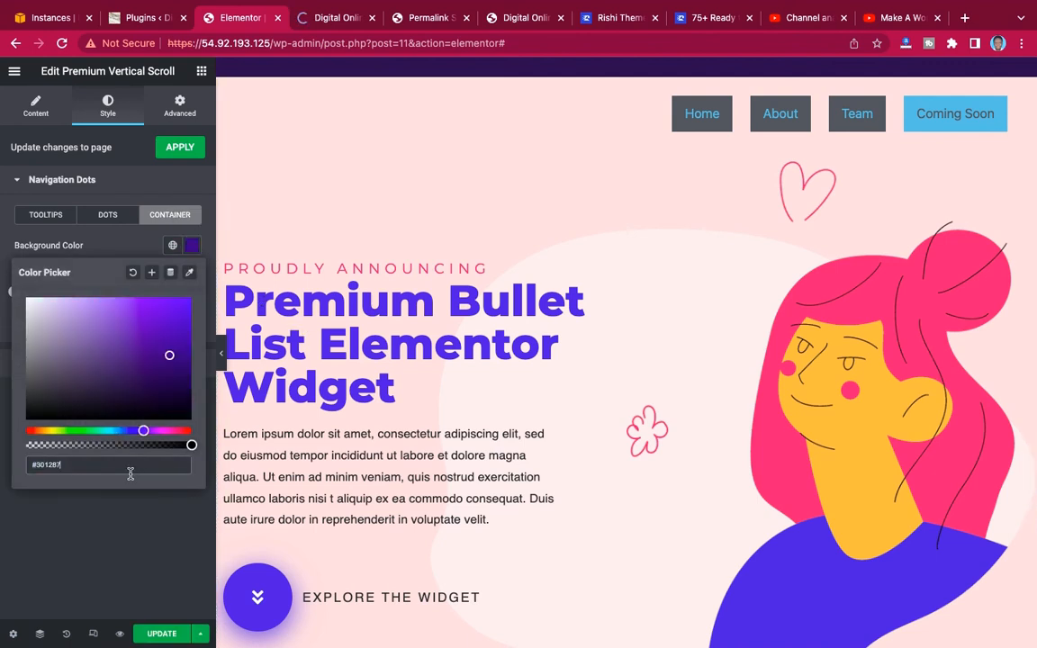
left_click(111, 225)
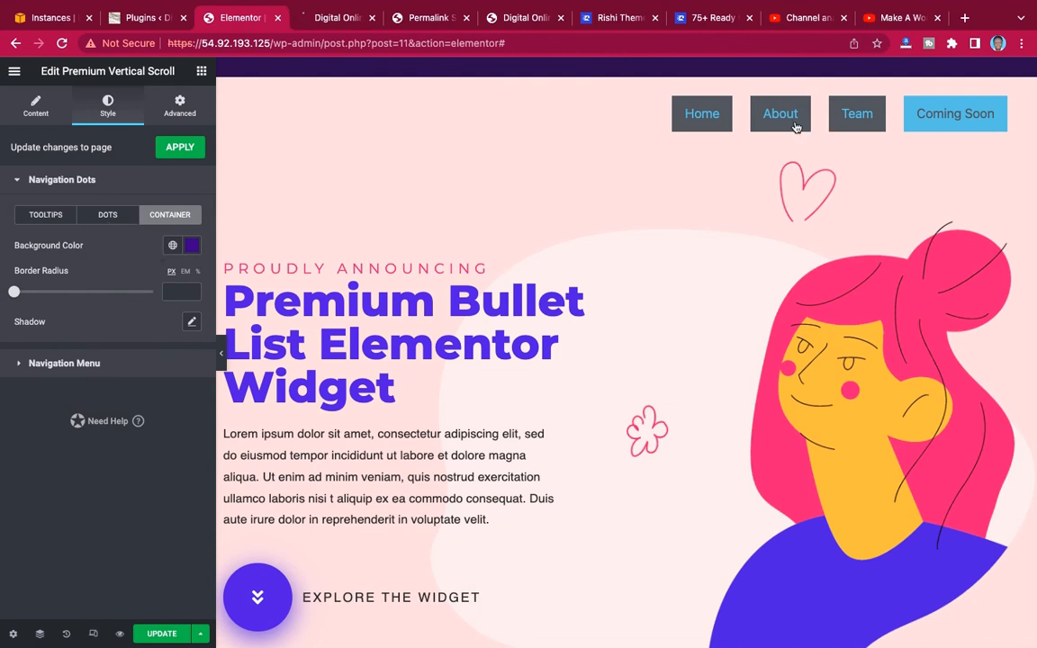
Set the navigation menu's normal Text Color to white (#FFFFFF).
left_click(90, 370)
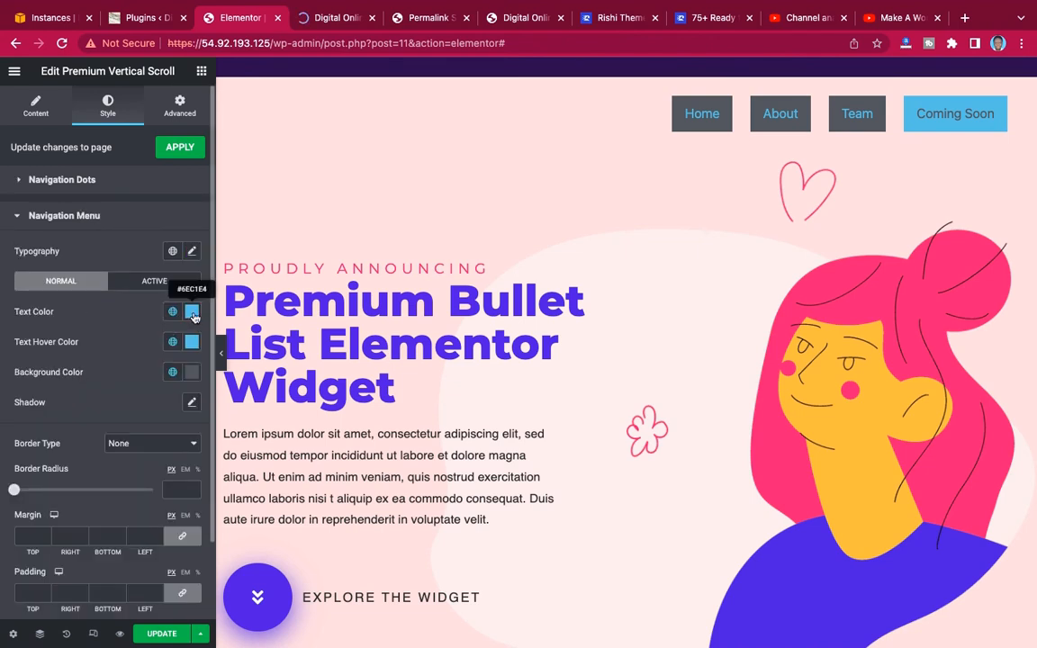
left_click(191, 312)
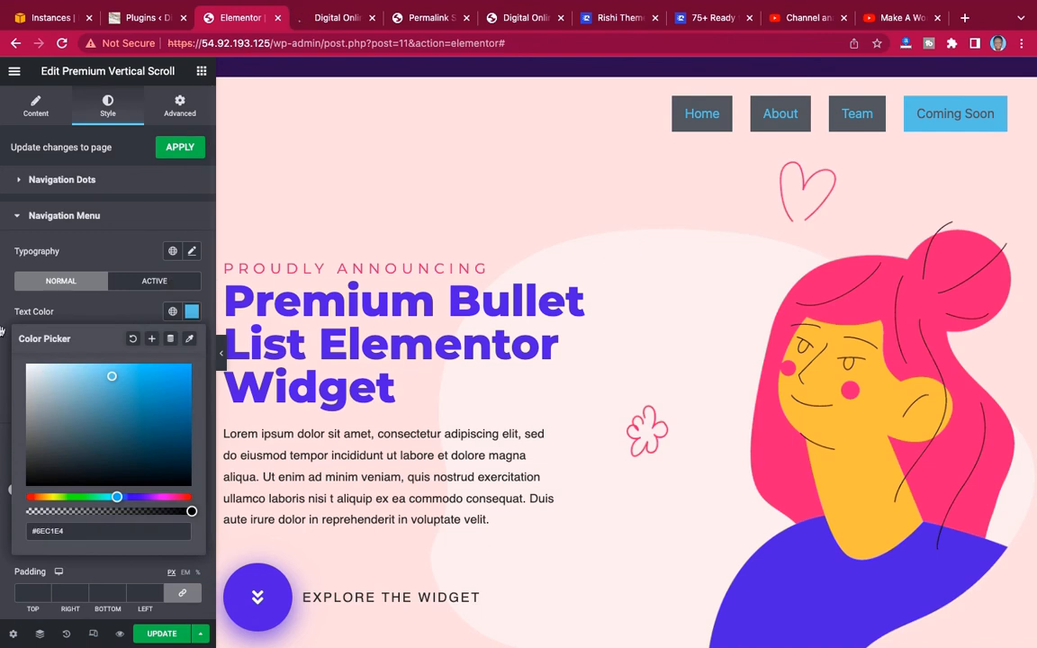
left_click_drag(2, 331, 2, 329)
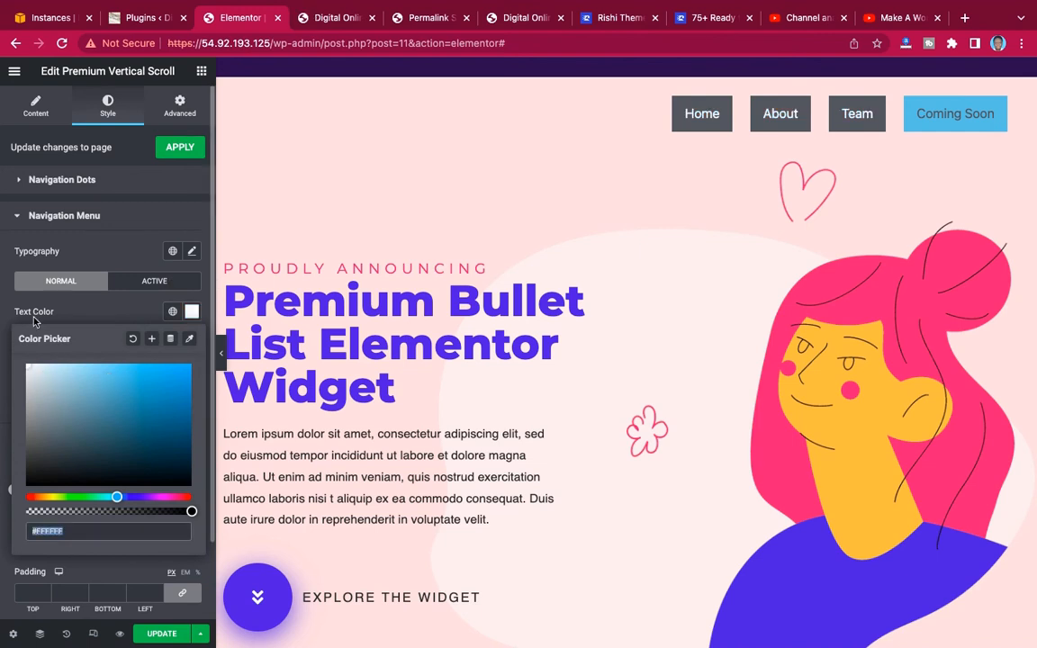
left_click(103, 312)
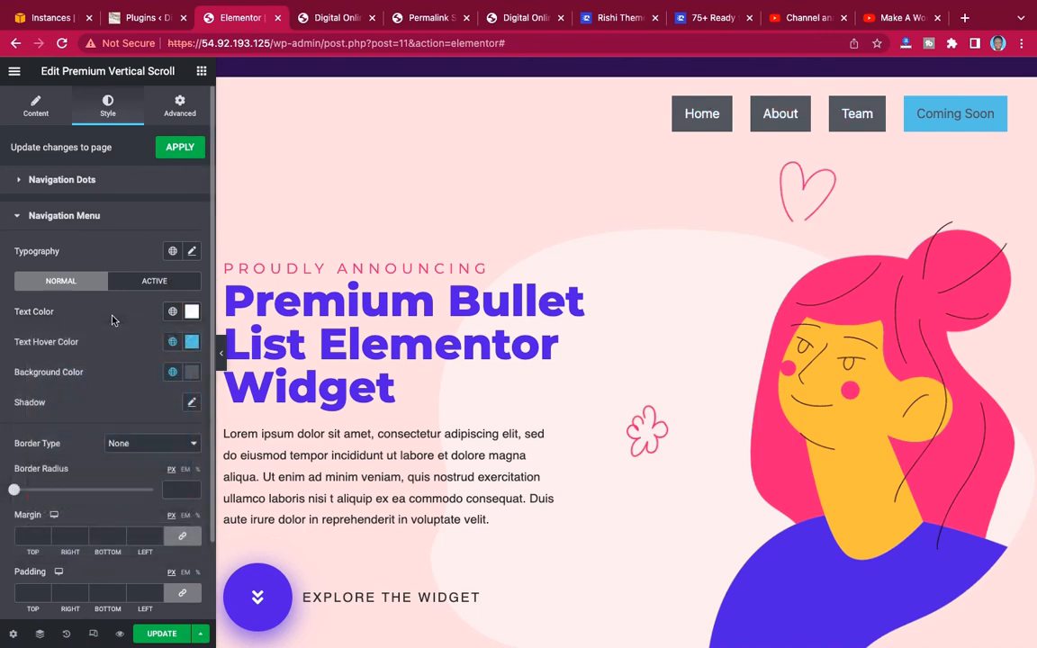
Set the navigation menu's normal Text Hover Color to deep pink (#D80472).
left_click(191, 343)
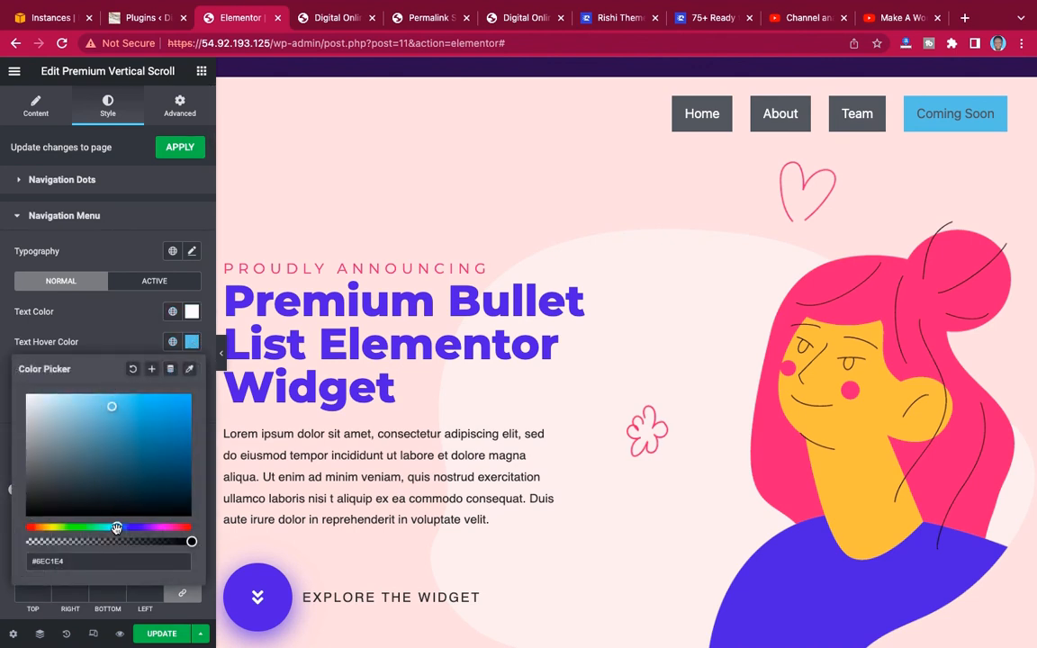
left_click_drag(116, 528, 179, 529)
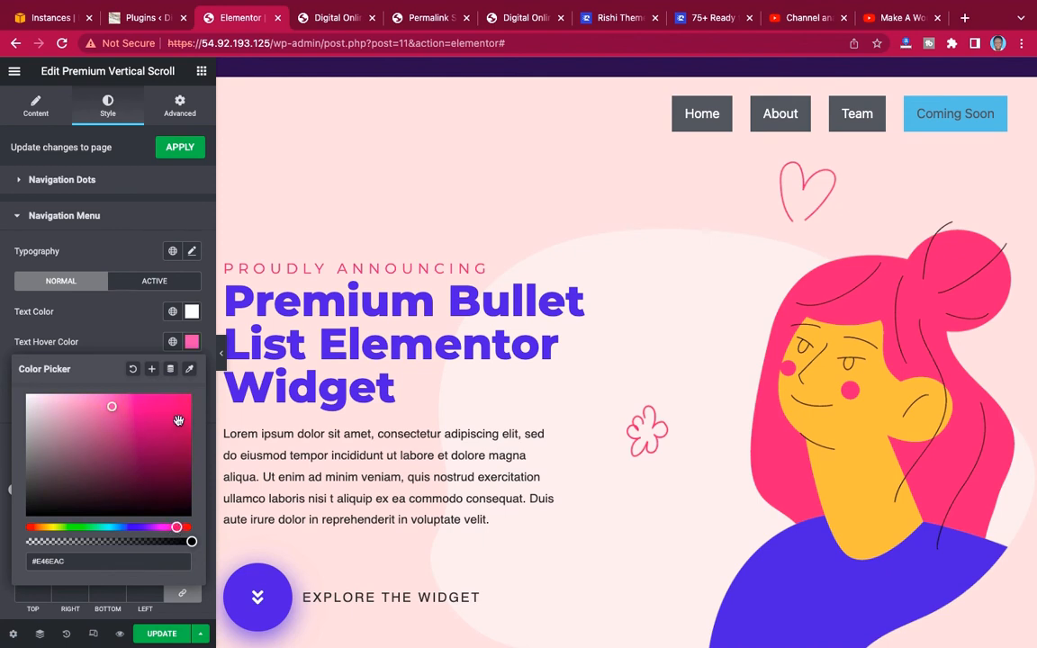
left_click(188, 413)
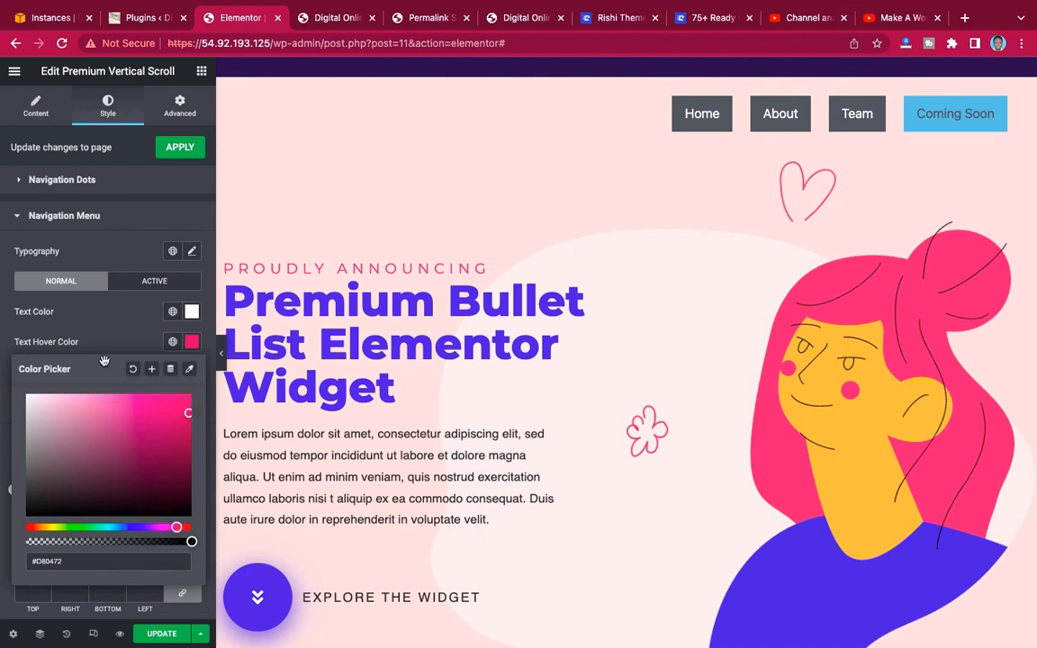
left_click(92, 340)
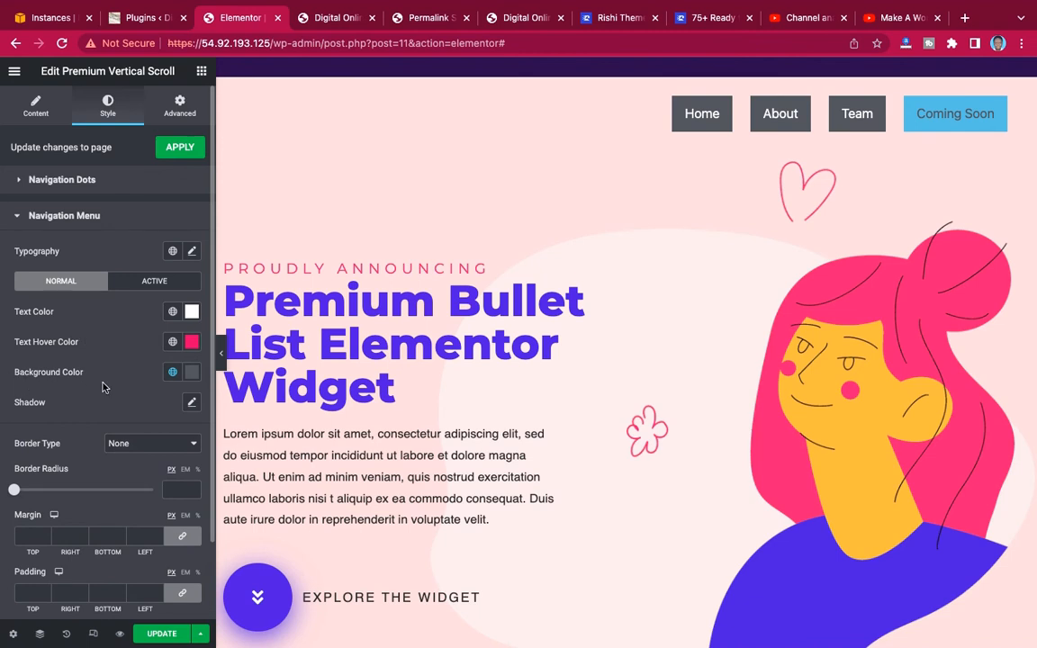
Replace the navigation menu's normal Background Color with the copied dark purple (#301287).
left_click(192, 372)
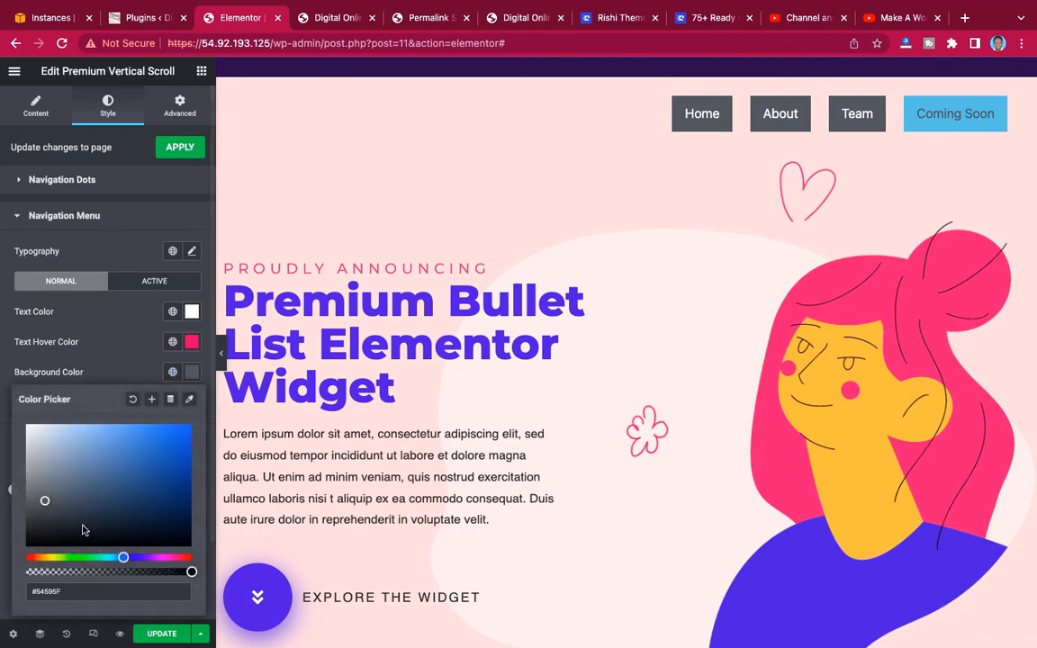
left_click_drag(63, 591, 7, 594)
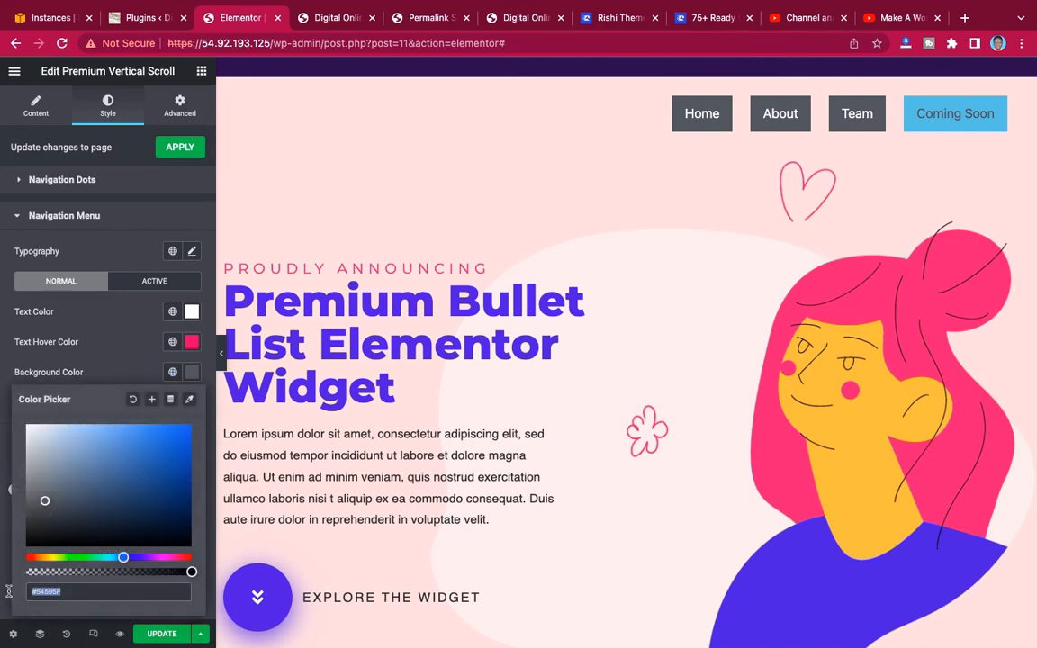
type("#301287")
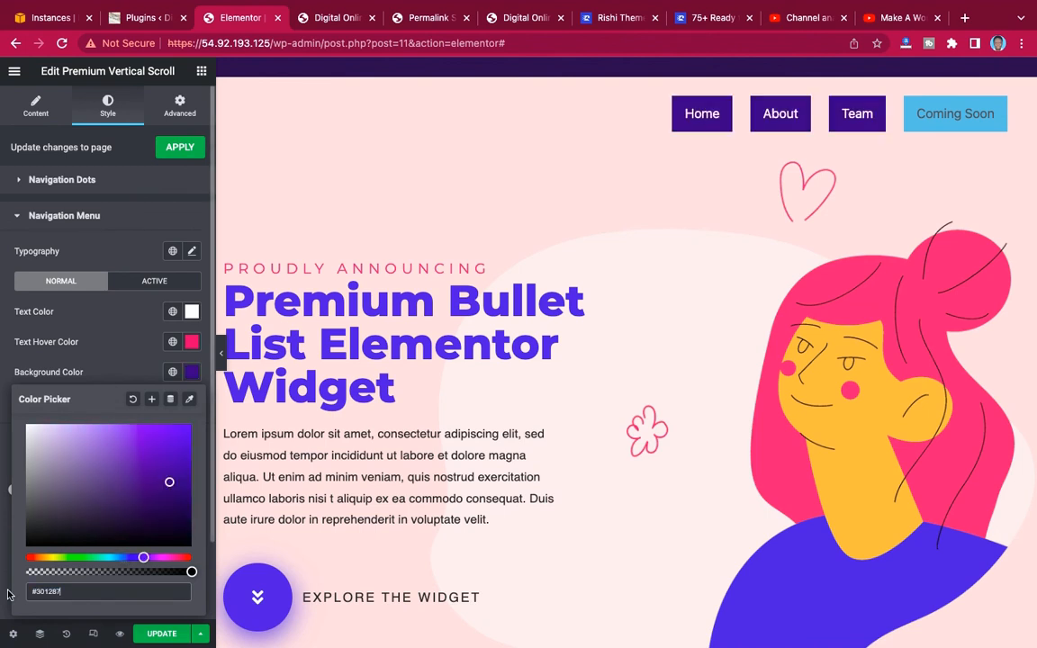
left_click(117, 360)
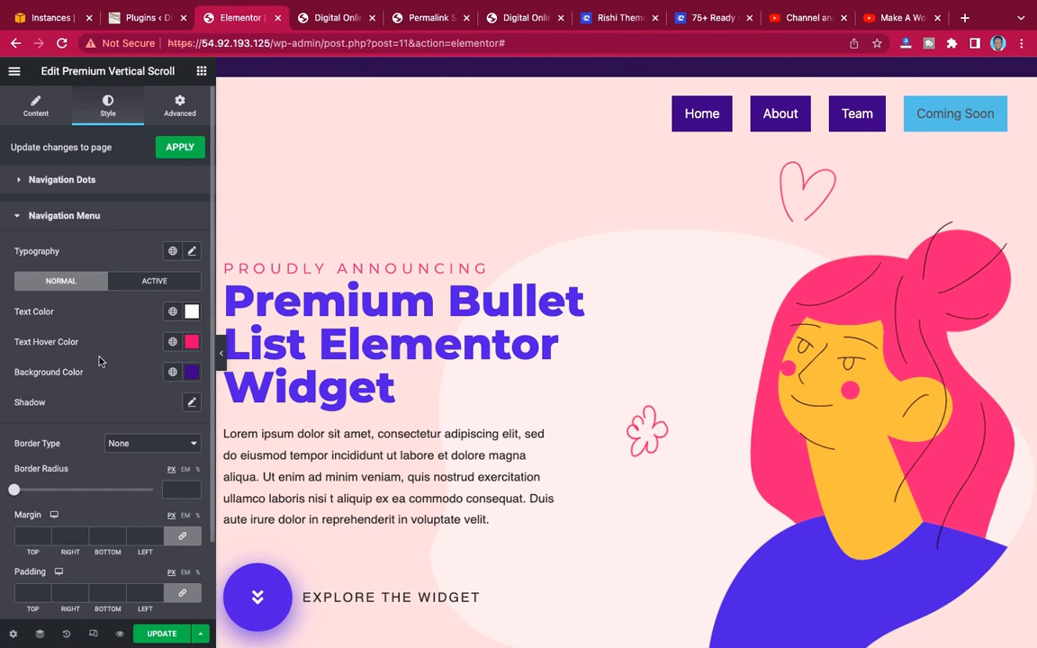
Set the navigation menu's active Background Color to a bright pink.
left_click(133, 286)
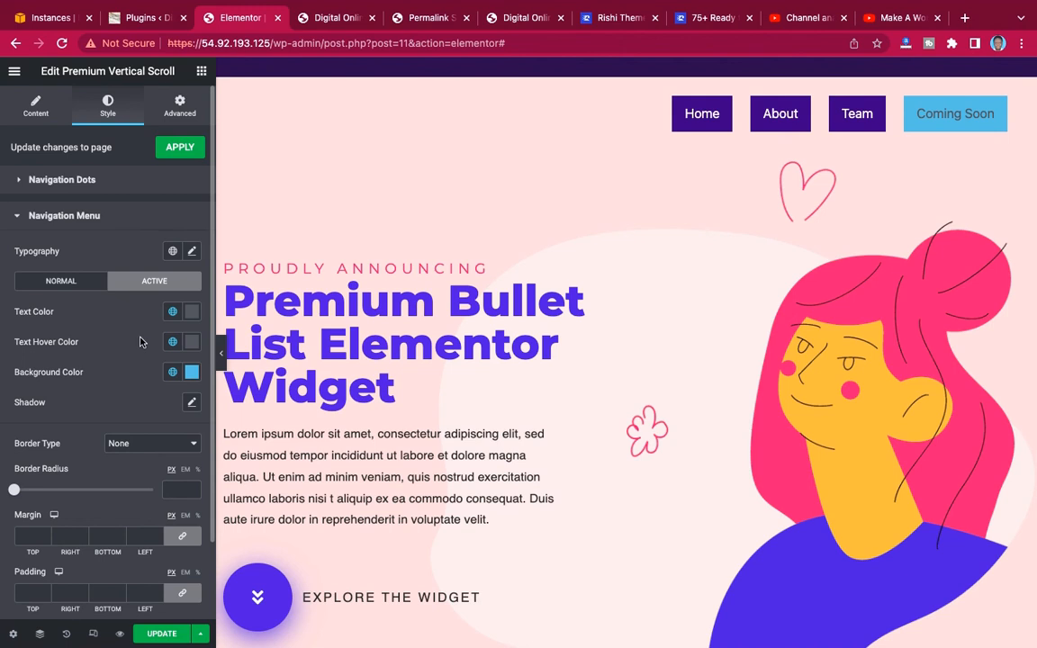
left_click(191, 372)
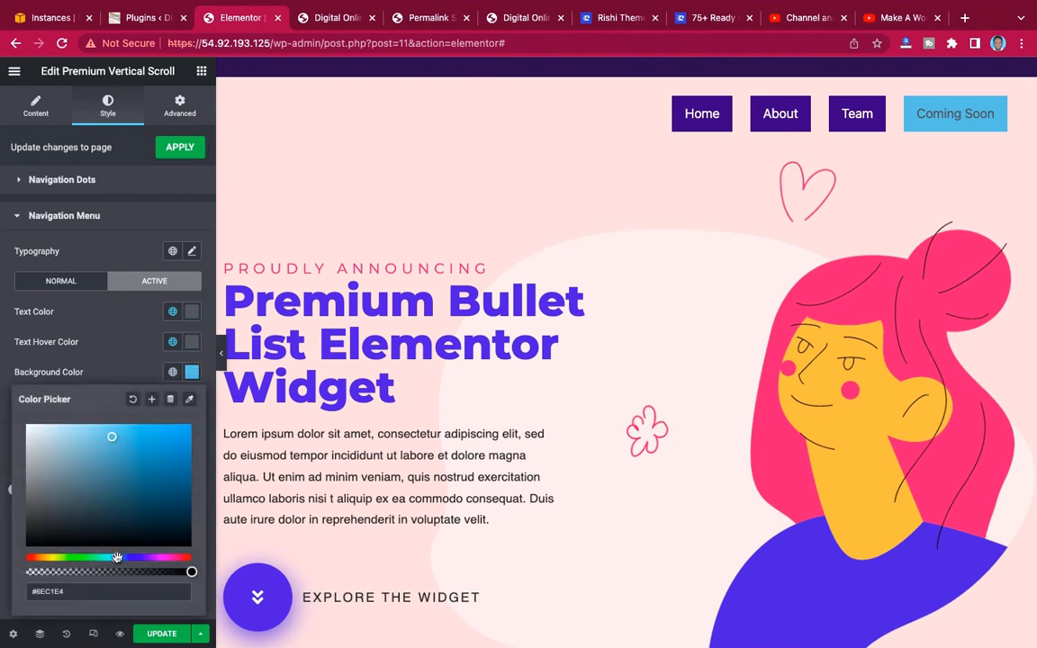
left_click_drag(117, 558, 172, 557)
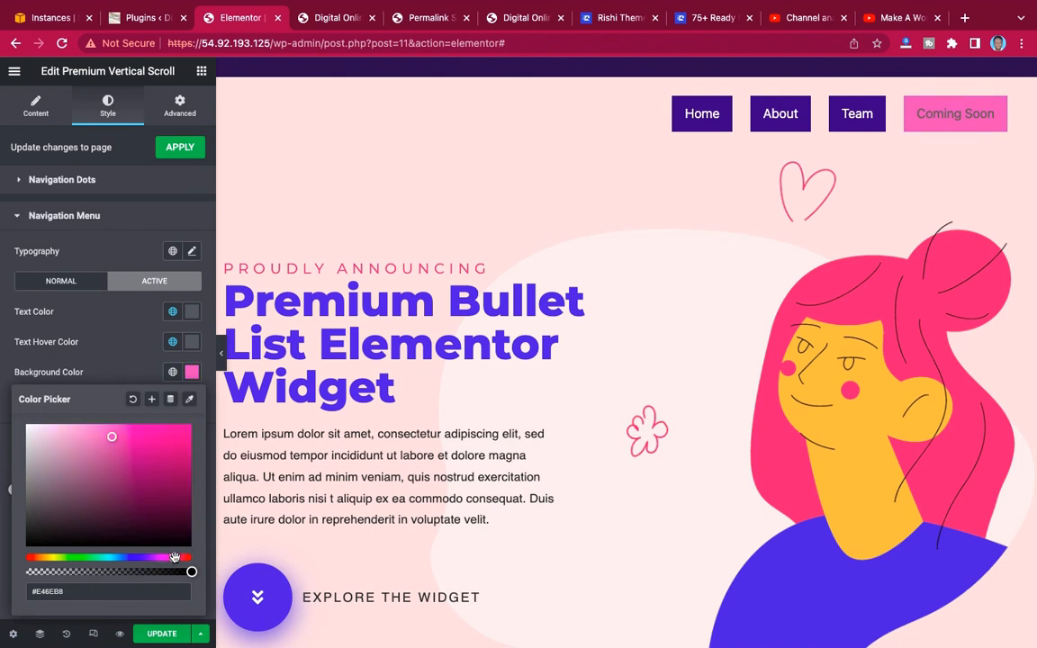
left_click(190, 442)
left_click(68, 351)
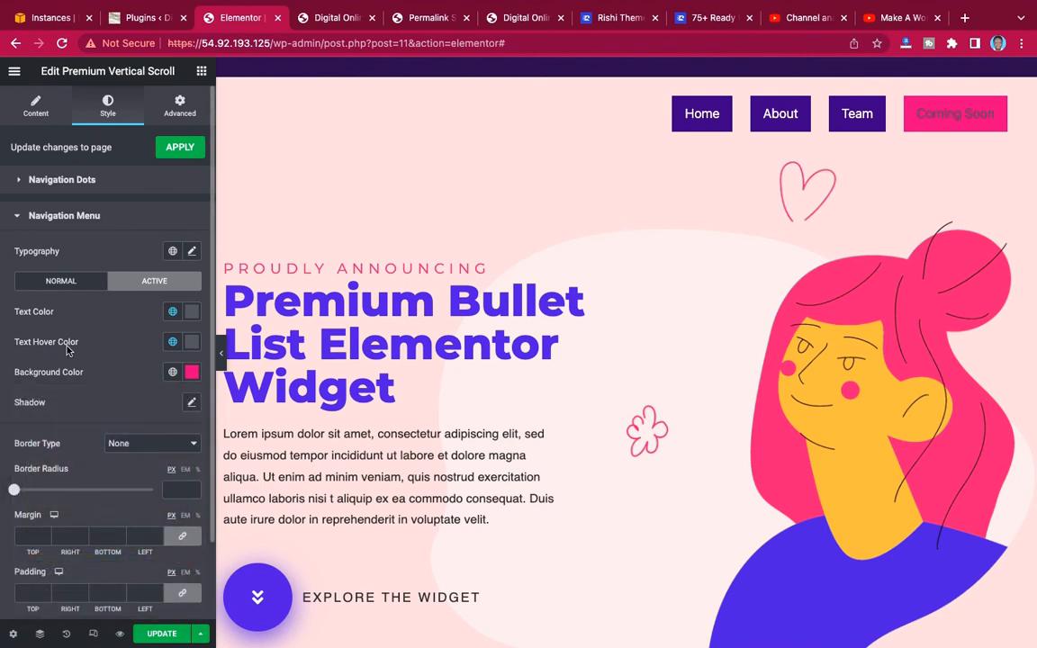
Set the navigation menu's active Text Color and active Text Hover Color to white (#FFFFFF).
left_click(192, 314)
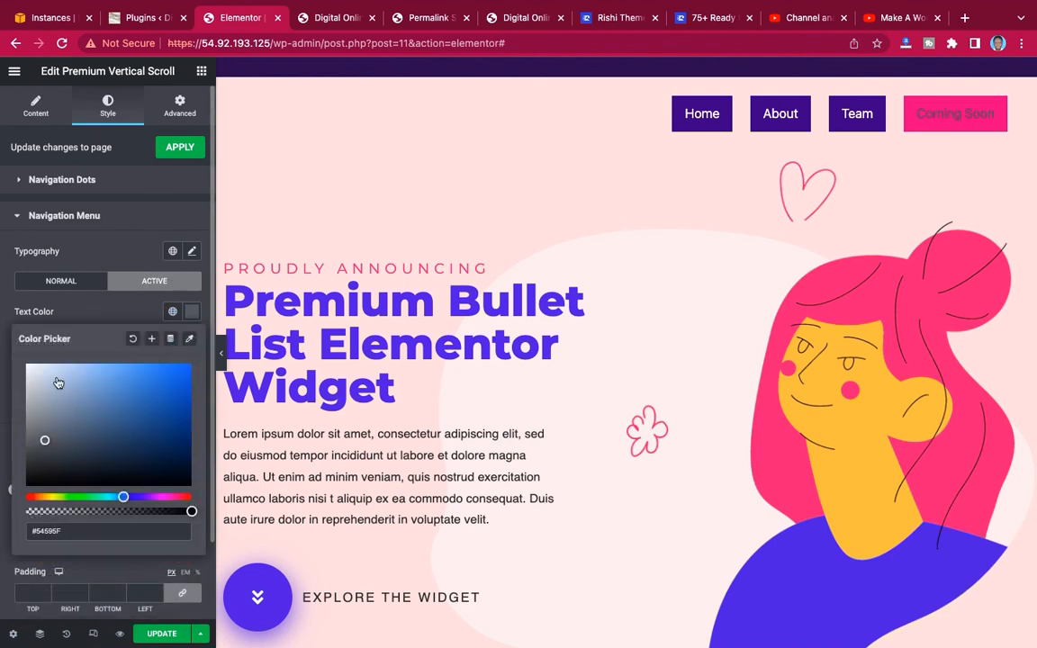
left_click_drag(56, 378, 4, 338)
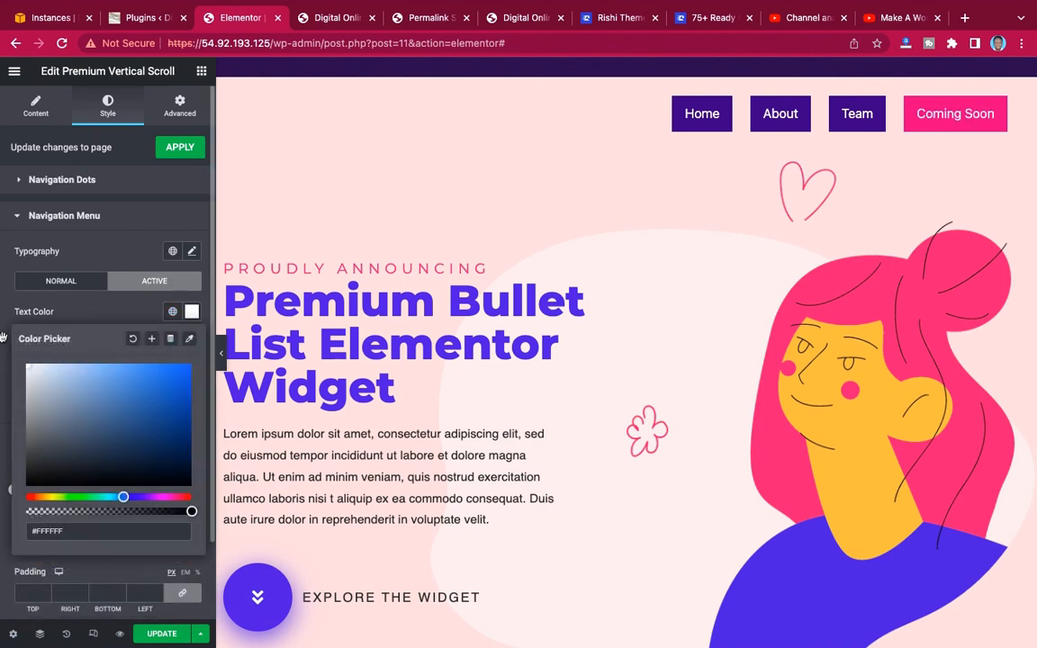
left_click(90, 304)
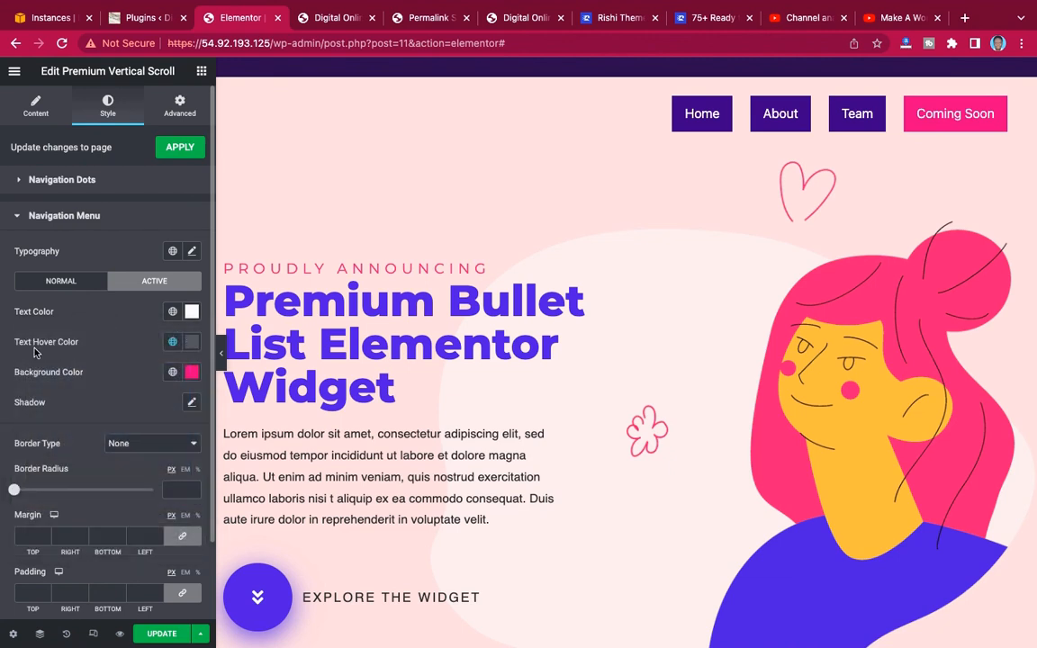
left_click(191, 343)
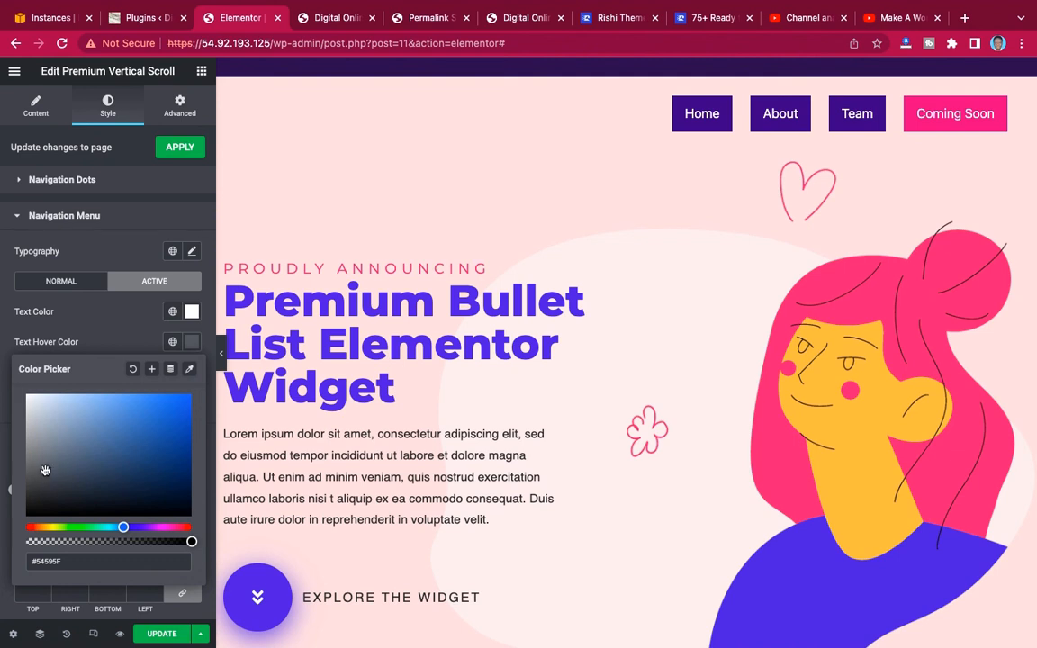
left_click_drag(44, 470, 18, 348)
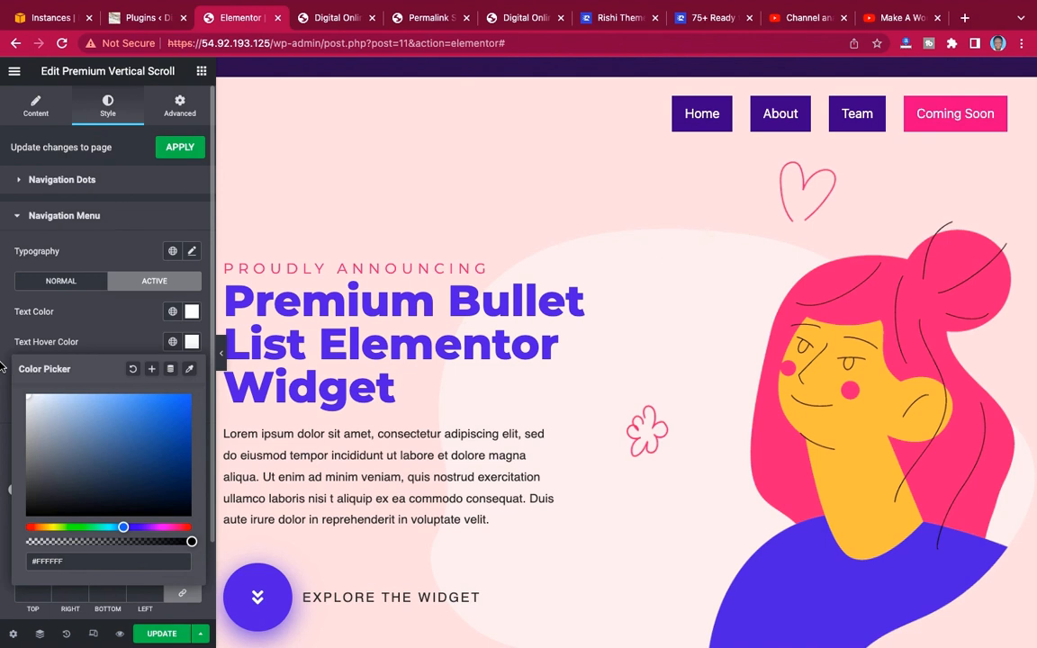
left_click(102, 296)
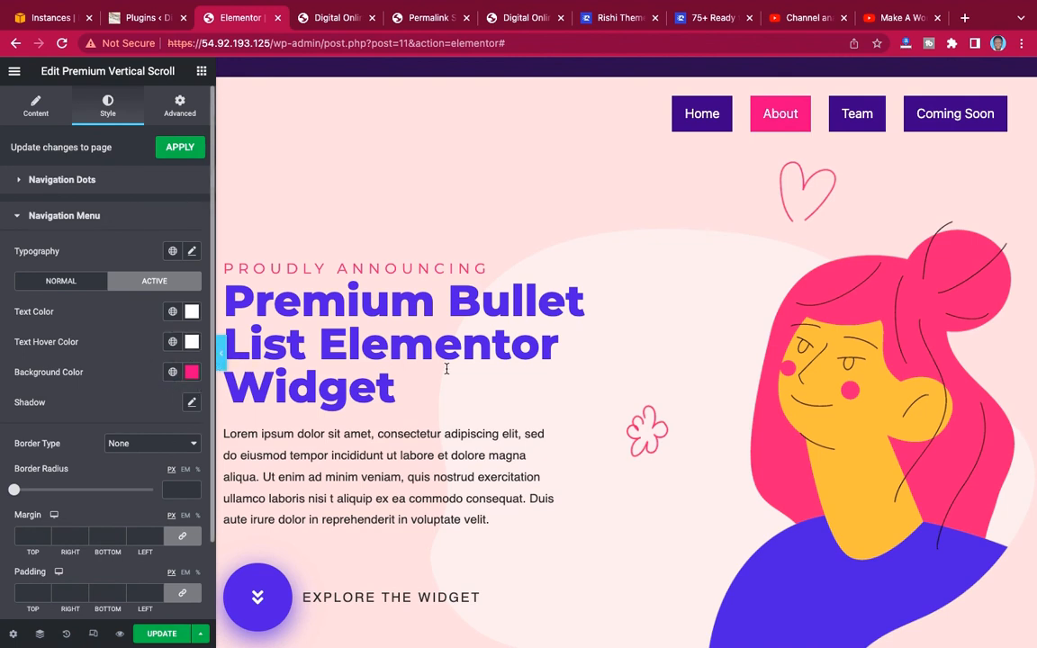
Update the page and test the About, Team and Coming Soon menu links in the page preview.
left_click(162, 634)
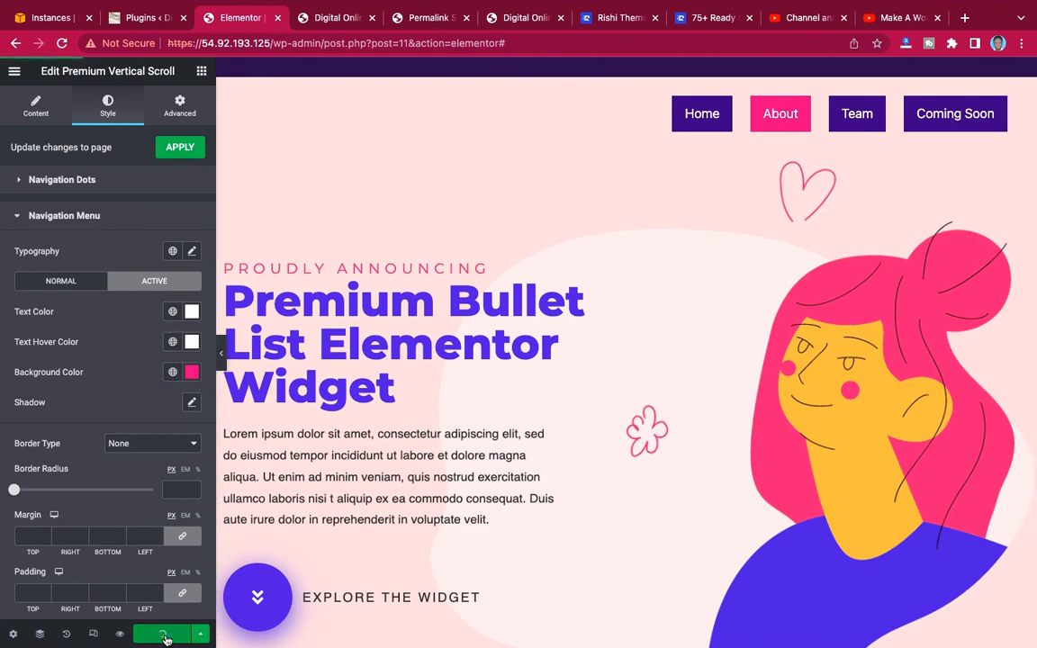
left_click(343, 18)
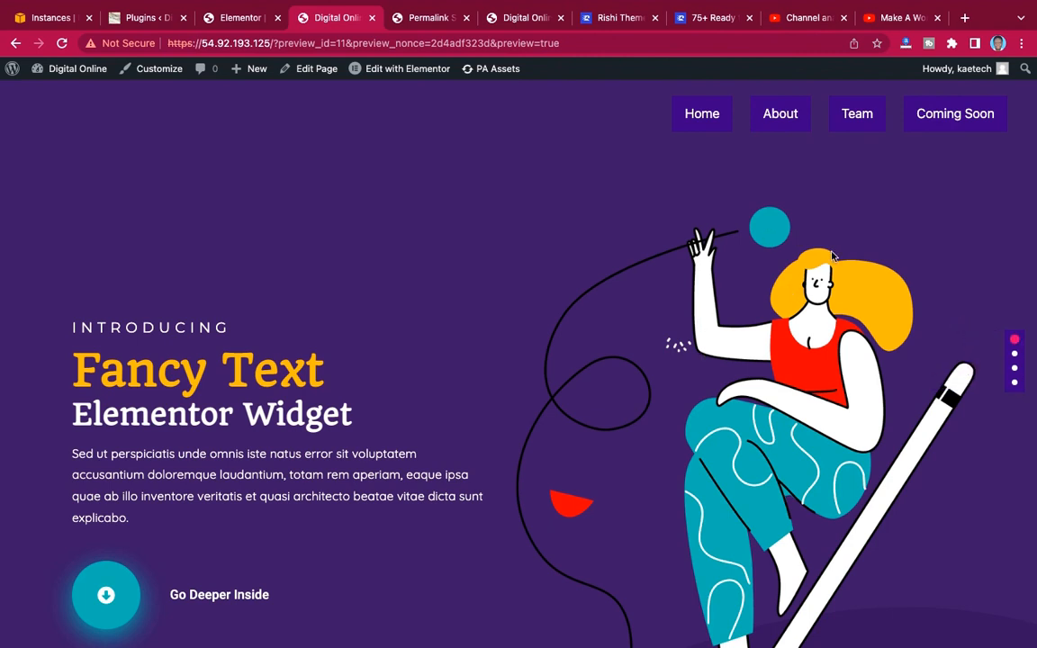
left_click(782, 117)
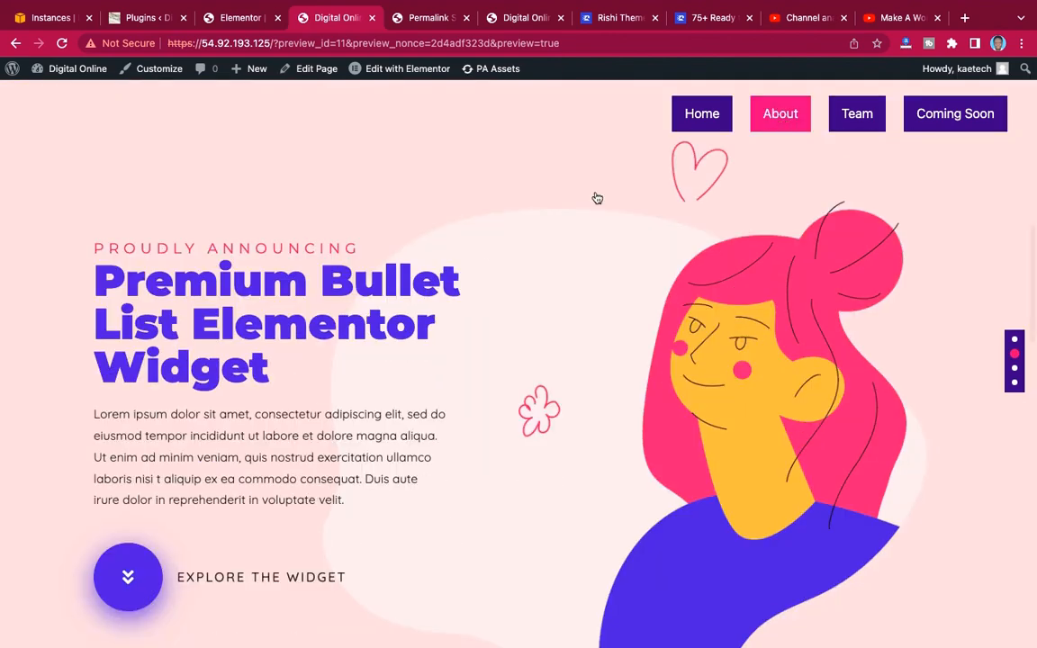
left_click(858, 119)
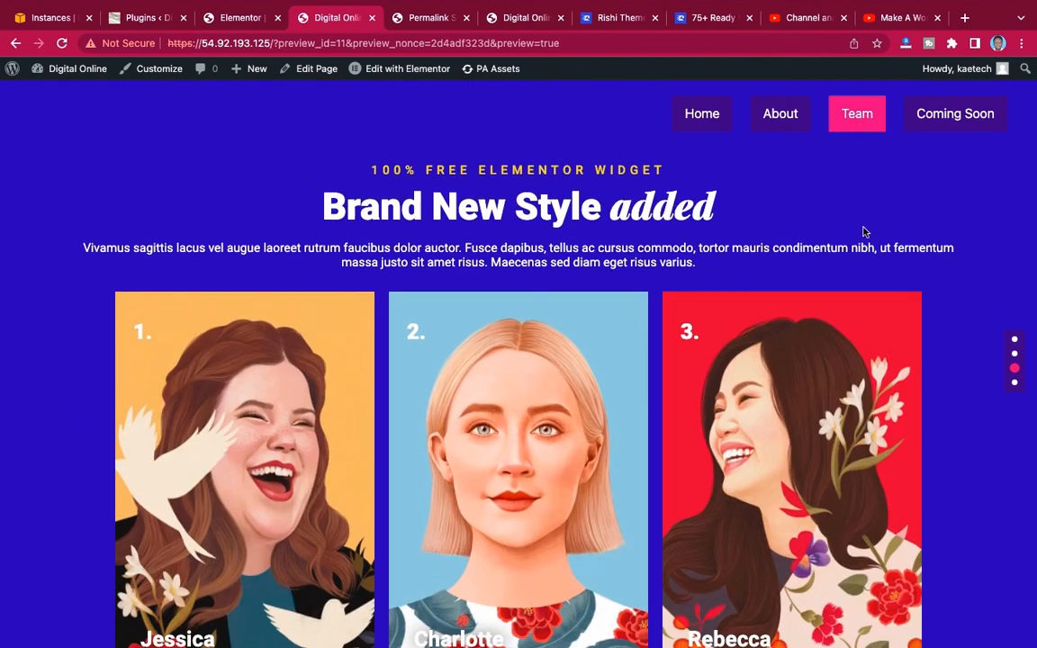
left_click(944, 115)
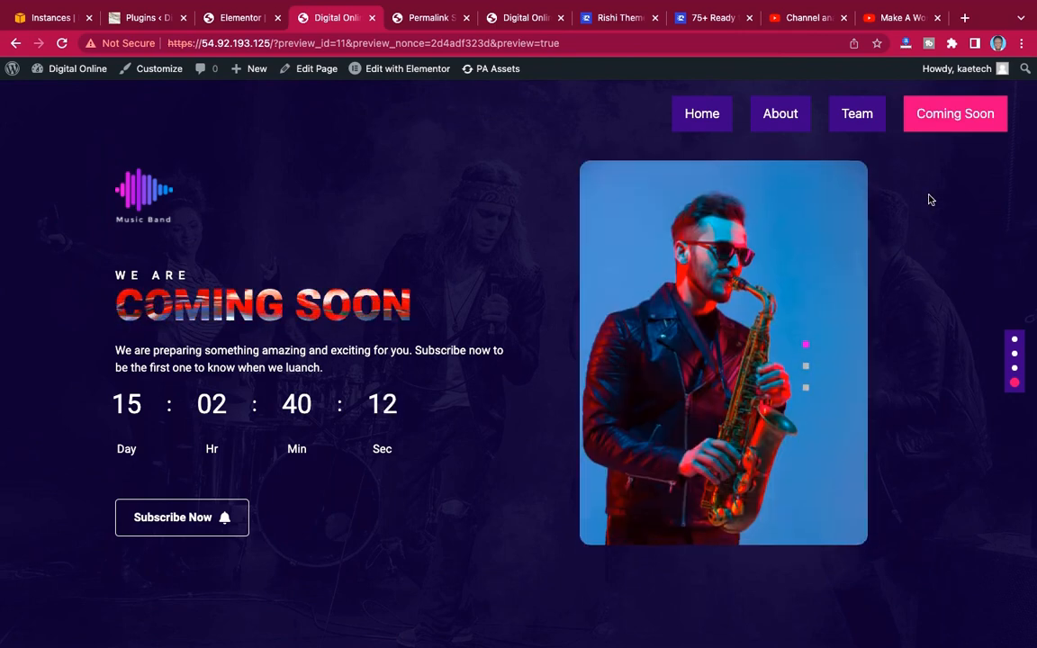
Test the navigation dots in the preview by visiting Home, About, Team and Coming Soon, and return to Home.
left_click(1016, 343)
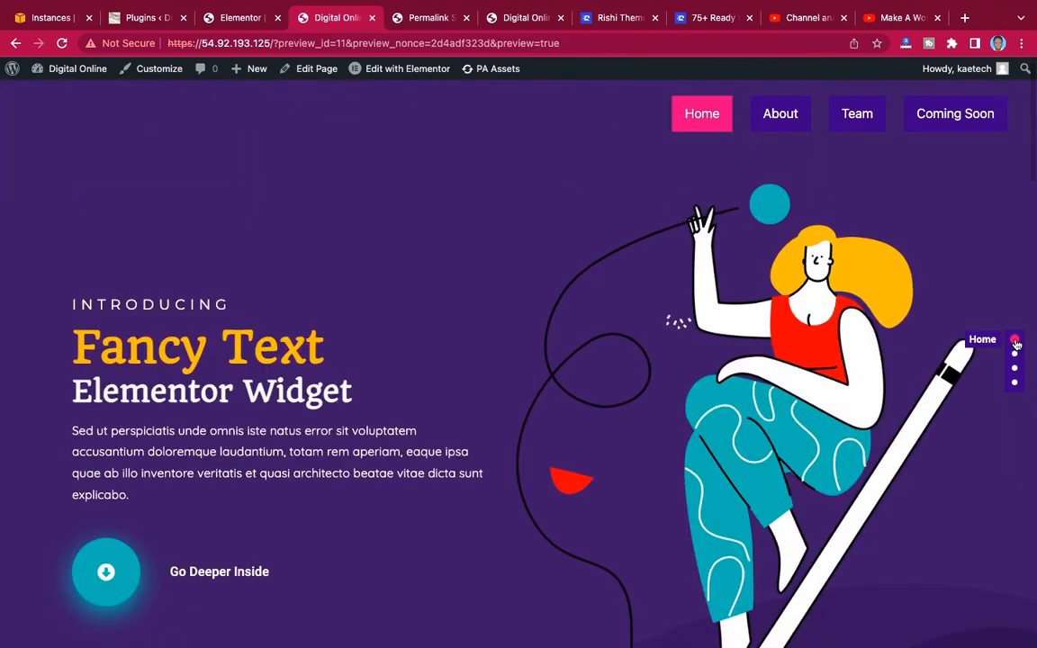
left_click(1015, 356)
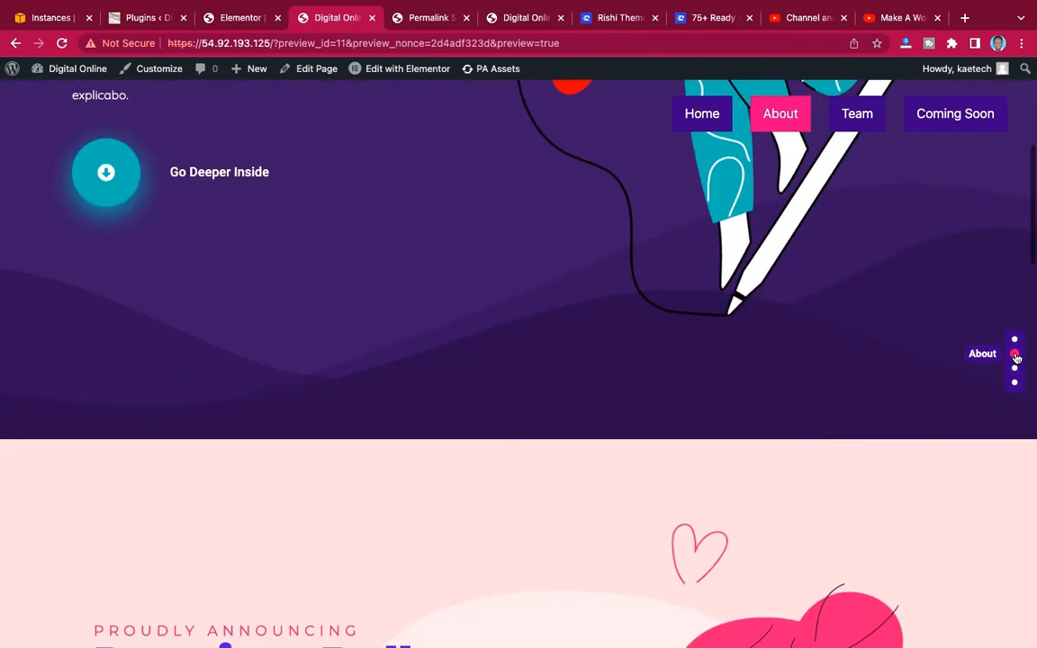
left_click(1015, 369)
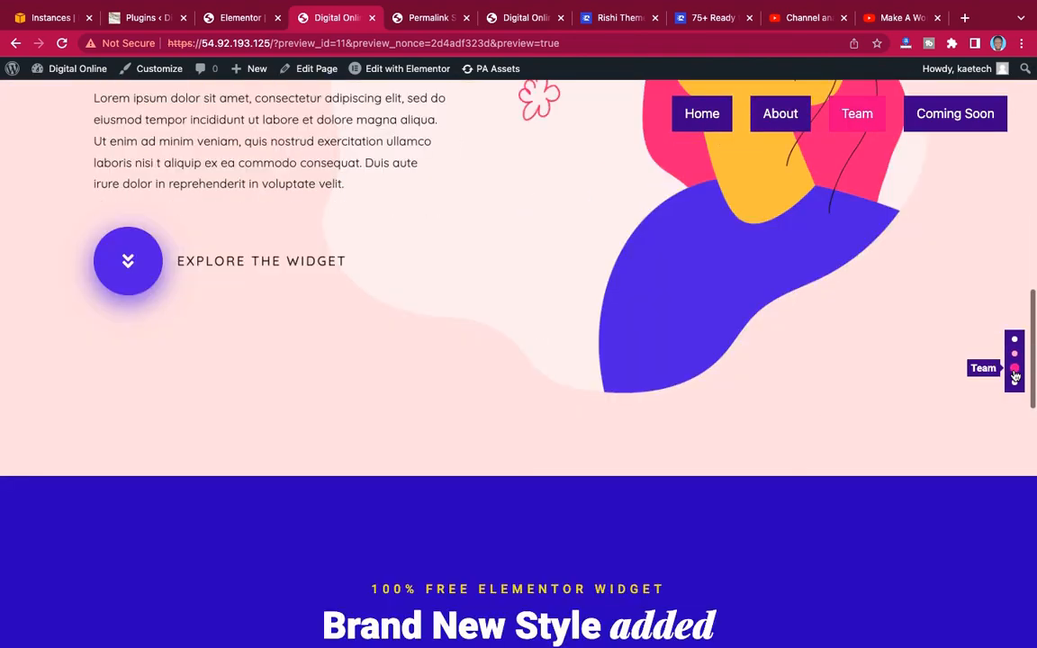
left_click(1015, 385)
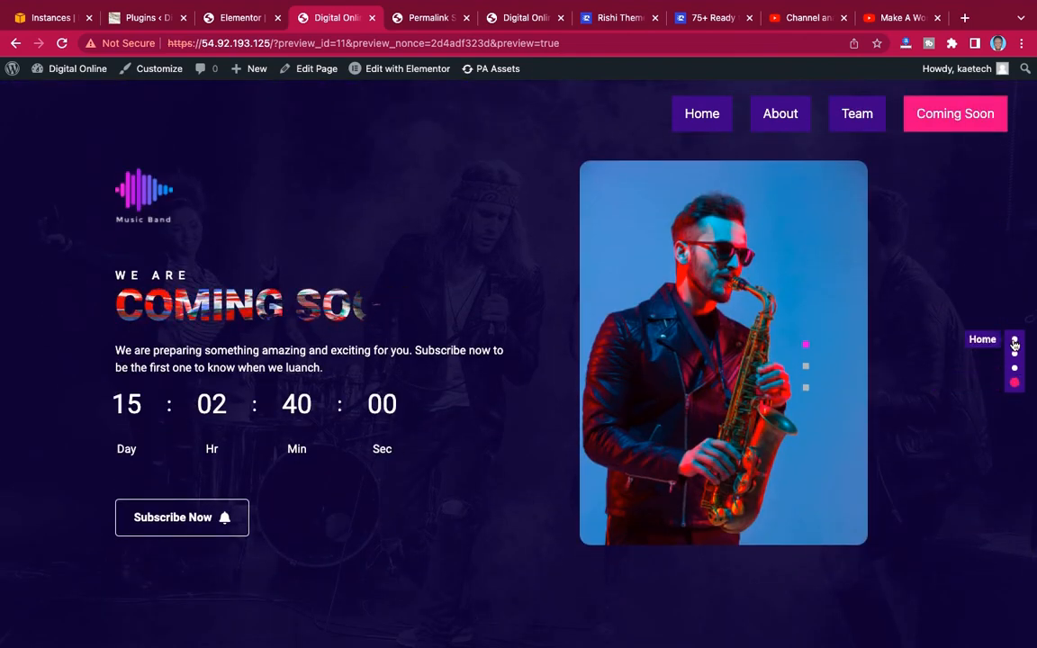
left_click(1014, 340)
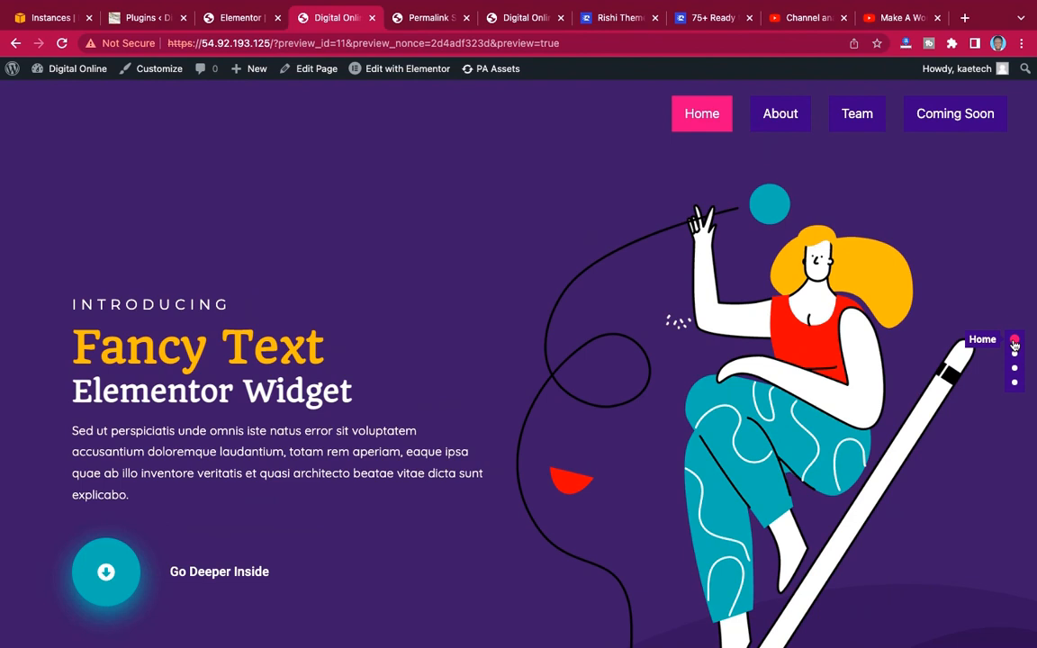